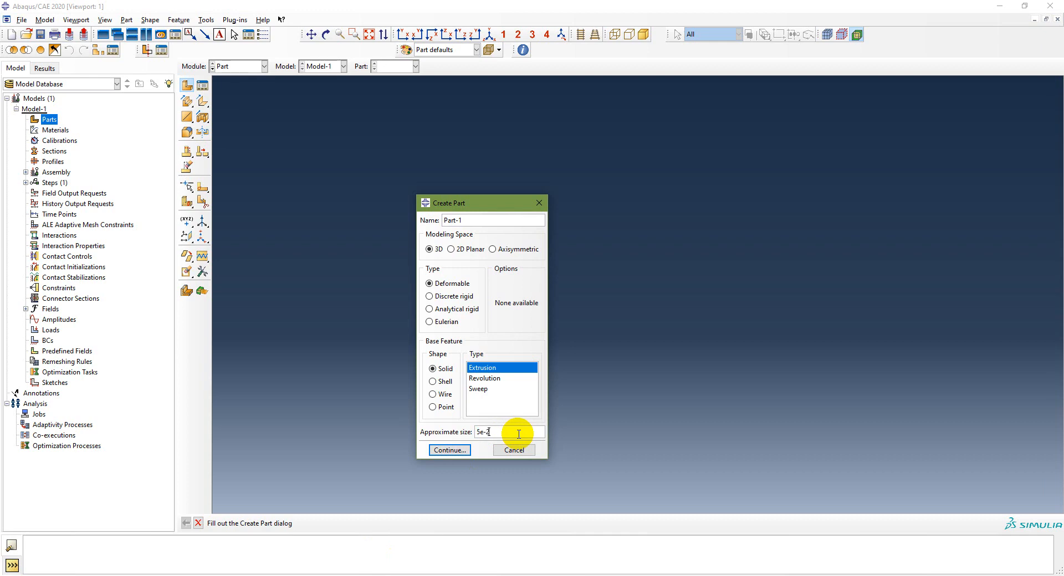
Step: Accept the 3D deformable solid extrusion part (approximate size 5e-2) and enter its empty sketch
click(450, 449)
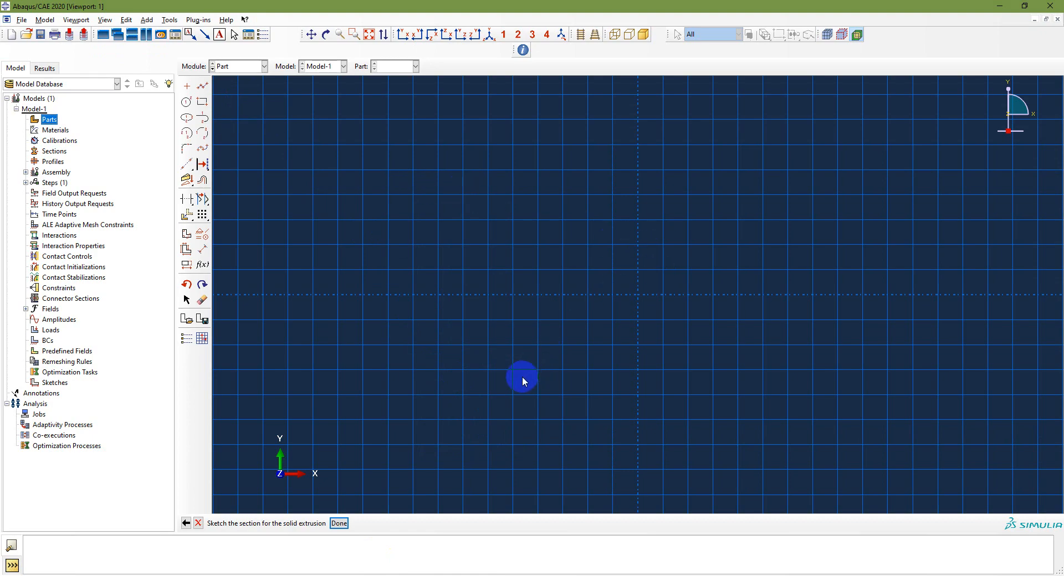
click(375, 575)
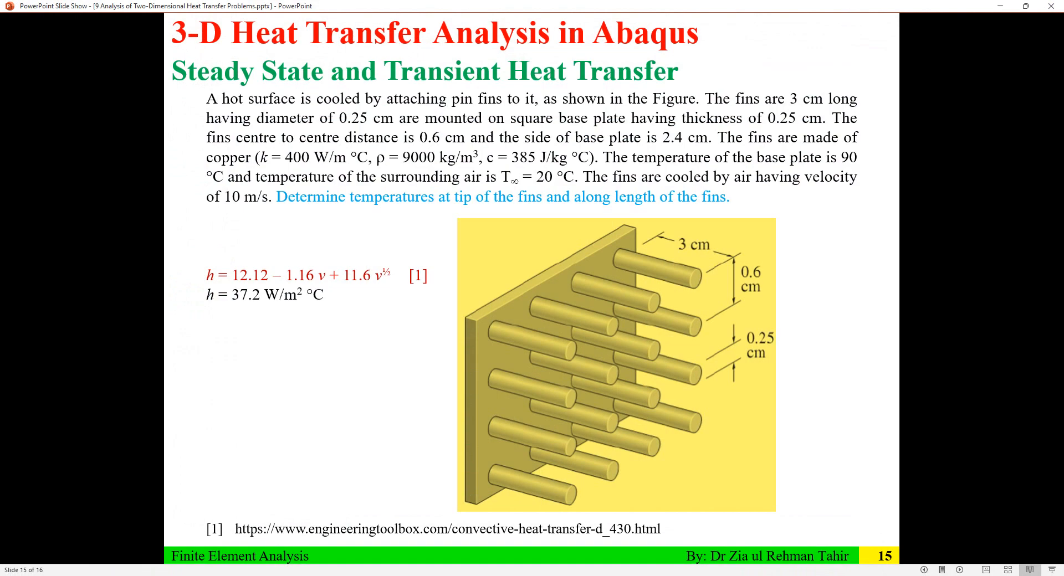
key(alt+Tab)
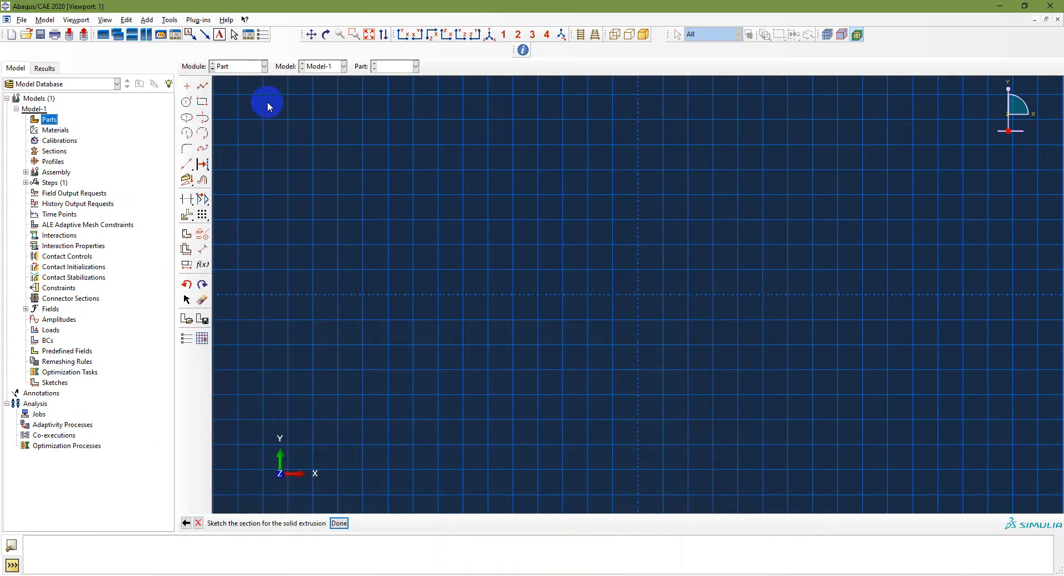
Step: Draw a rectangle and dimension its bottom edge to 2.4e-2
click(200, 103)
click(450, 157)
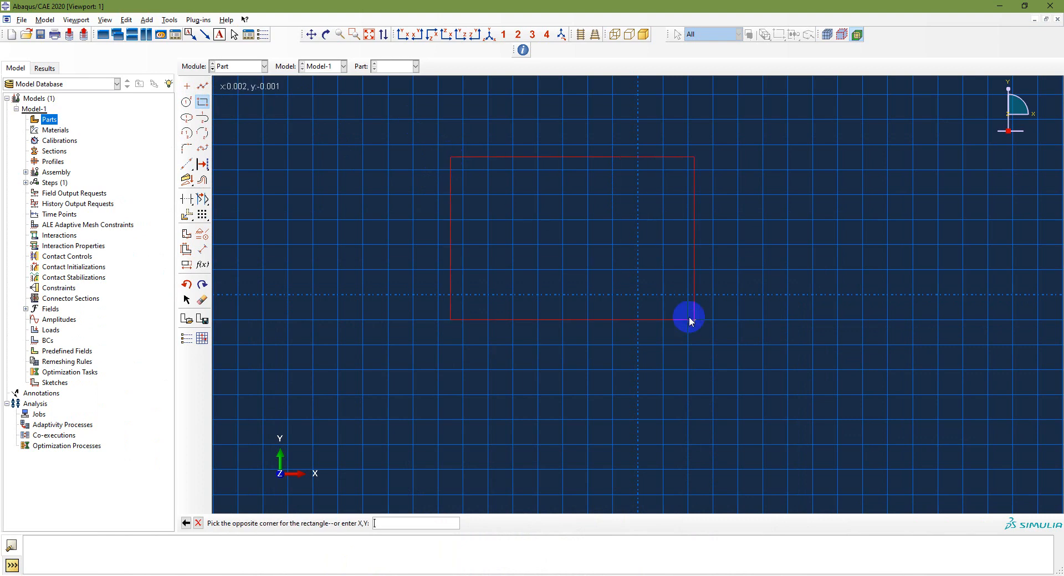
click(711, 356)
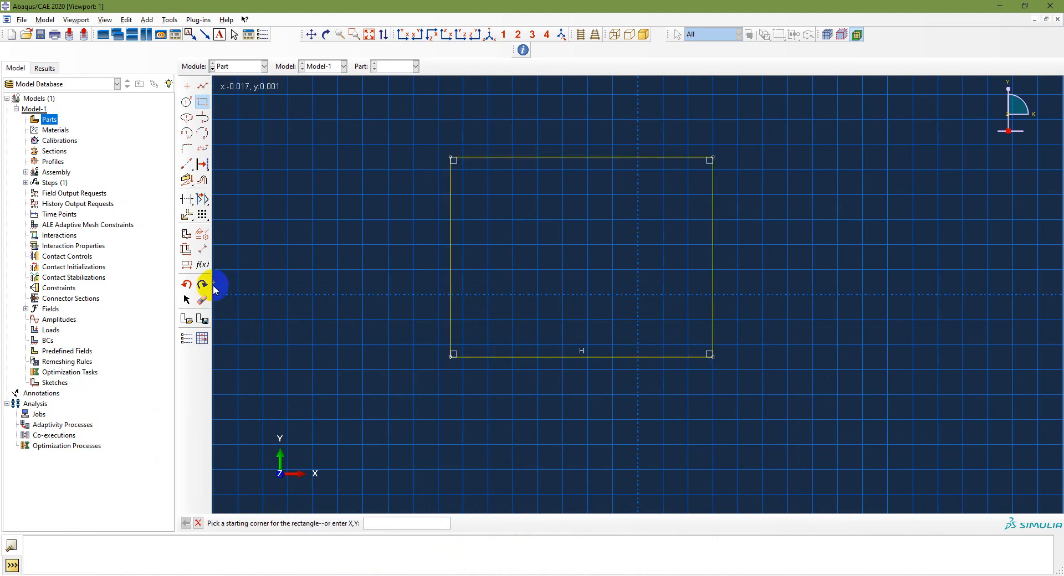
click(204, 251)
click(563, 357)
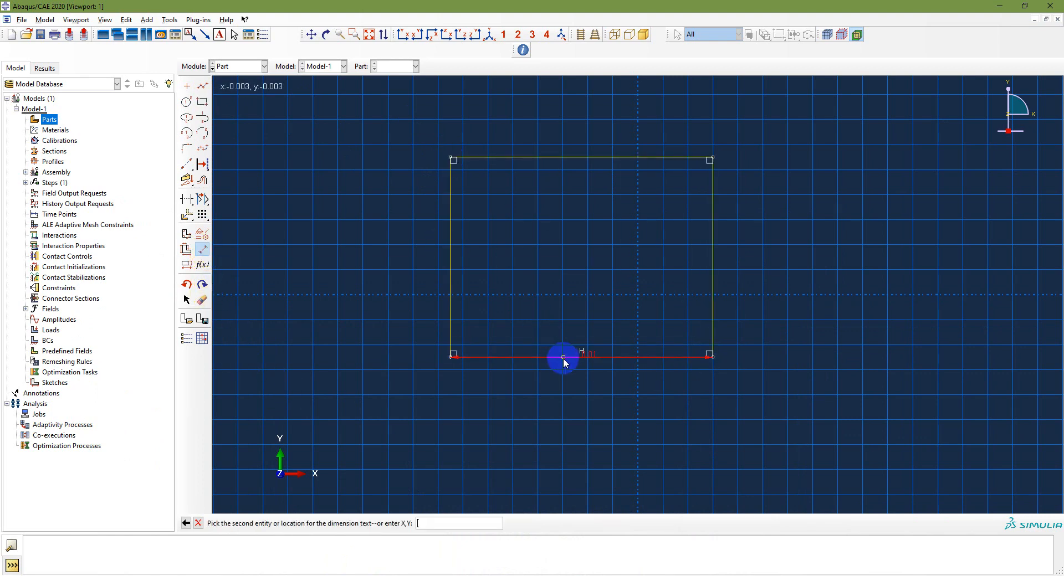
click(550, 429)
text(2)
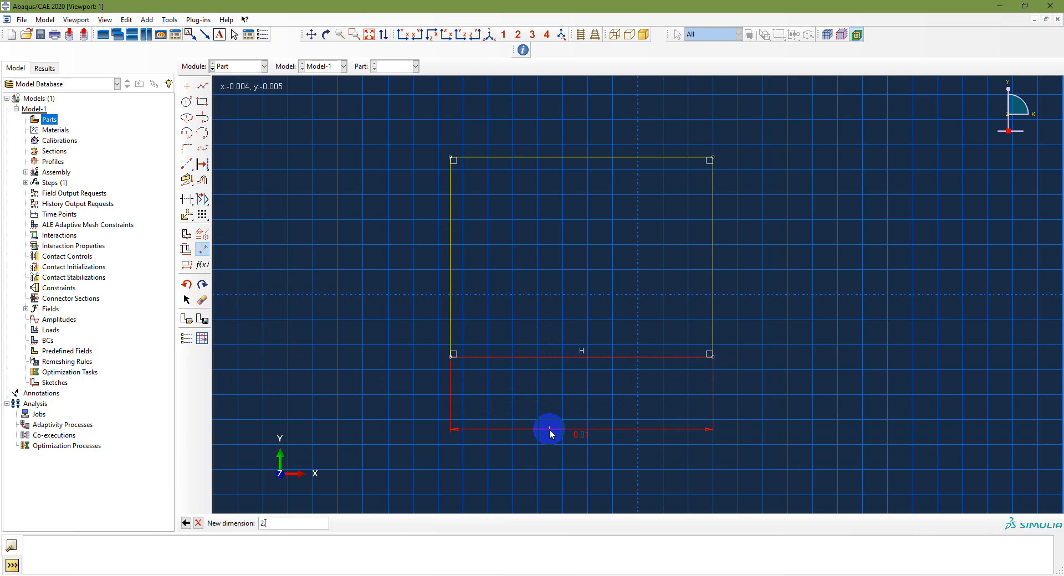
text(.4e-2)
key(Return)
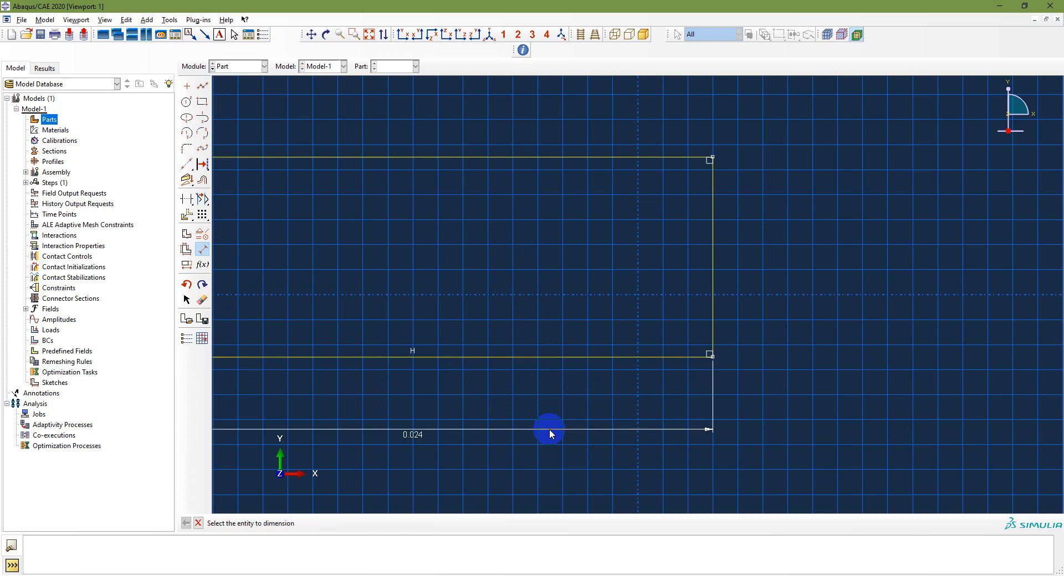
Step: Dimension the right edge to 2.4e-2, making a 0.024 square, and fit it in view
click(713, 292)
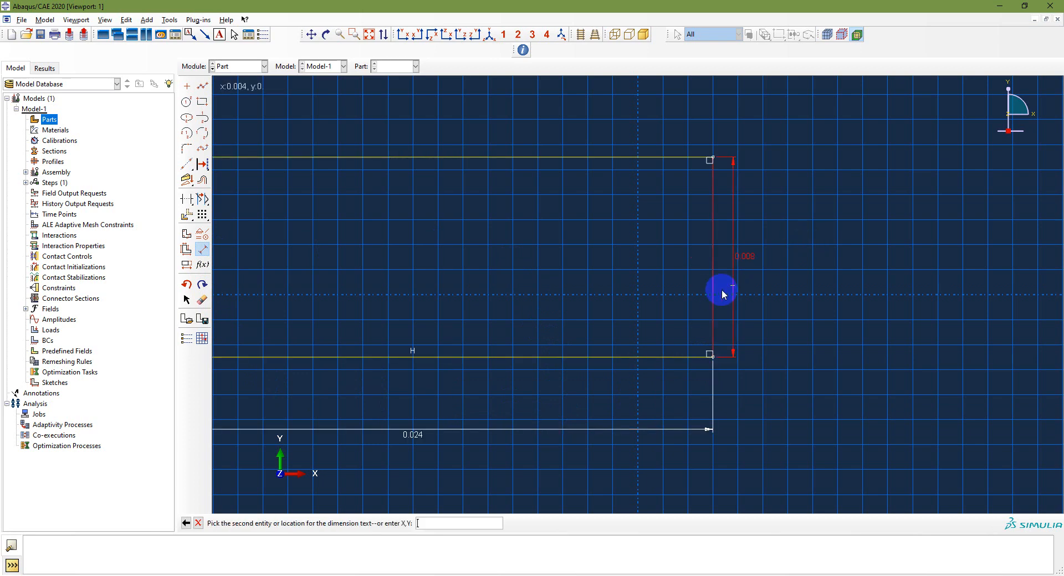
click(816, 268)
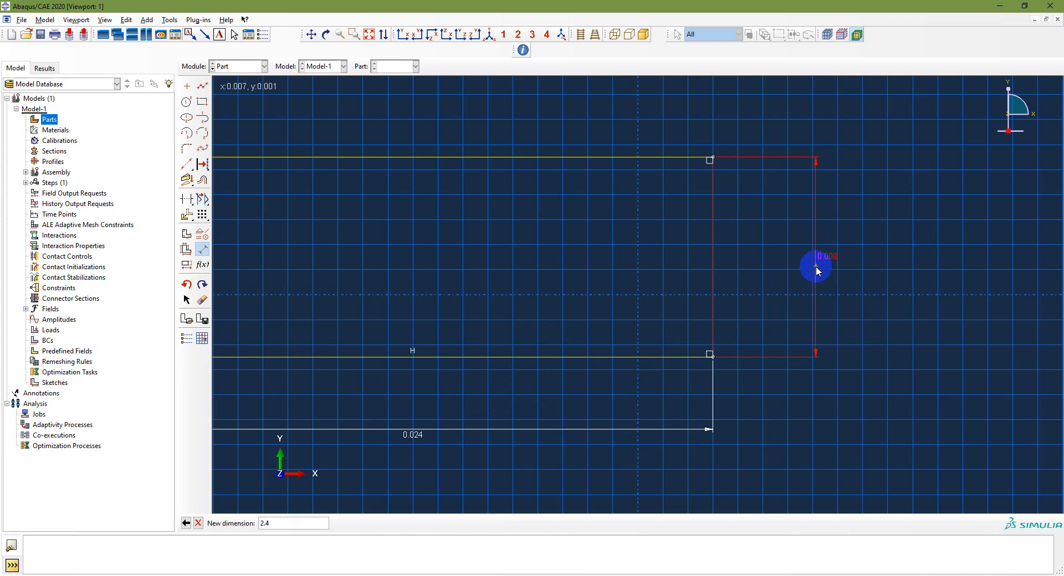
text(2.4e-2)
key(Return)
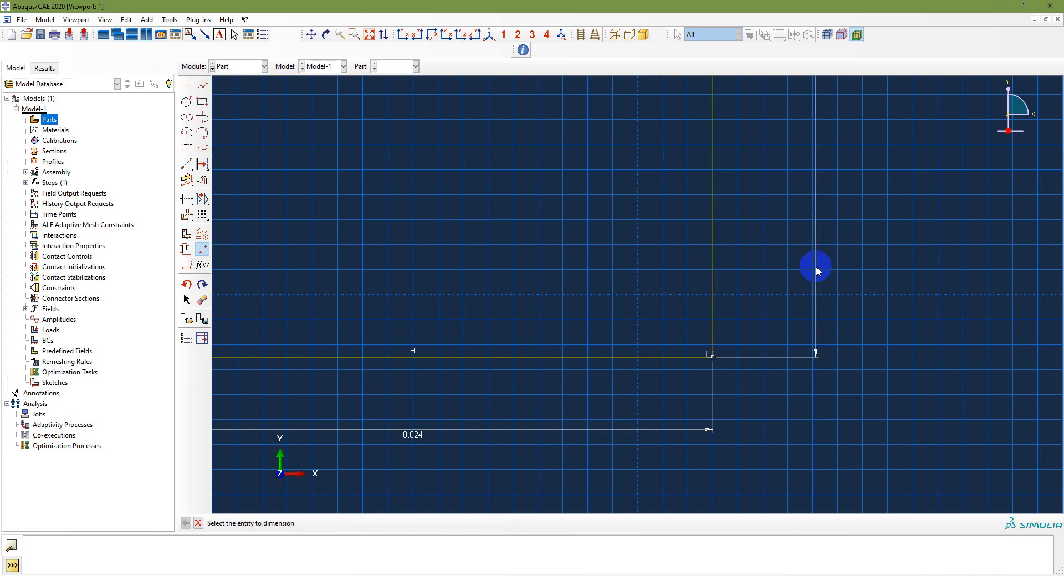
click(368, 35)
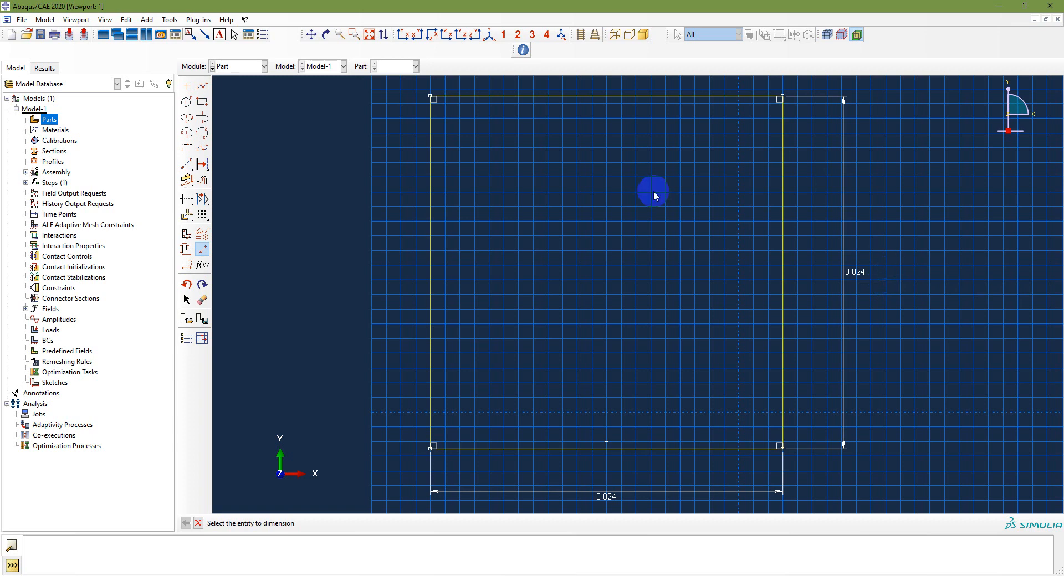
right_click(610, 292)
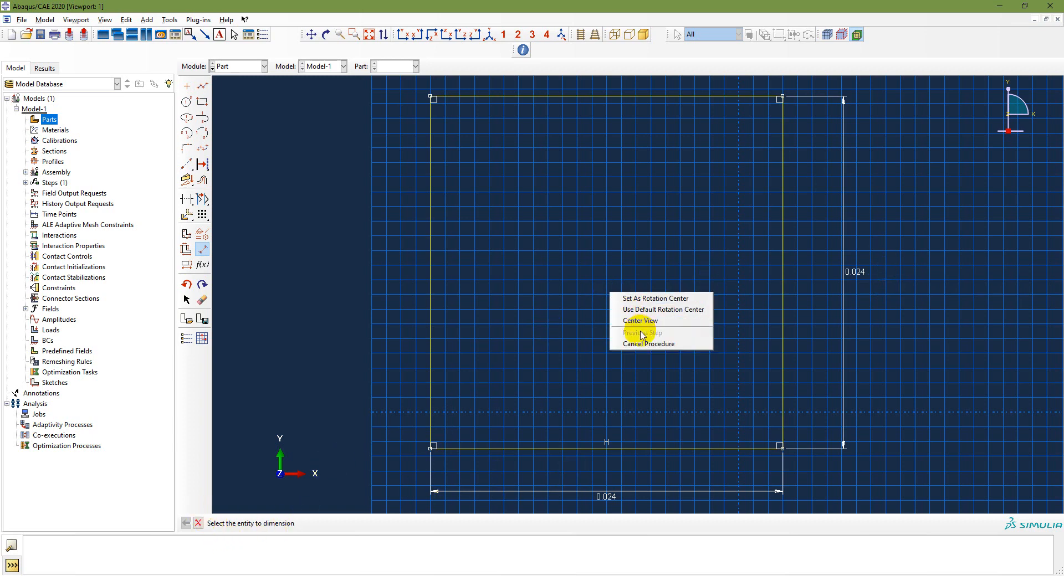
click(629, 333)
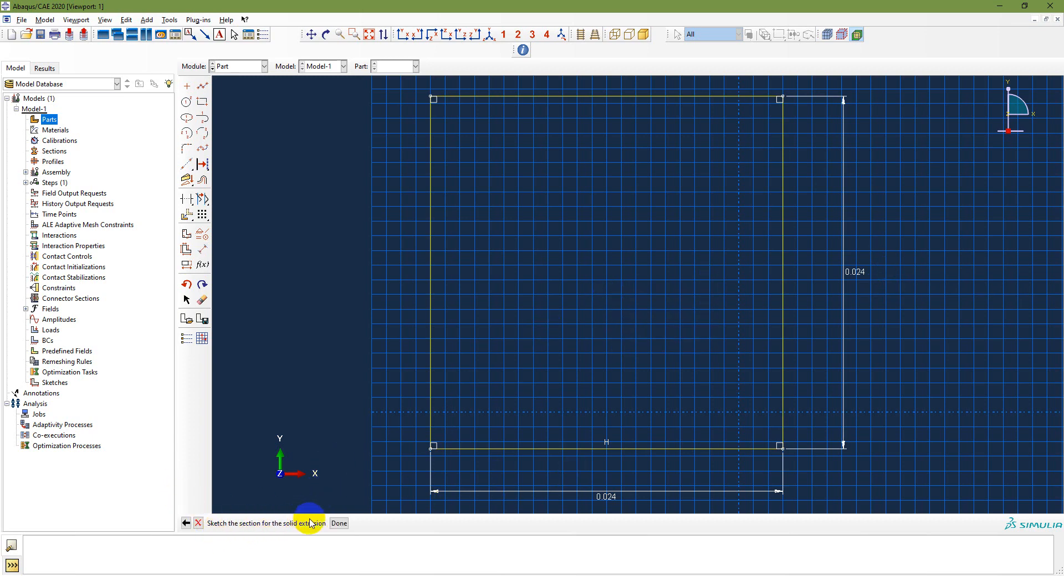
Step: Extrude the square 0.0025 deep into the Part-1 base plate and bring up the problem slide
click(339, 523)
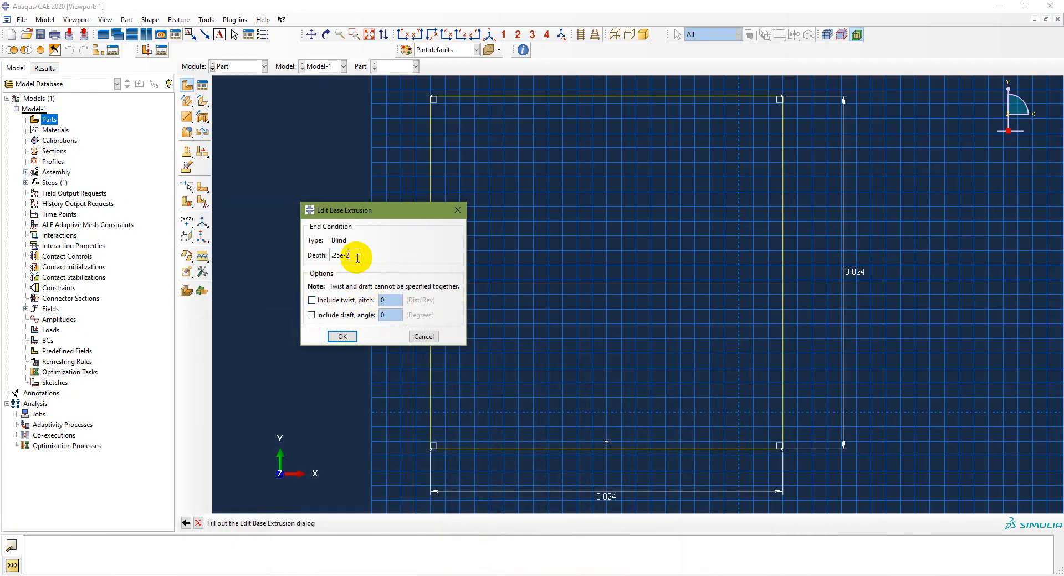
key(Return)
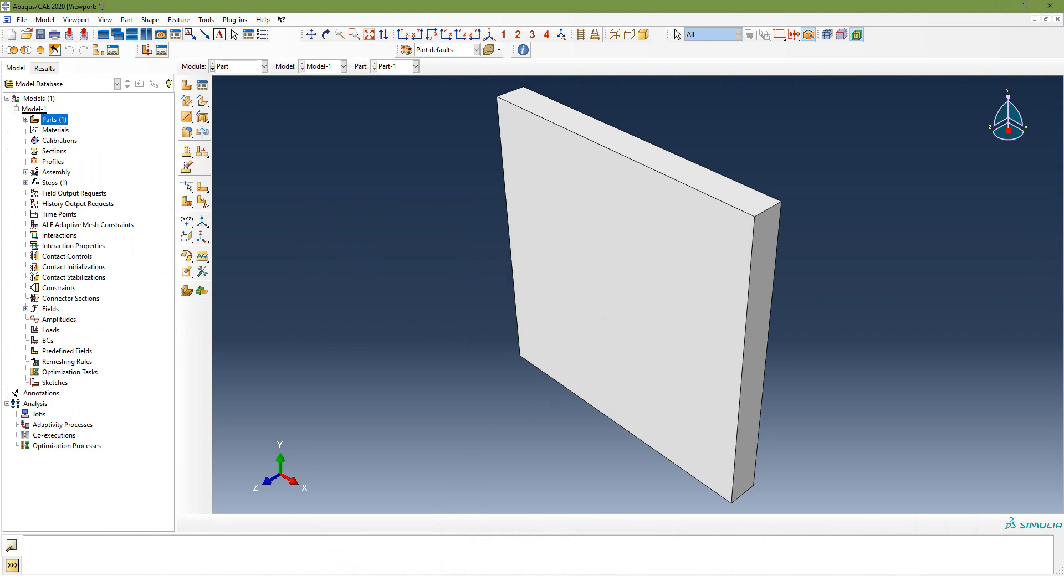
mouse_move(342, 575)
click(375, 565)
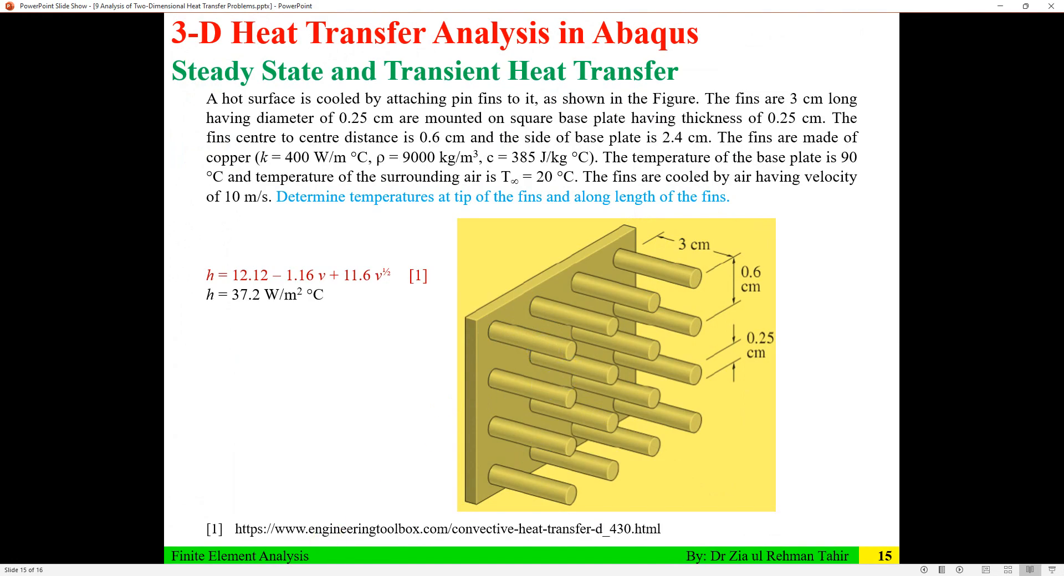
Step: Minimize the pin-fin slide show to reveal the Part-1 plate in Abaqus
click(342, 575)
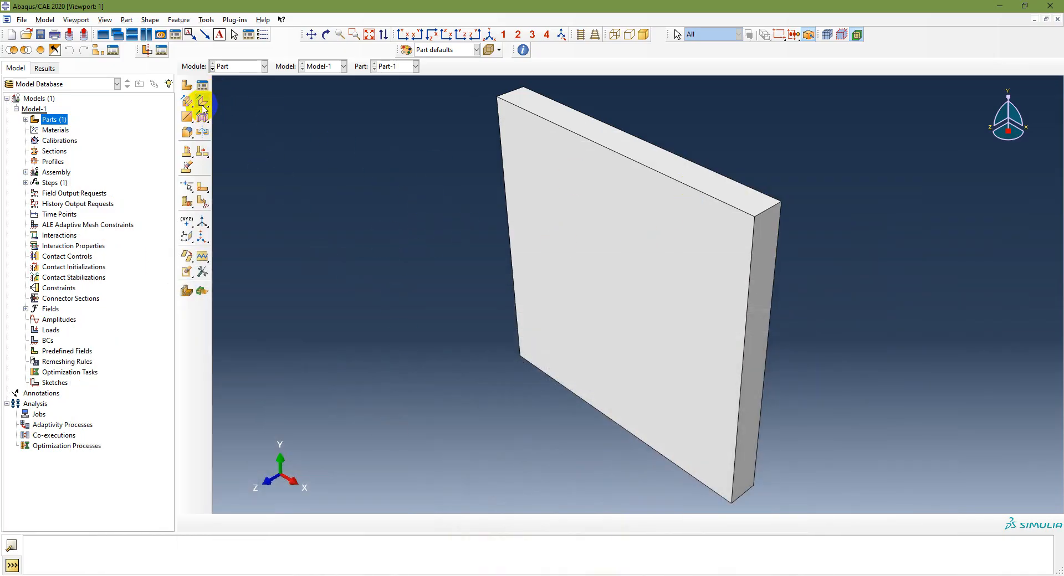
Step: Start a solid extrusion sketched on the plate's front face, oriented by its right edge
click(187, 102)
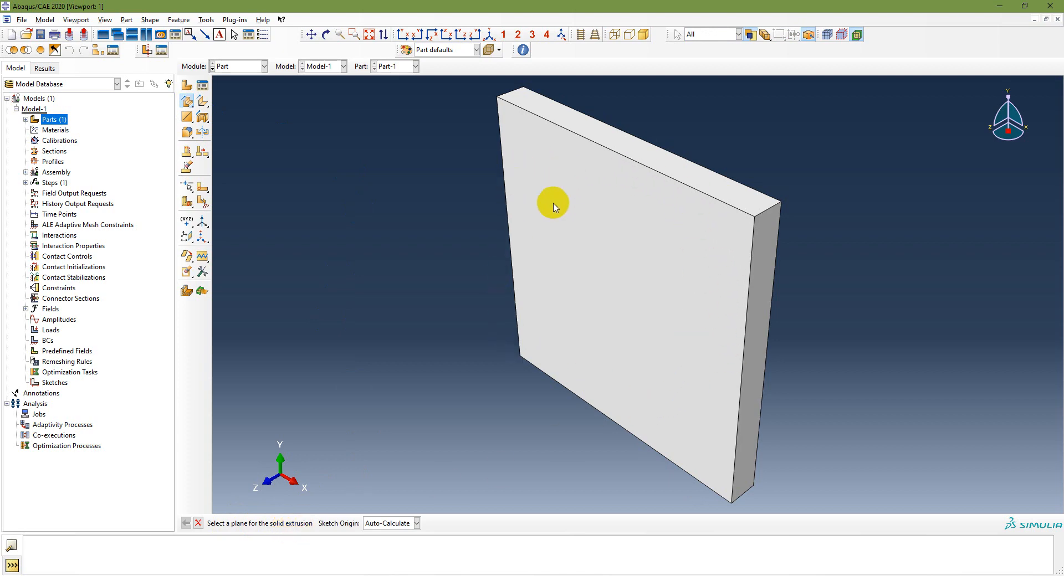
click(587, 349)
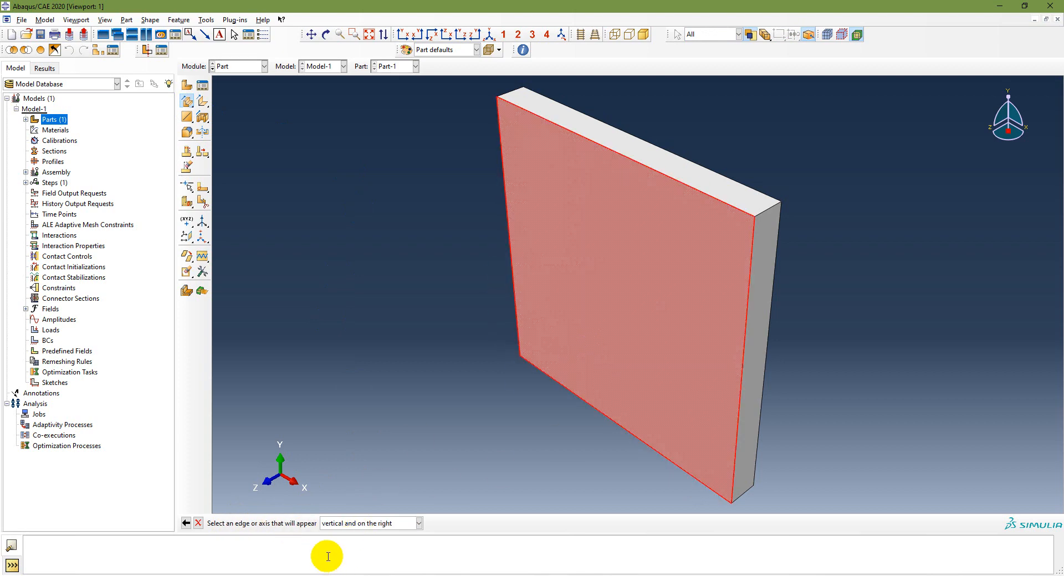
click(739, 428)
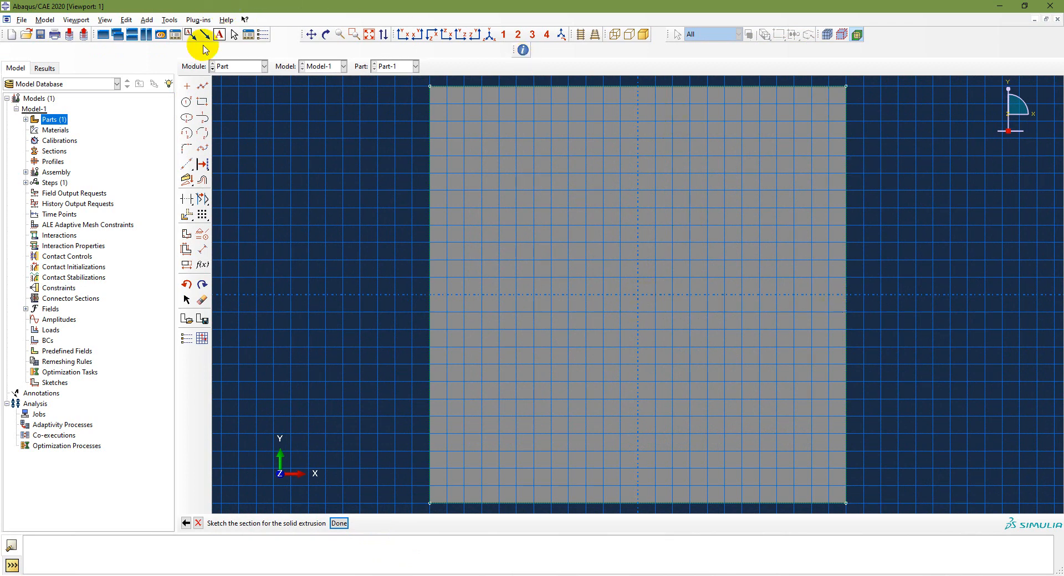
Step: Place an isolated point at the plate's top-right corner; the dimensioning pass adds nothing
click(186, 86)
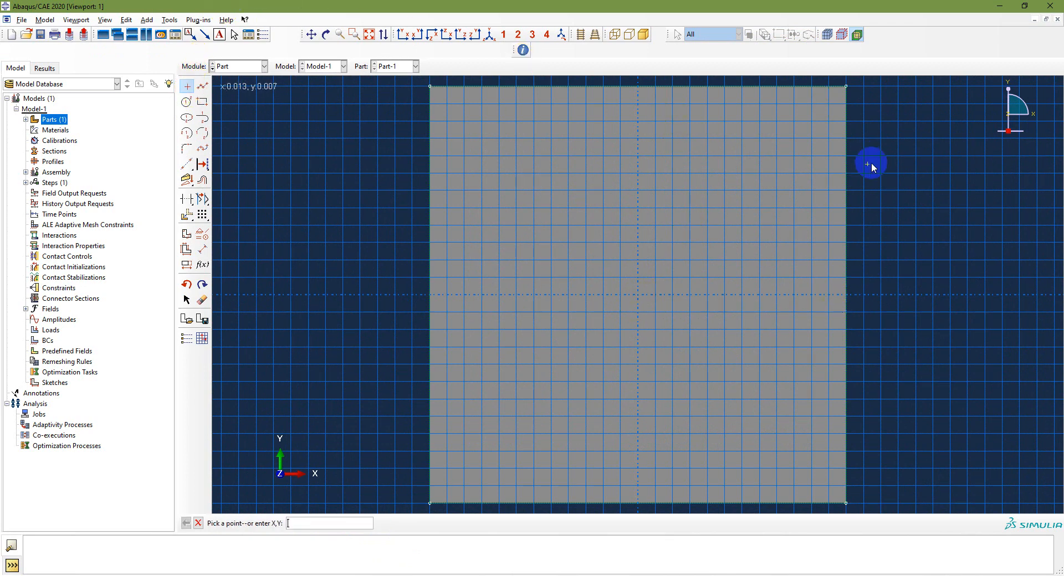
click(846, 86)
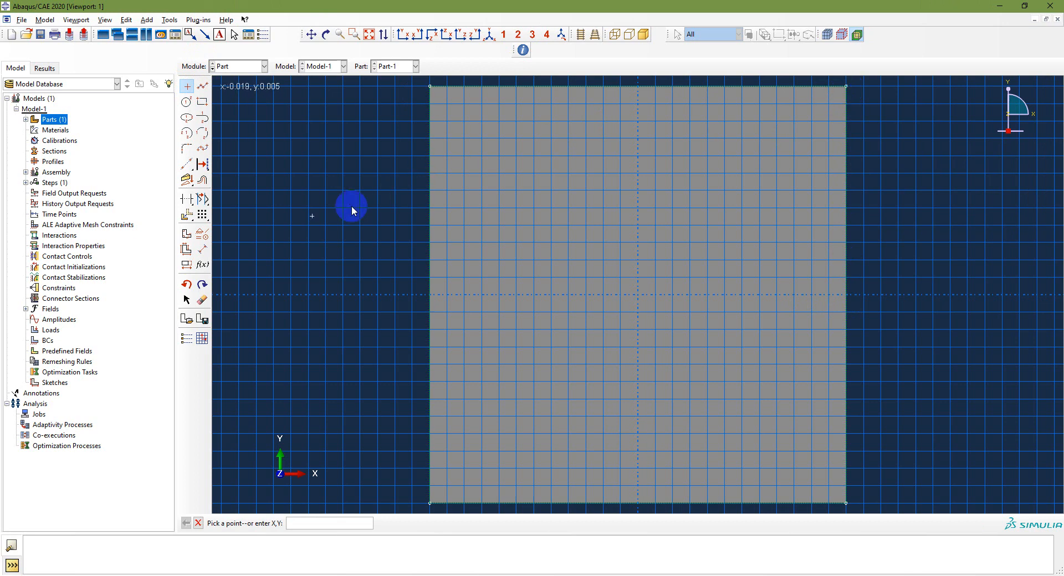
click(187, 249)
drag(418, 81, 902, 513)
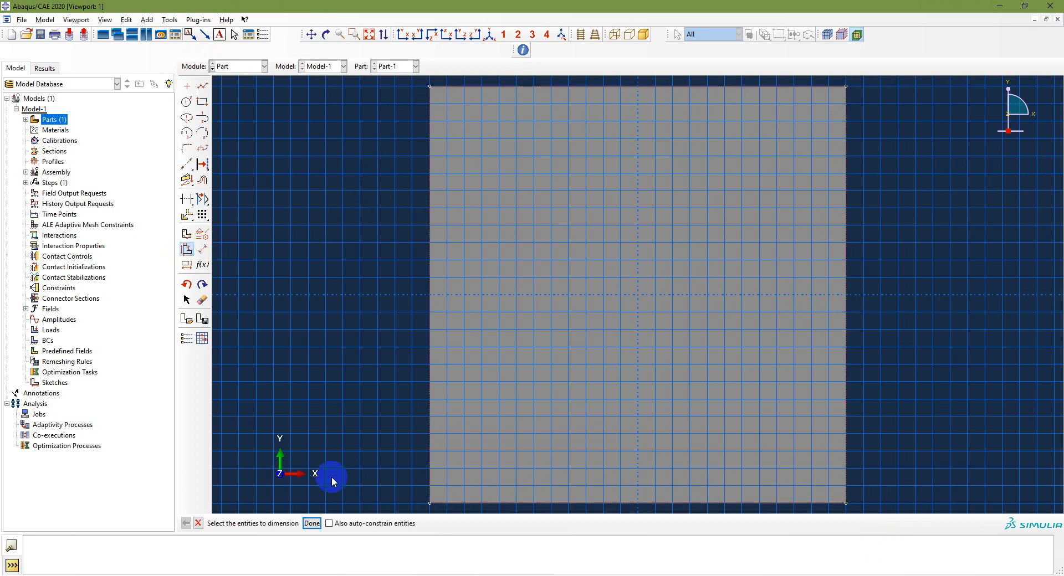
click(312, 523)
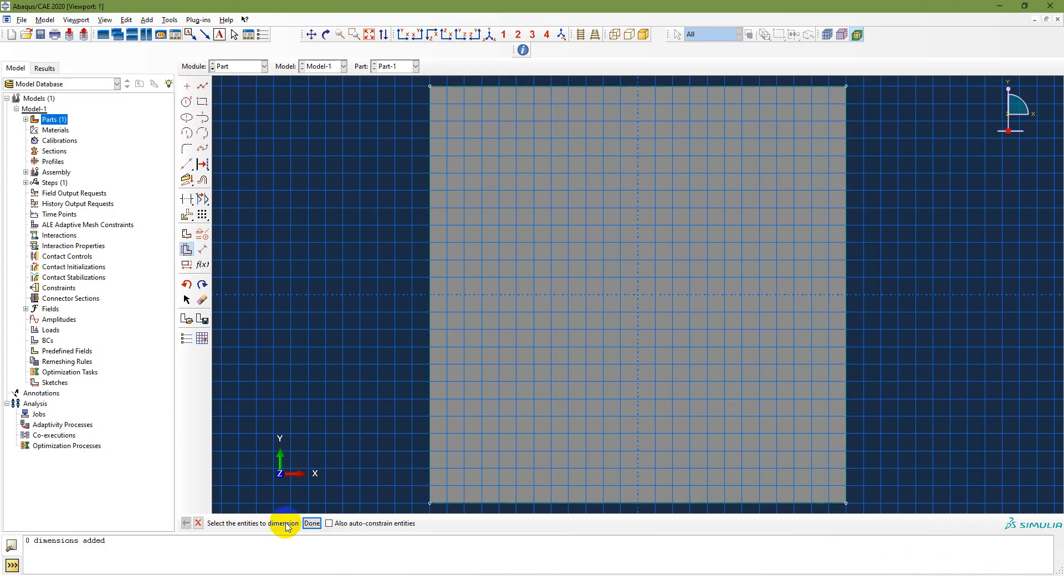
click(186, 86)
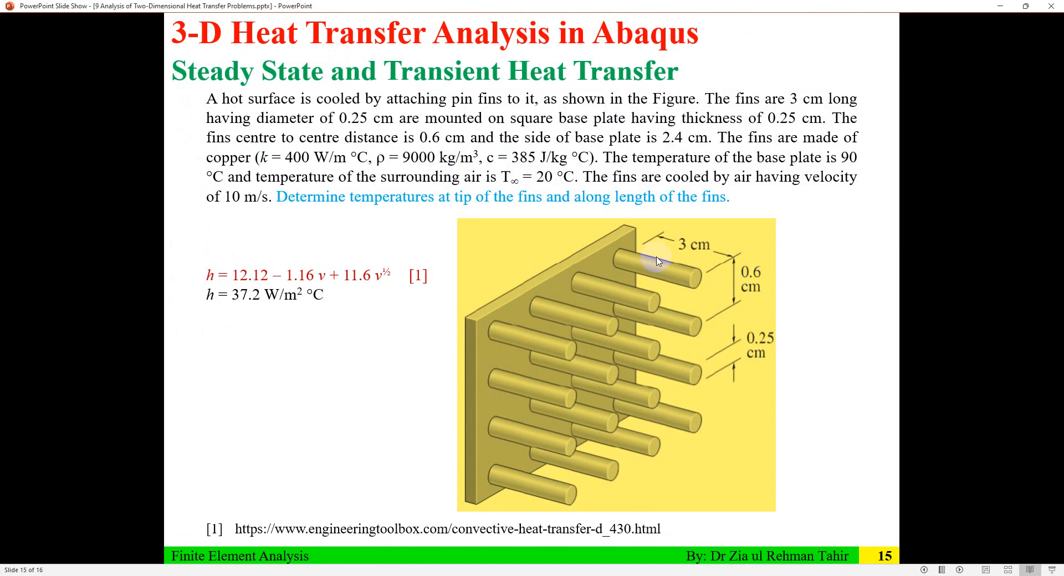
Step: Circle the top and upper-left fin ends on the slide figure, then return to Abaqus
mouse_move(630, 268)
mouse_down()
mouse_move(622, 240)
mouse_move(624, 262)
mouse_up()
drag(508, 323, 497, 337)
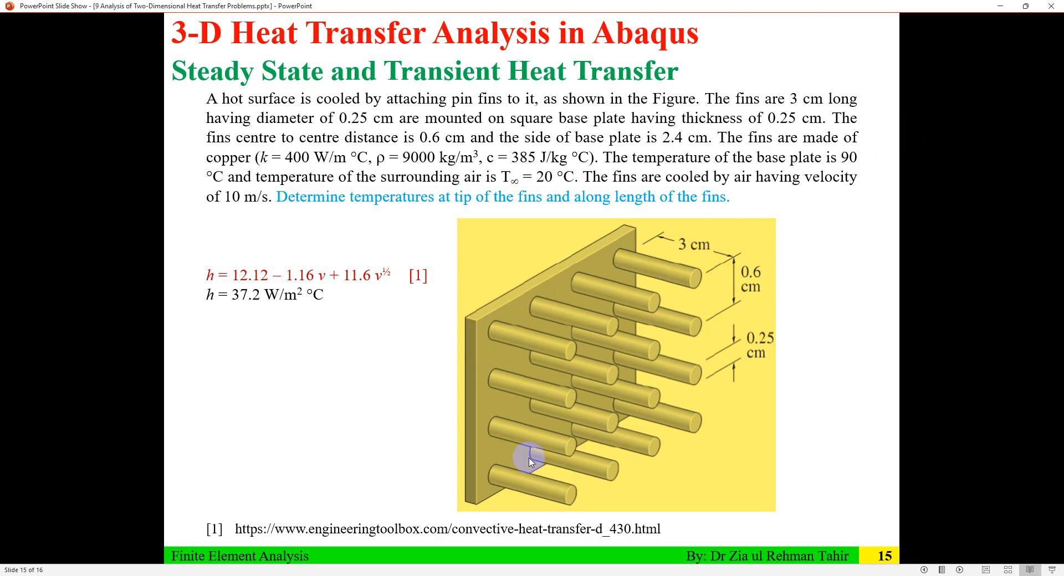
key(alt+Tab)
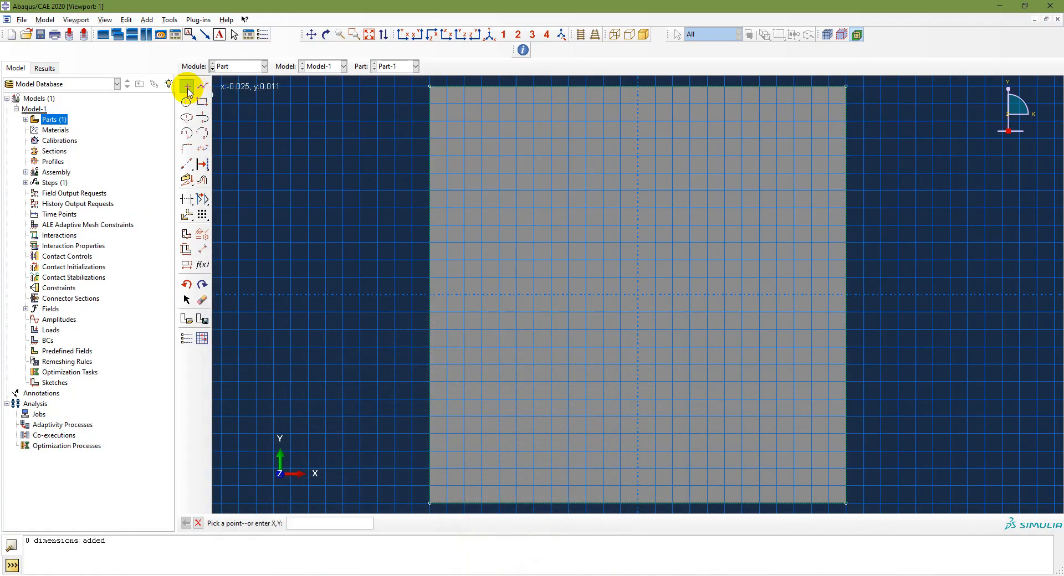
Step: Draw a circle centred near the plate's top-right corner and start dimensioning its radius
click(793, 138)
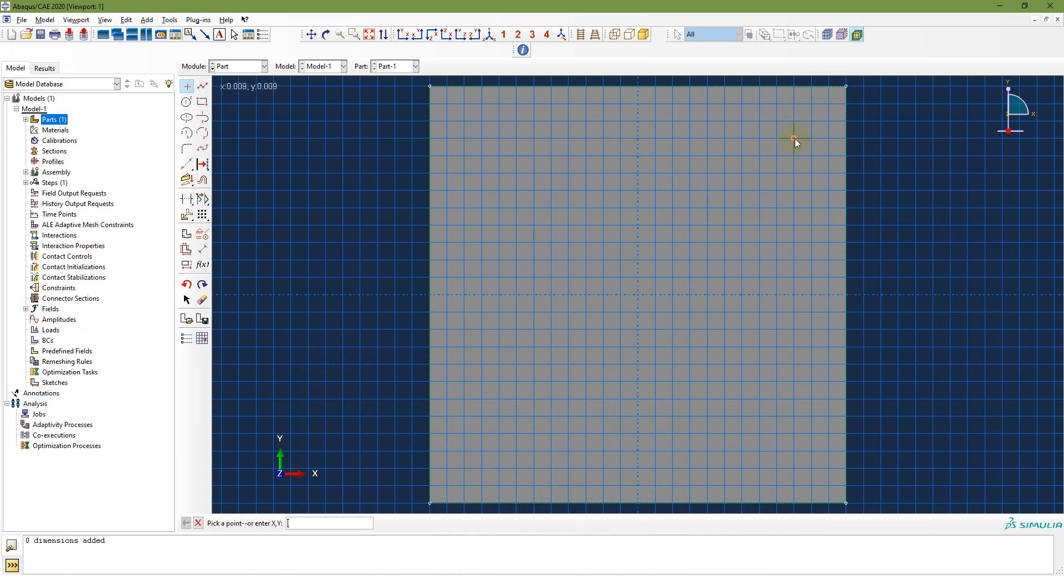
click(408, 191)
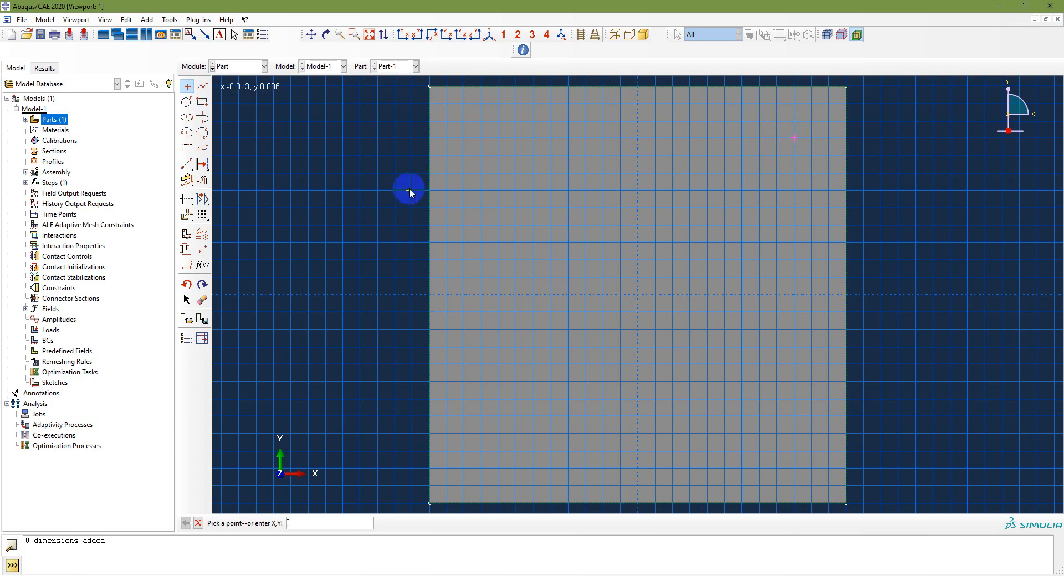
click(186, 102)
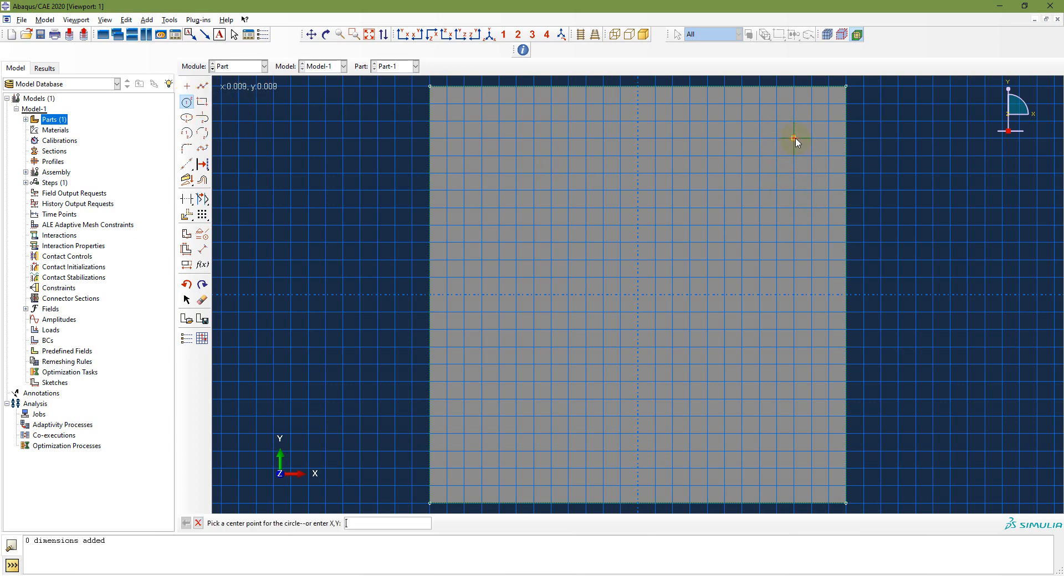
click(794, 138)
click(815, 179)
click(203, 251)
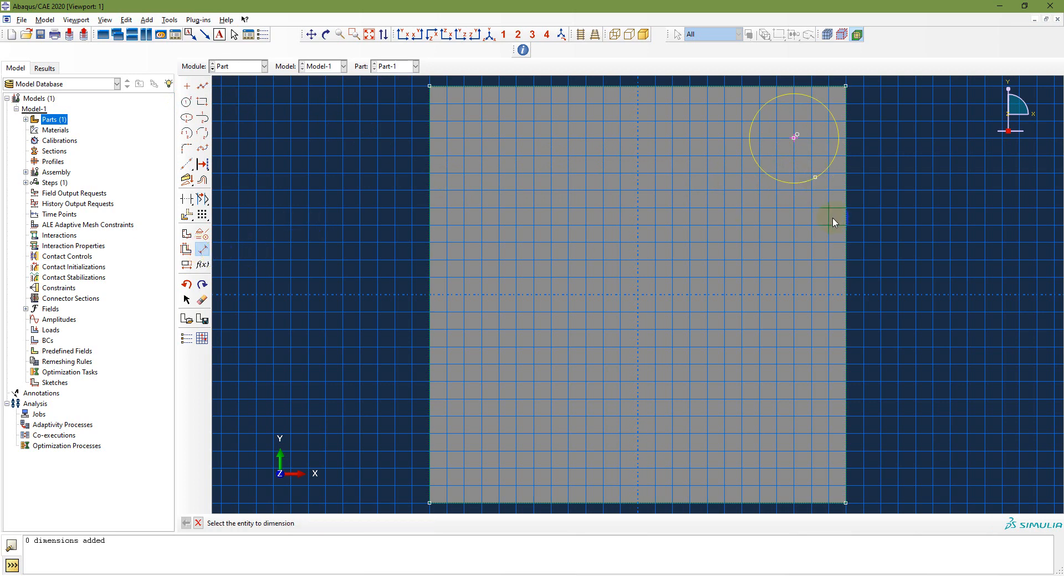
click(808, 183)
click(750, 264)
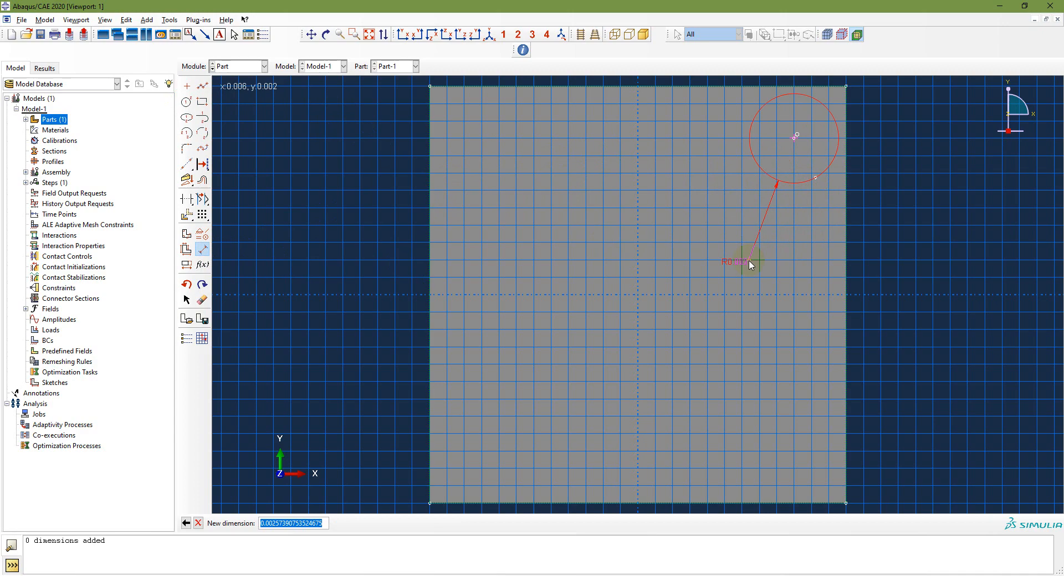
Step: After checking the slide, set the circle radius to 0.125e-2
key(alt+Tab)
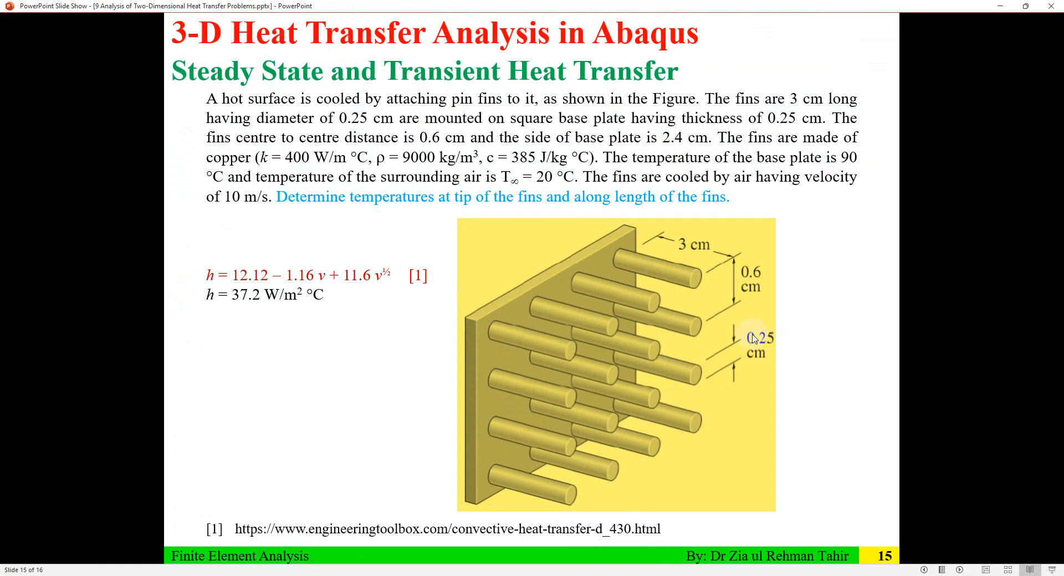
key(alt+Tab)
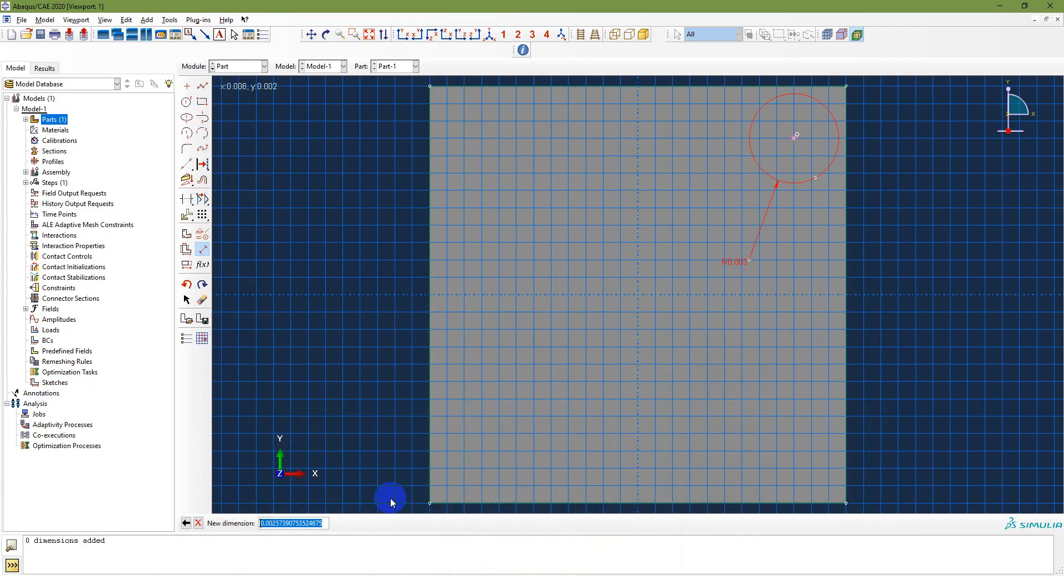
text(0.125)
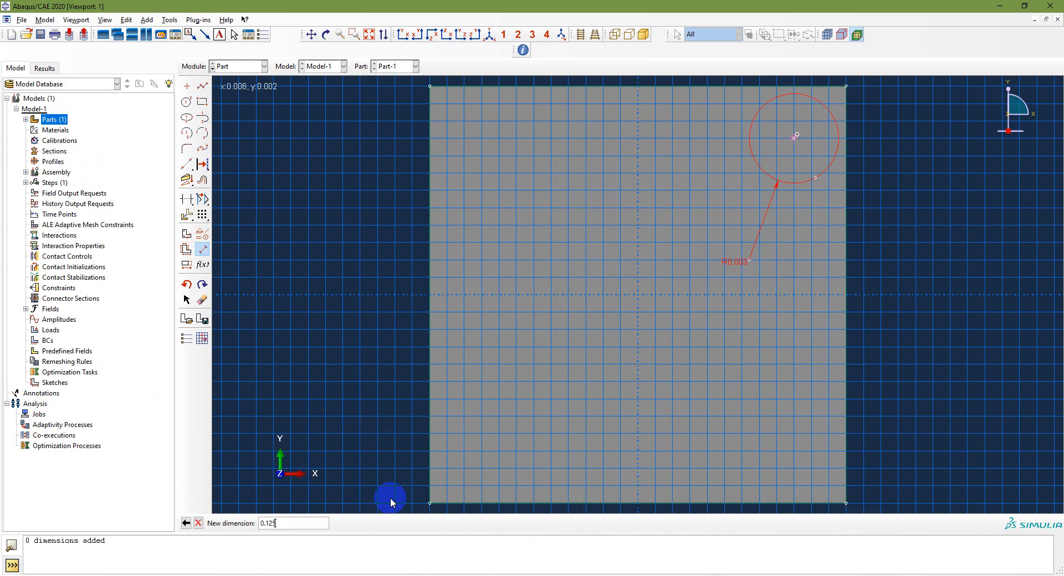
text(e-2)
key(Return)
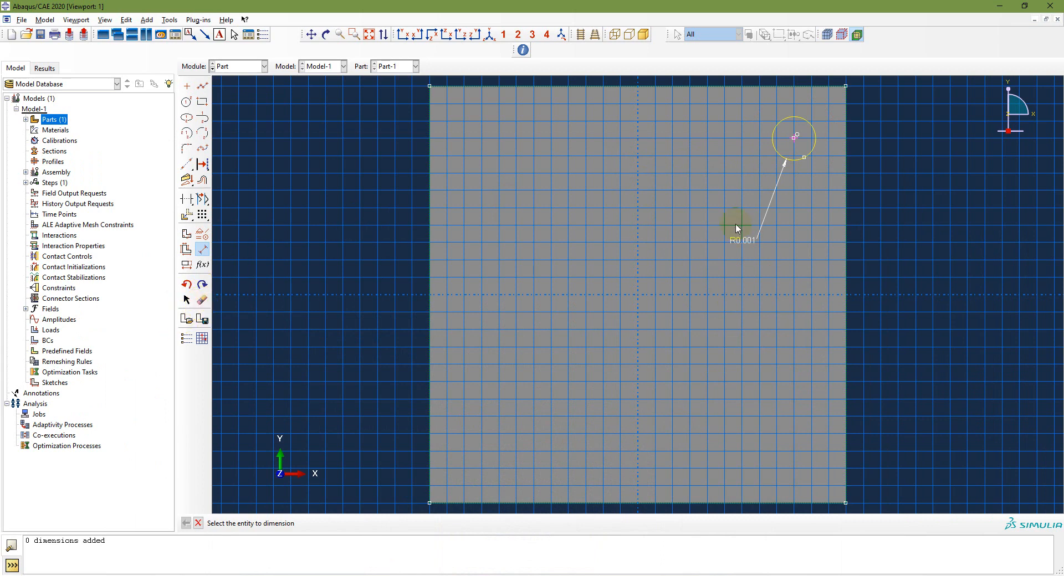
Step: Delete the circle's radius dimension from the sketch
click(202, 299)
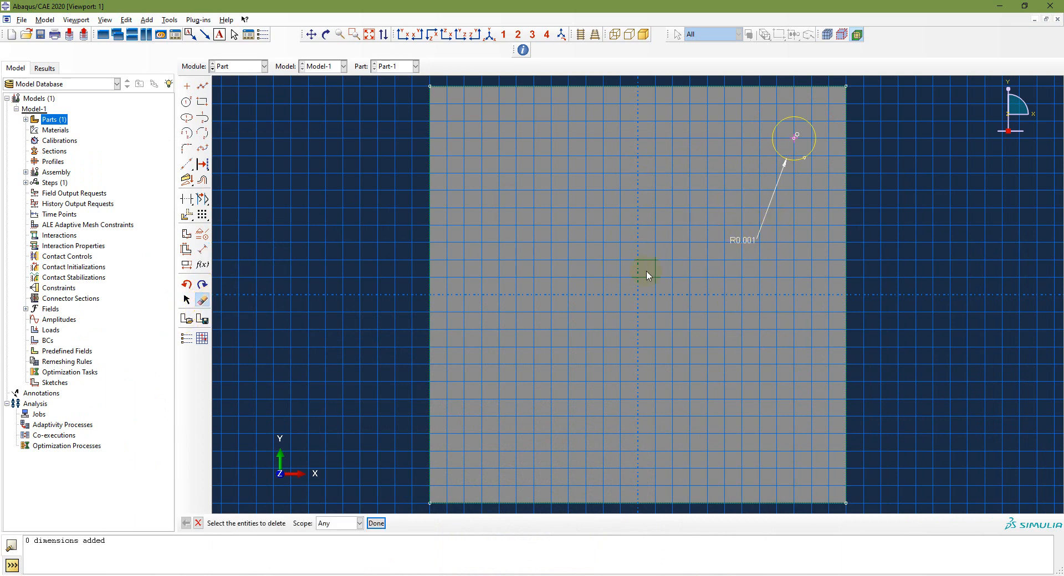
drag(724, 187, 779, 240)
click(376, 523)
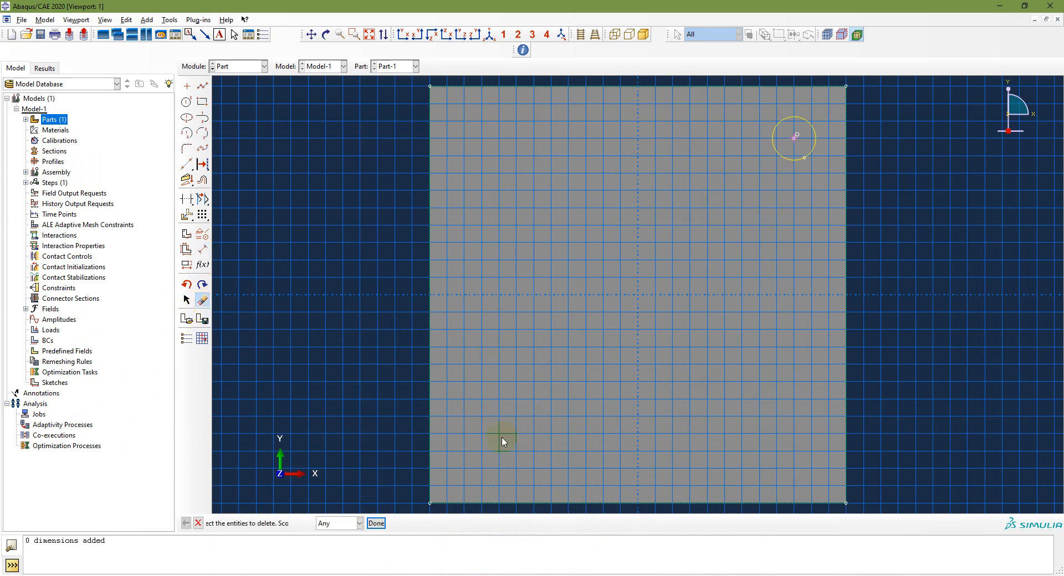
scroll(804, 142, down, 4)
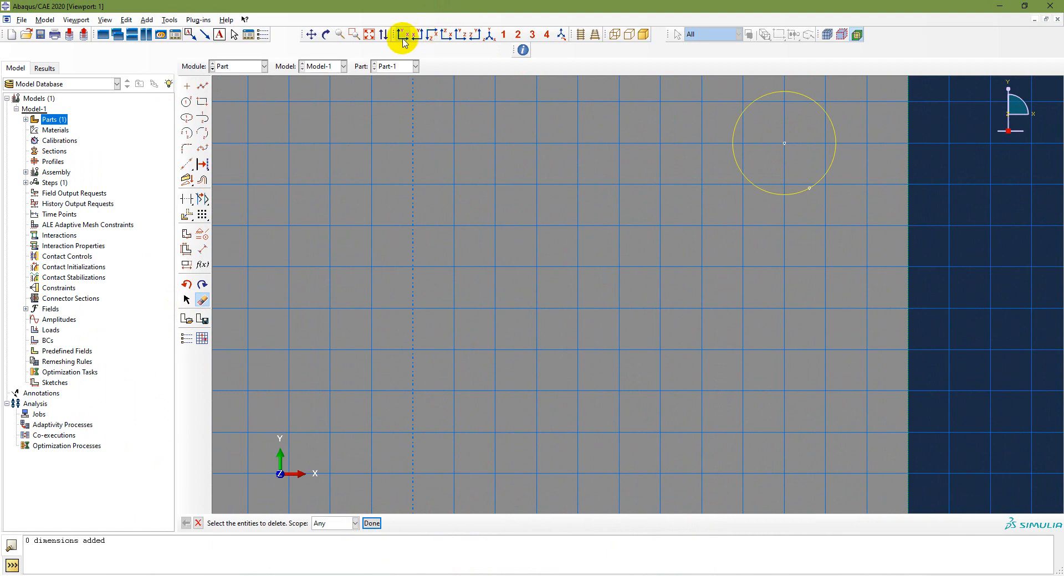
Step: Linear-pattern the circle 4 by 4 with .6e-2 spacing in both directions across the plate
click(369, 36)
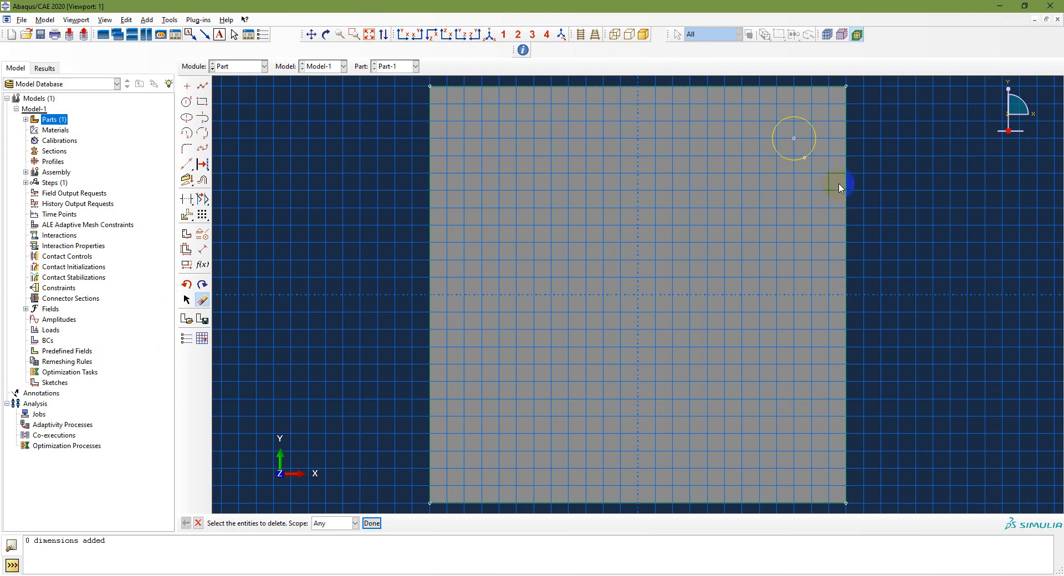
click(202, 215)
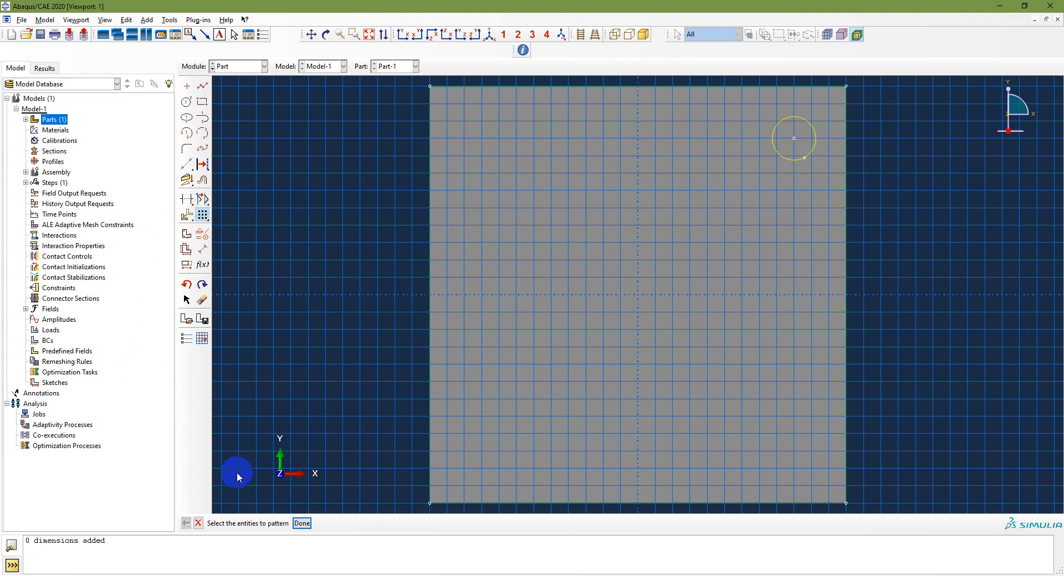
click(801, 162)
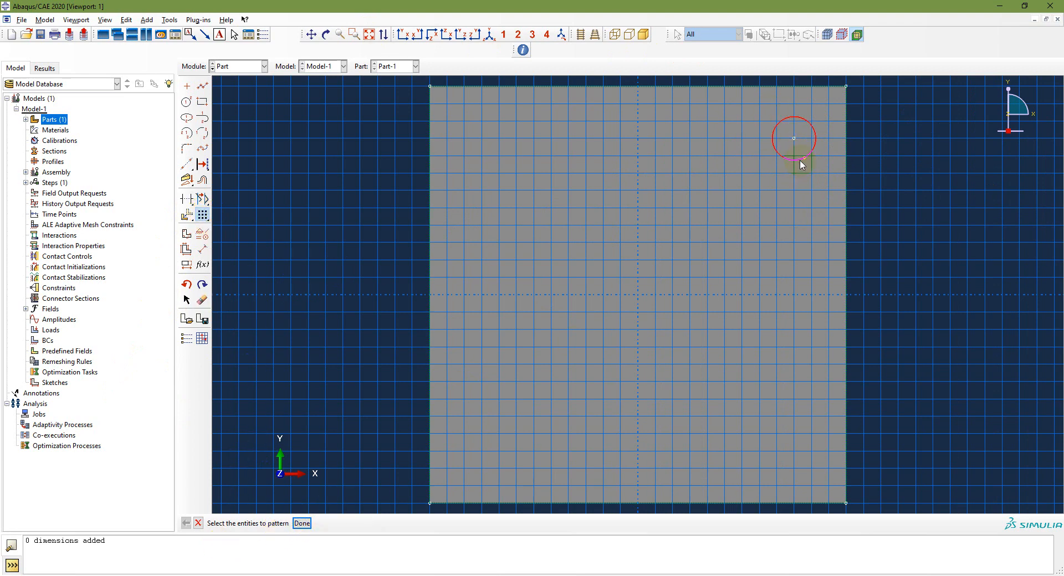
click(310, 525)
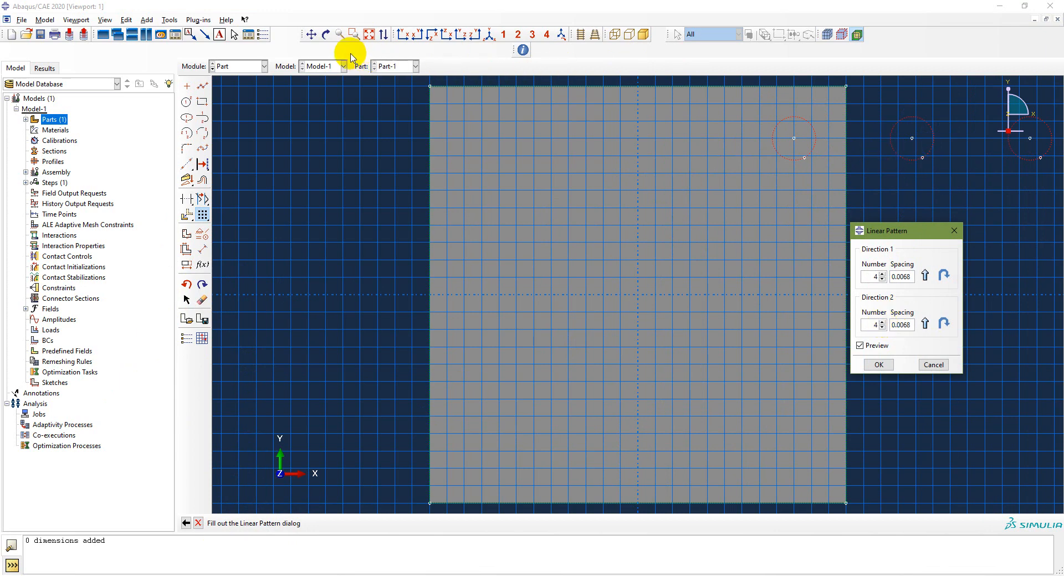
click(368, 35)
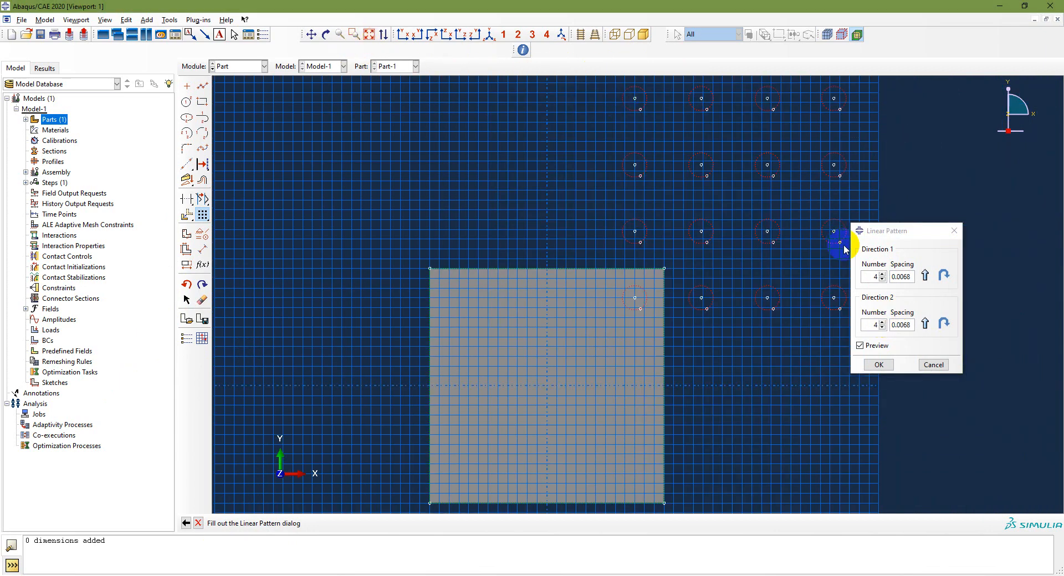
click(943, 276)
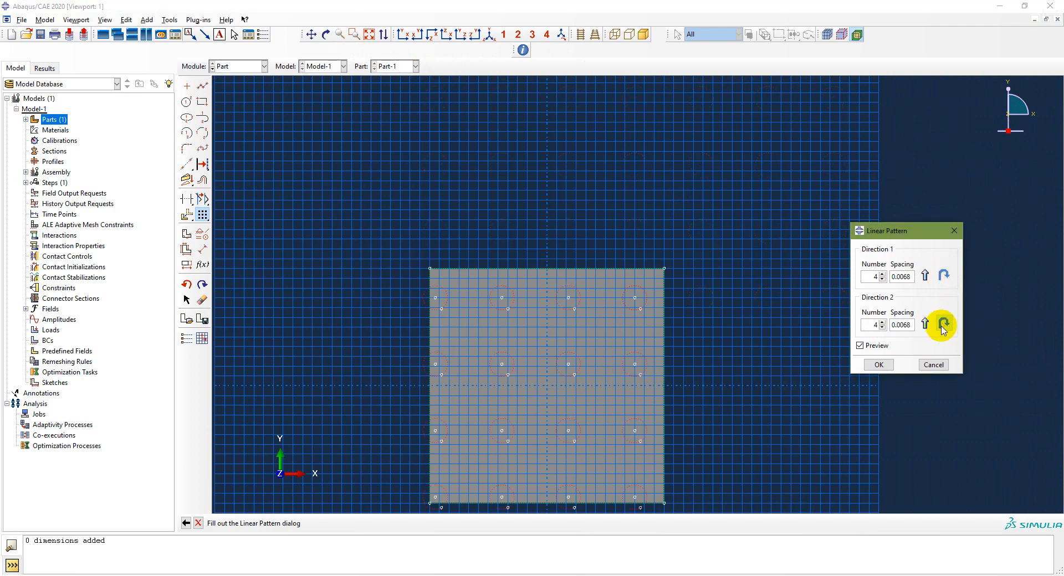
click(354, 35)
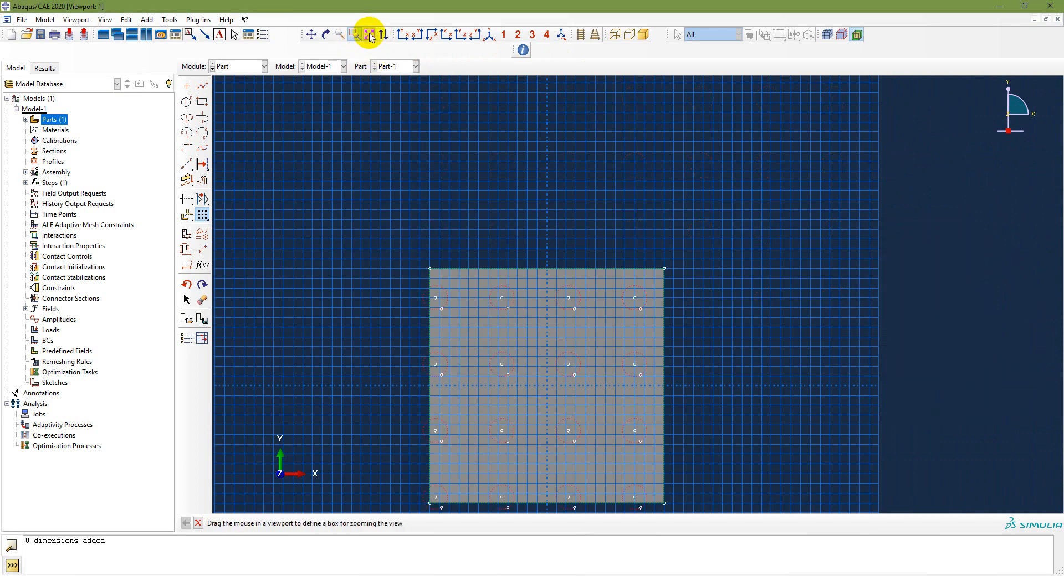
click(370, 35)
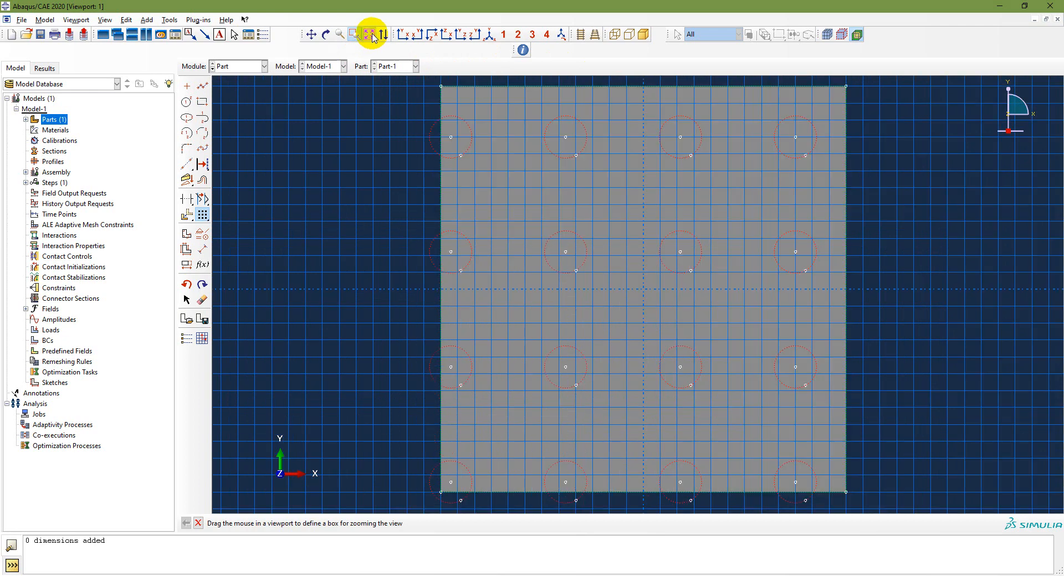
key(Escape)
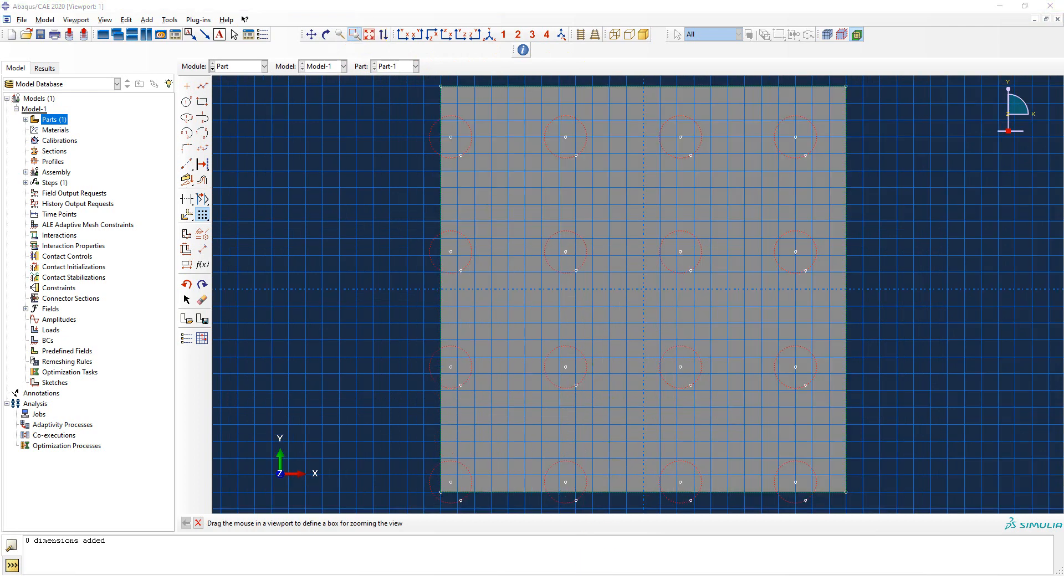
double_click(905, 280)
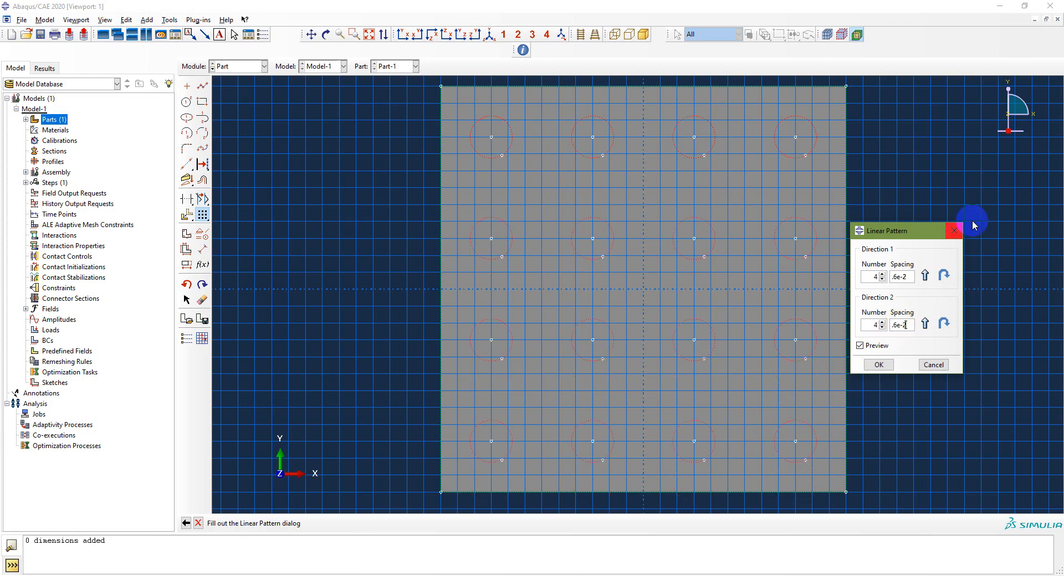
click(879, 364)
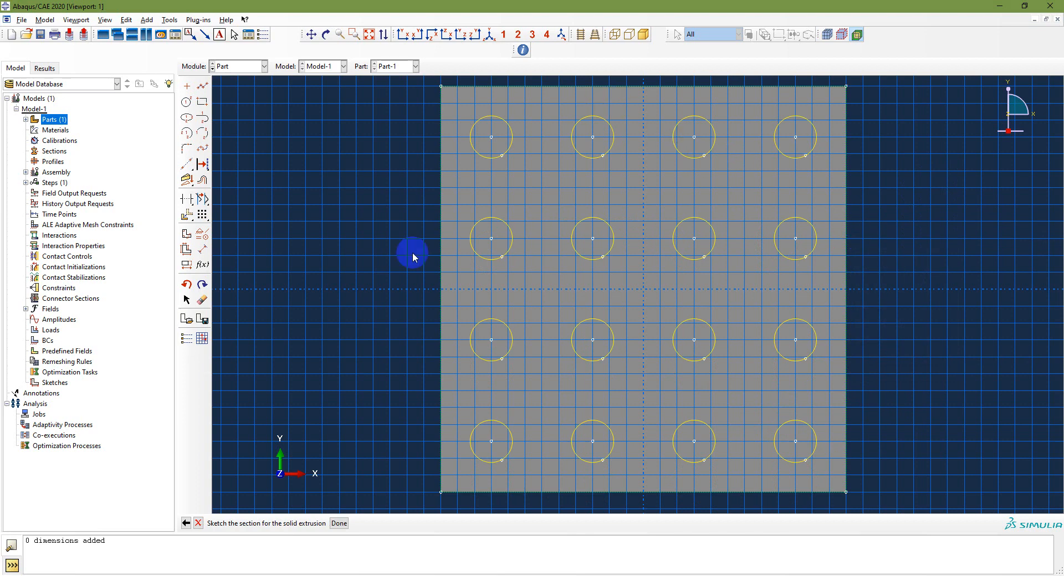
Step: Extrude the 16 sketched circles to a blind depth of 3e-2 and fit the finned part in view
click(339, 523)
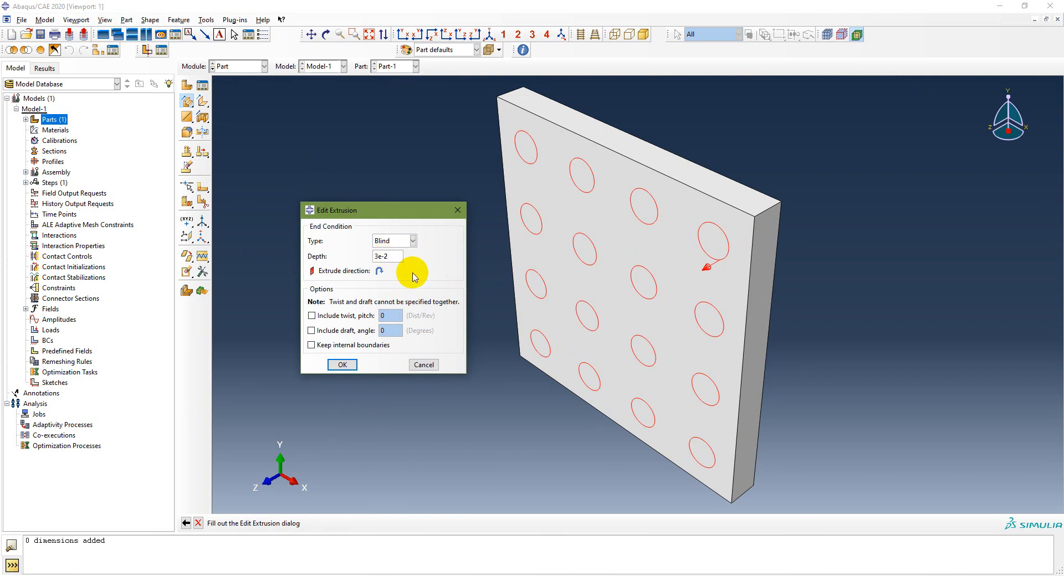
click(342, 365)
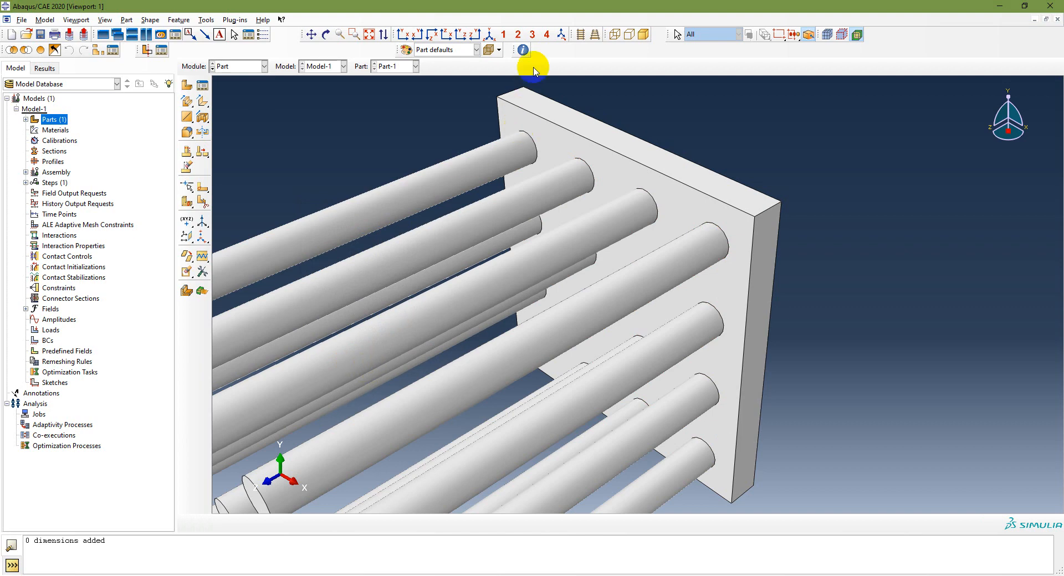
click(489, 35)
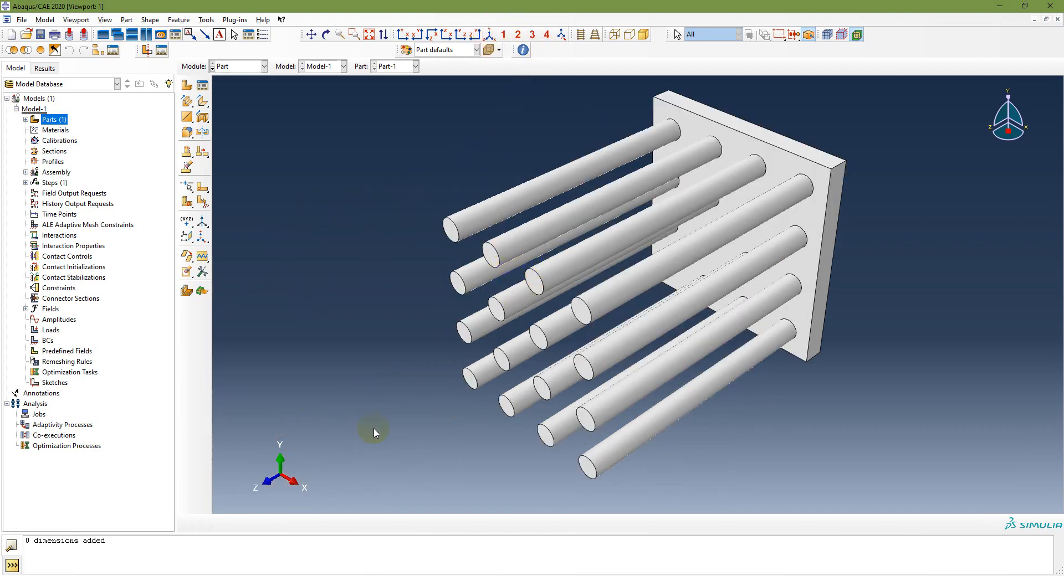
Step: Expand Part-1's features and both Solid extrude entries in the model tree
click(25, 119)
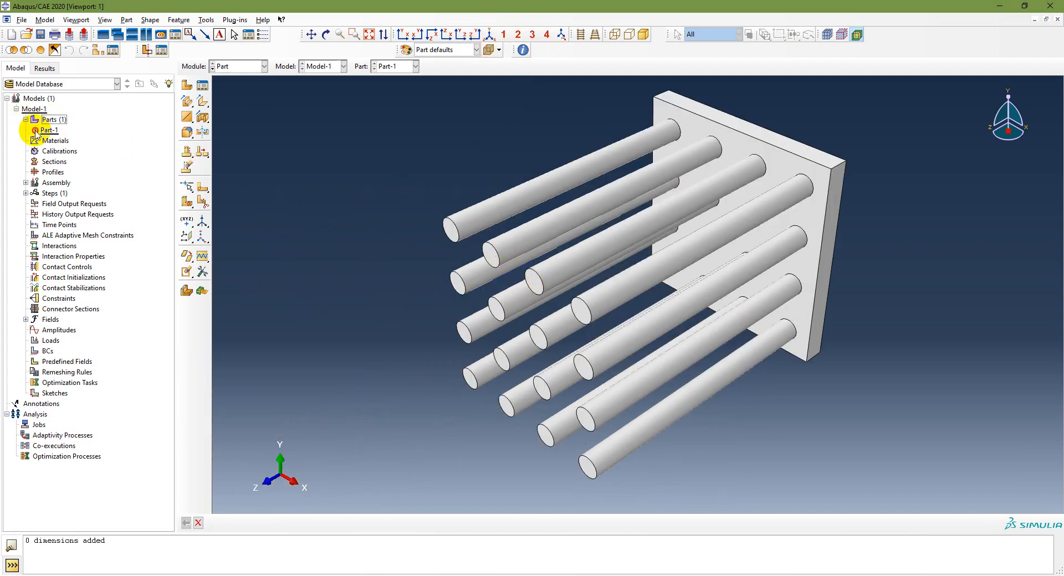
click(35, 131)
click(50, 130)
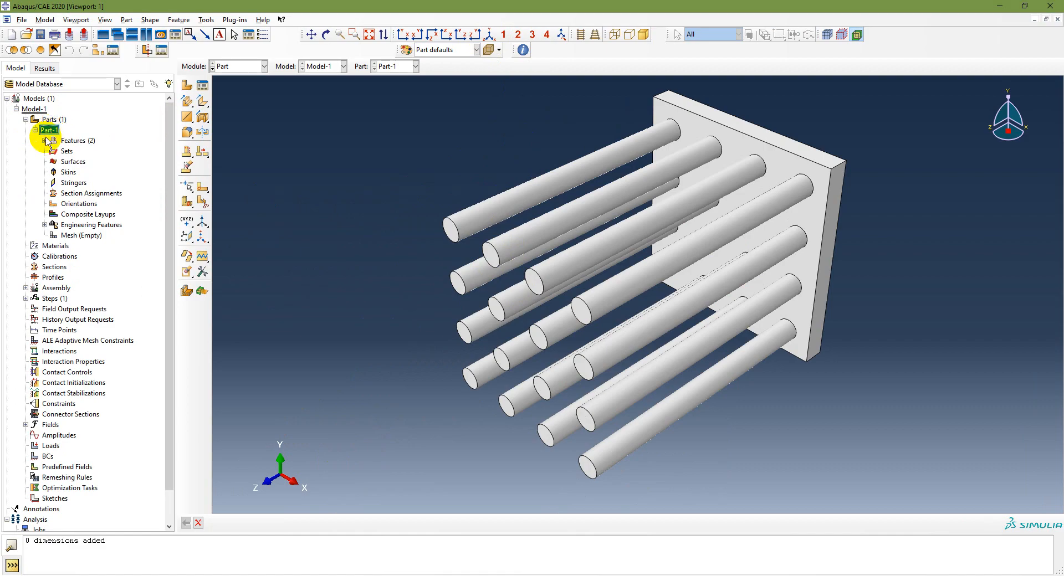
click(45, 141)
click(54, 151)
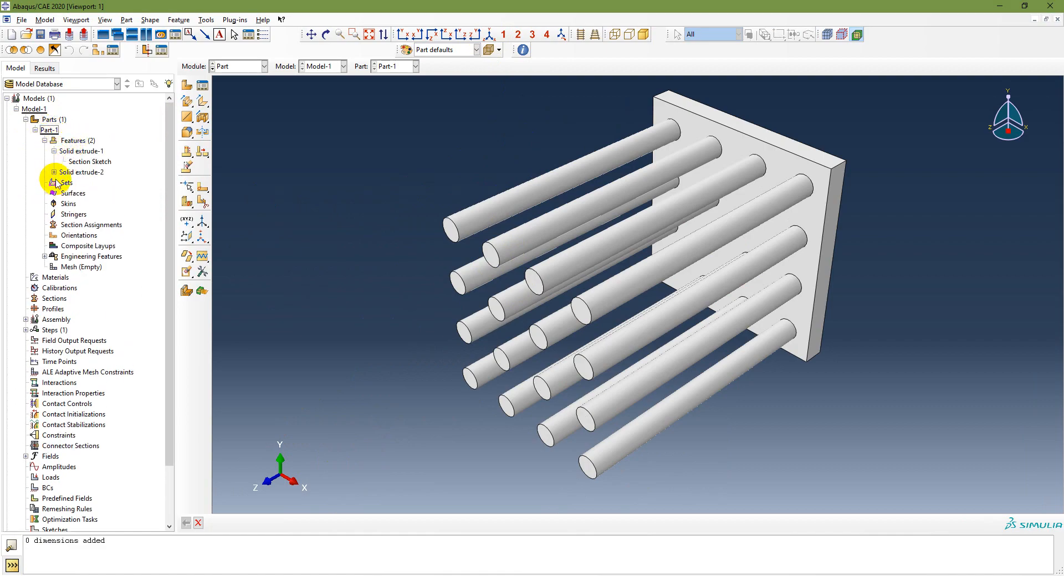
click(54, 172)
Step: Open the plate and fin section sketches, then cancel them without changes
double_click(90, 161)
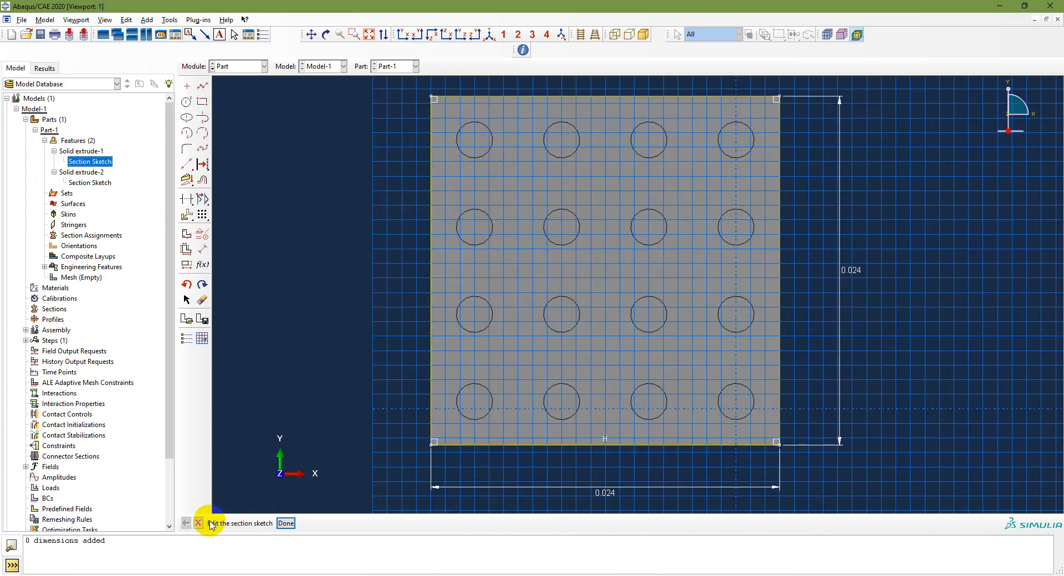
click(198, 522)
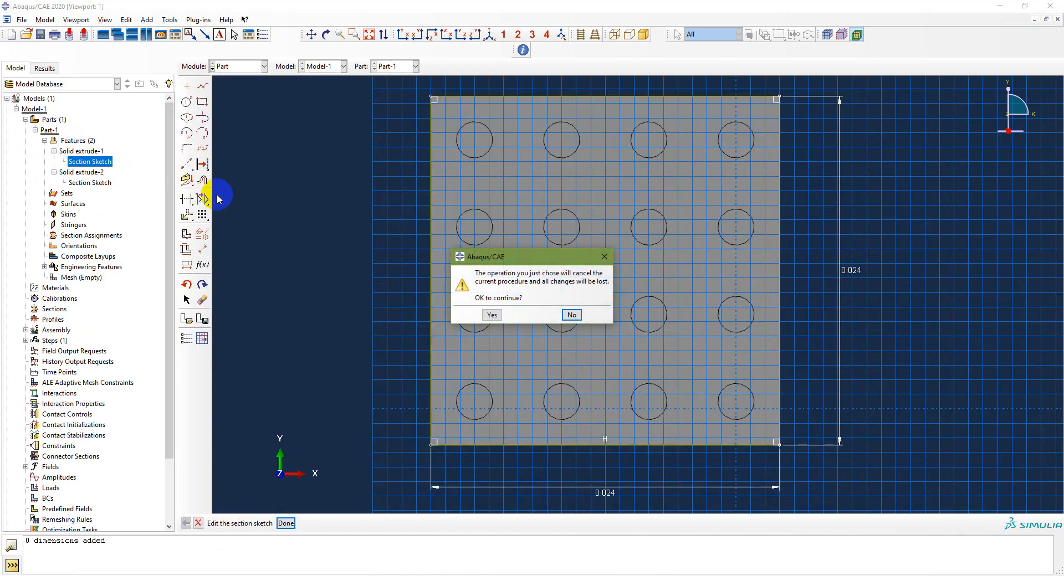
click(493, 314)
double_click(94, 183)
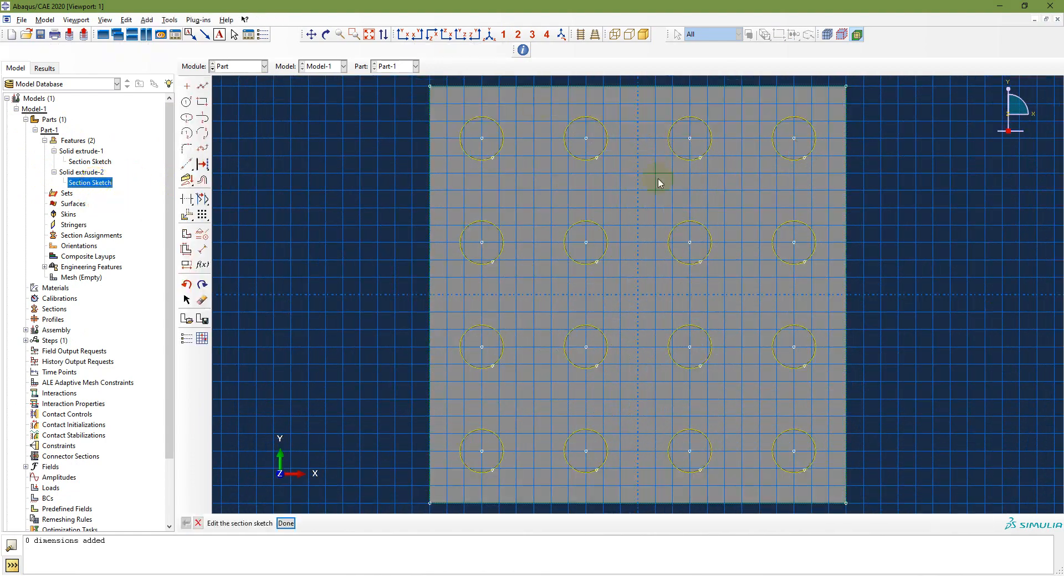
double_click(80, 151)
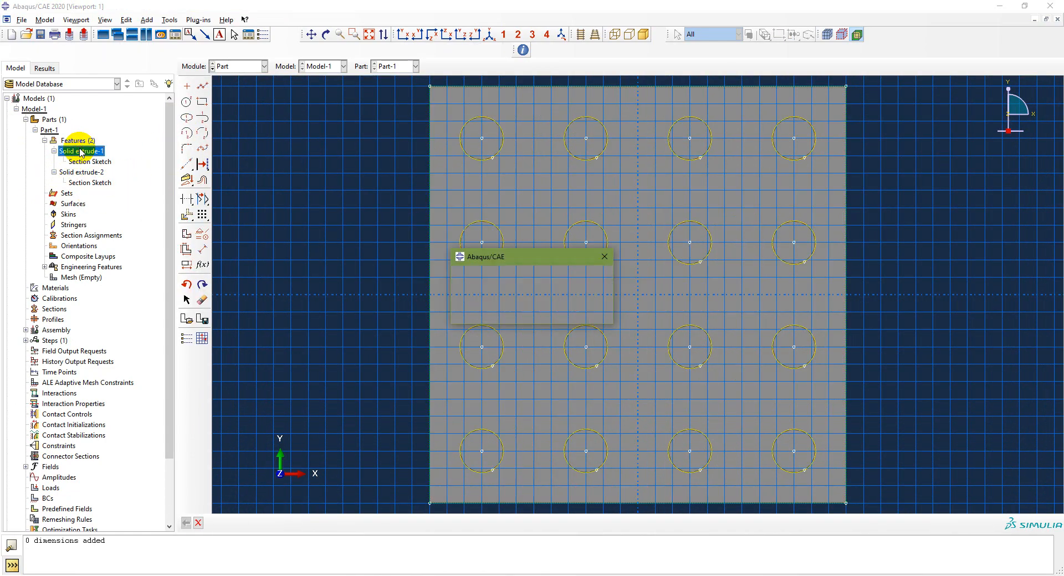
key(Escape)
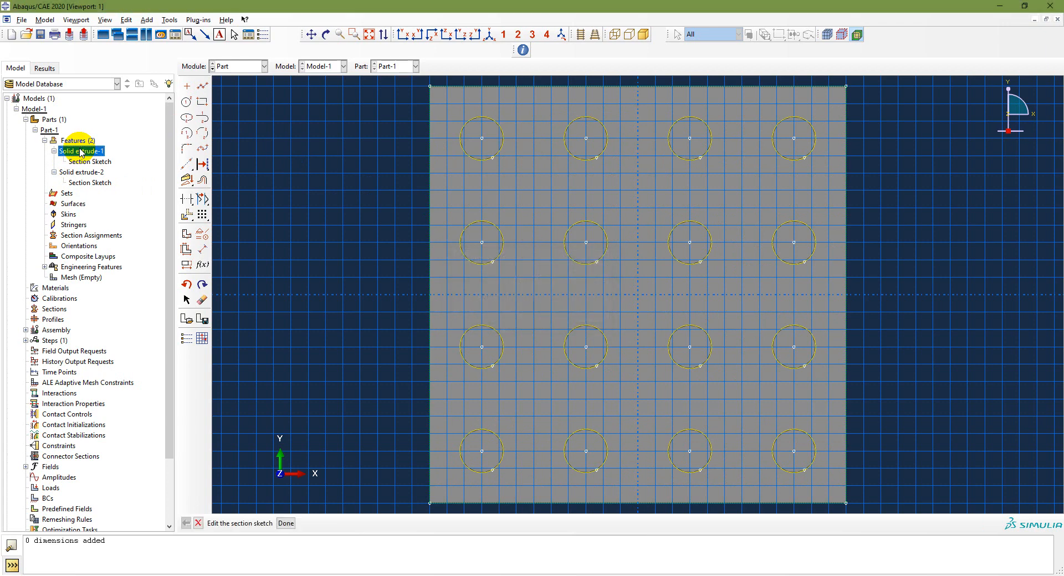
click(199, 526)
click(482, 314)
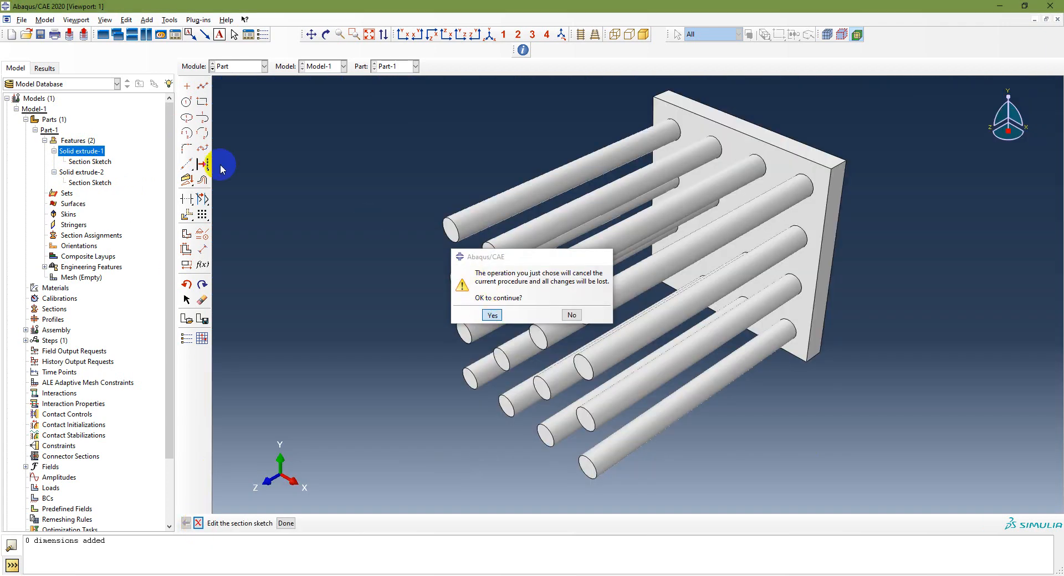
click(80, 150)
Step: Check the depths of Solid extrude-1 and Solid extrude-2, then collapse Part-1
double_click(80, 151)
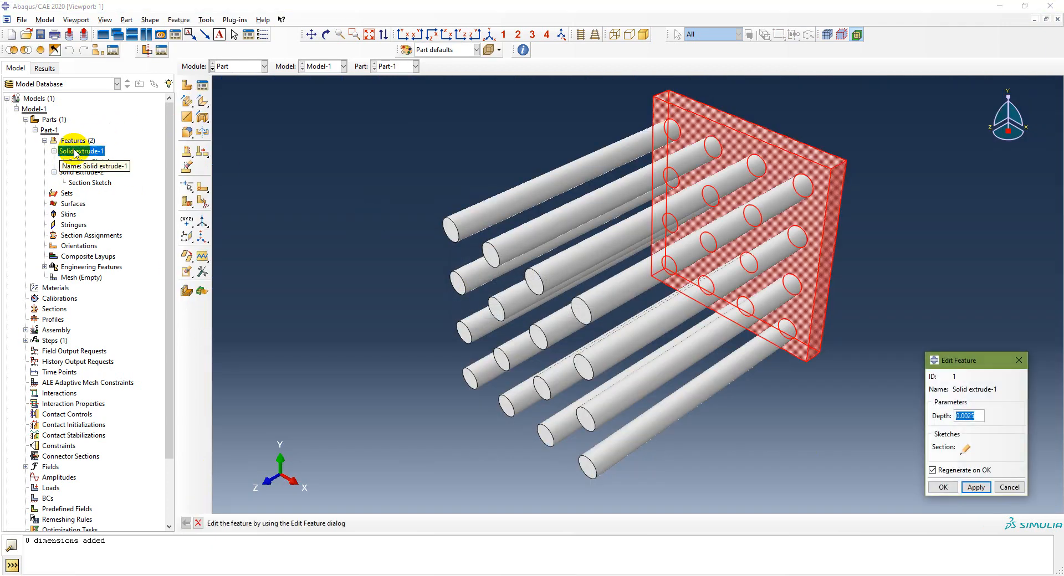
key(Escape)
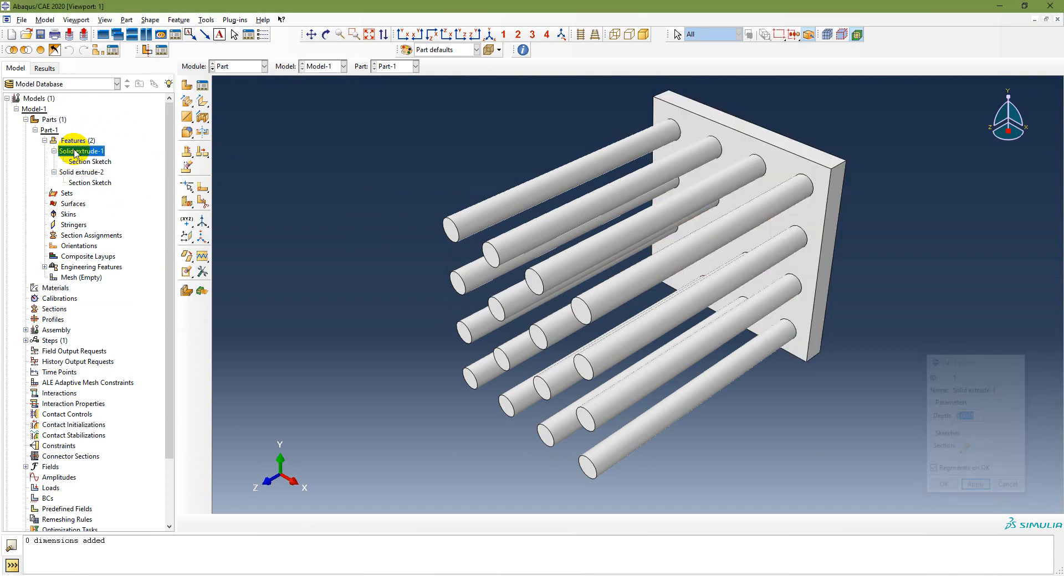
double_click(75, 174)
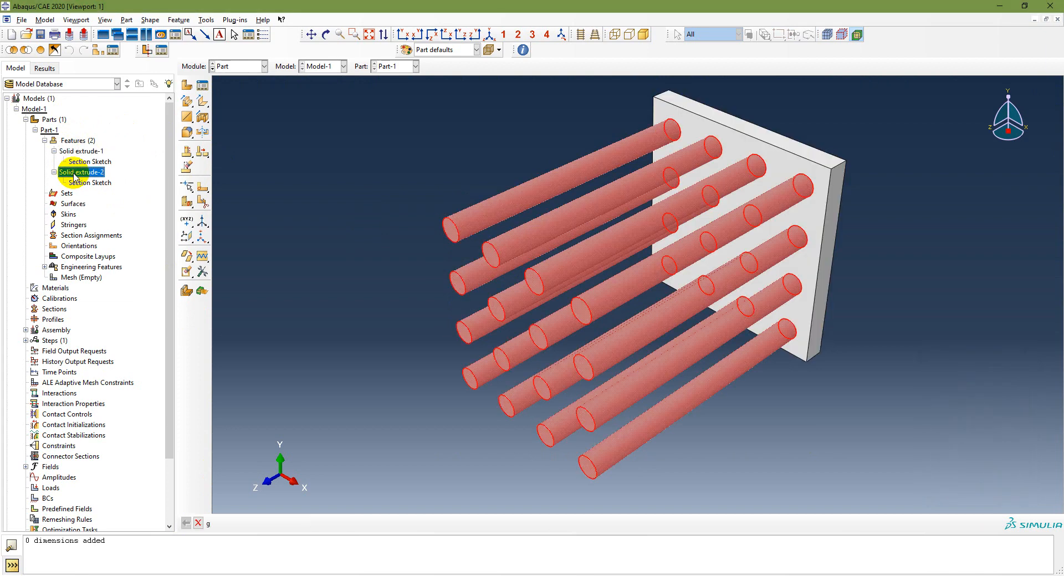
key(Escape)
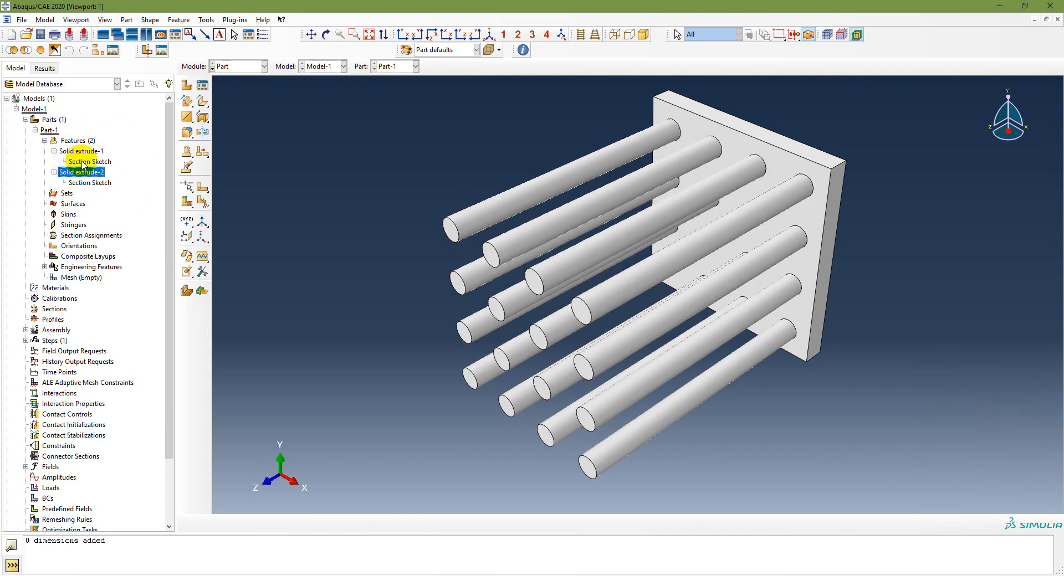
click(35, 129)
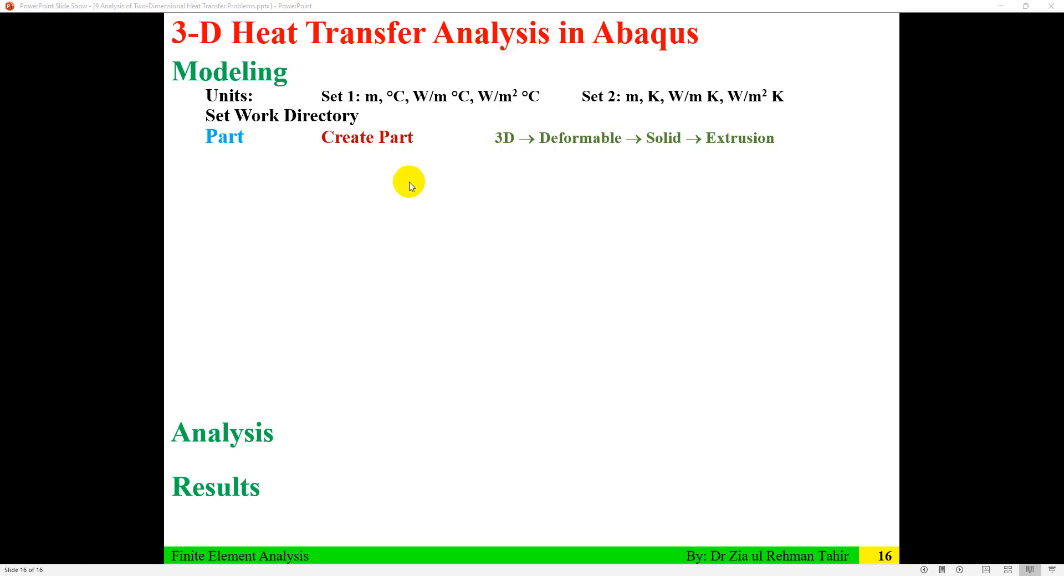
Step: Advance the slide to reveal the Create Datum Plane and Create Partition step
click(410, 183)
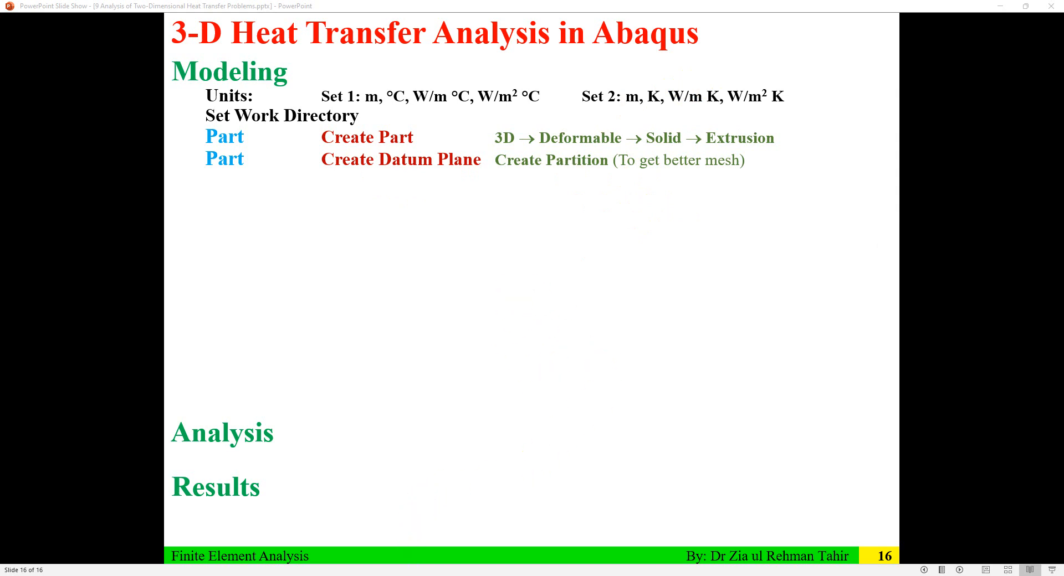
Step: Start an offset datum plane in the Part module, using the plate's side face as reference
click(357, 575)
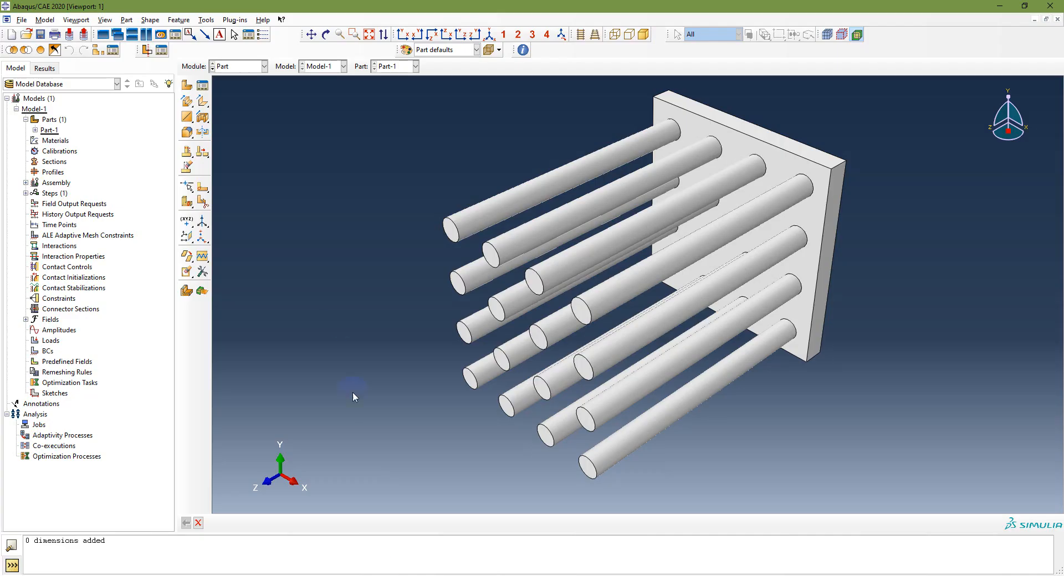
click(237, 67)
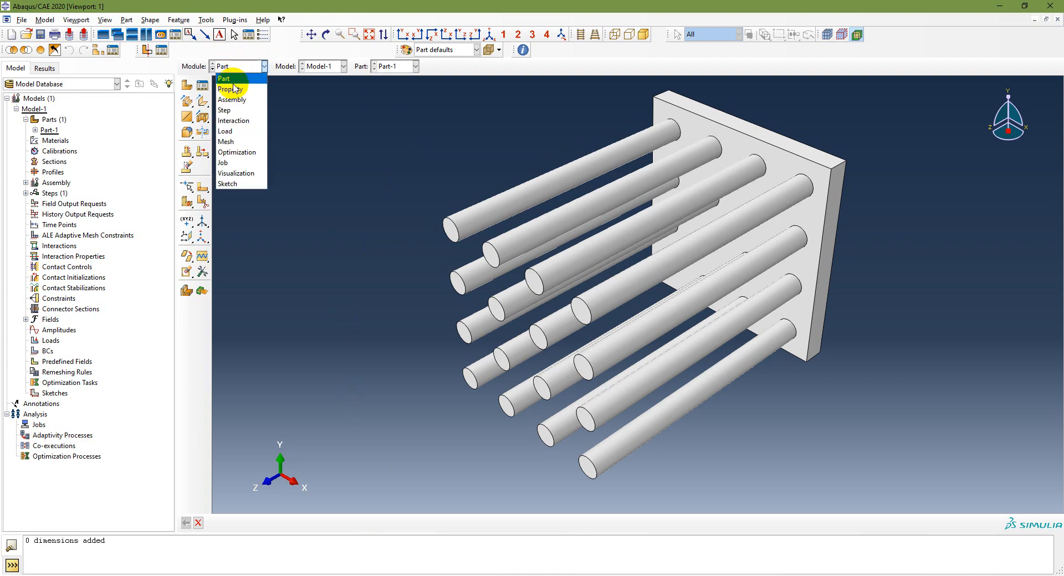
click(226, 78)
click(206, 20)
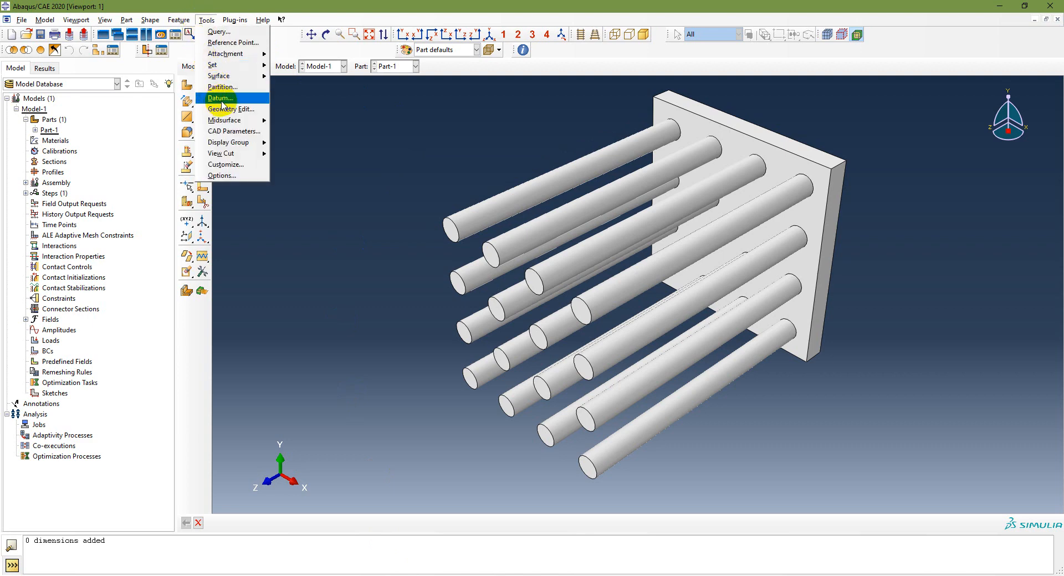
click(221, 98)
click(175, 176)
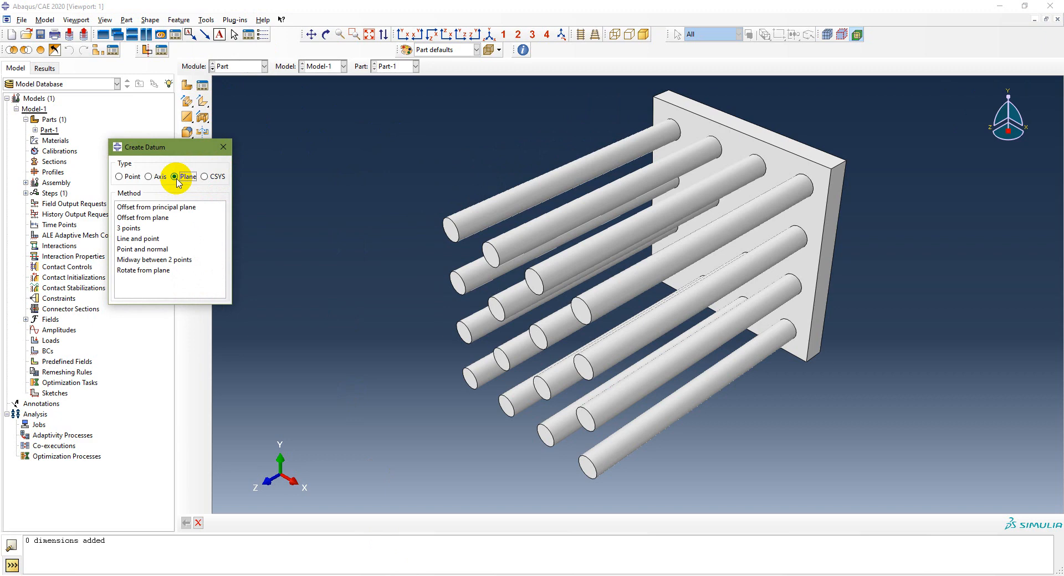
click(157, 210)
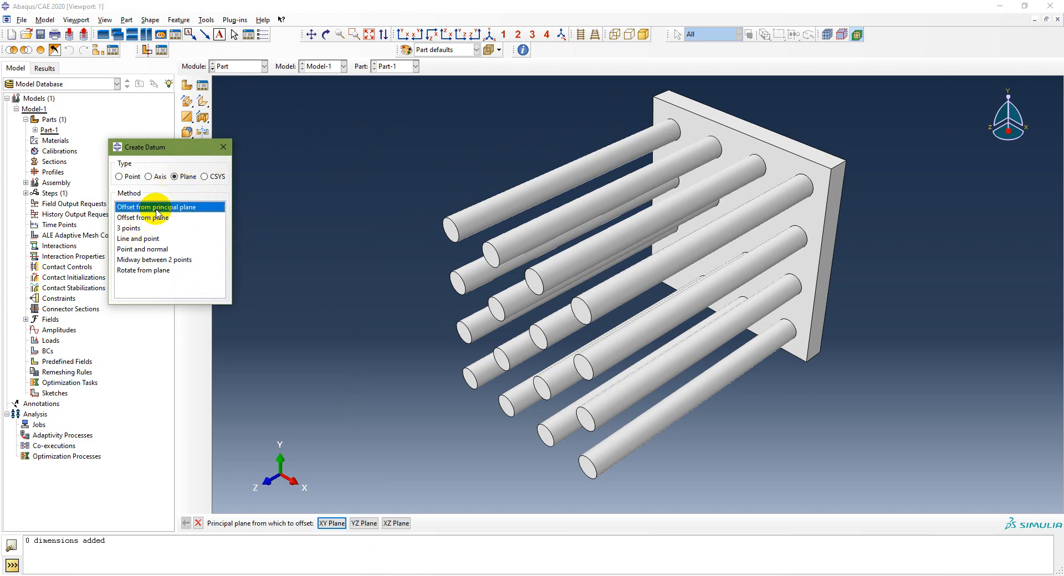
click(832, 227)
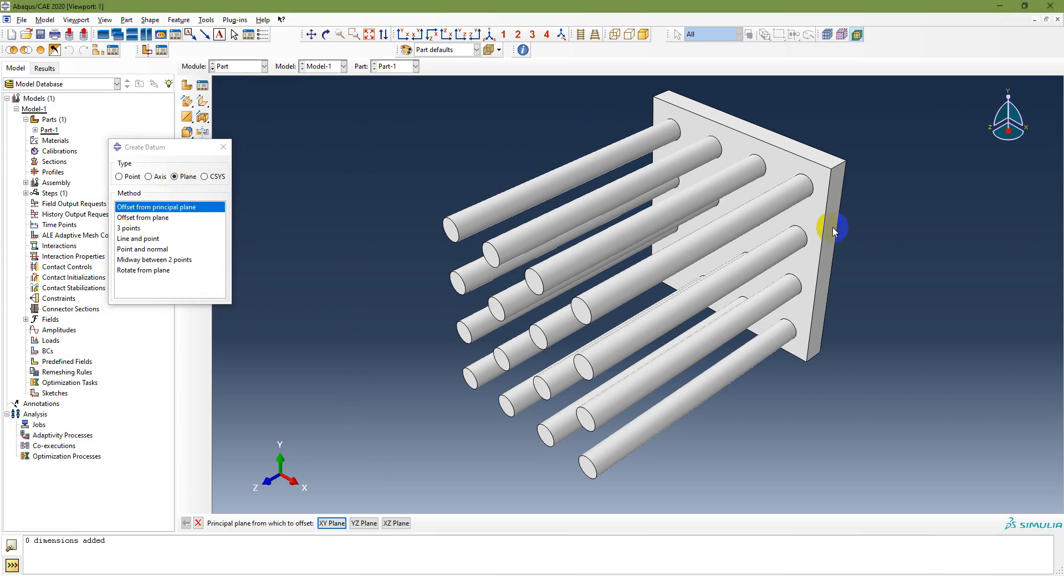
click(149, 217)
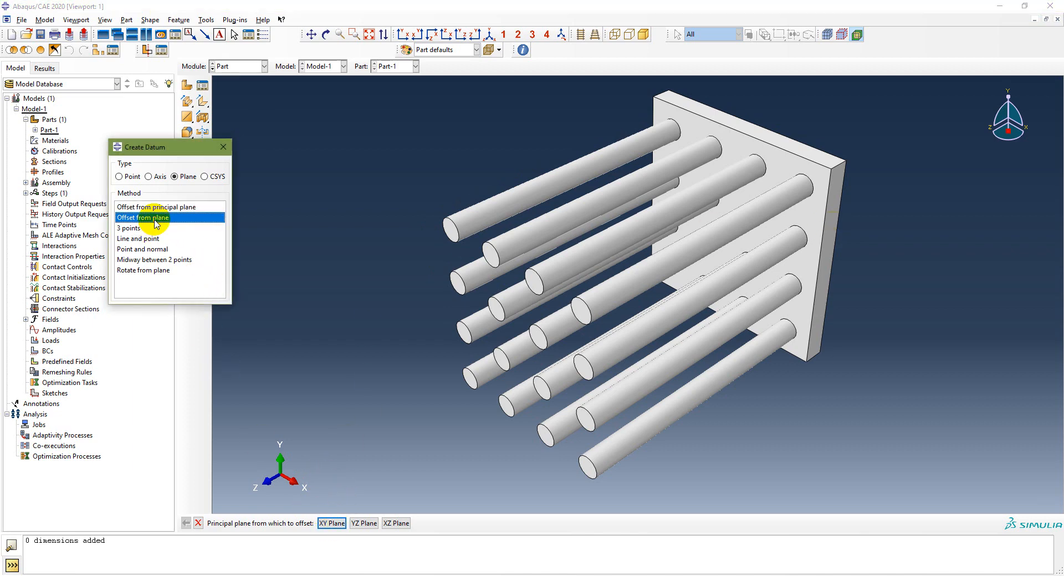
click(824, 265)
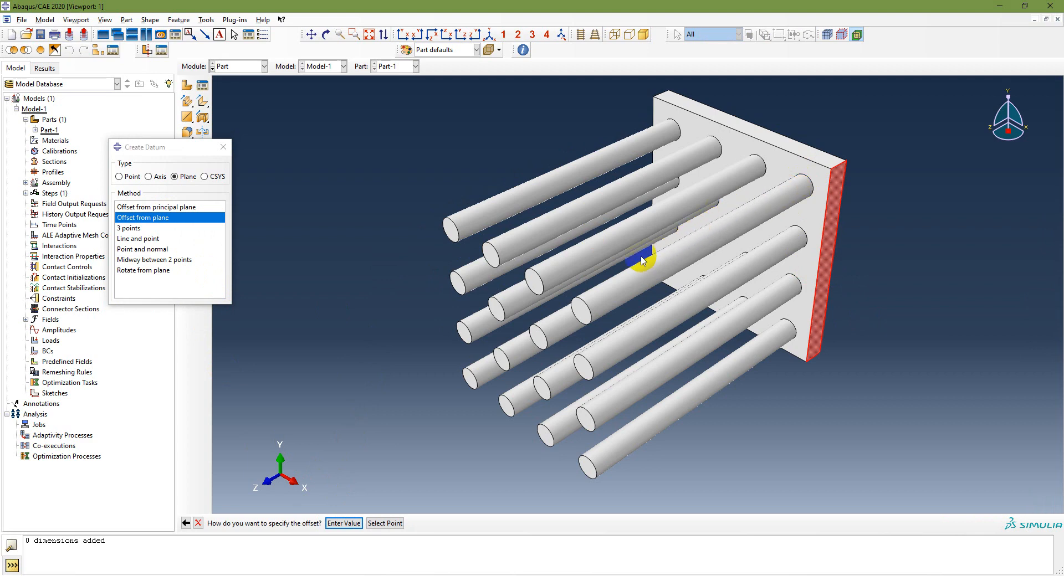
Step: Create a datum plane offset 0.003 from the plate's side face
click(403, 34)
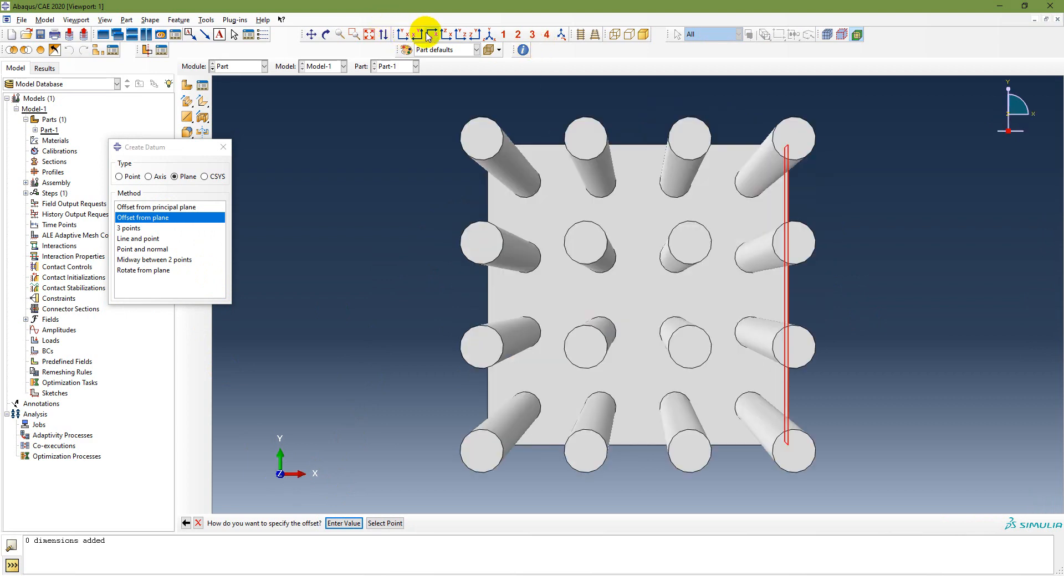
click(580, 34)
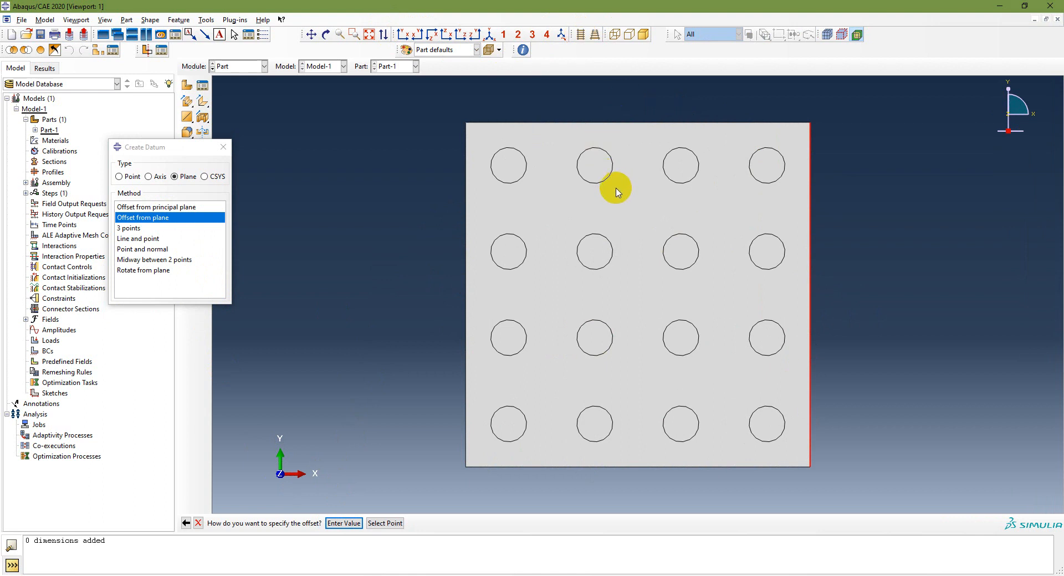
click(442, 160)
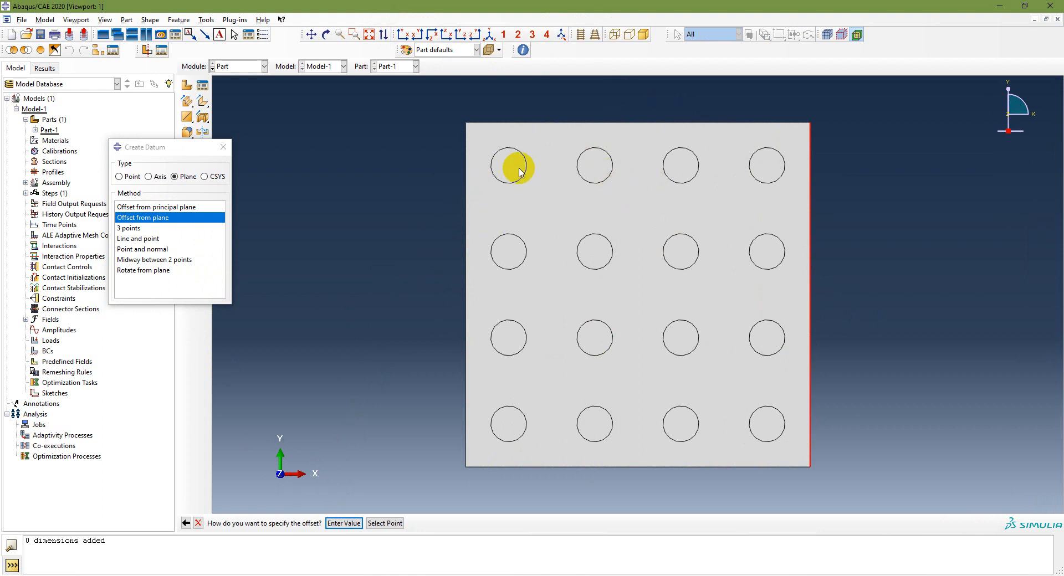
click(451, 162)
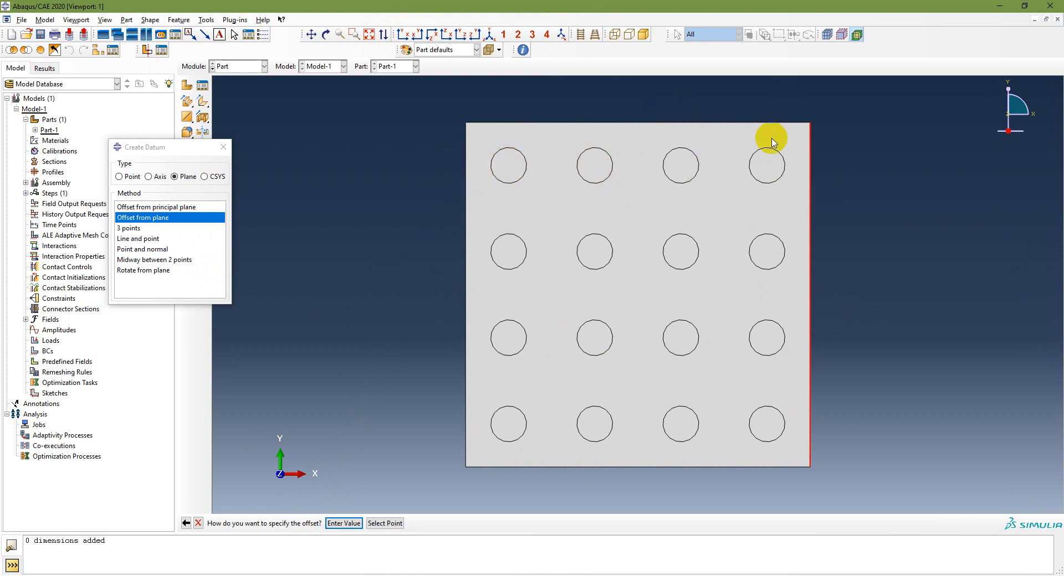
click(490, 34)
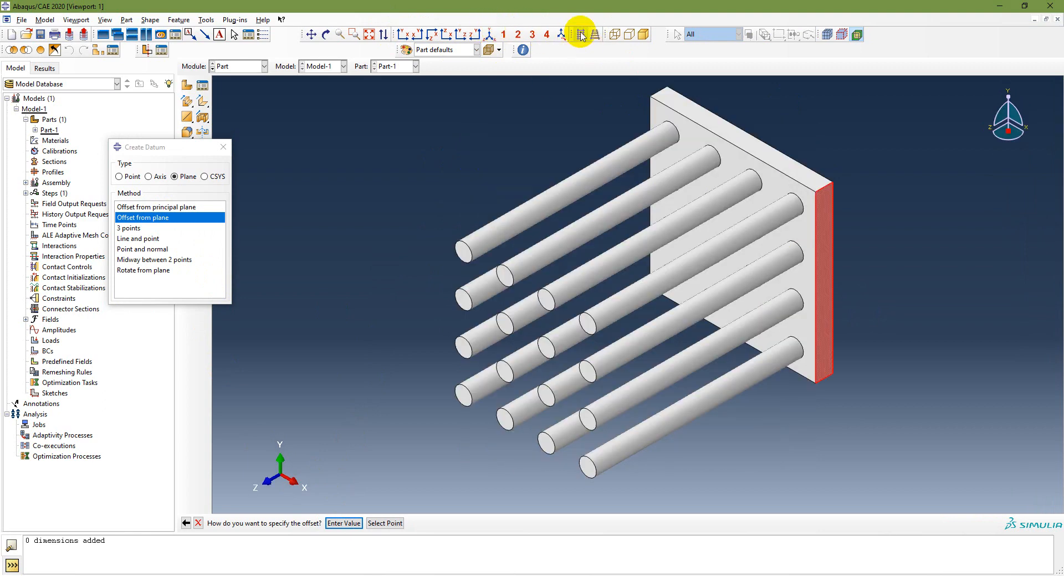
click(581, 35)
click(711, 339)
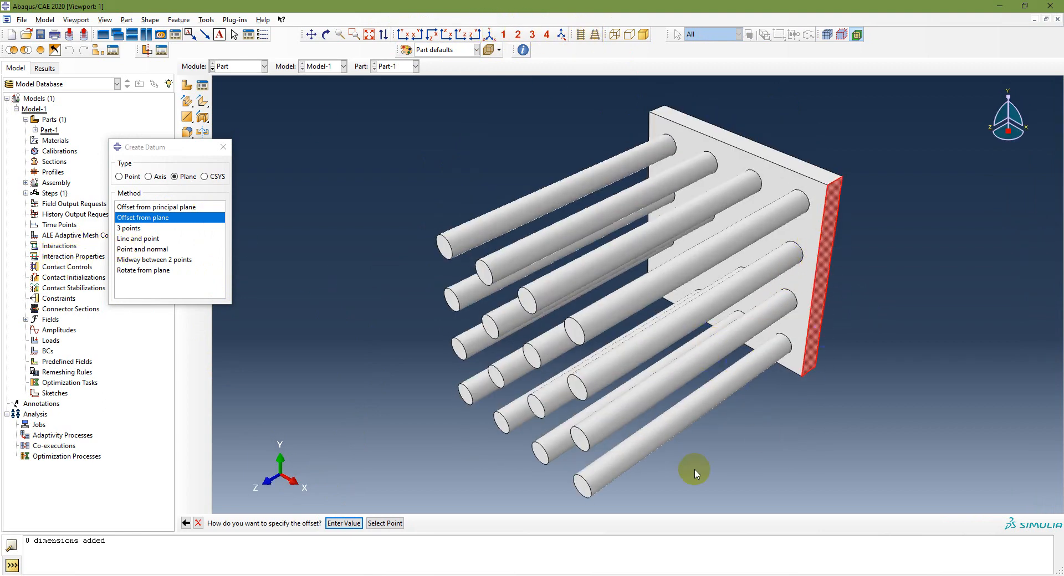
click(342, 523)
click(837, 292)
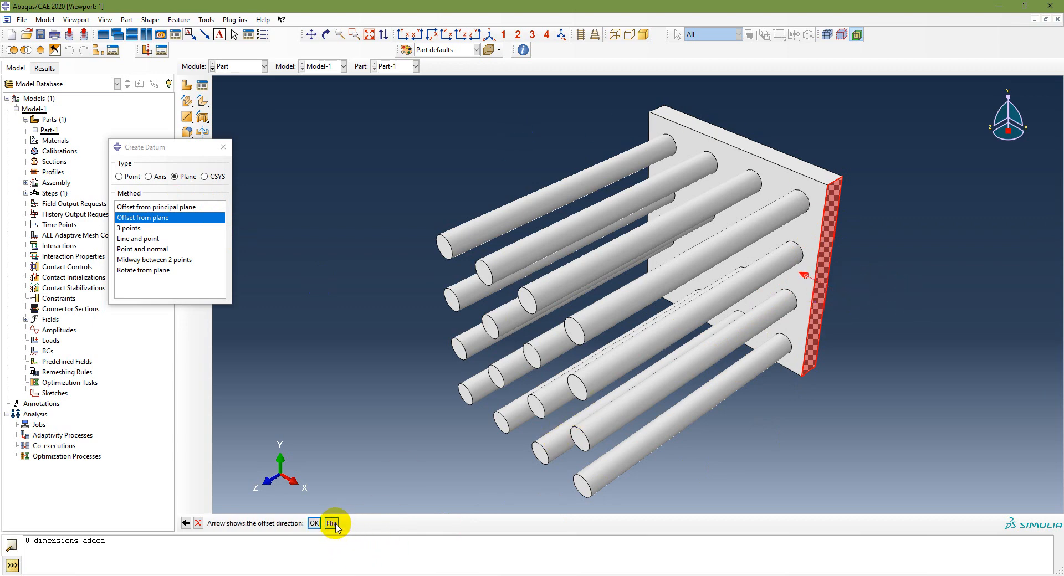
click(313, 524)
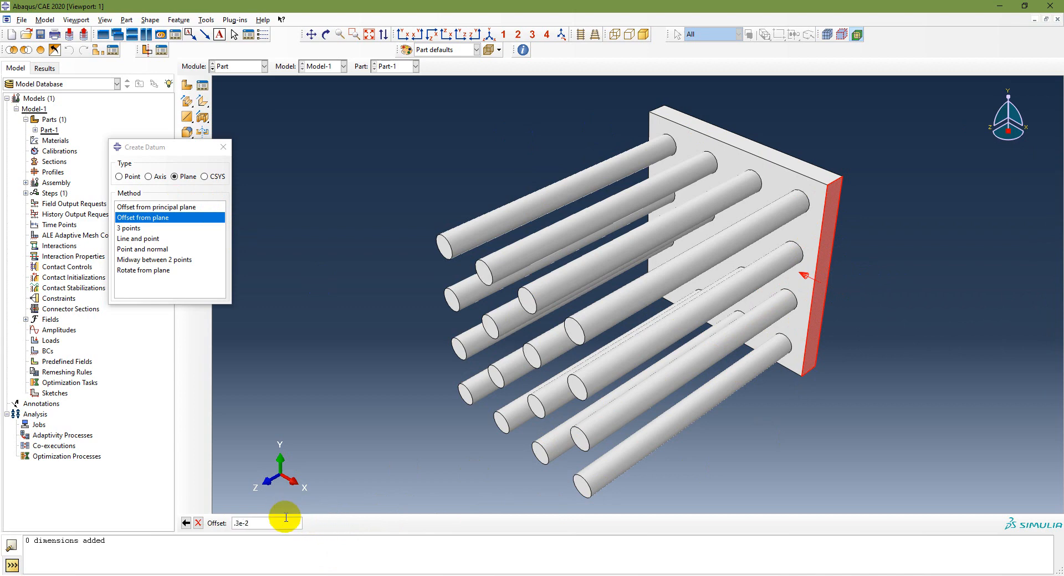
key(Return)
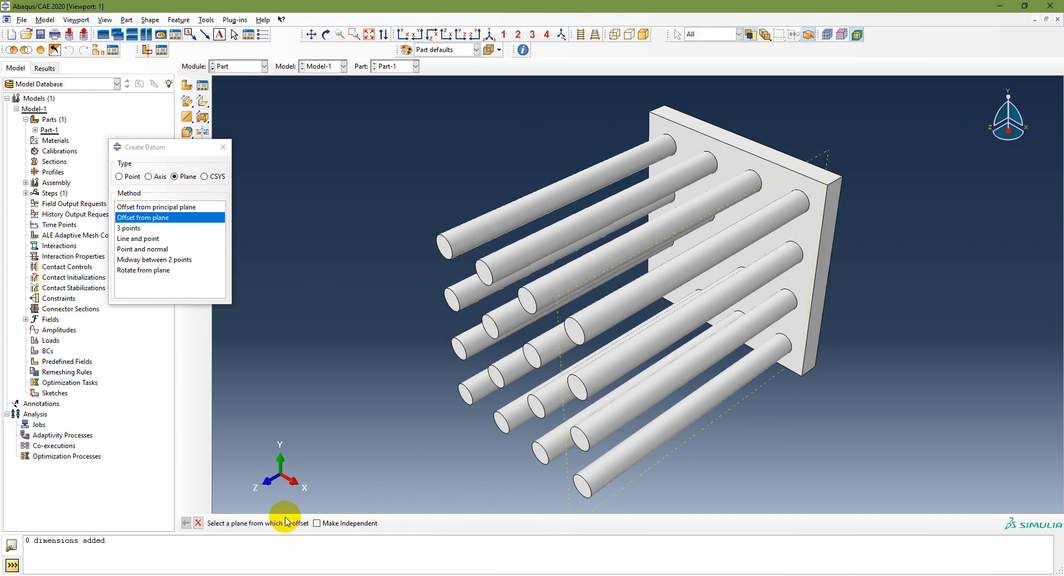
Step: Check the first plane, then add further datum planes offset from existing planes and fin faces
click(403, 34)
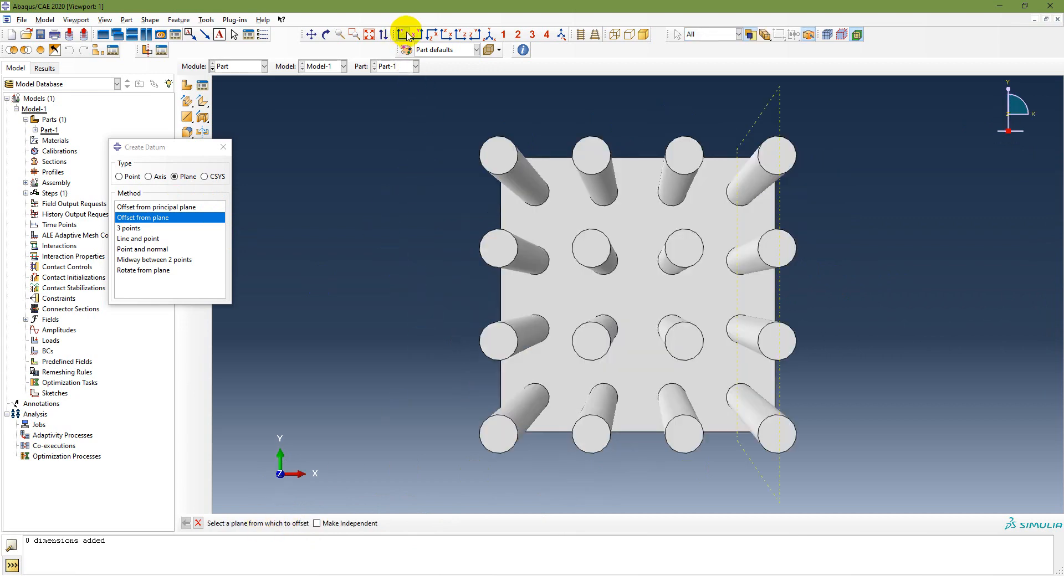
click(579, 36)
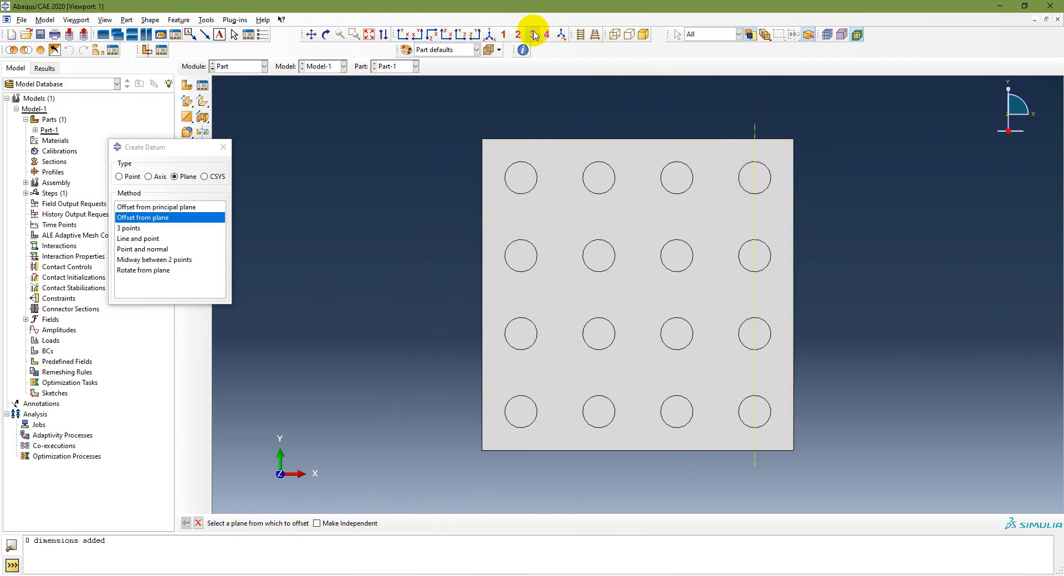
click(596, 34)
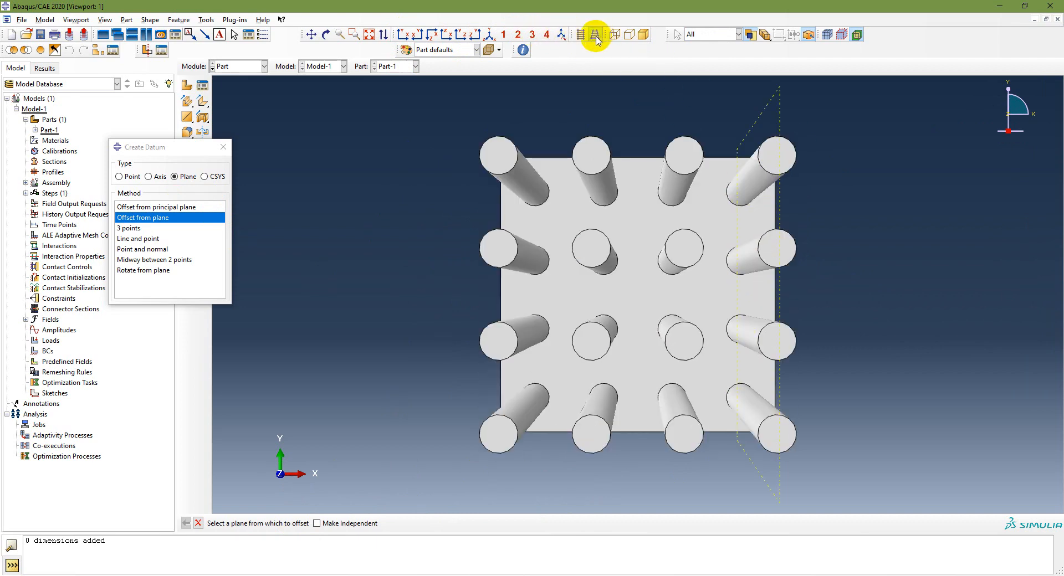
click(489, 35)
click(143, 223)
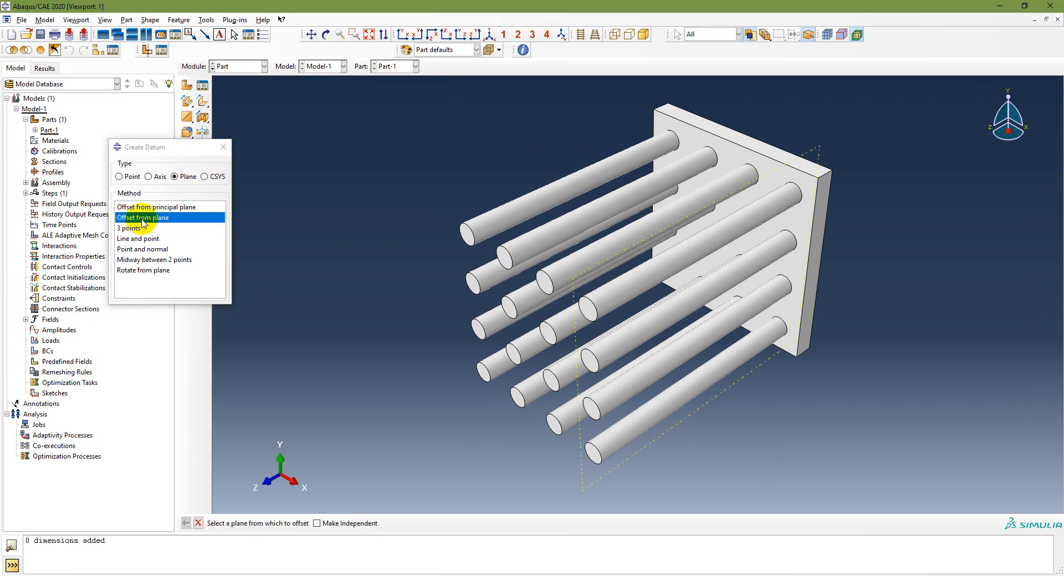
click(593, 487)
click(344, 523)
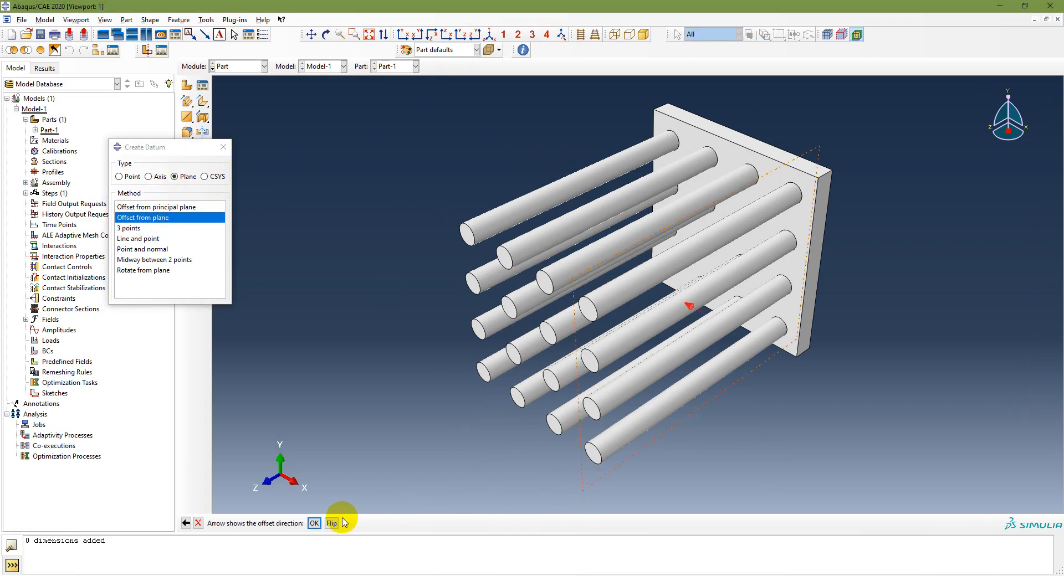
click(314, 523)
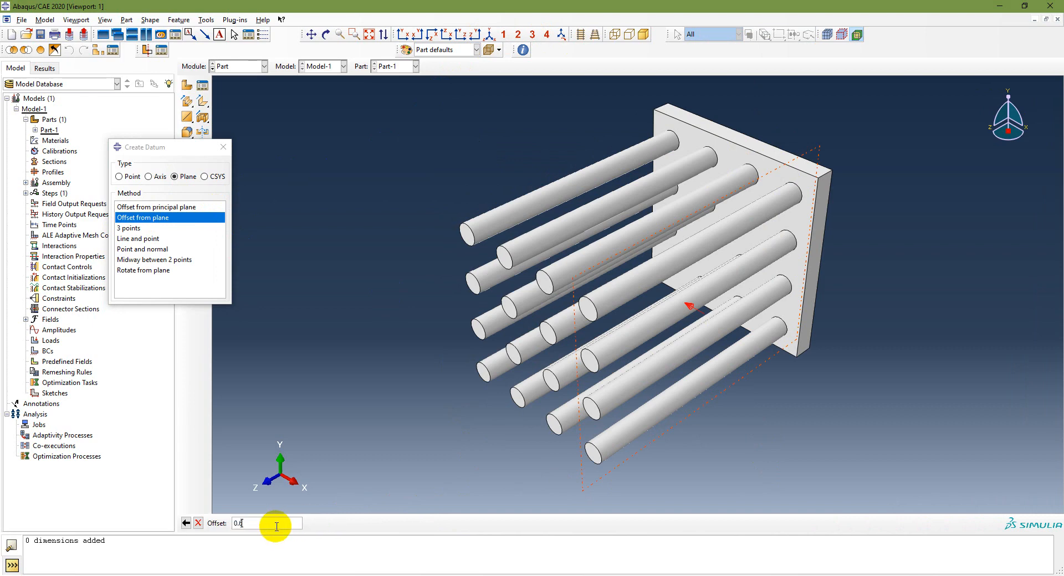
key(Return)
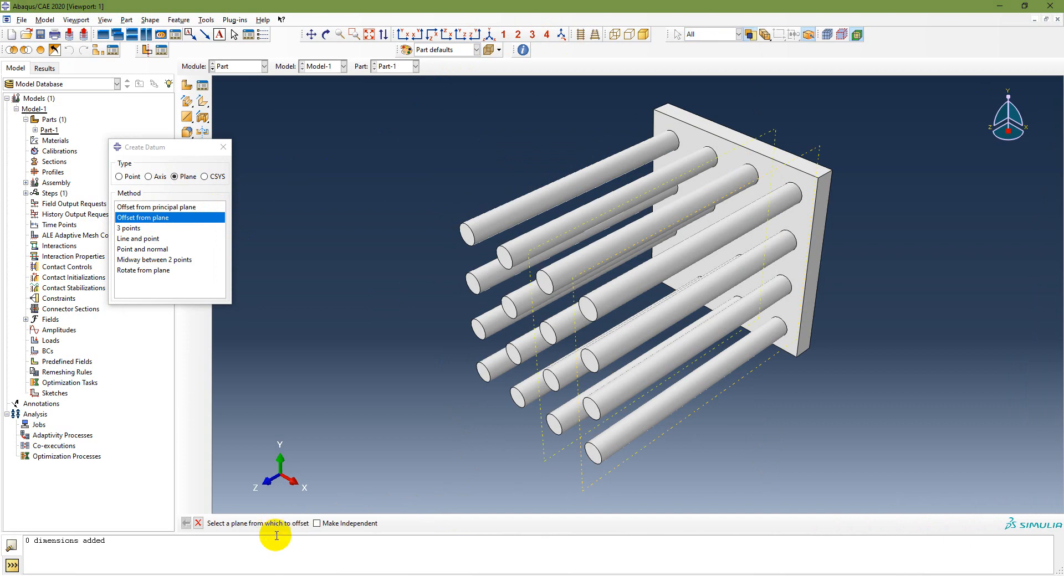
click(478, 324)
click(521, 383)
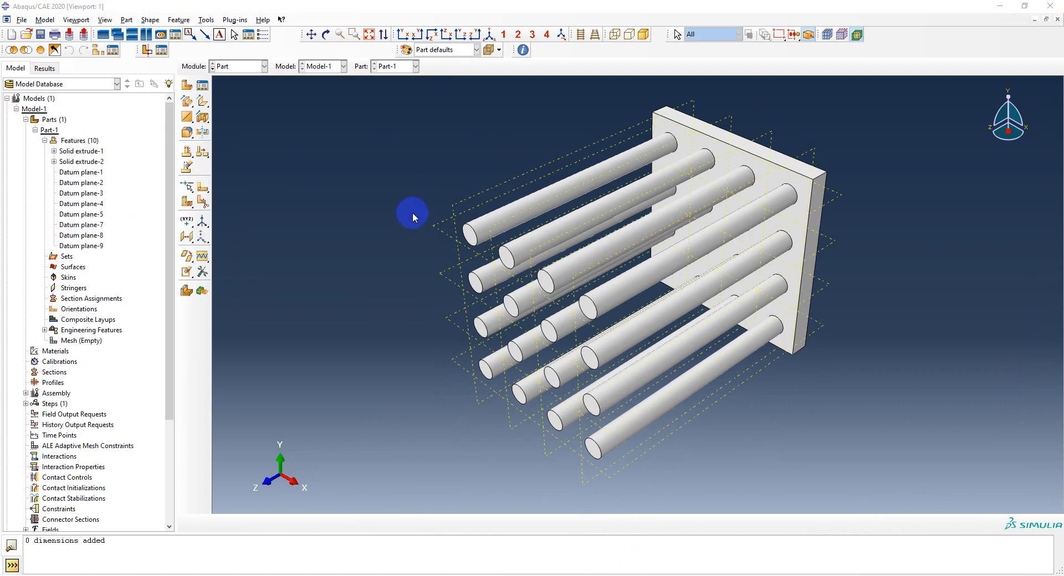
Step: Review the datum planes in a flat front view, then return to the isometric view
click(403, 35)
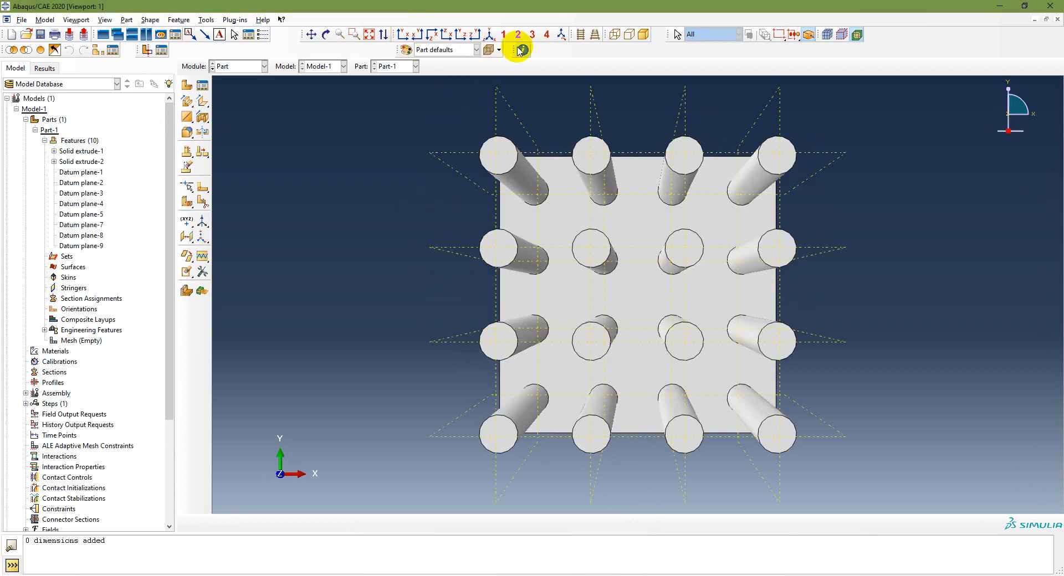
click(580, 35)
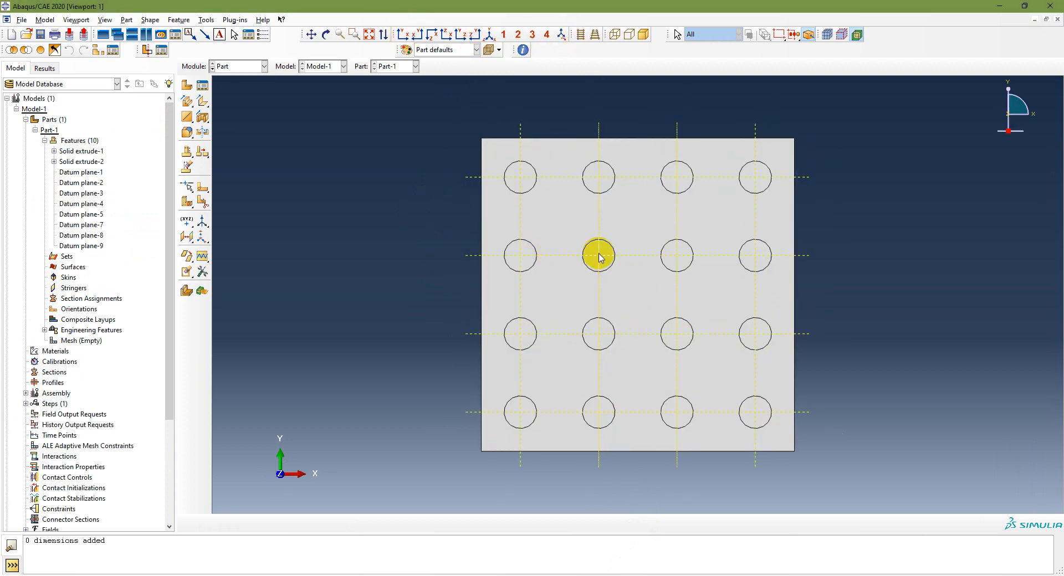
click(490, 34)
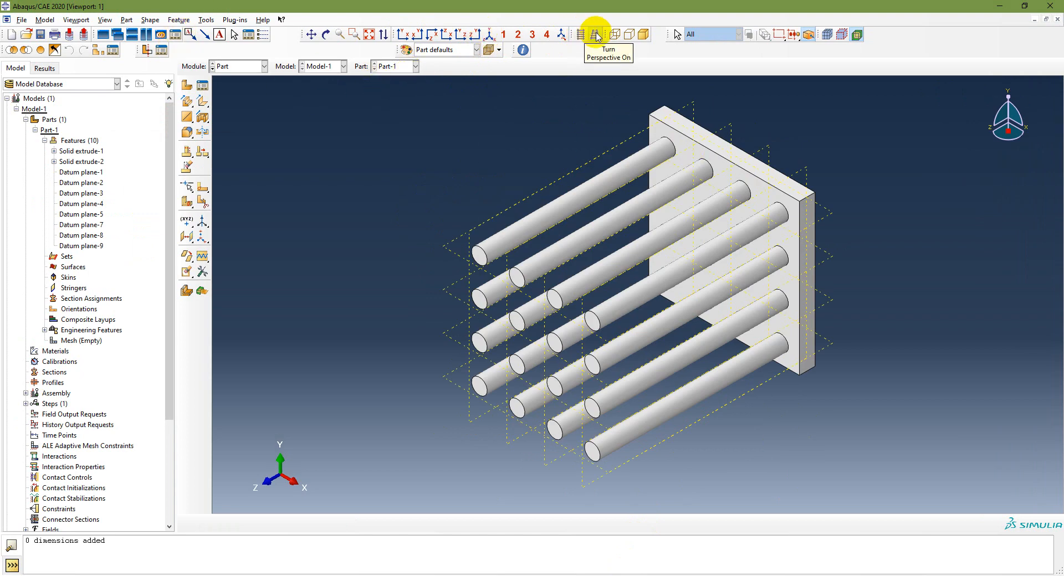
click(580, 35)
Step: Partition all of the part's faces along the datum planes and review the split from the front
click(205, 21)
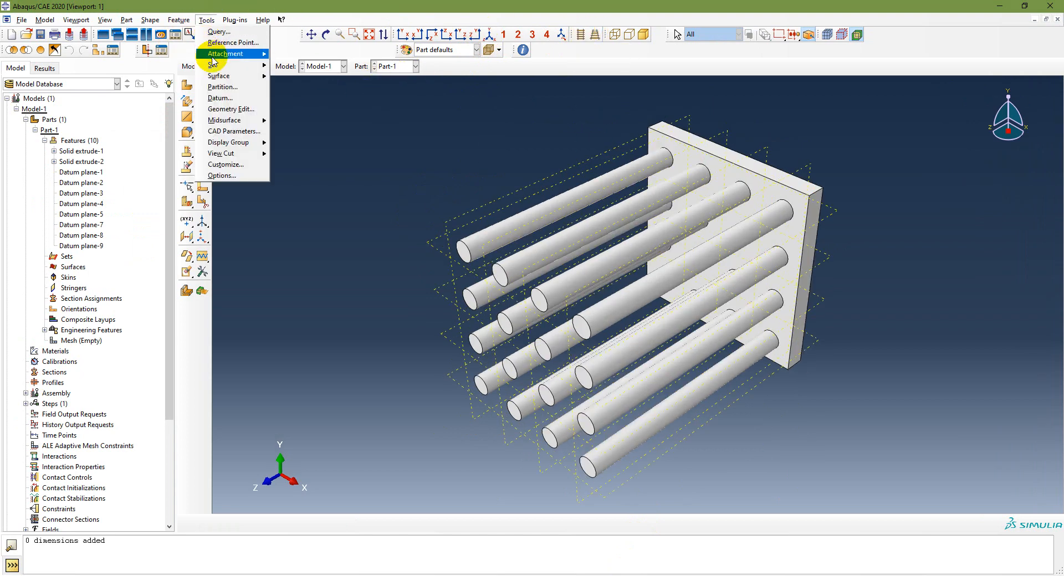
click(218, 78)
click(201, 176)
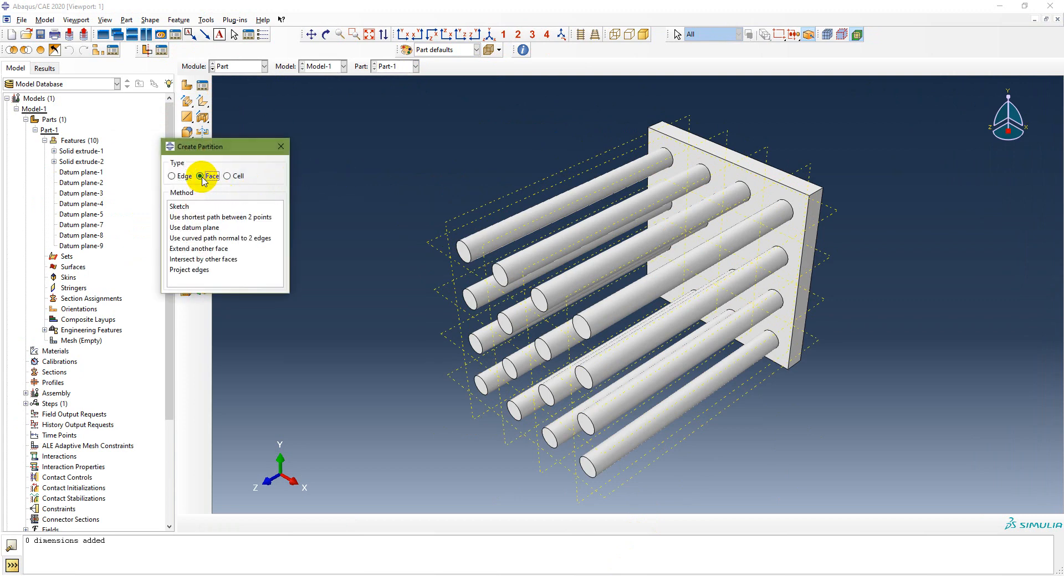
click(194, 228)
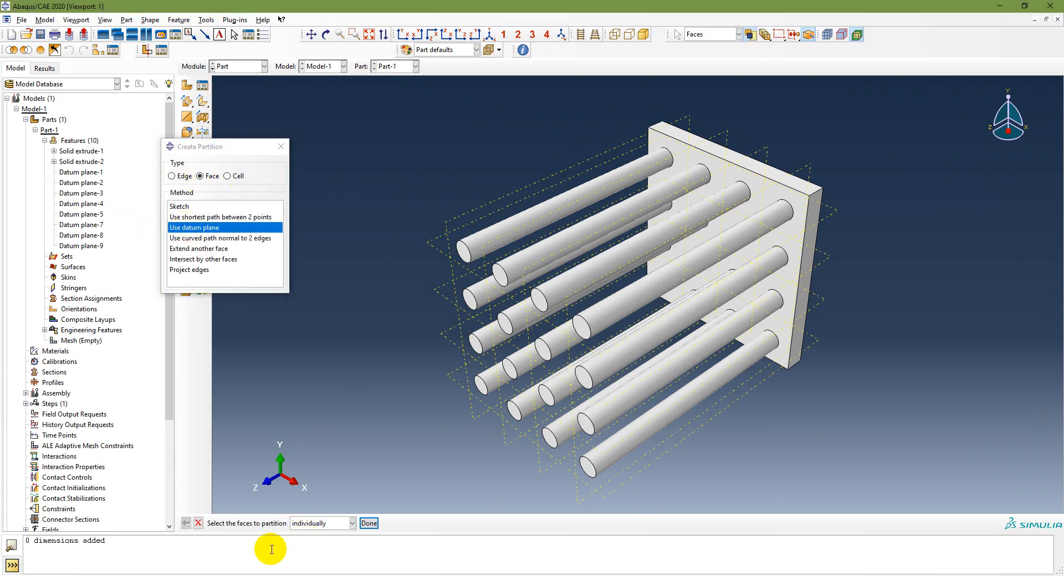
drag(394, 95, 890, 468)
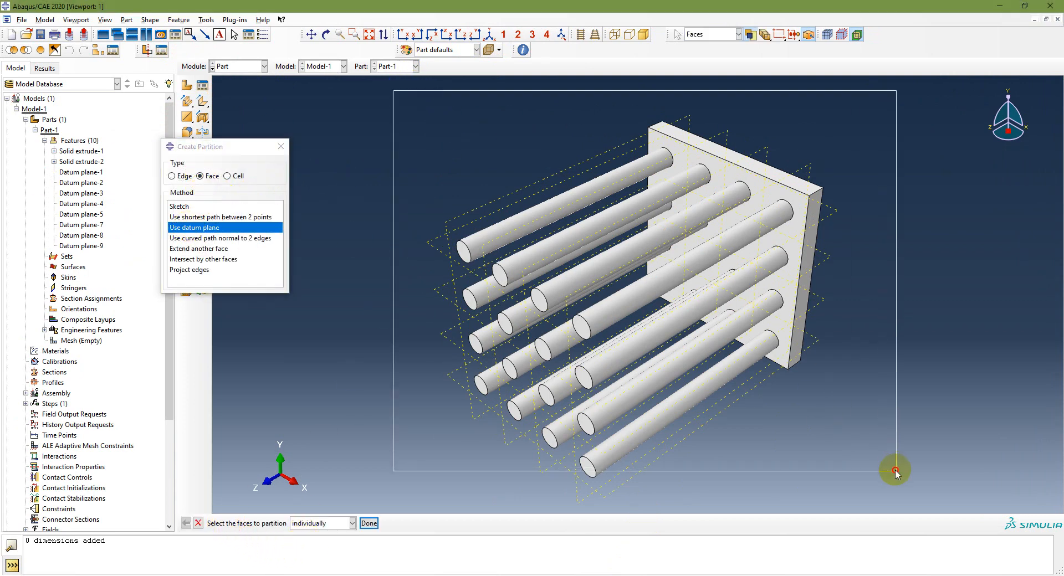
click(369, 523)
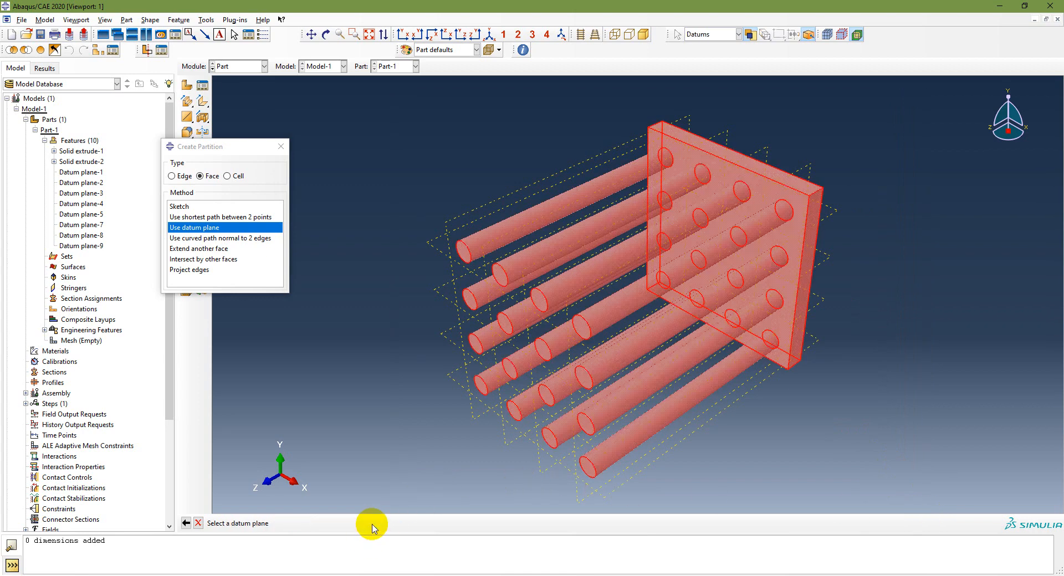
click(431, 246)
click(326, 524)
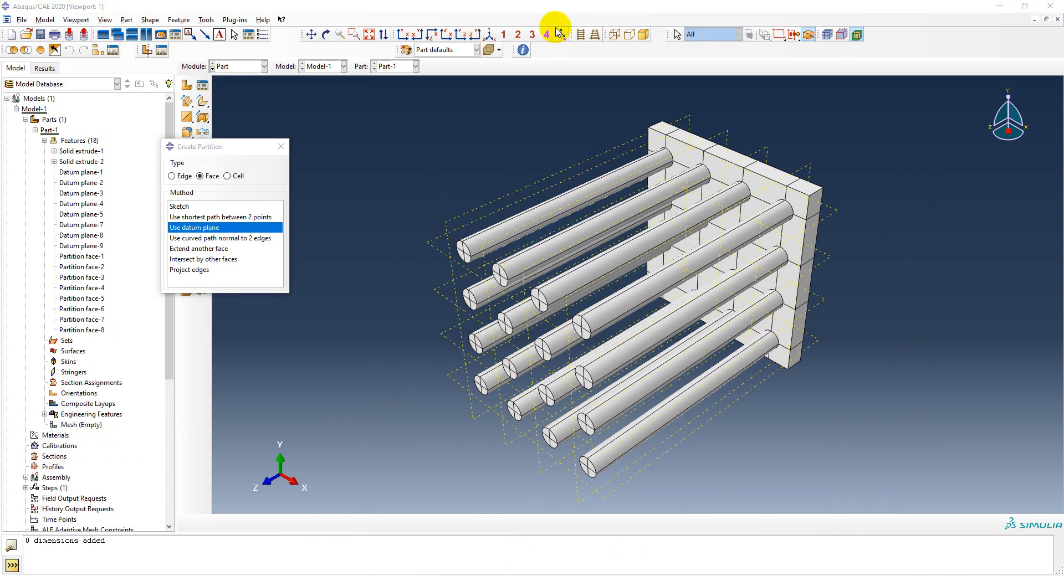
click(401, 34)
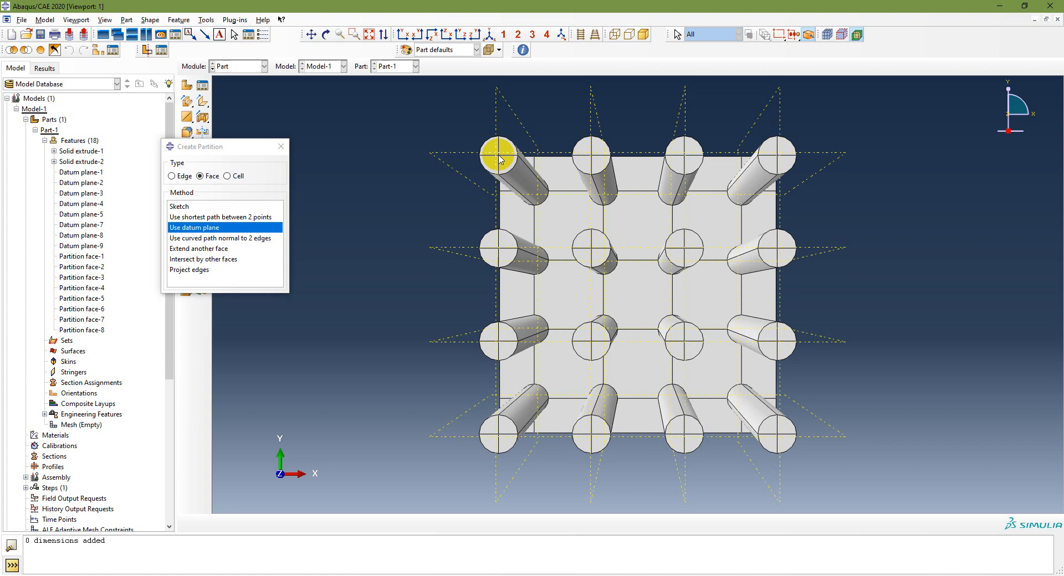
click(489, 35)
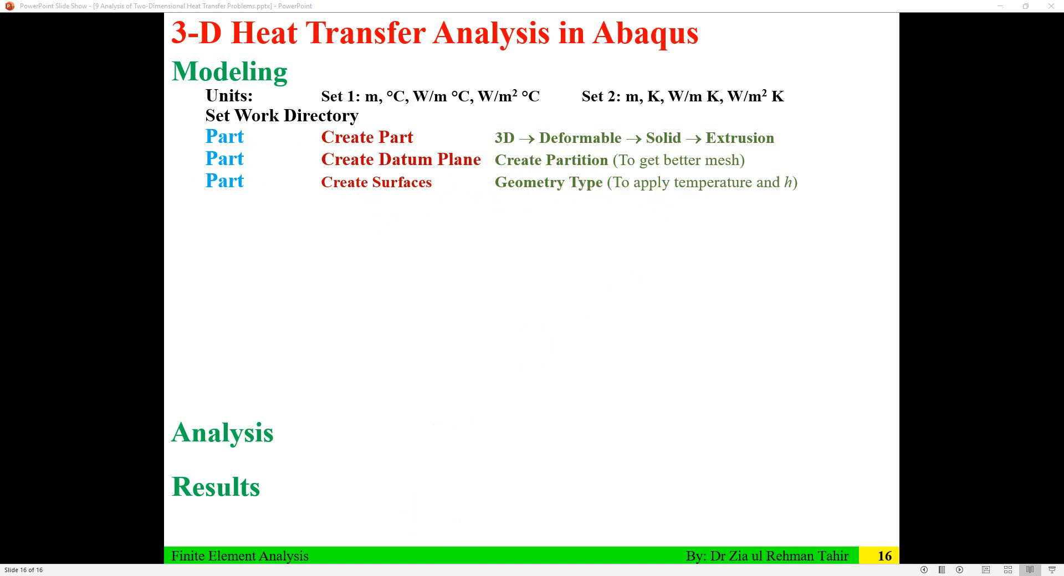
key(alt+Tab)
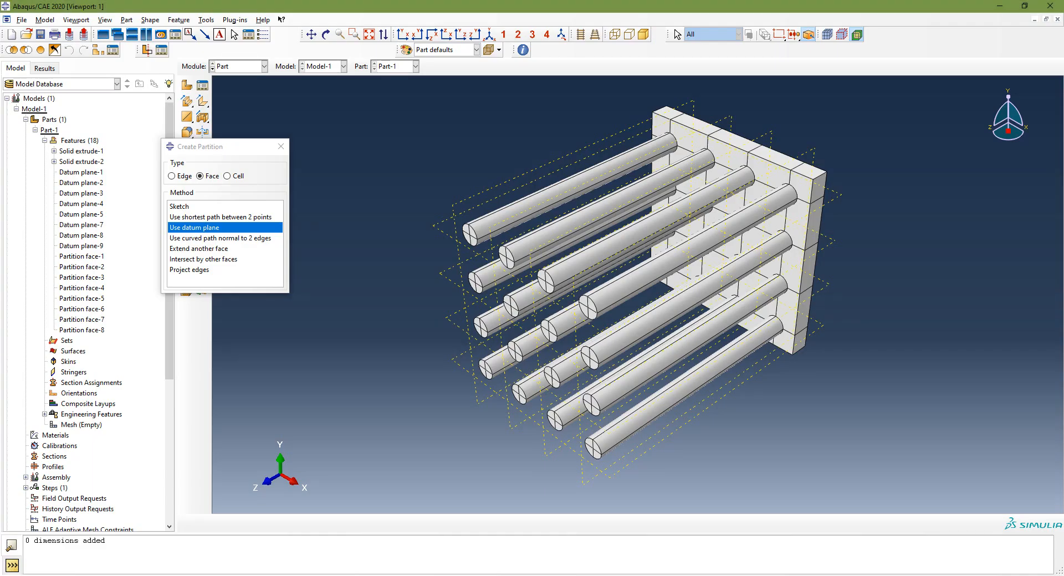
Step: Close the partition dialog and start a new geometry surface named Fins
click(281, 146)
click(35, 131)
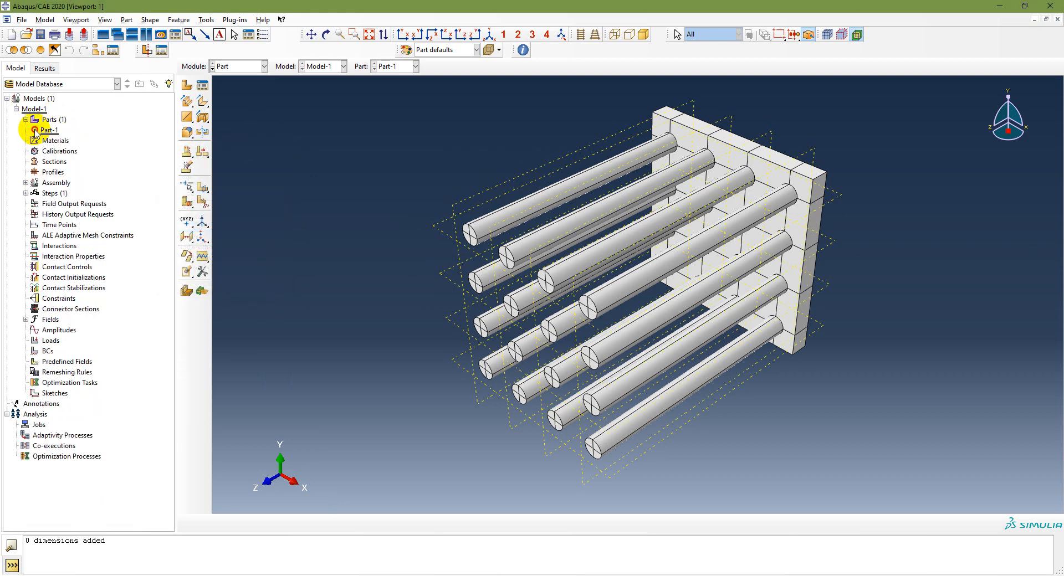
click(244, 66)
click(238, 79)
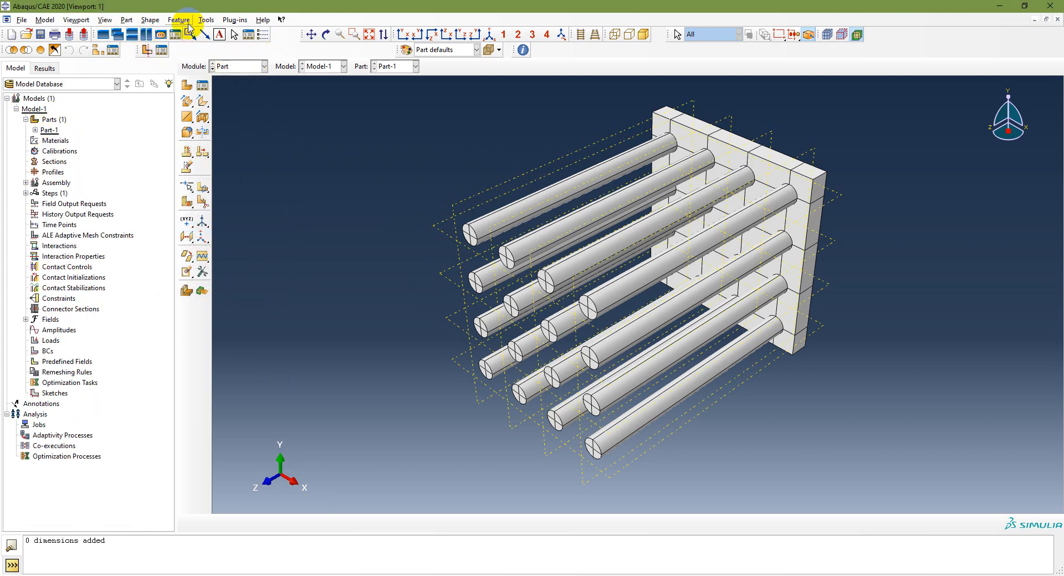
click(206, 20)
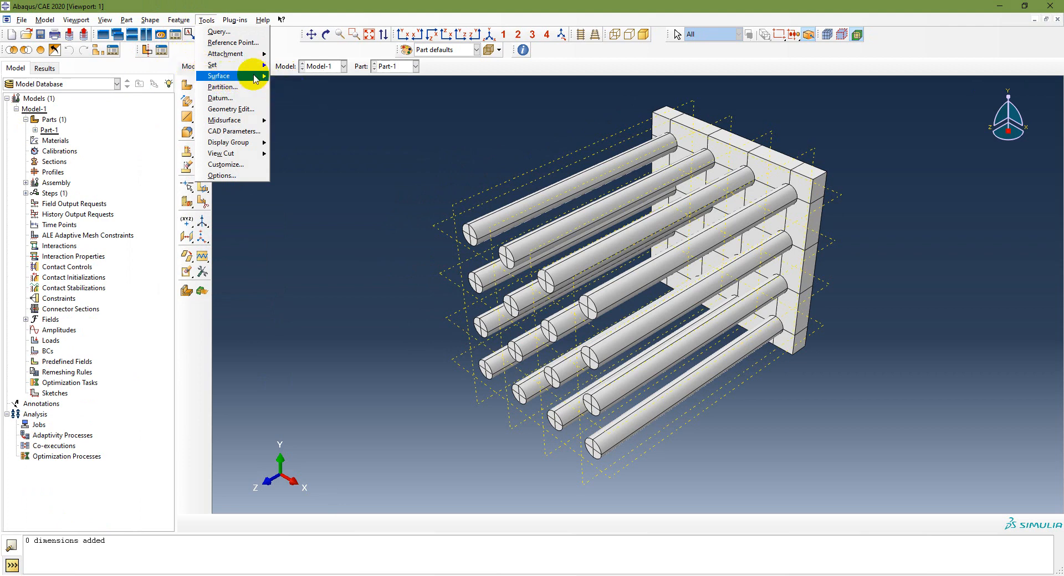
click(283, 78)
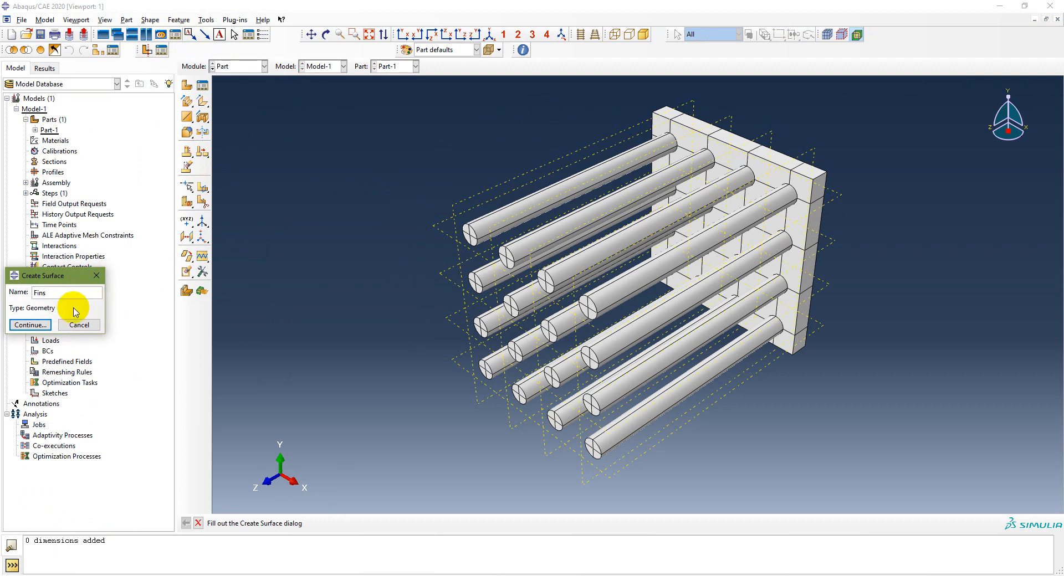
click(29, 325)
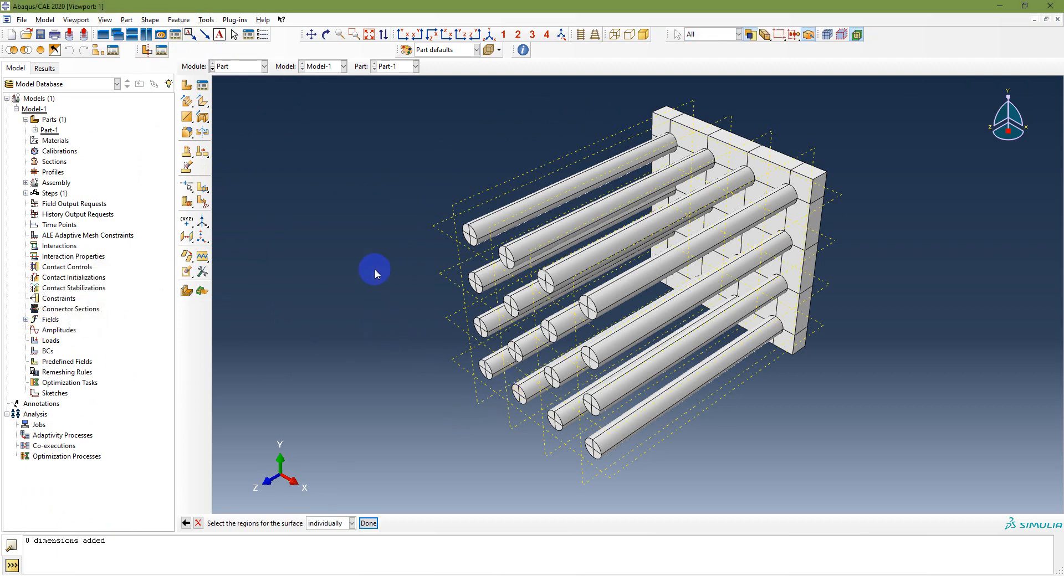
Step: Select all of the part's faces and rotate to expose the base's back
drag(371, 92, 1045, 516)
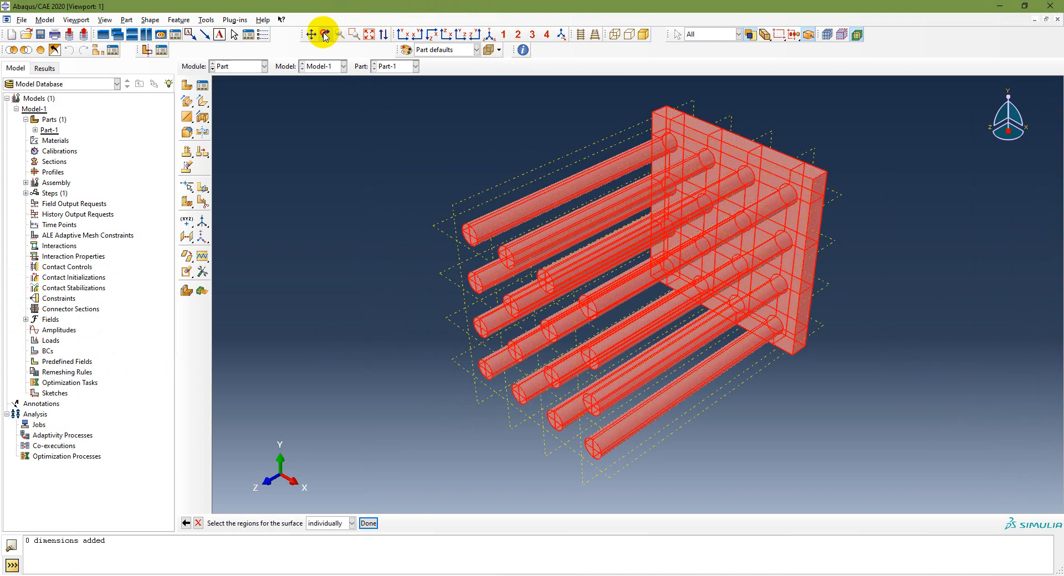
drag(851, 149, 777, 209)
drag(476, 89, 944, 444)
drag(435, 86, 1036, 515)
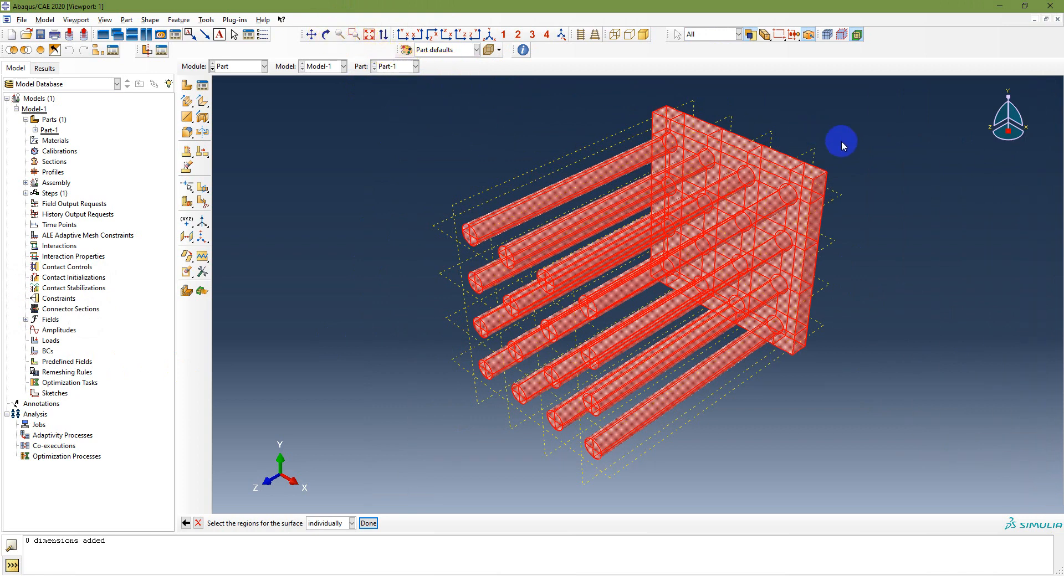
click(327, 36)
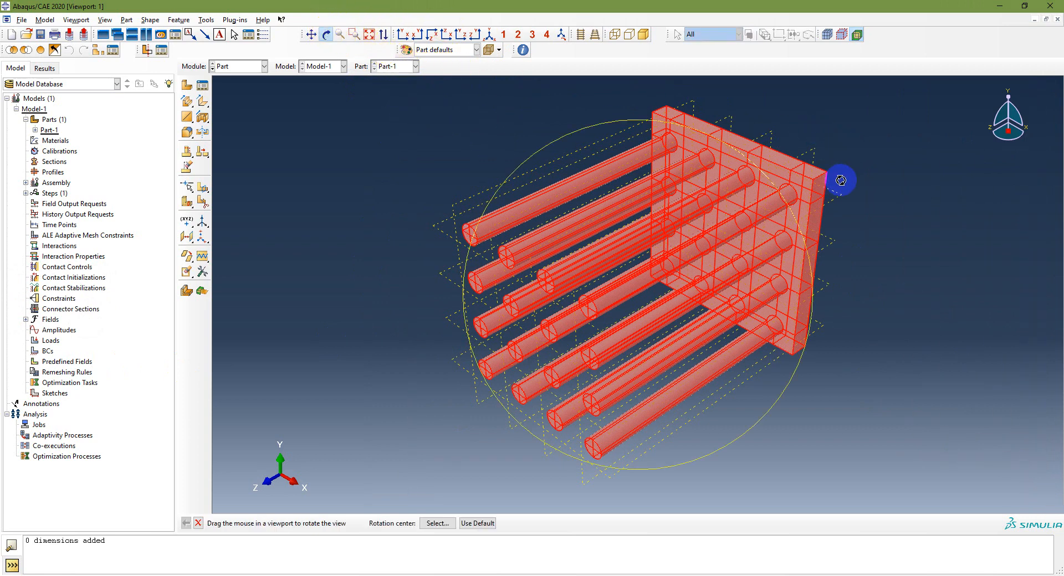
drag(841, 180, 410, 232)
key(Escape)
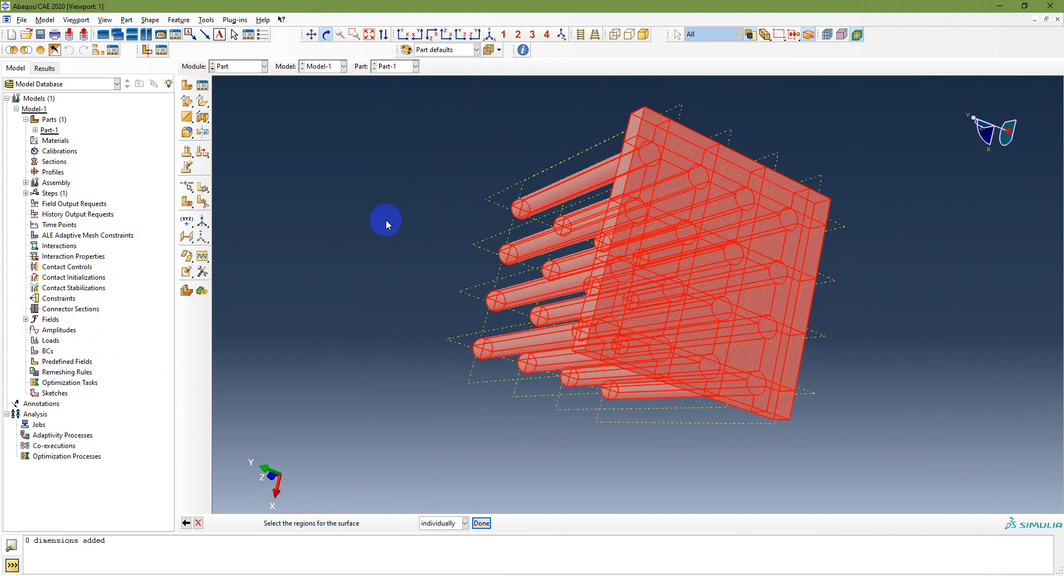
Step: Deselect the plate's flat face and side faces, then finish the Fins surface
ctrl+click(650, 130)
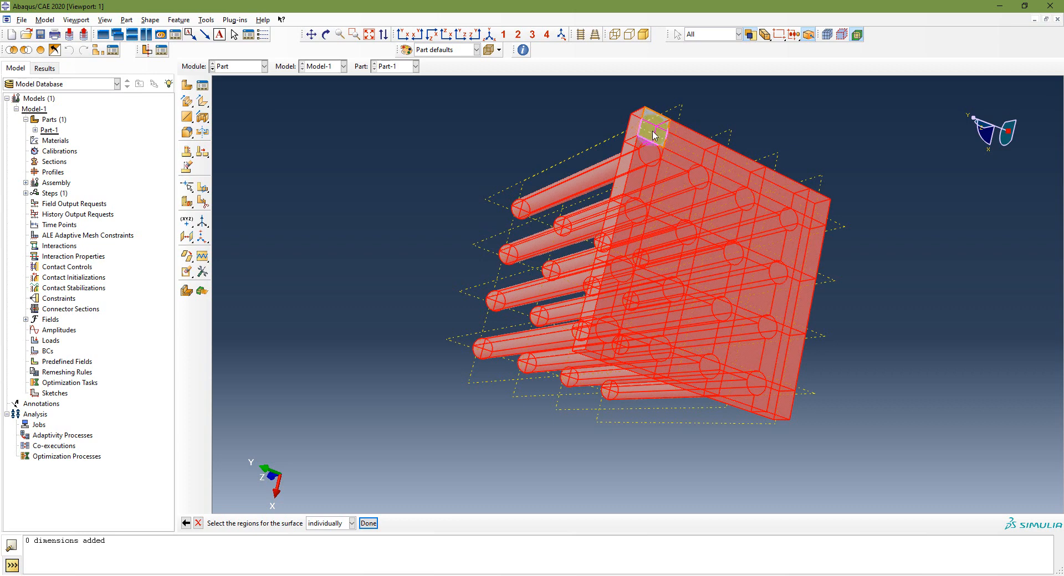
ctrl+click(636, 183)
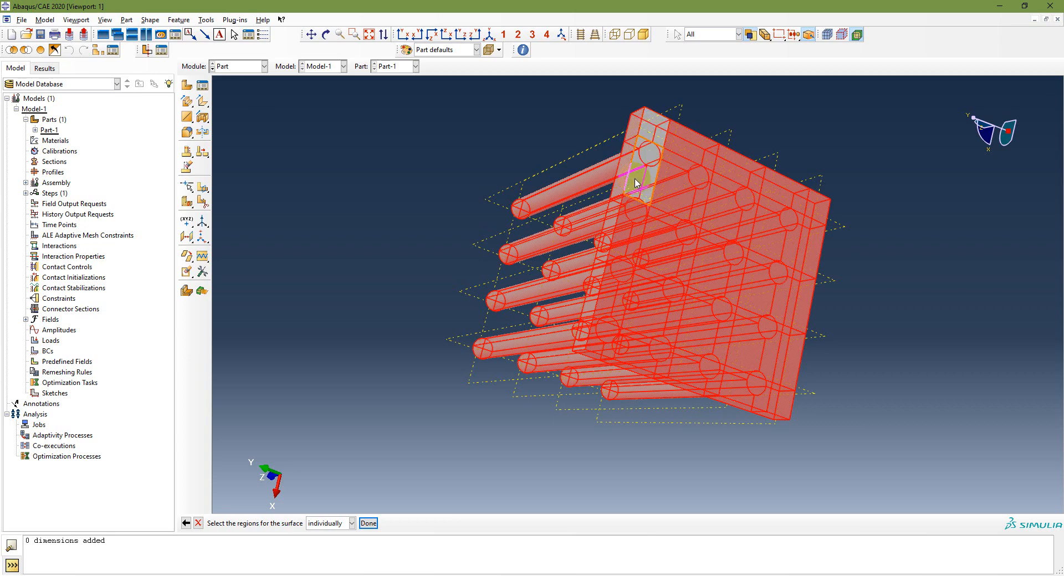
ctrl+click(620, 239)
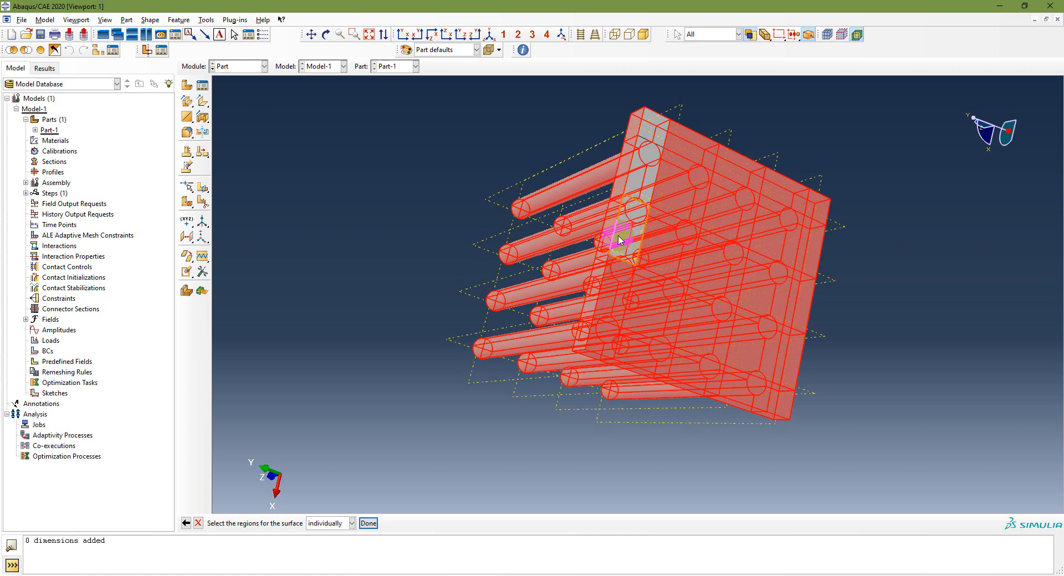
ctrl+click(604, 310)
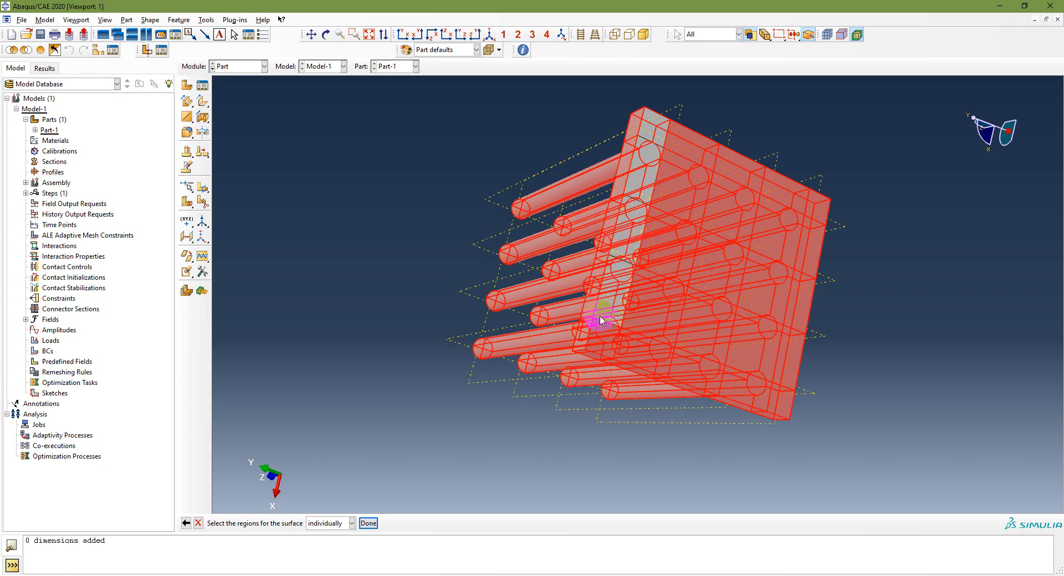
ctrl+click(599, 345)
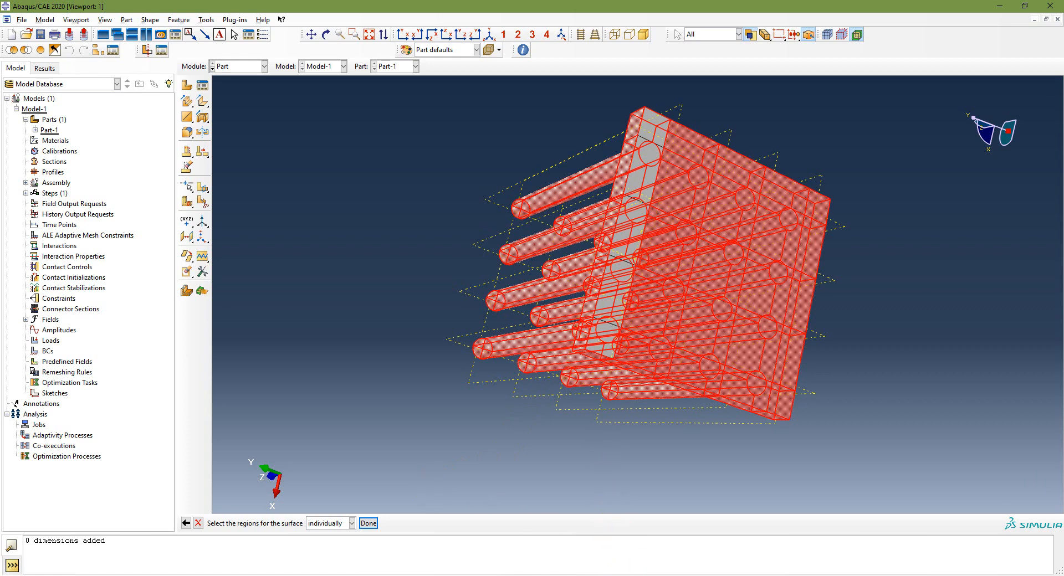
ctrl+click(665, 106)
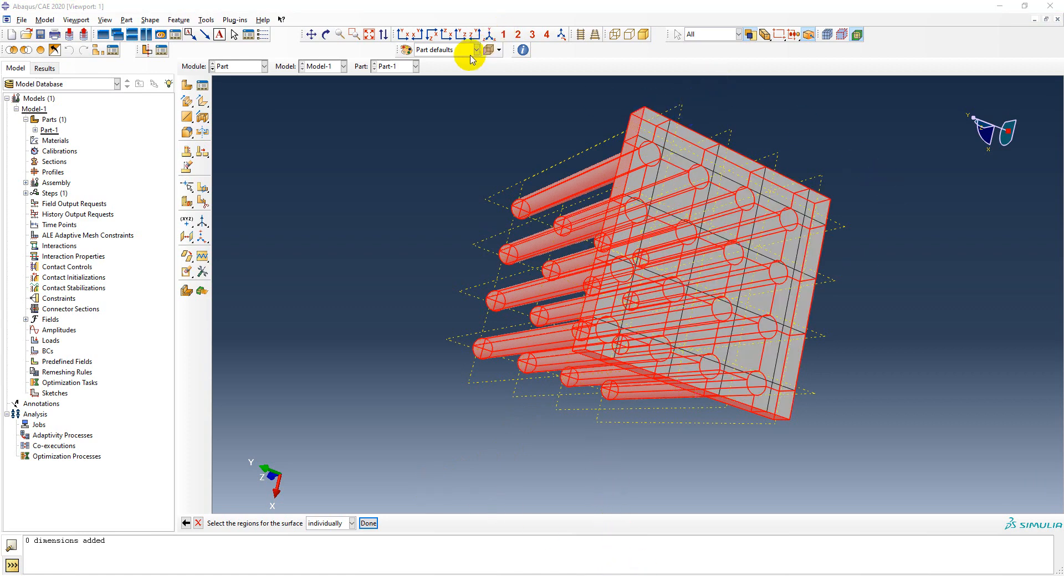
click(488, 36)
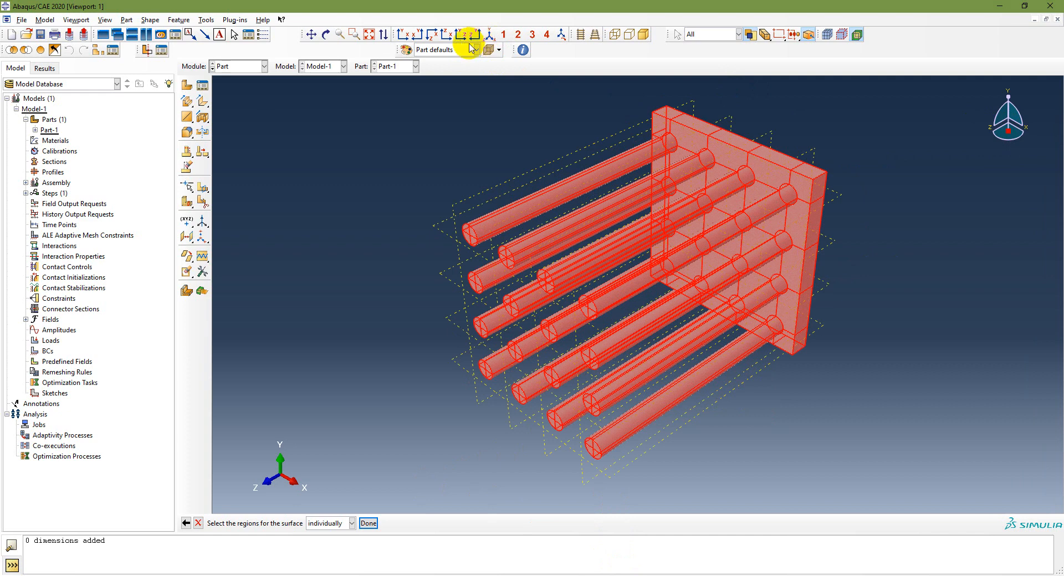
click(369, 523)
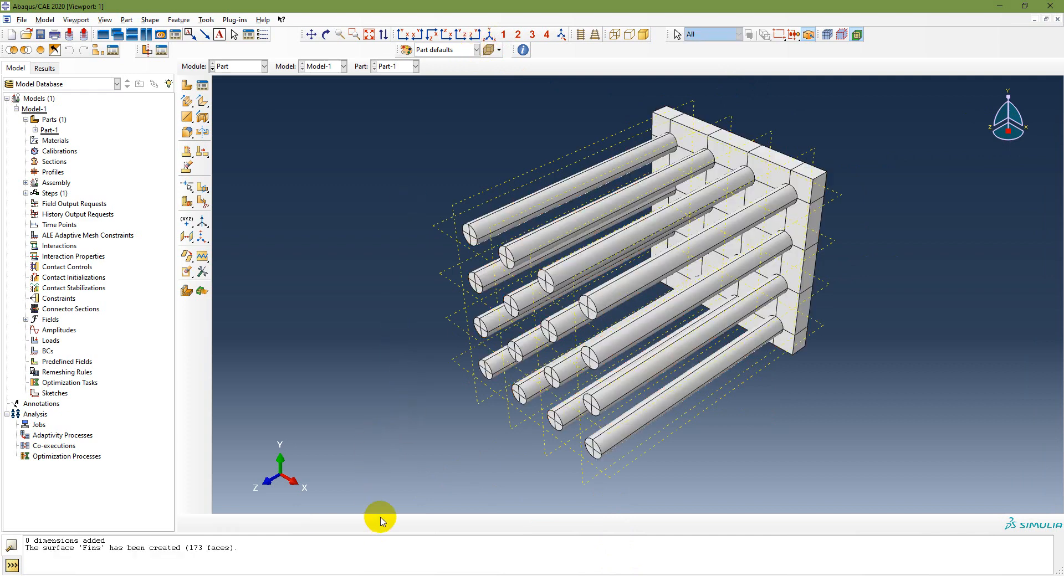
Step: Expand Part-1's Surfaces in the model tree and highlight the Fins surface
click(35, 130)
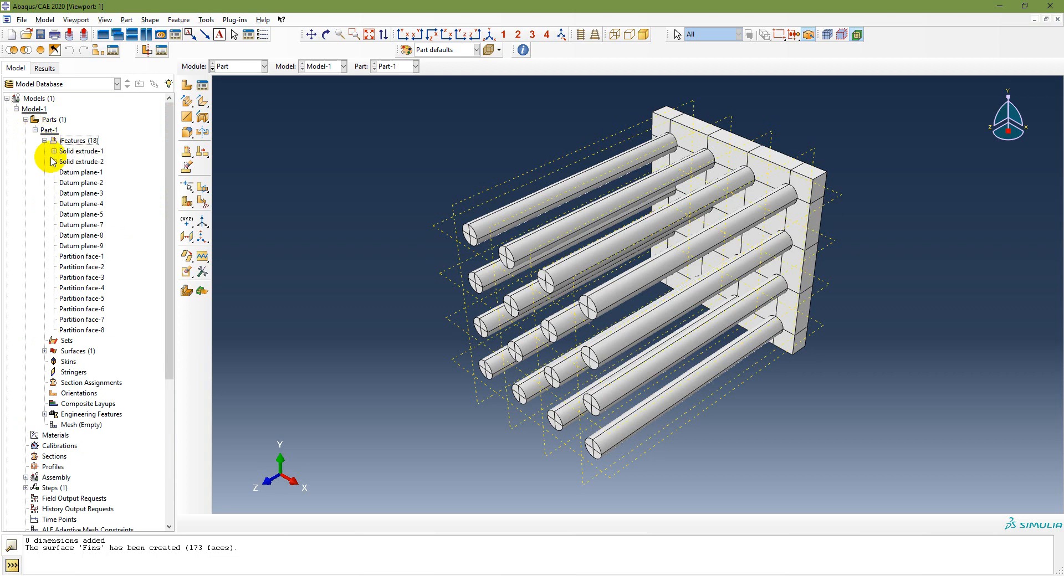
click(45, 141)
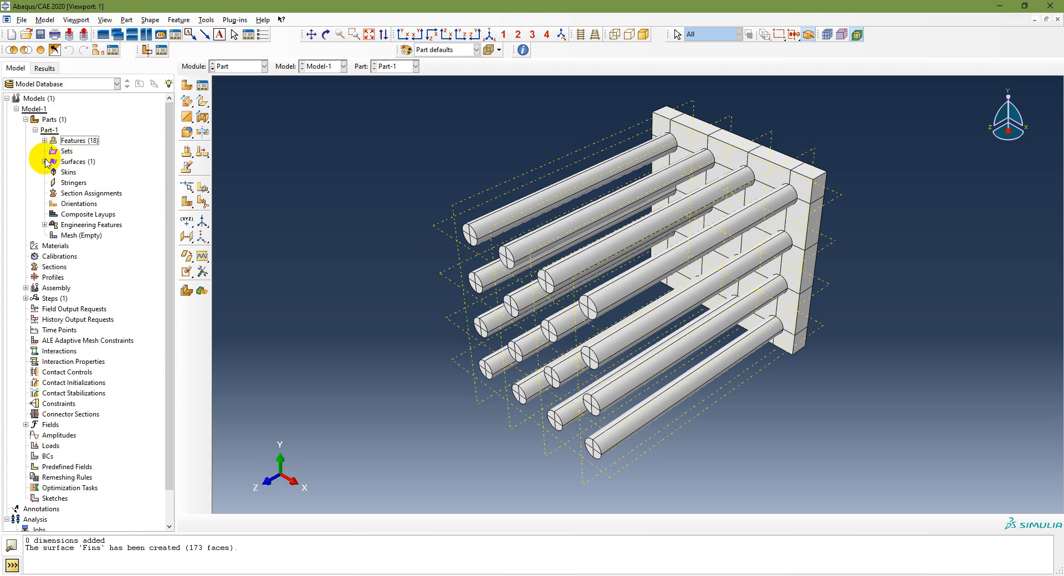
click(44, 161)
click(64, 172)
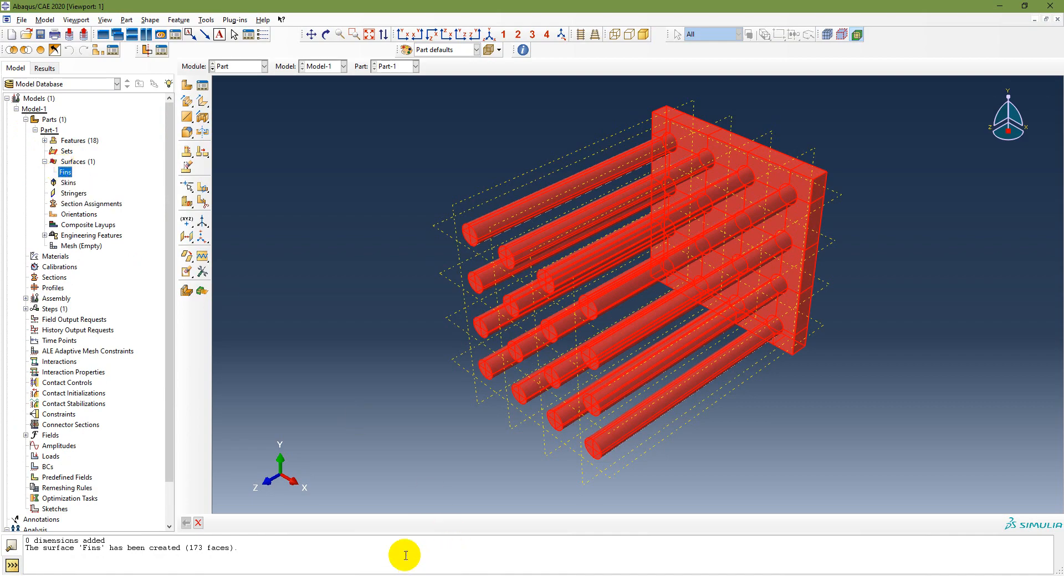
Step: Reveal the Create Sets step on the slide, then begin a new geometry set
click(346, 575)
click(435, 371)
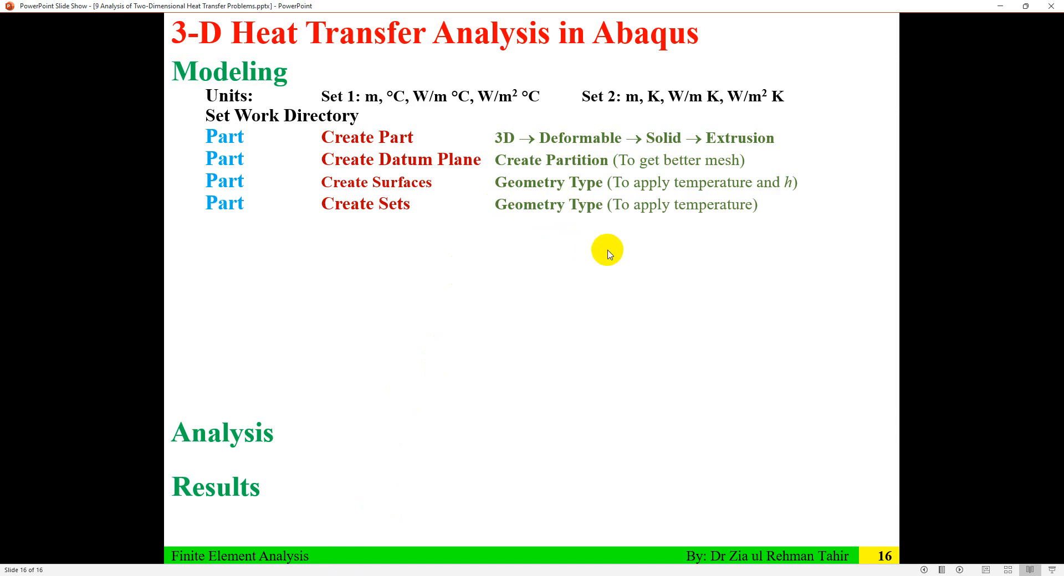
click(381, 575)
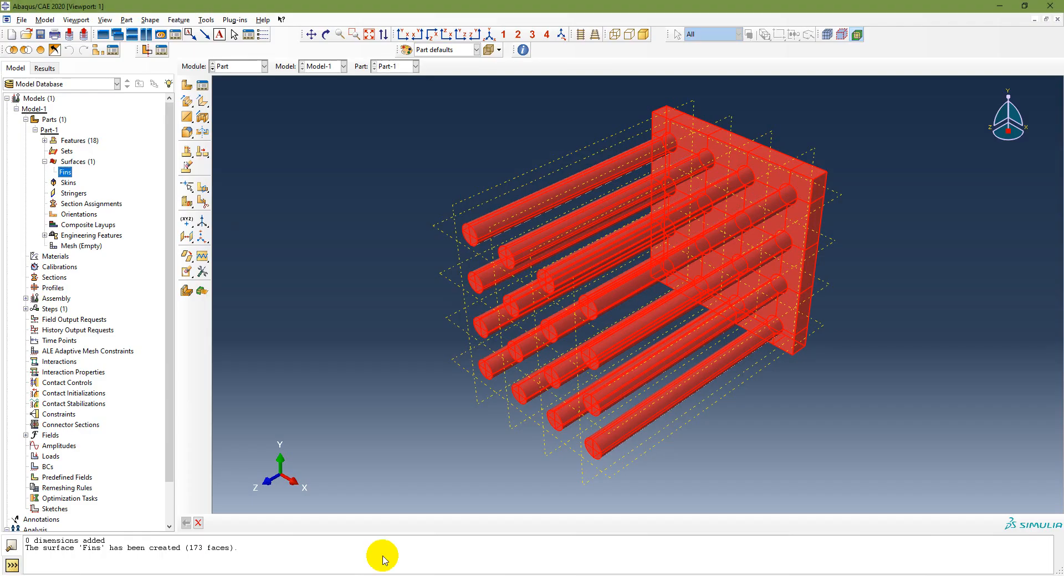
double_click(66, 150)
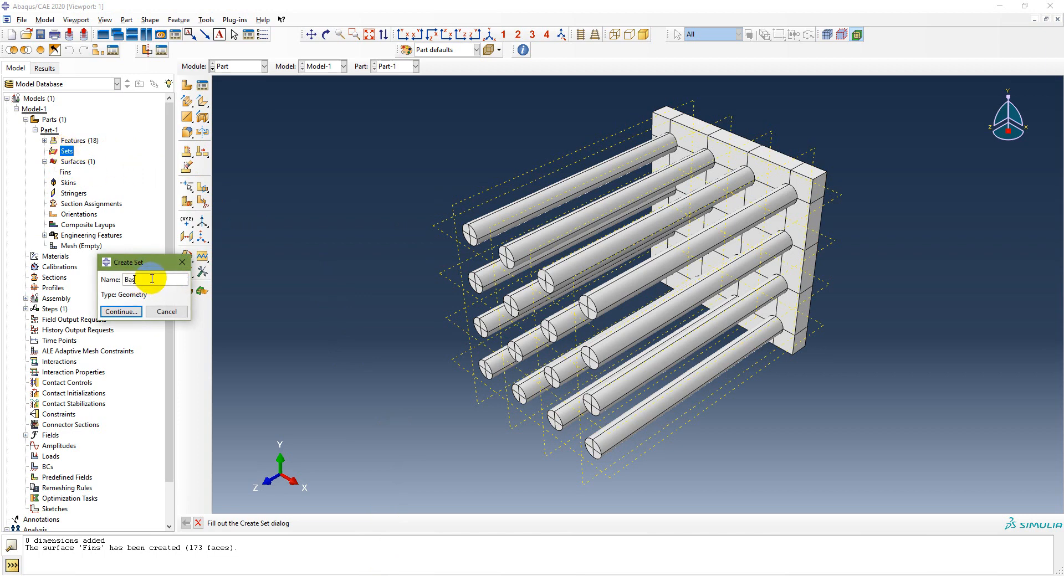
Step: Name the set Base, rotate to the plate's flat side, and pick the part geometry
click(122, 312)
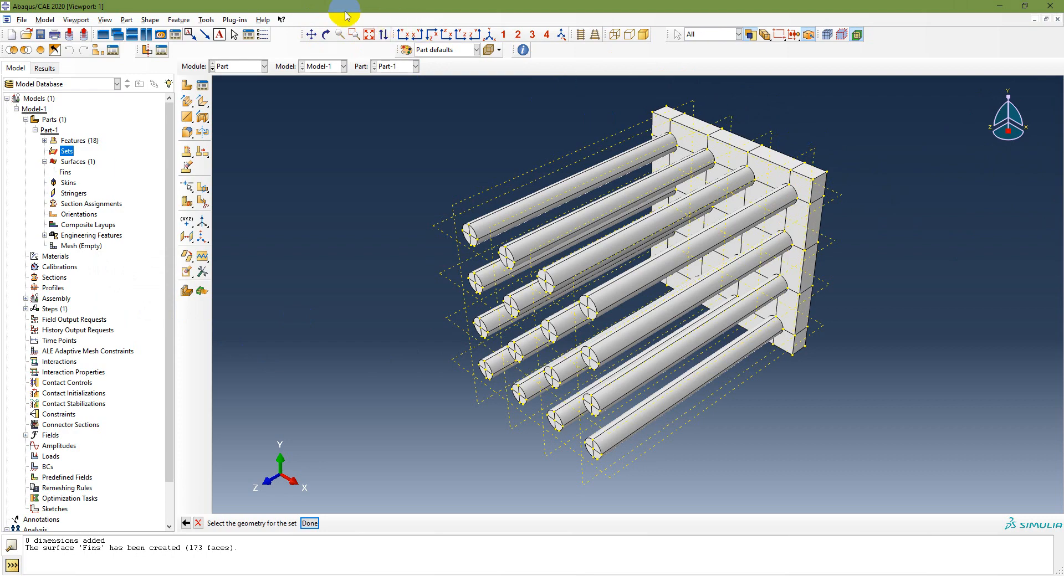
click(325, 35)
drag(850, 159, 523, 256)
click(326, 34)
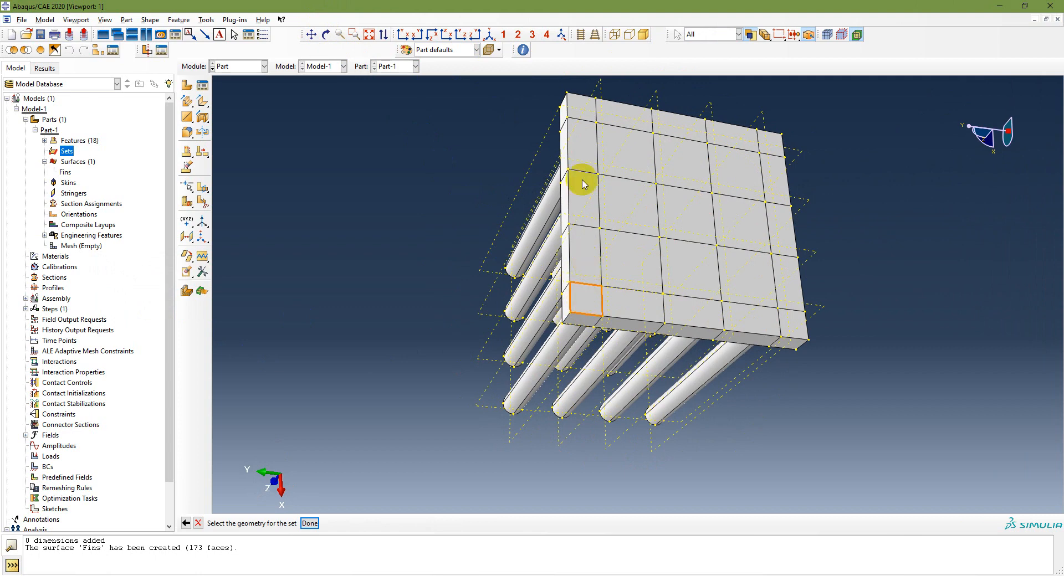
click(576, 108)
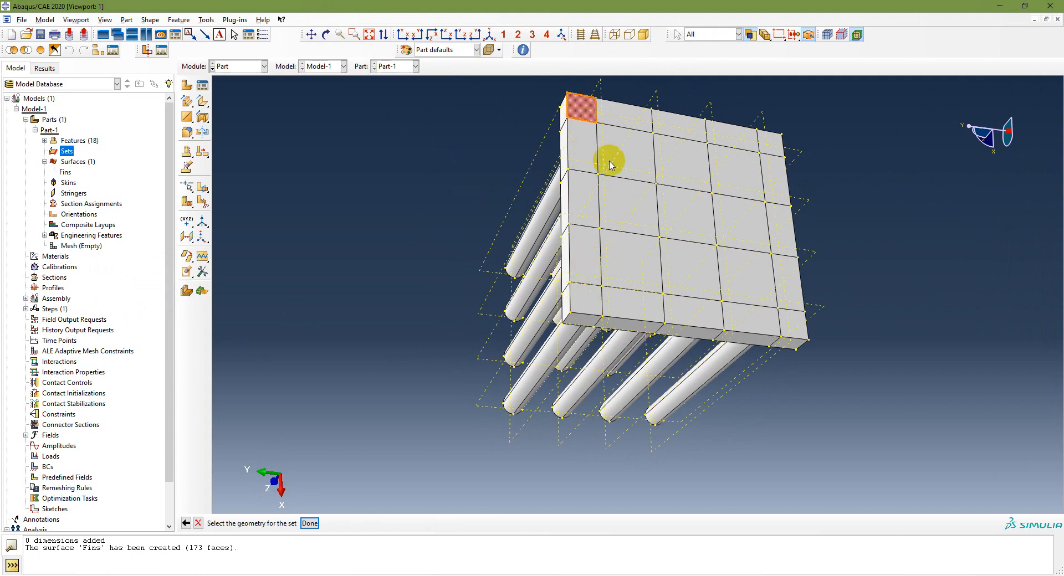
shift+click(587, 155)
shift+click(587, 200)
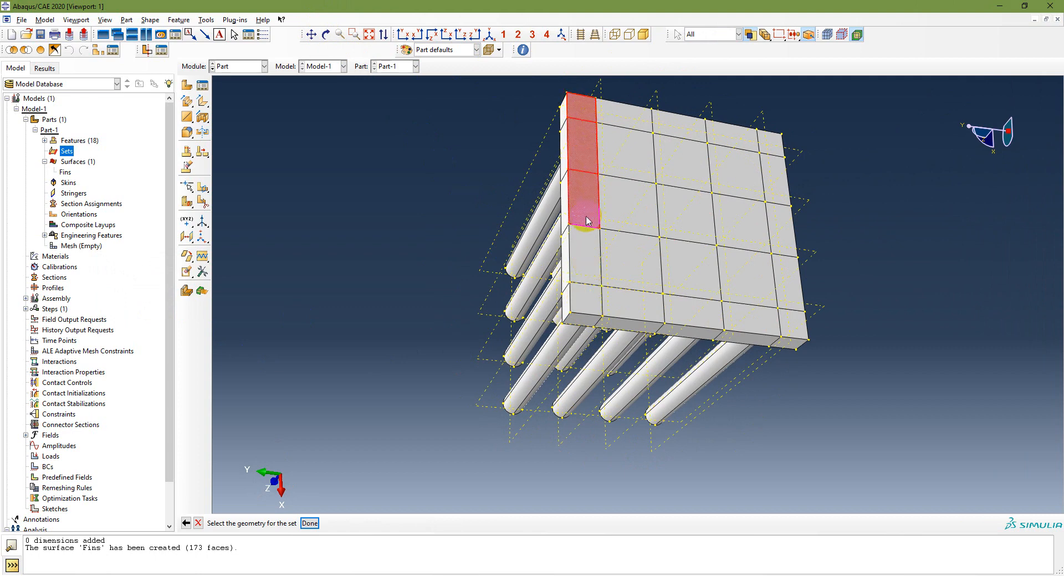
shift+click(585, 244)
shift+click(591, 296)
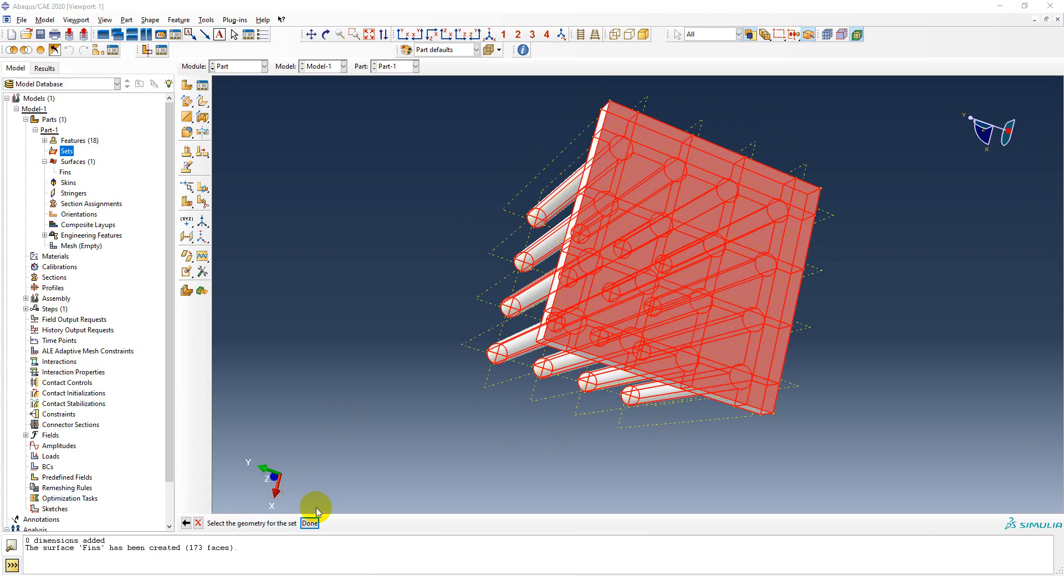
click(309, 523)
click(92, 130)
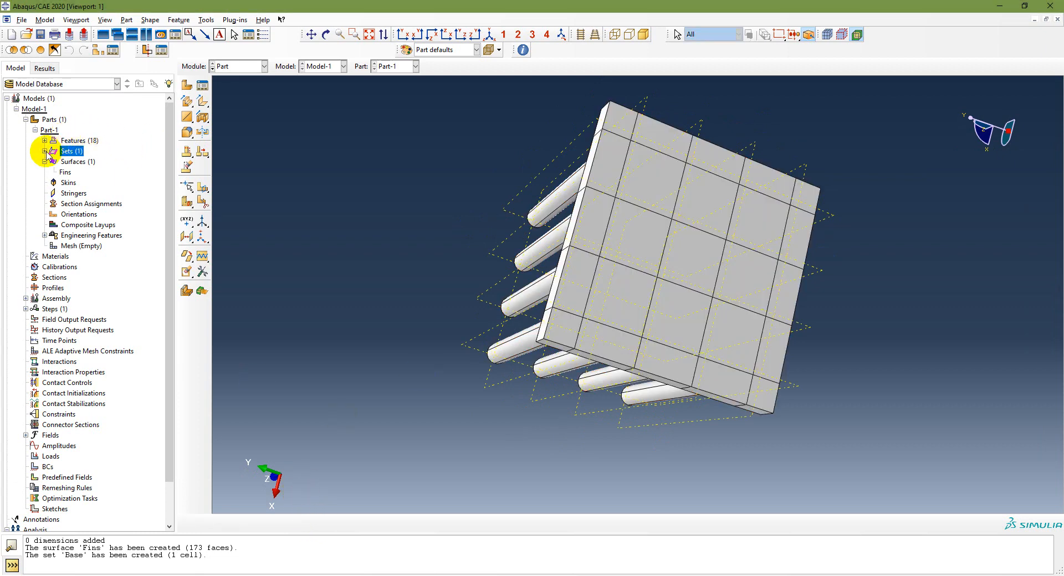
Step: Redefine the Base set to contain the plate's 25 flat faces
click(45, 151)
click(67, 162)
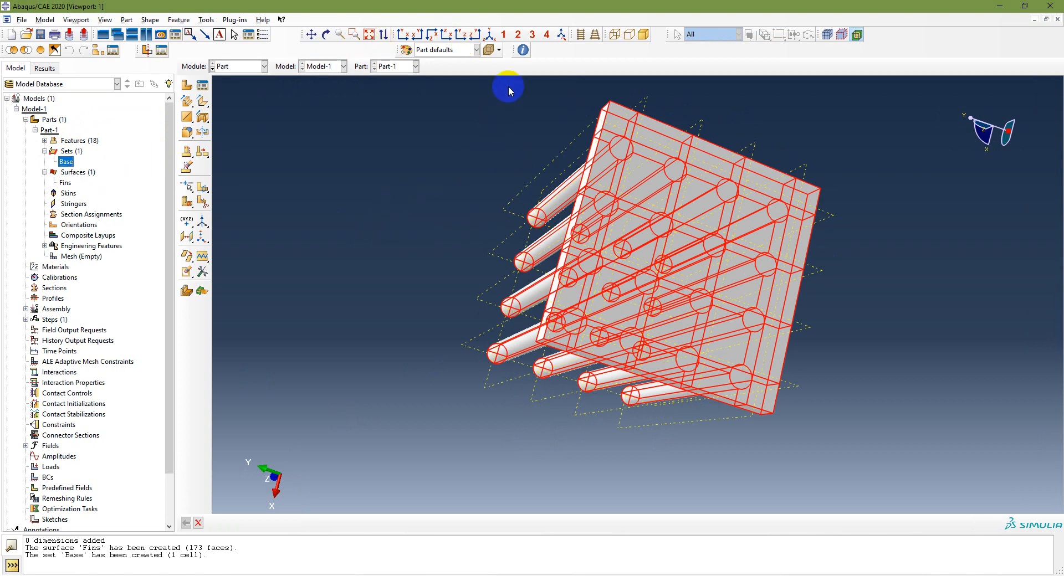
click(489, 34)
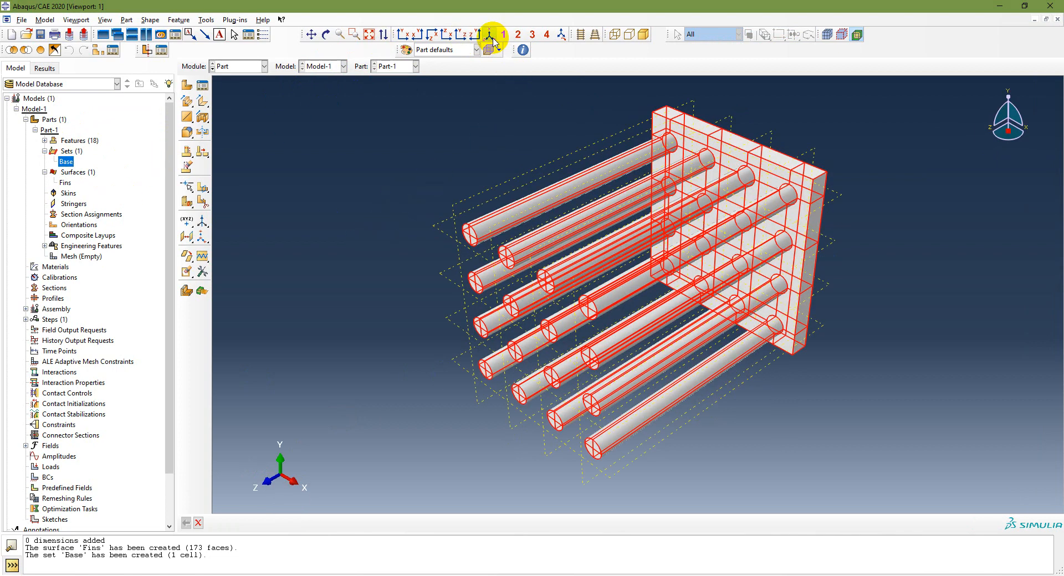
double_click(65, 163)
double_click(68, 164)
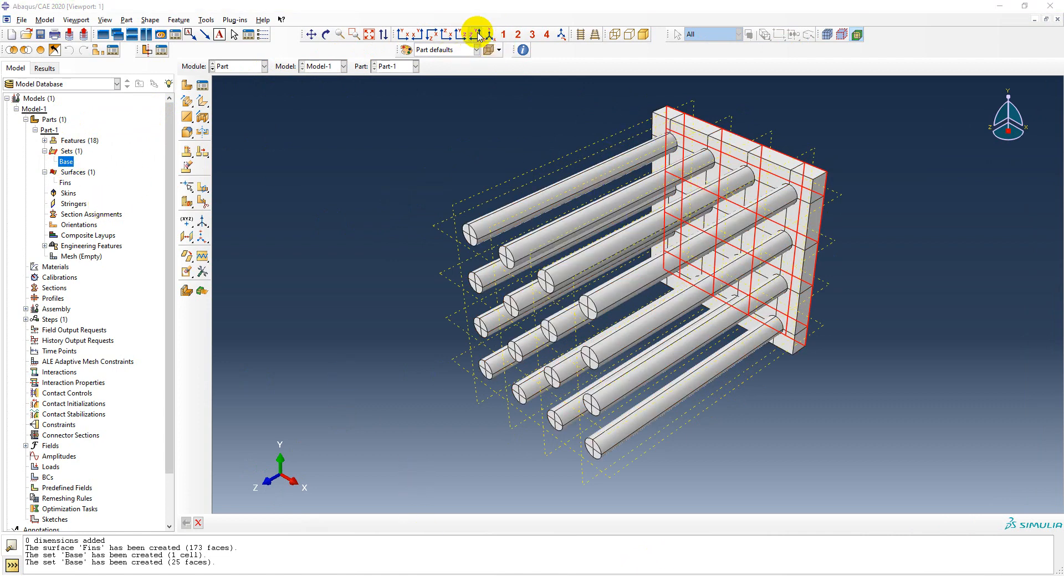
Step: Compare Base with the Fins surface in back and isometric views, then switch to the slides
click(416, 35)
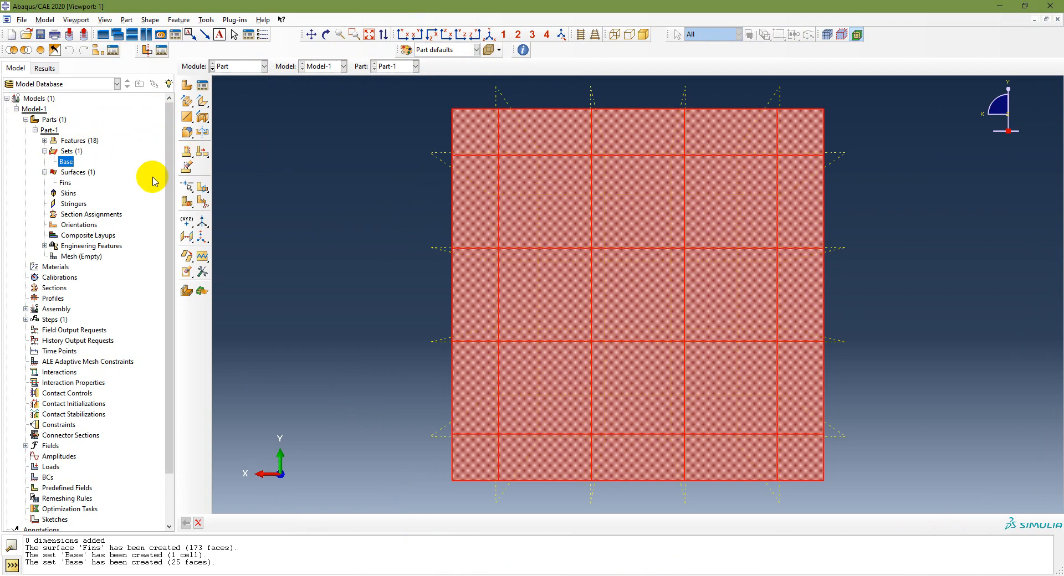
click(65, 182)
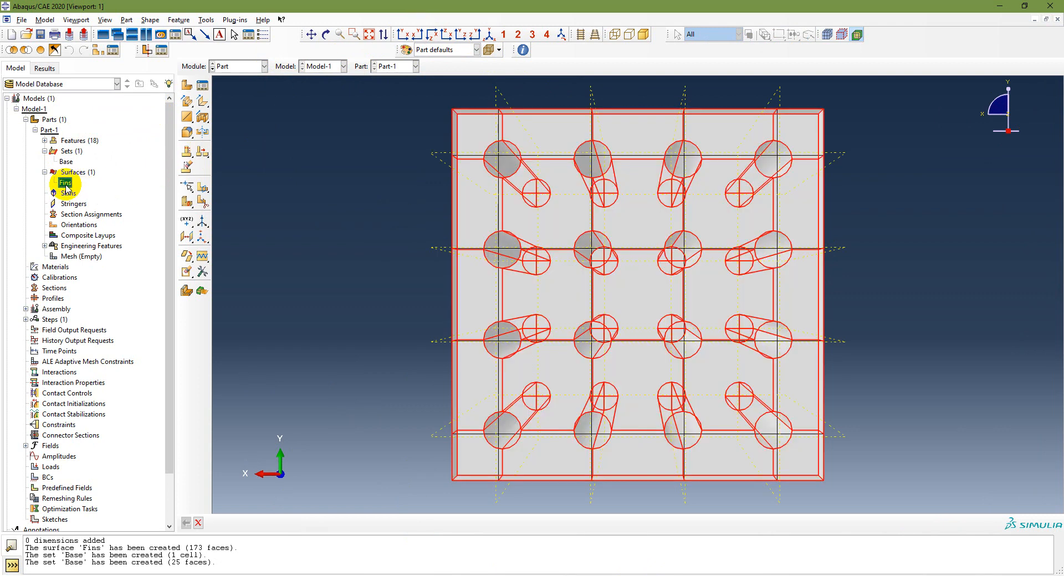
click(489, 35)
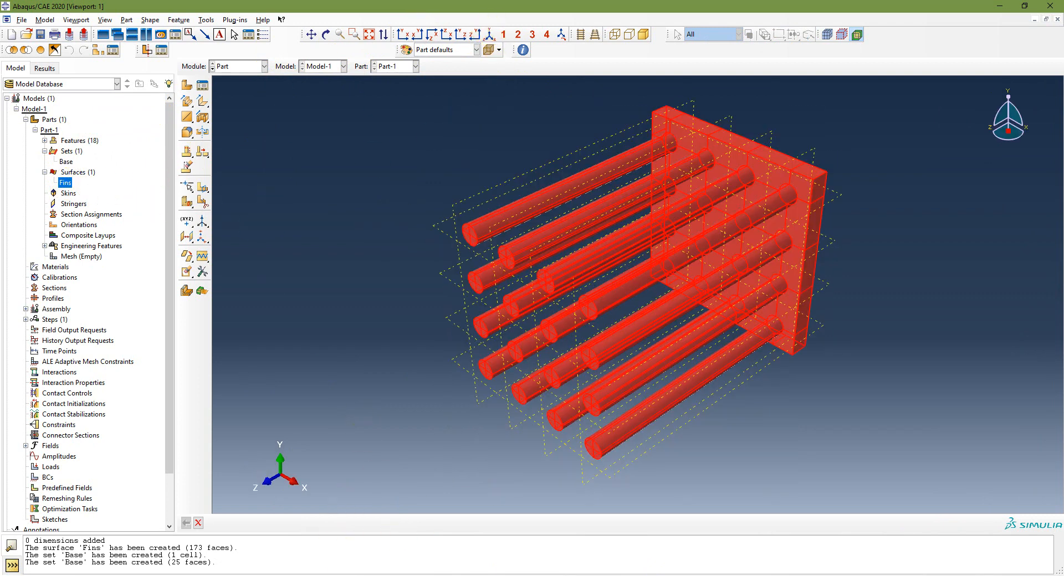
key(alt+Tab)
Step: Reveal Property – Create Material on slide 16, revisit slide 15's copper properties, and return to Abaqus
click(614, 575)
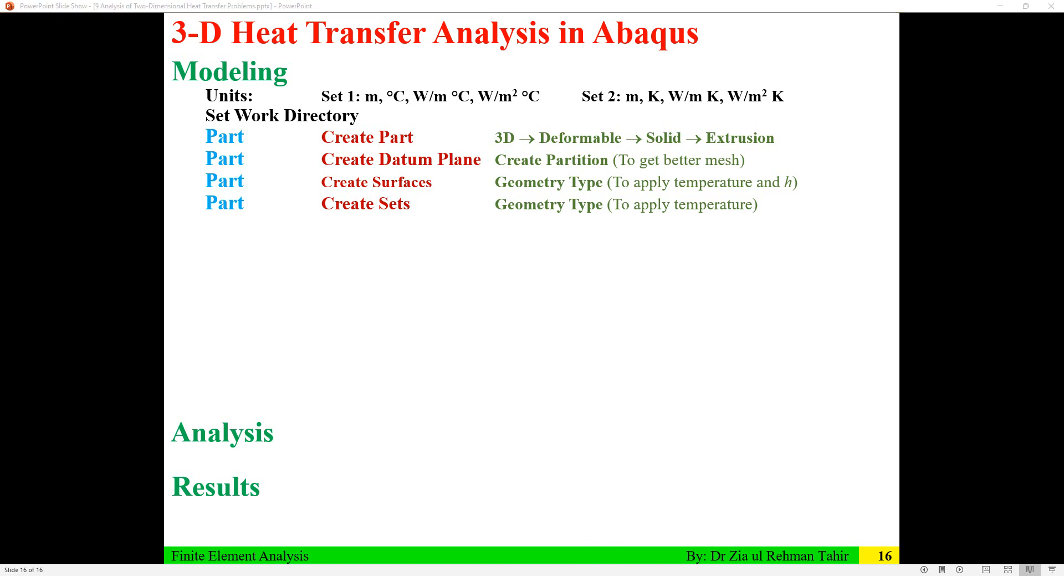
click(527, 323)
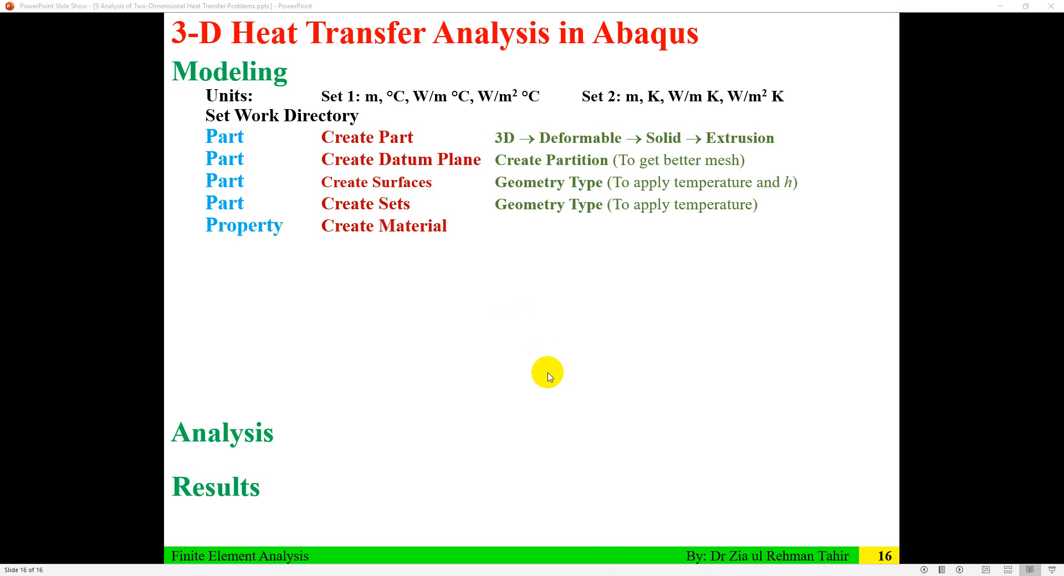
key(Left)
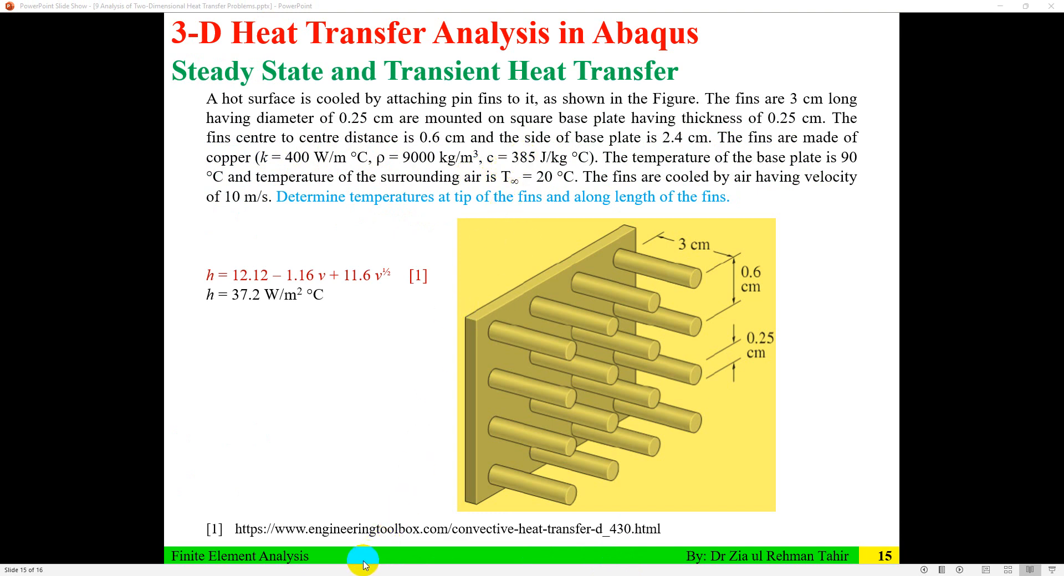
key(alt+Tab)
key(alt+Tab)
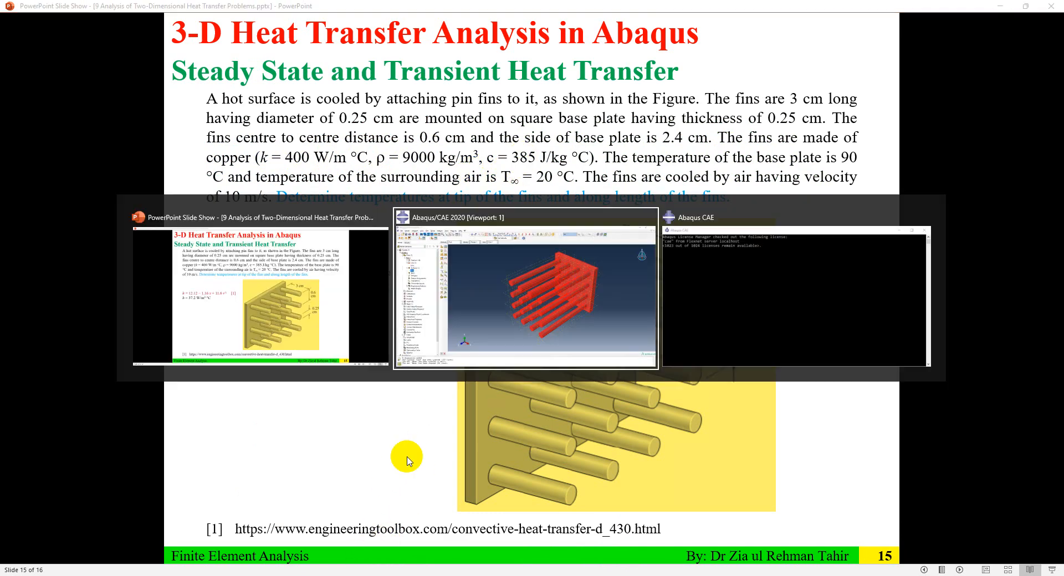
key(alt+Tab)
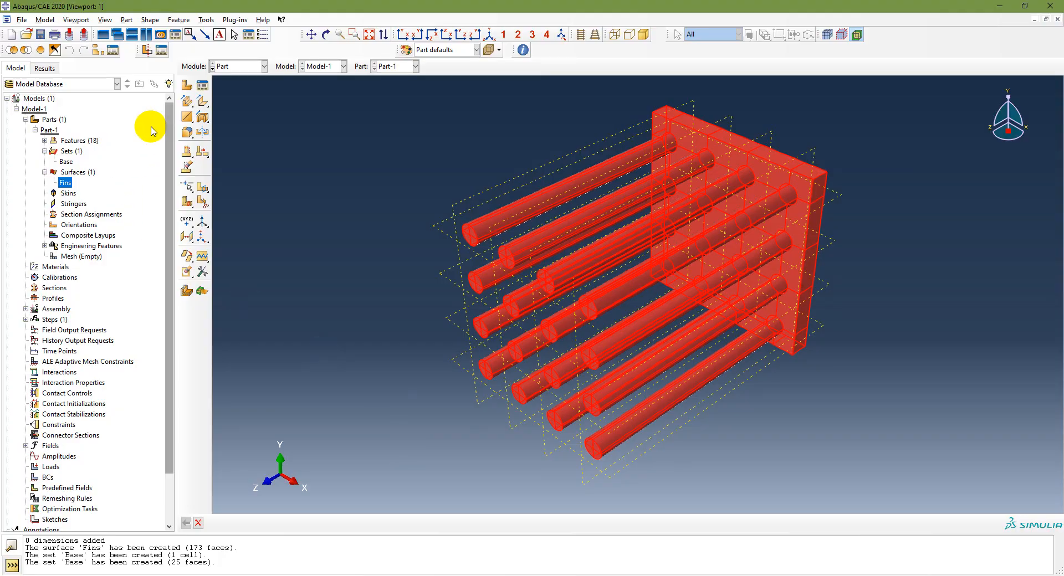
Step: In the Property module, start a new material named Copper with mass density 9000
click(239, 66)
click(233, 89)
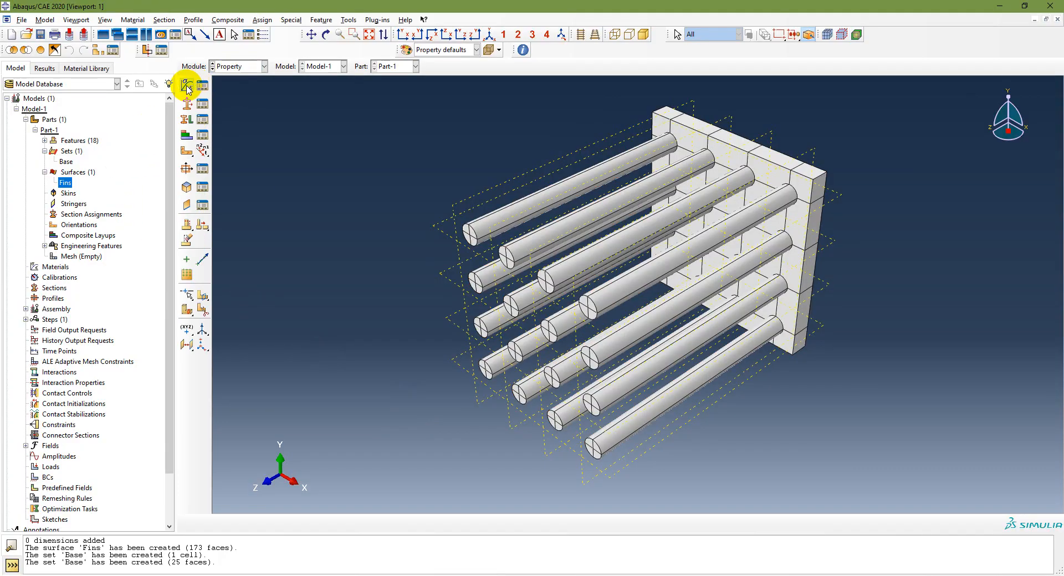
click(186, 85)
text(C)
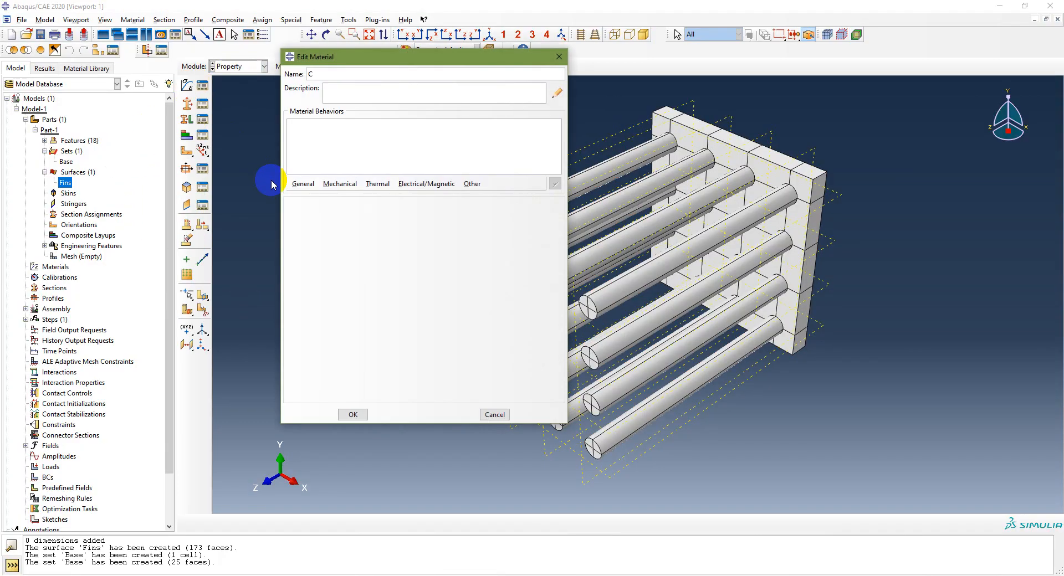
text(opper)
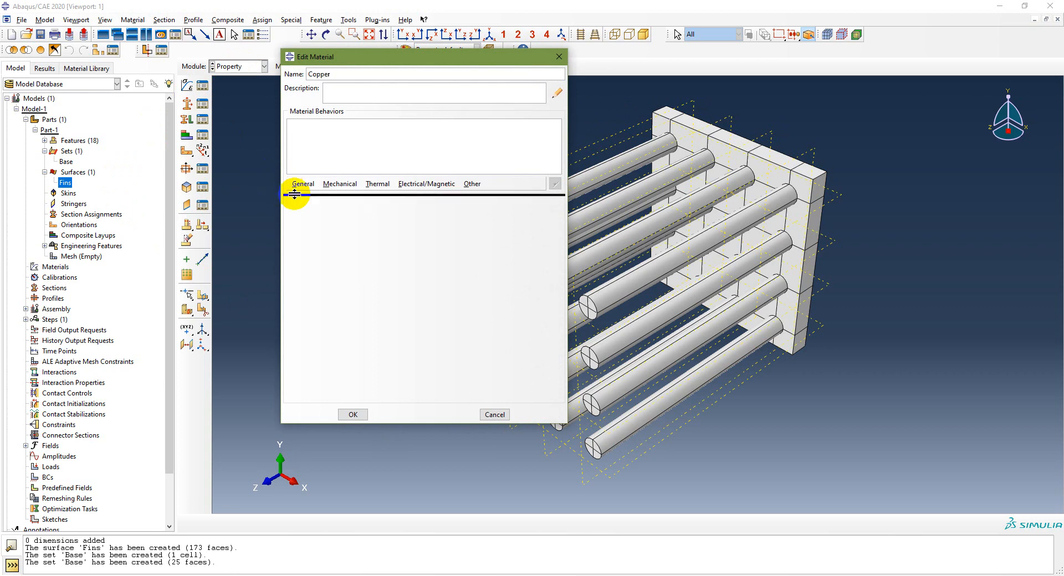
click(302, 184)
click(312, 196)
click(328, 298)
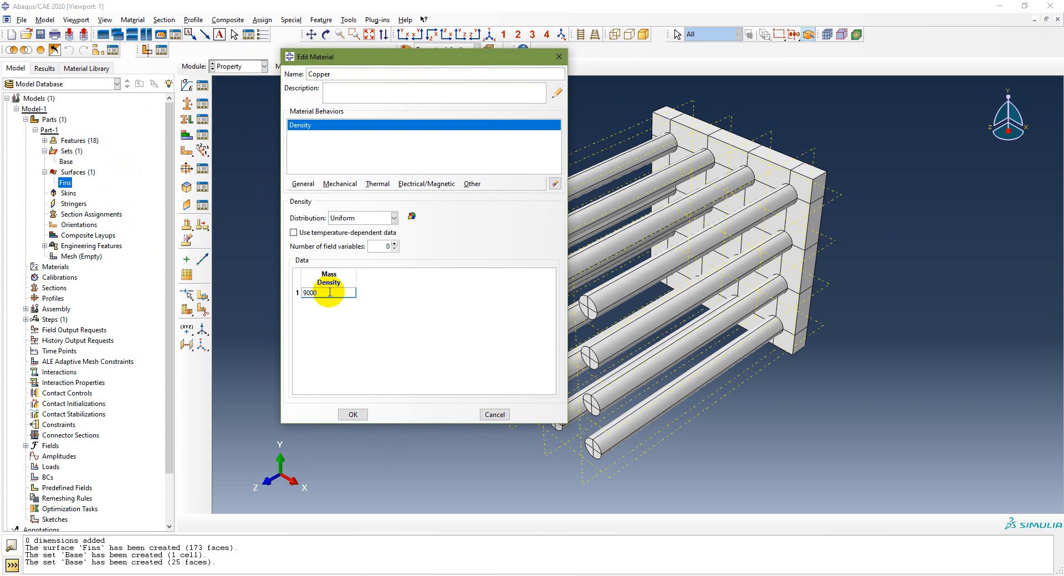
Step: Add thermal conductivity 400 and specific heat 385 to Copper and save the material
click(376, 184)
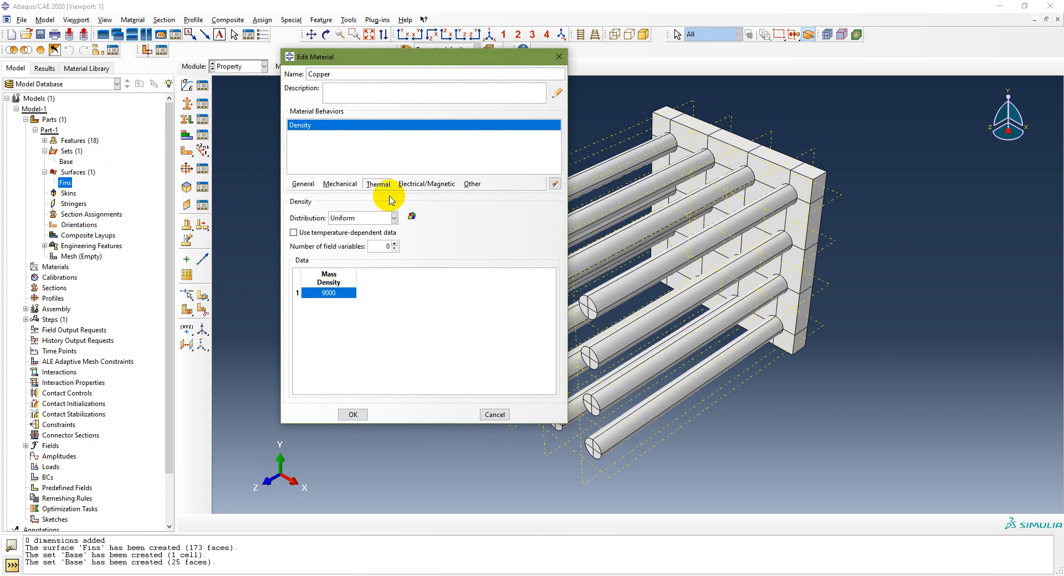
click(391, 199)
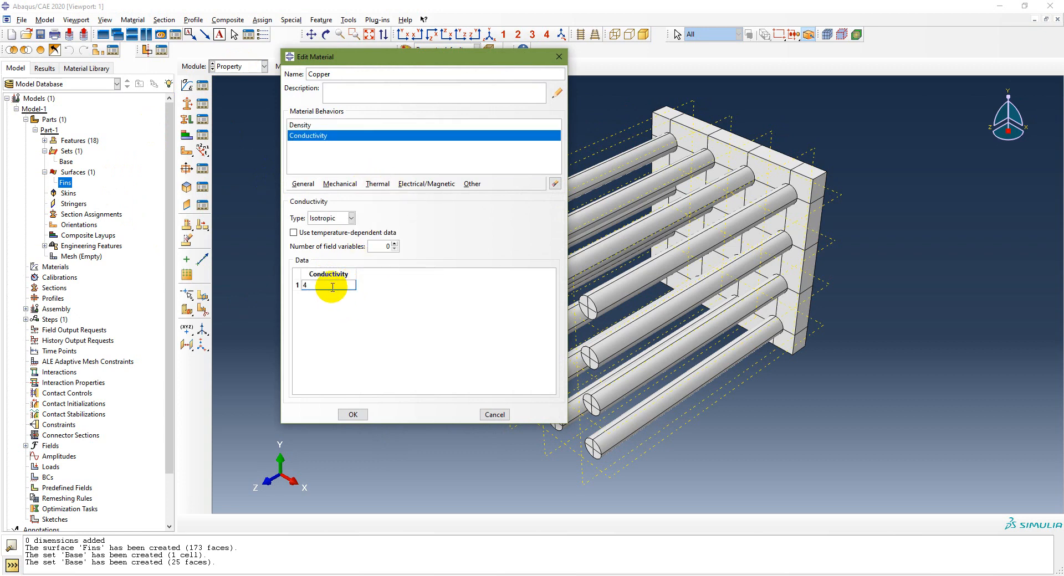
click(379, 184)
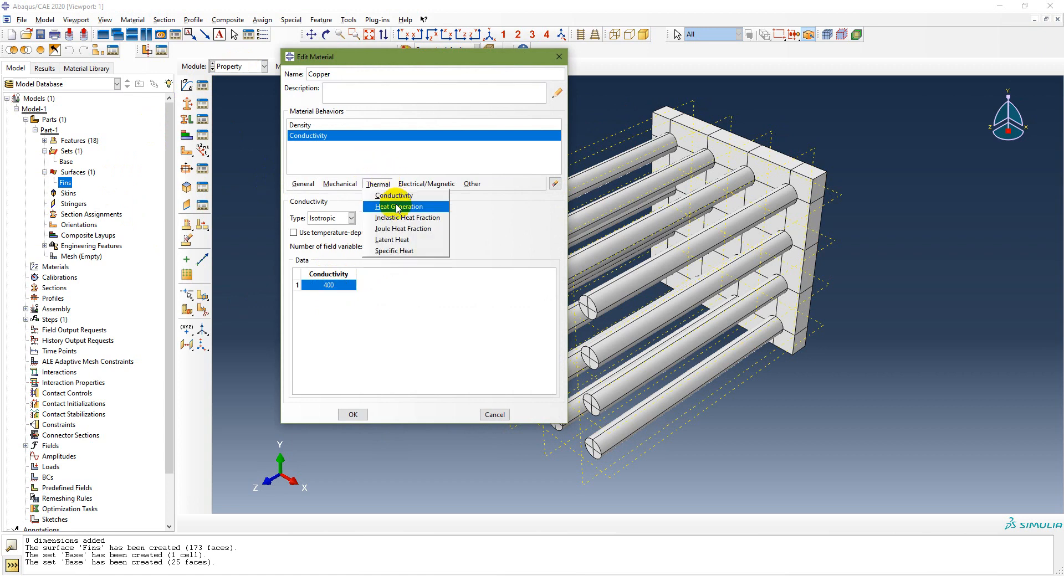
click(396, 250)
click(340, 290)
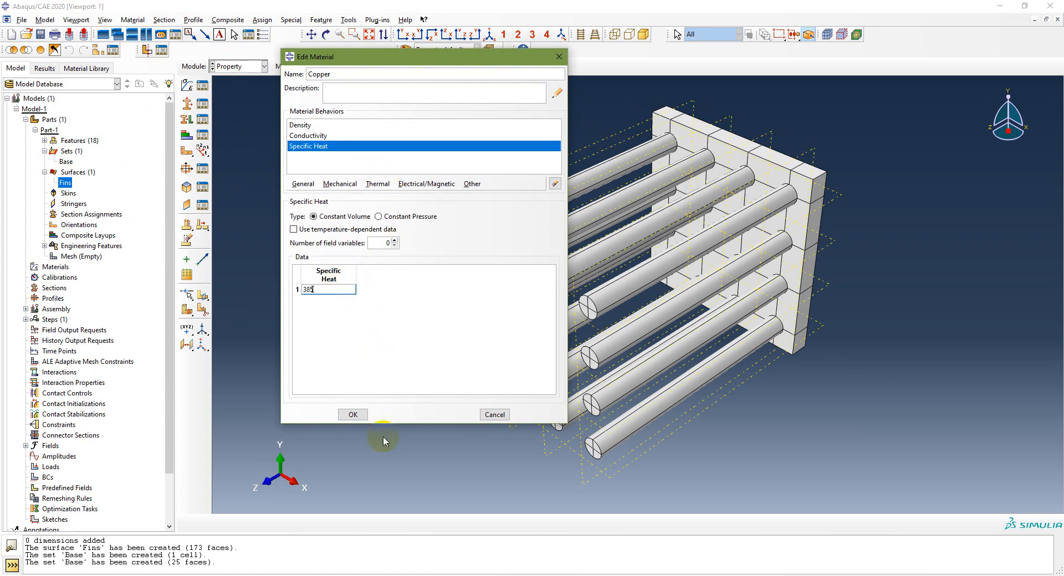
click(352, 414)
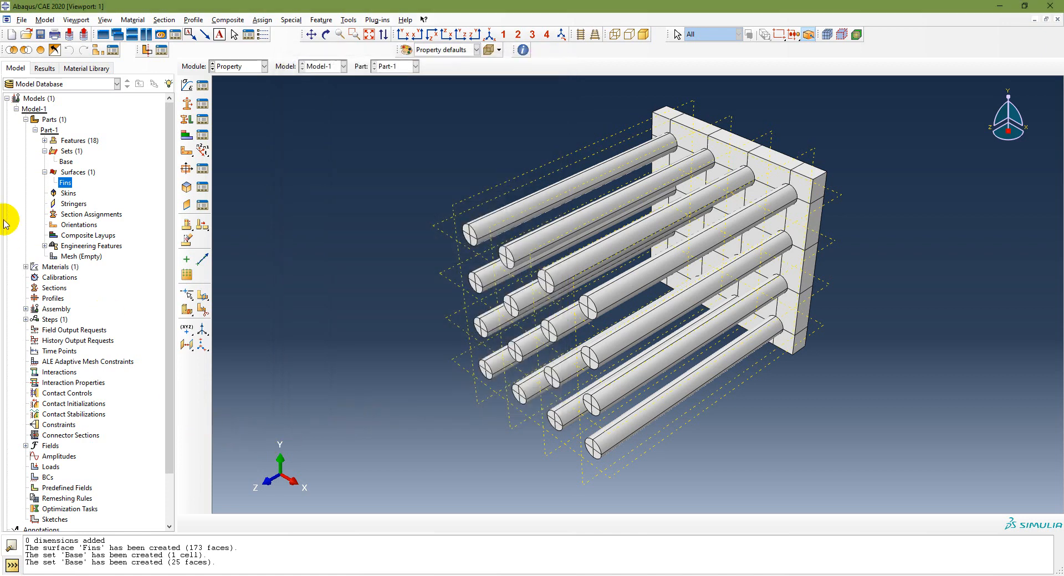
Step: Reopen the Copper material from the model tree to verify its density and specific heat
click(25, 266)
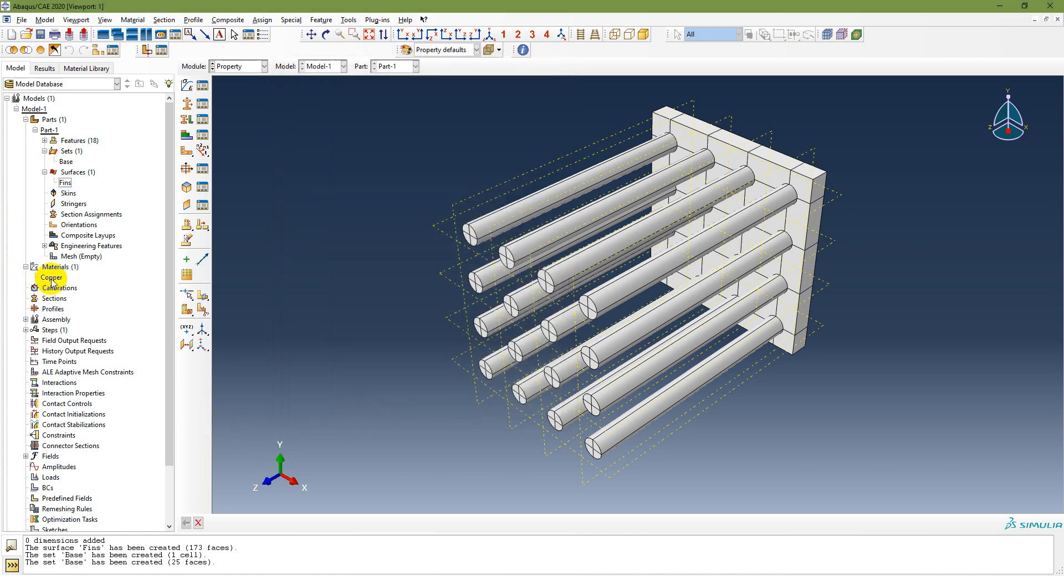
double_click(51, 278)
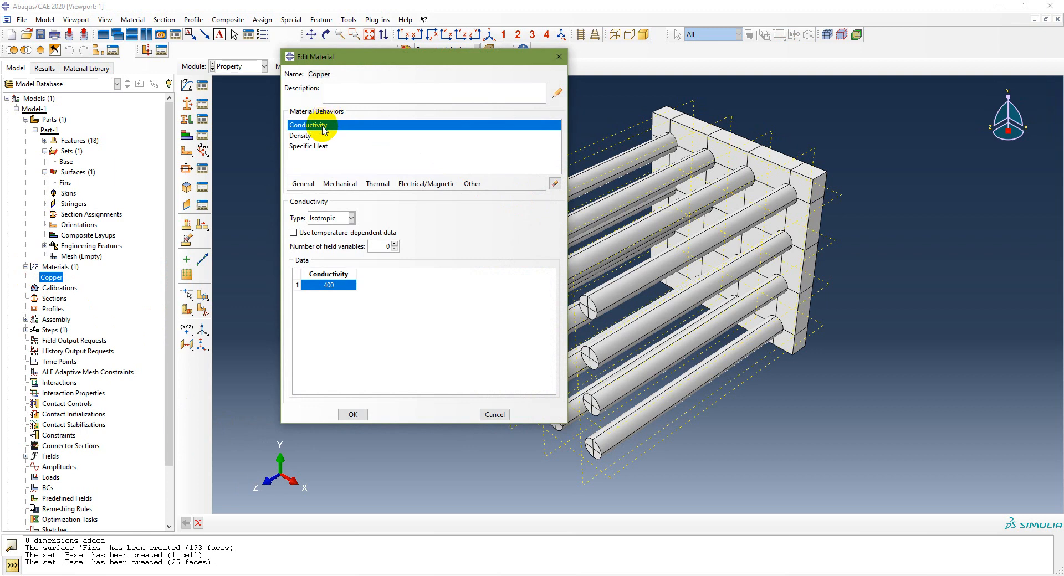
click(319, 137)
click(319, 147)
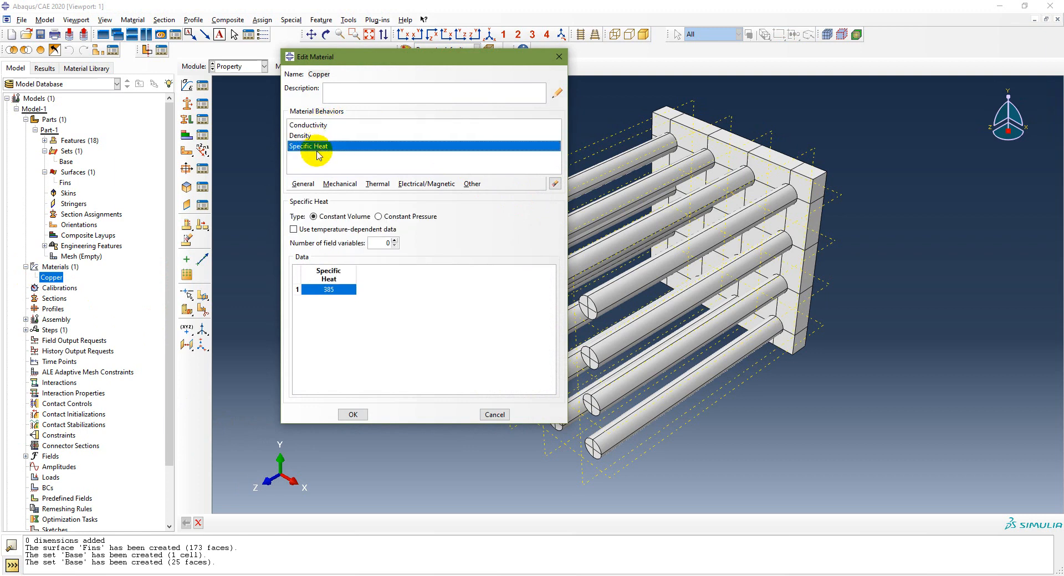
click(353, 415)
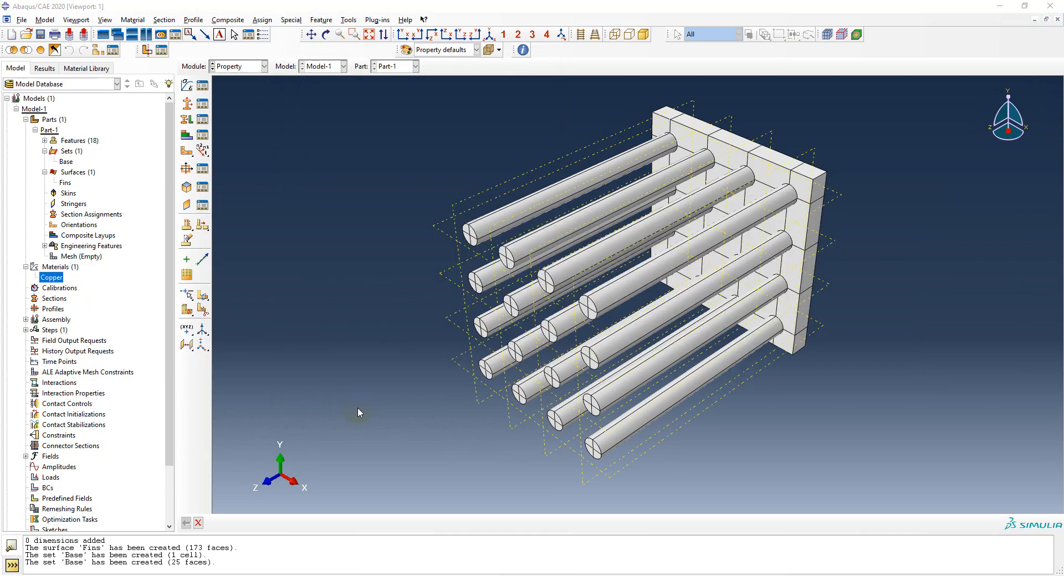
Step: Advance the lecture slide show to slide 16, Modeling steps, then return to Abaqus/CAE
key(alt+Tab)
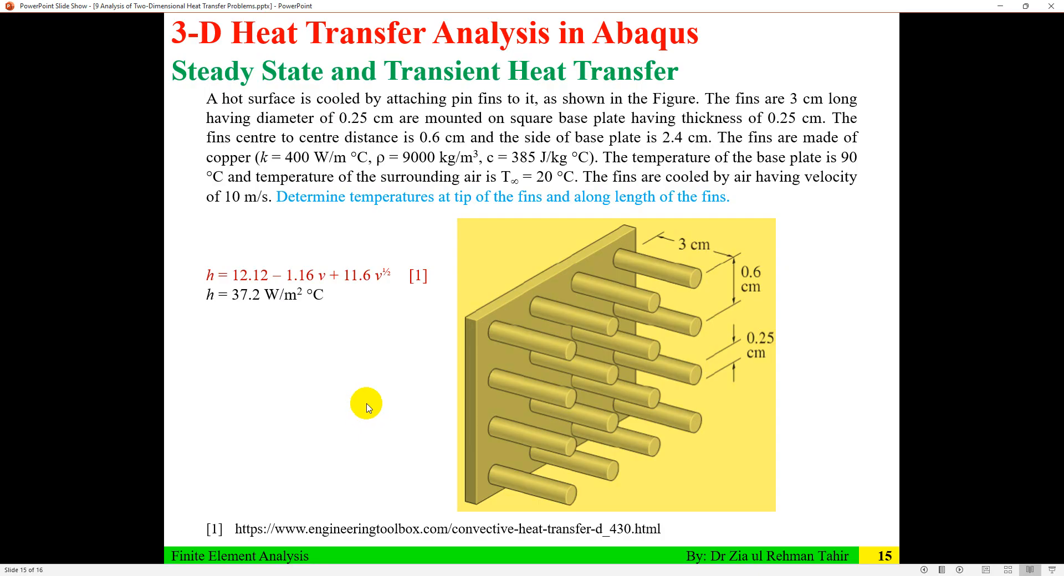
key(alt+Tab)
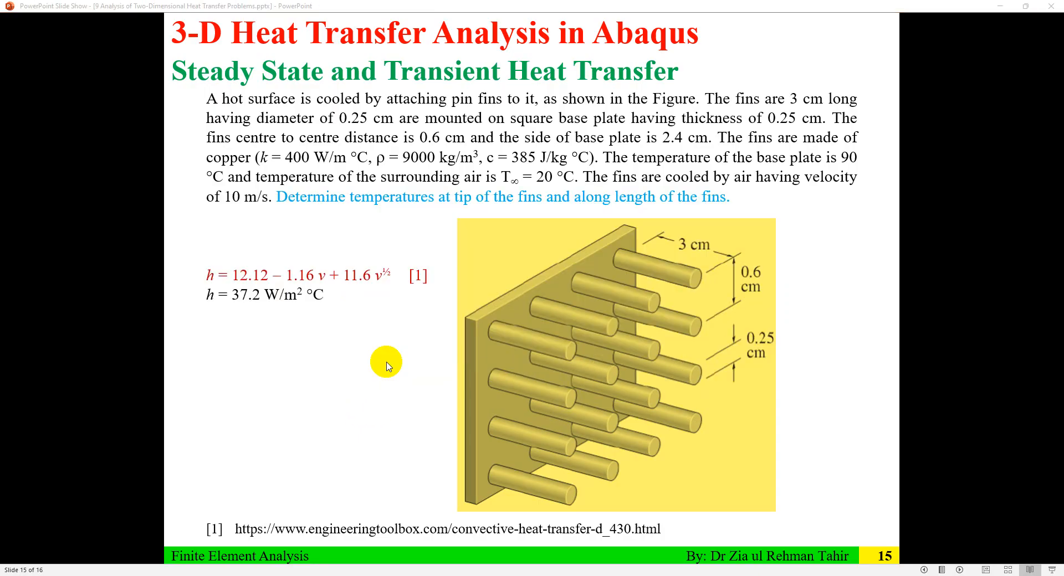
click(520, 344)
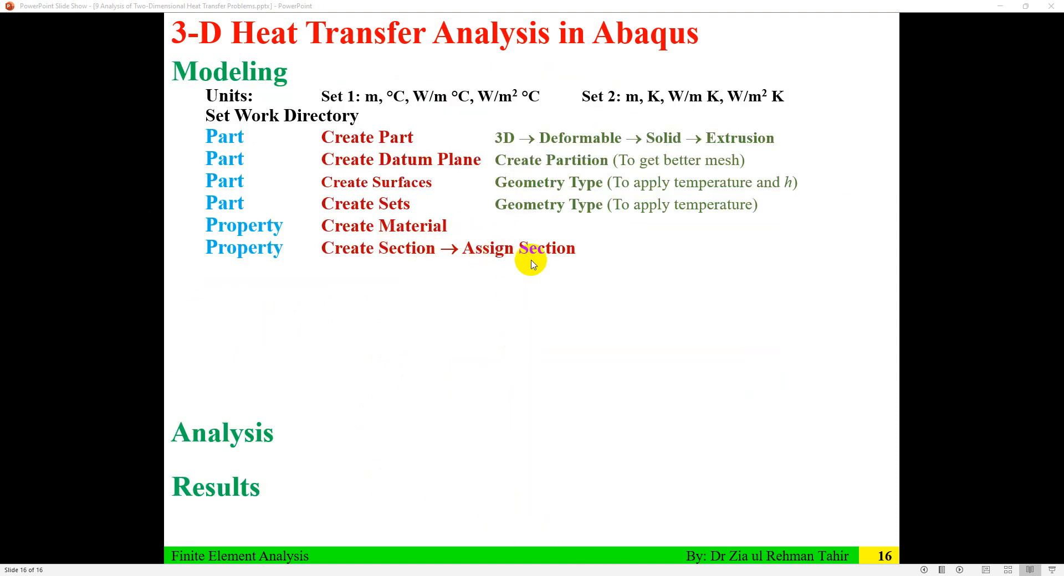
key(alt+Tab)
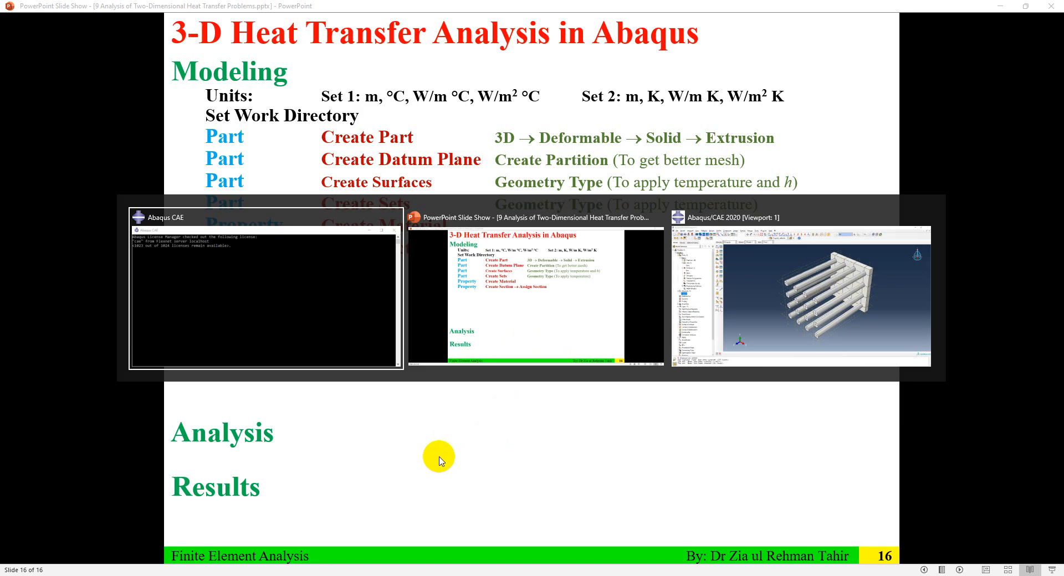
key(Tab)
key(Tab)
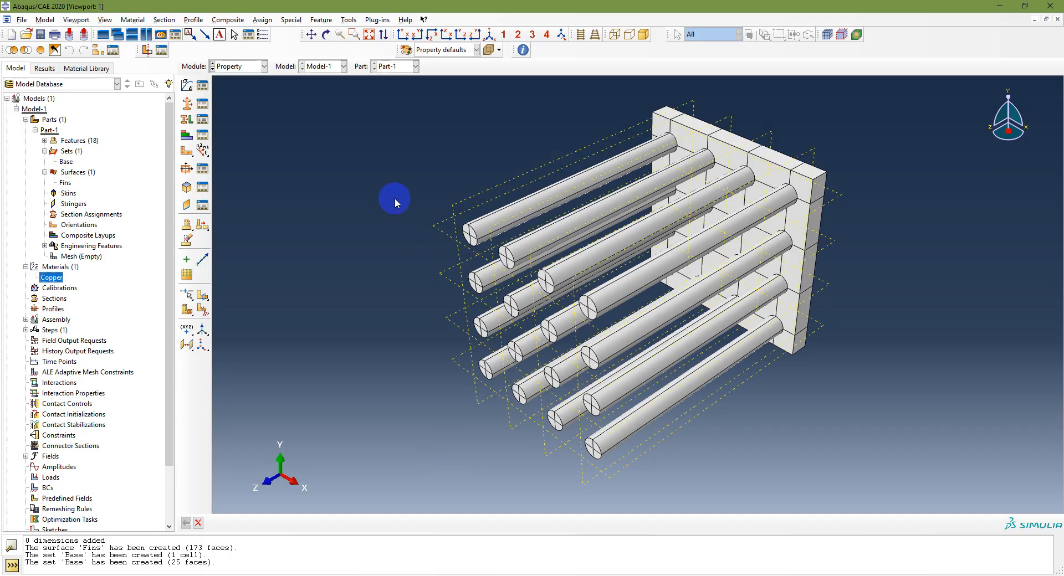
Step: Create Section-1 as a solid homogeneous section using the Copper material
click(187, 105)
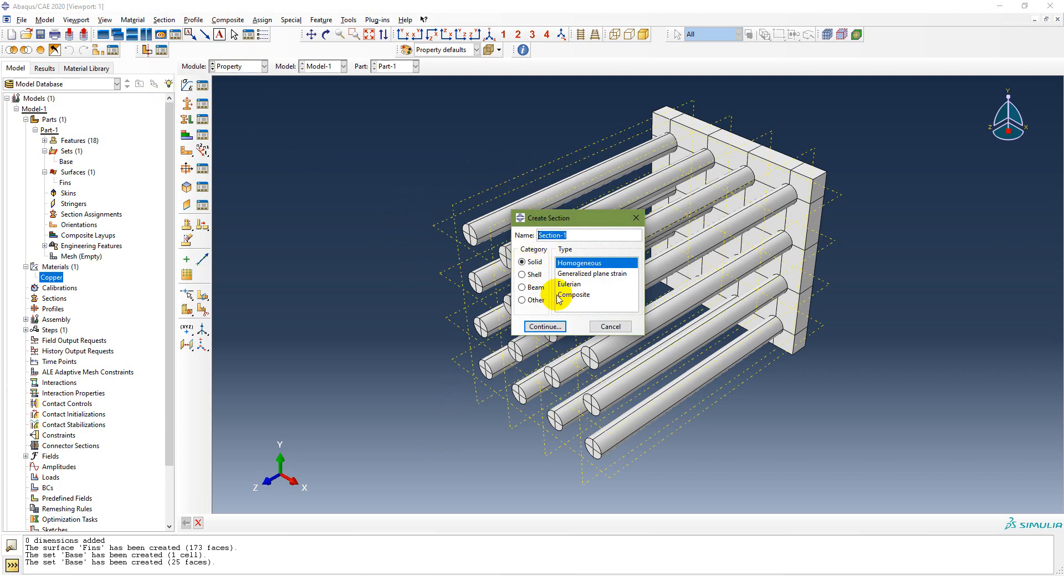
click(545, 327)
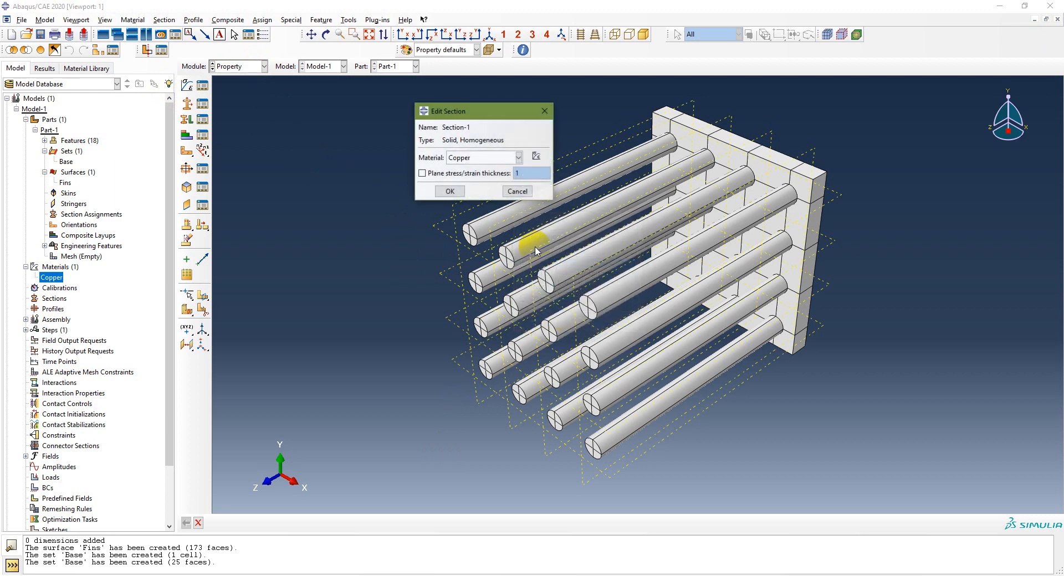
click(451, 191)
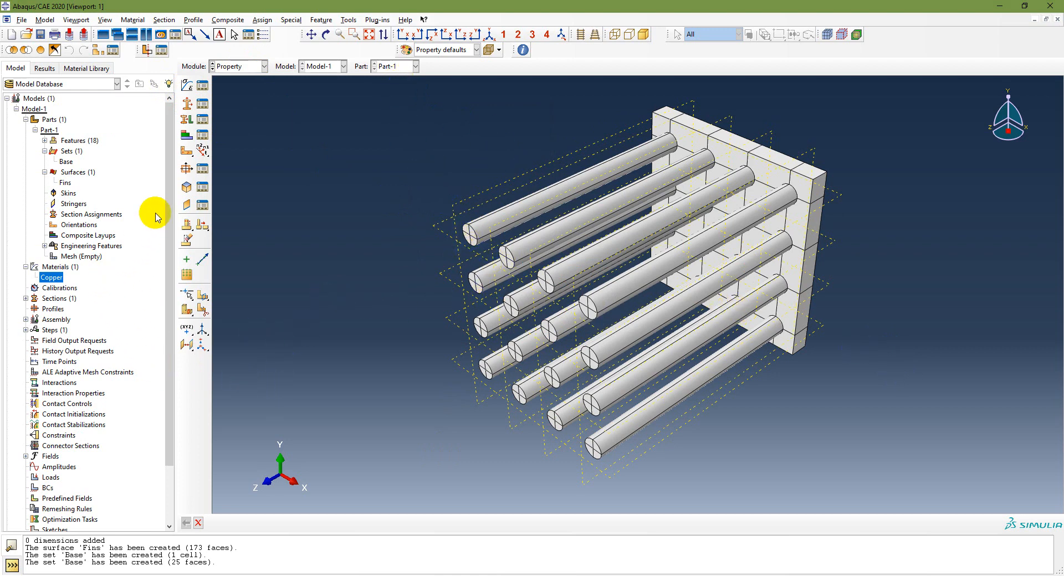
Step: Assign Section-1 to the entire pin-fin part without creating a set
double_click(93, 215)
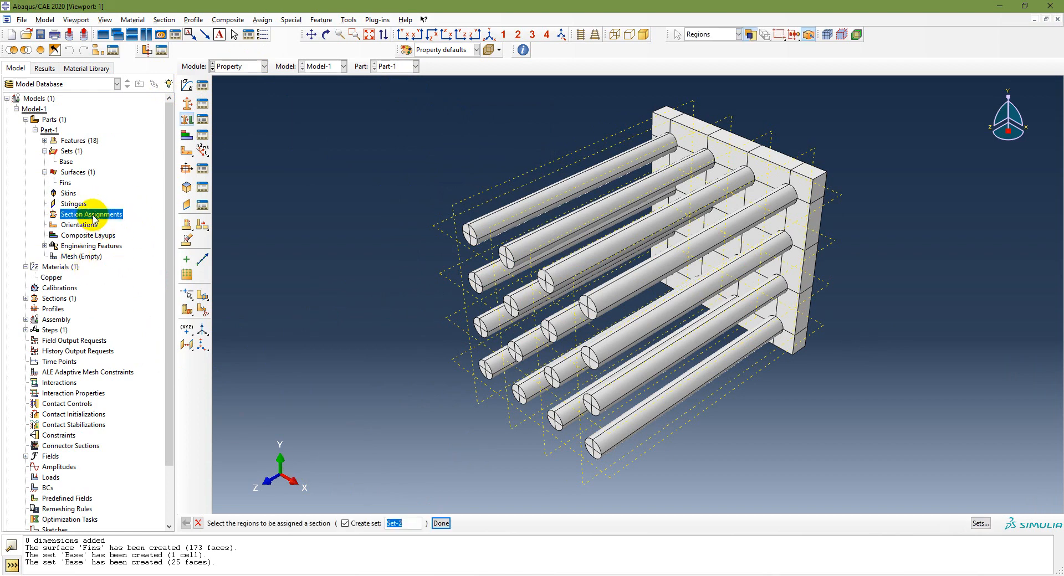
click(345, 523)
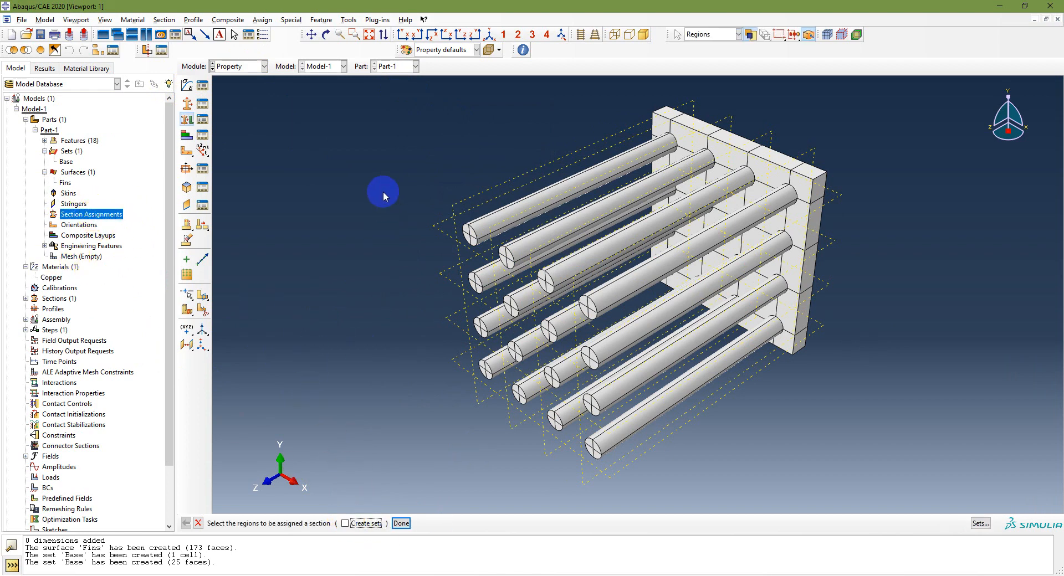
drag(391, 102, 975, 470)
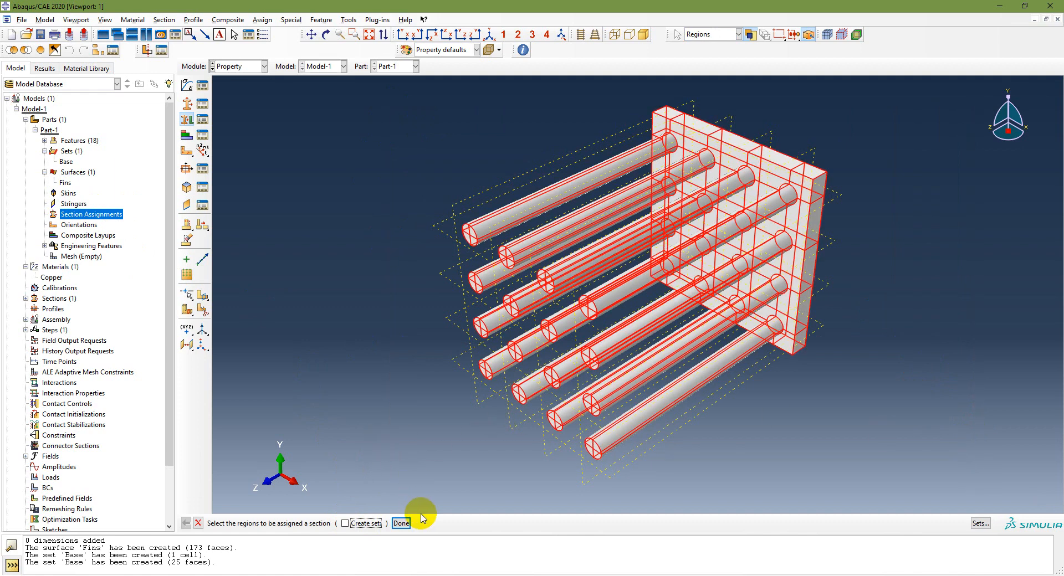
click(401, 523)
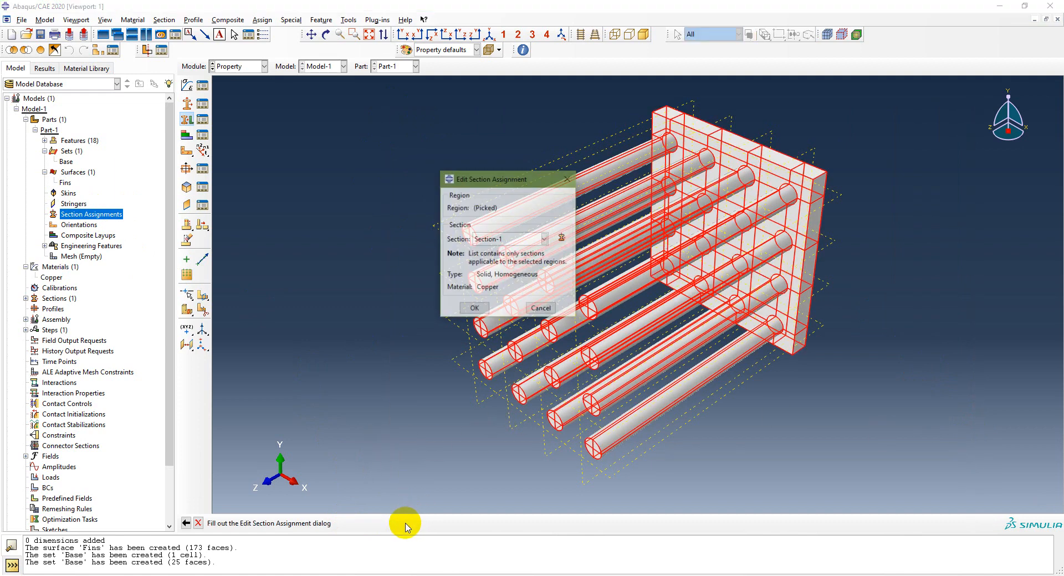
click(472, 308)
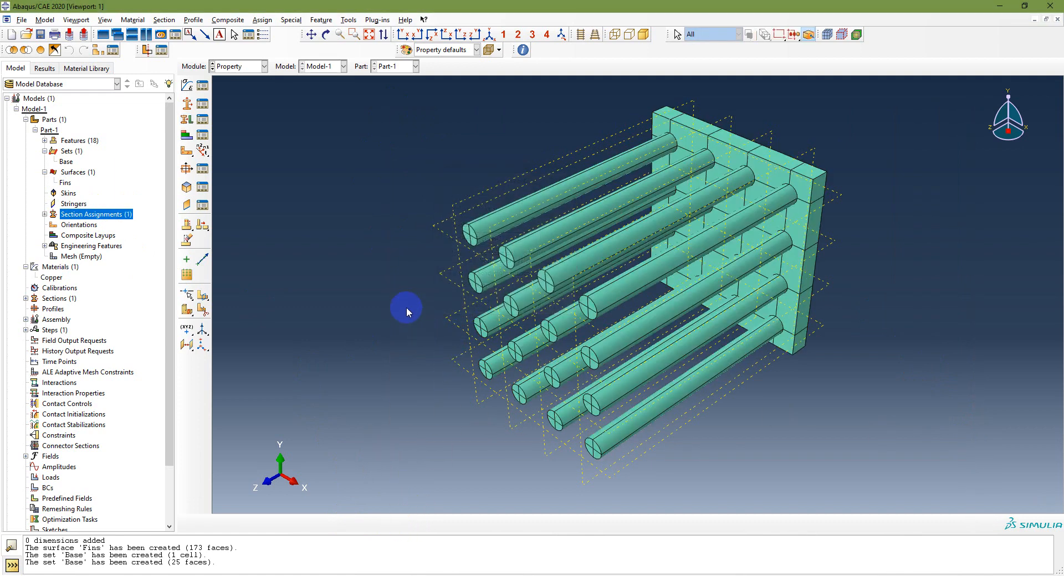
key(alt+Tab)
key(alt+Tab)
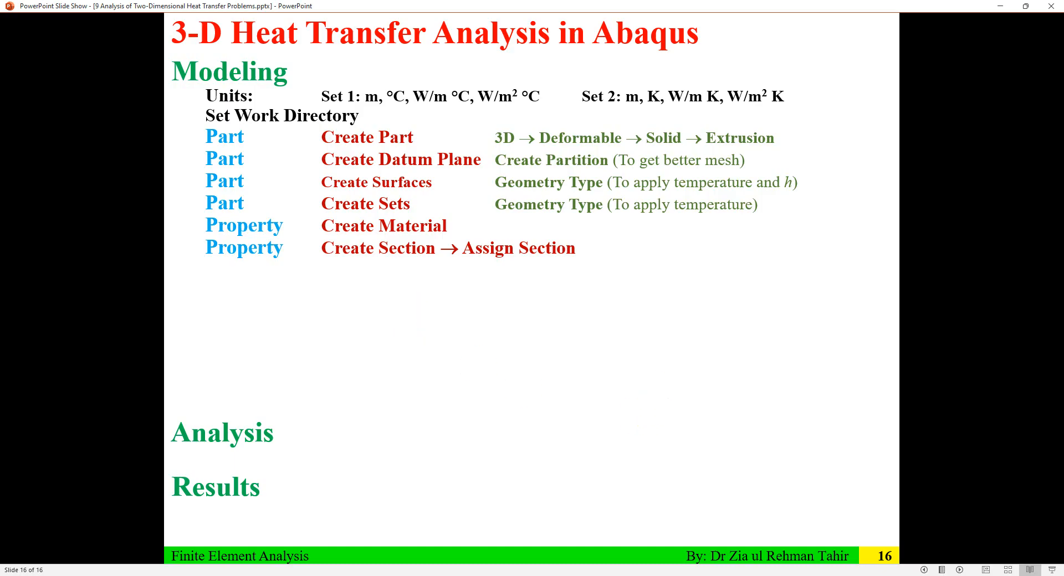
Step: Reveal the Mesh line (Seed Part → Assign Mesh Controls → Mesh Part → Assign Element Type) on slide 16
click(488, 282)
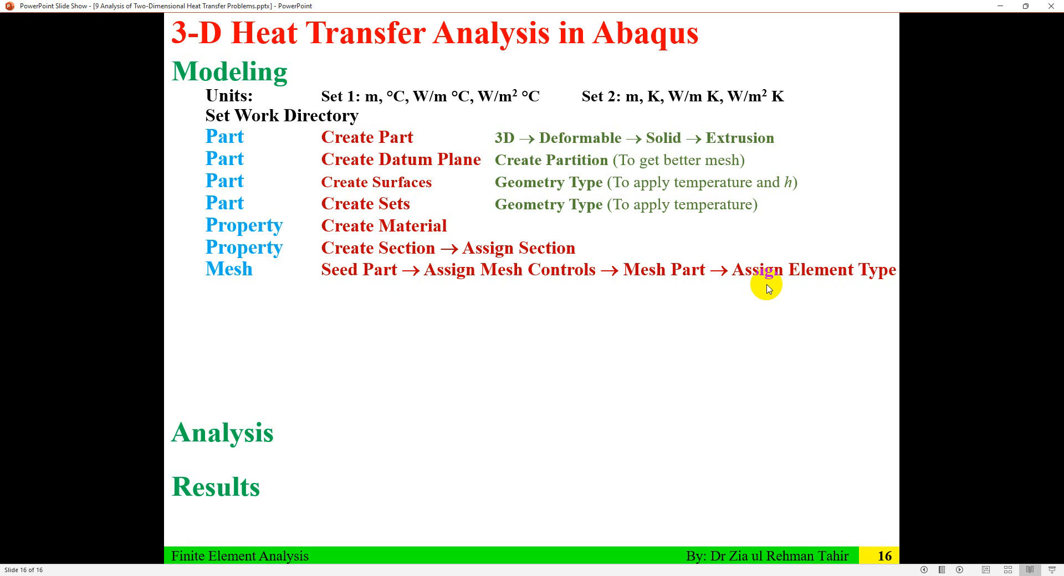
key(alt+Tab)
key(alt+Tab)
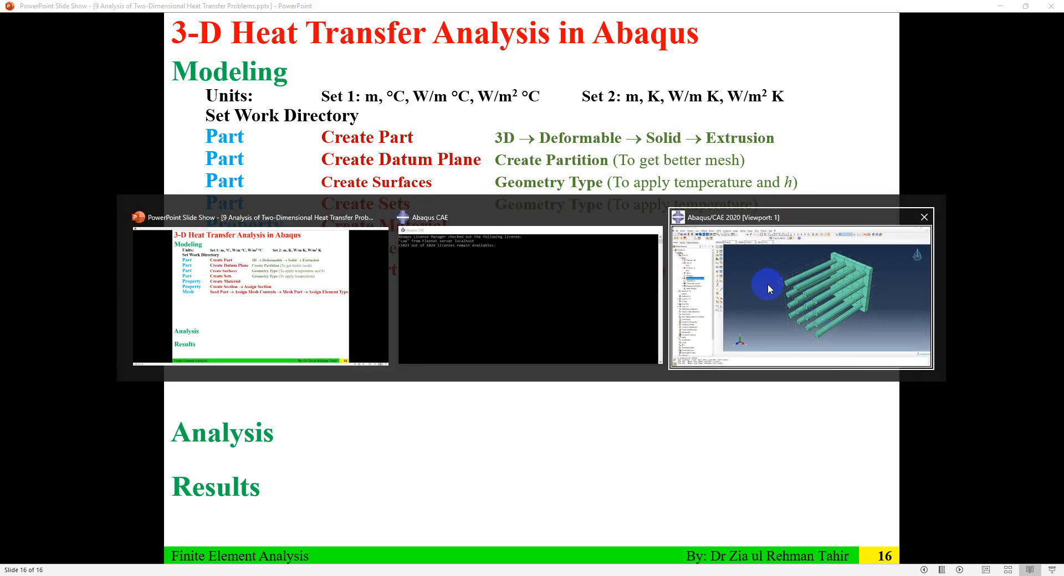
Step: In the Mesh module, seed Part-1 with an approximate global size of 0.5e-3
click(250, 66)
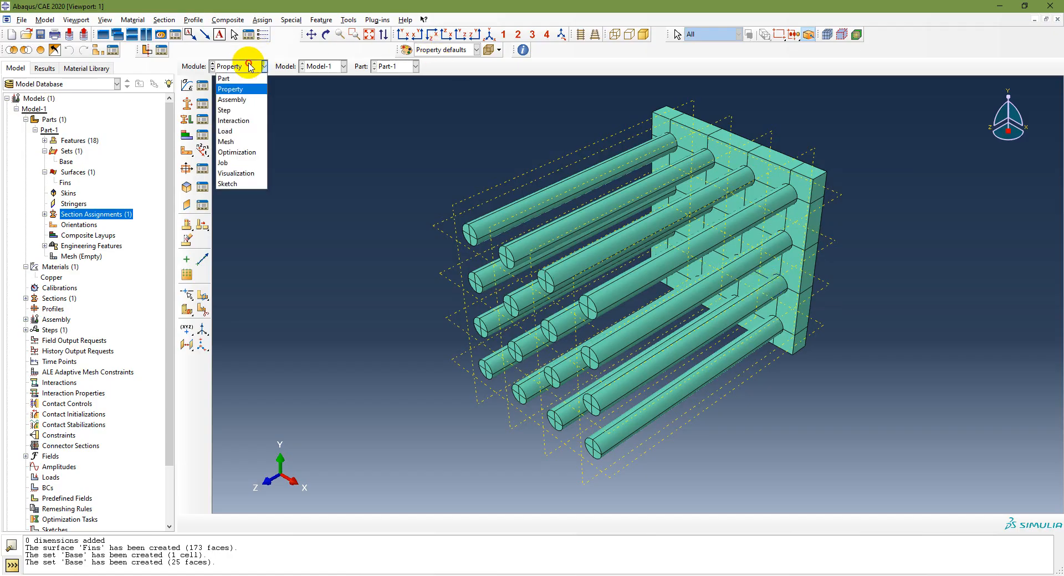
click(243, 141)
click(186, 86)
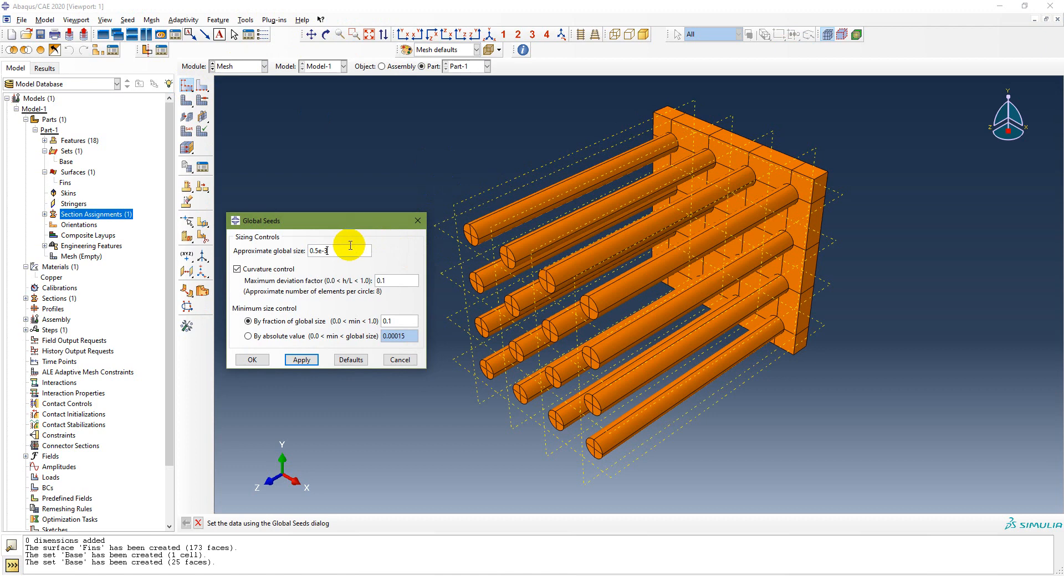
click(300, 360)
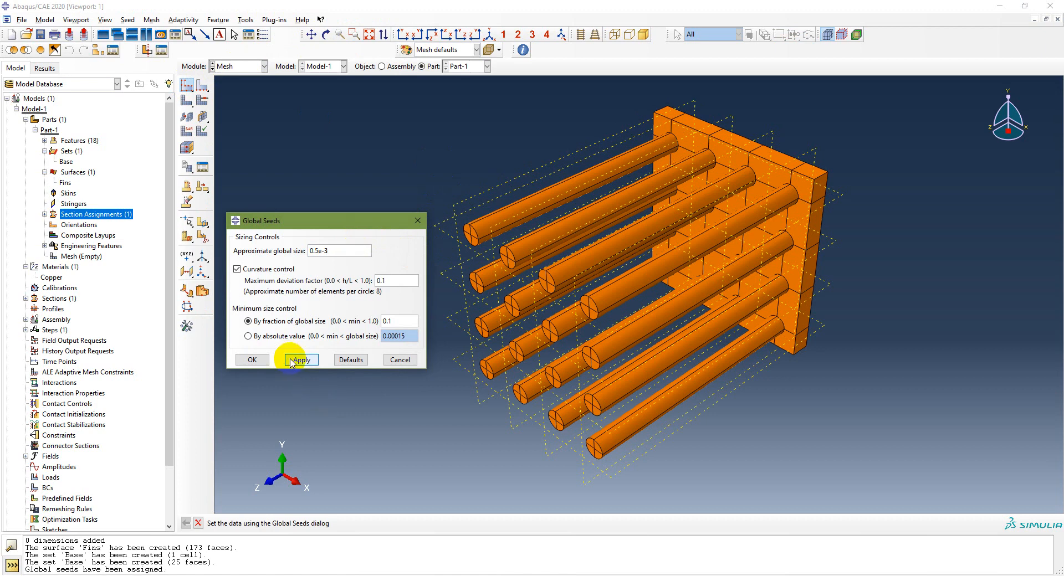
click(248, 360)
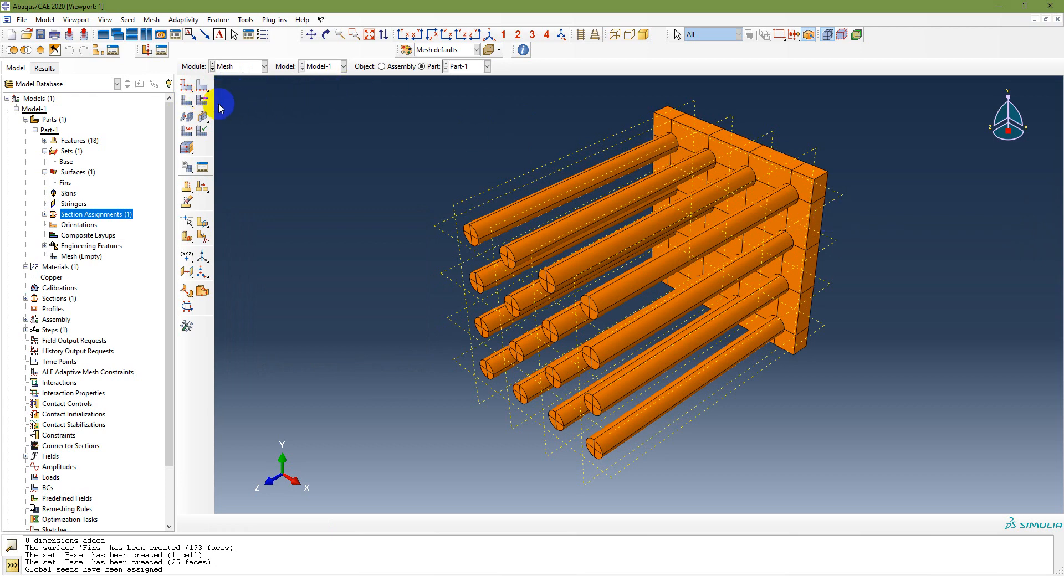
Step: Set free tetrahedral mesh controls and mesh Part-1, producing 205654 quadratic tet elements
click(202, 100)
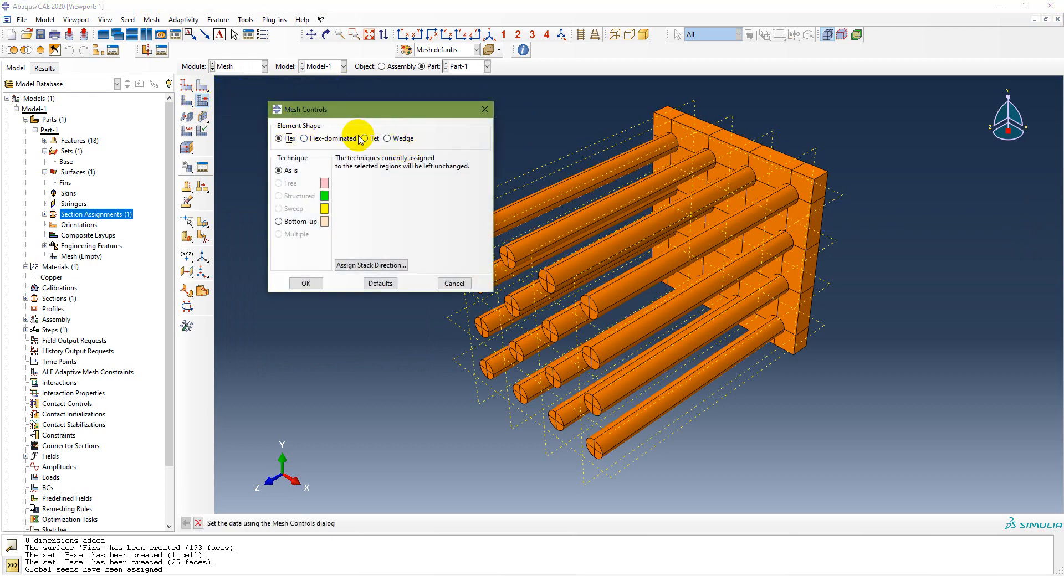
click(363, 139)
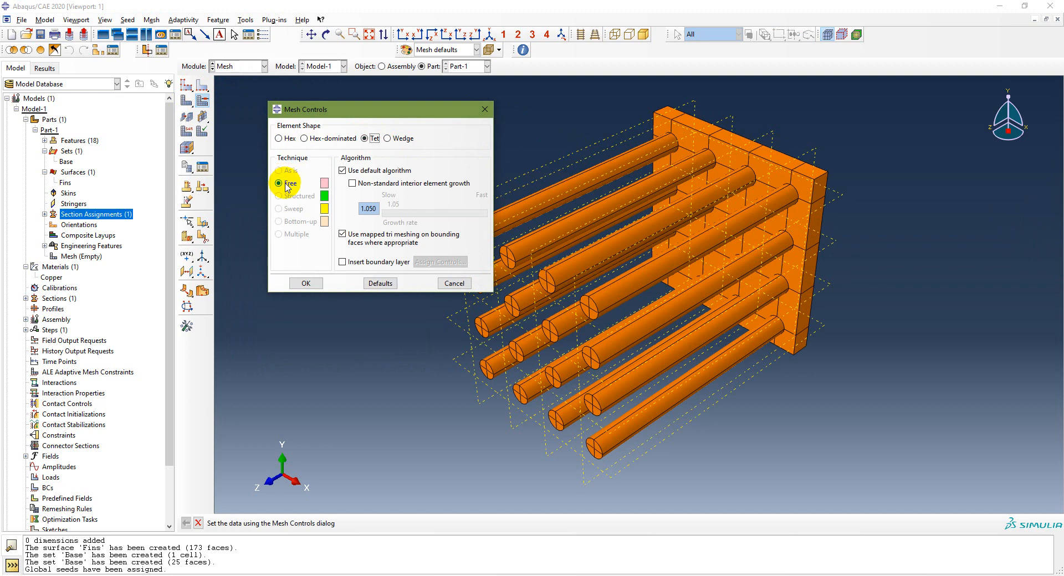
click(306, 284)
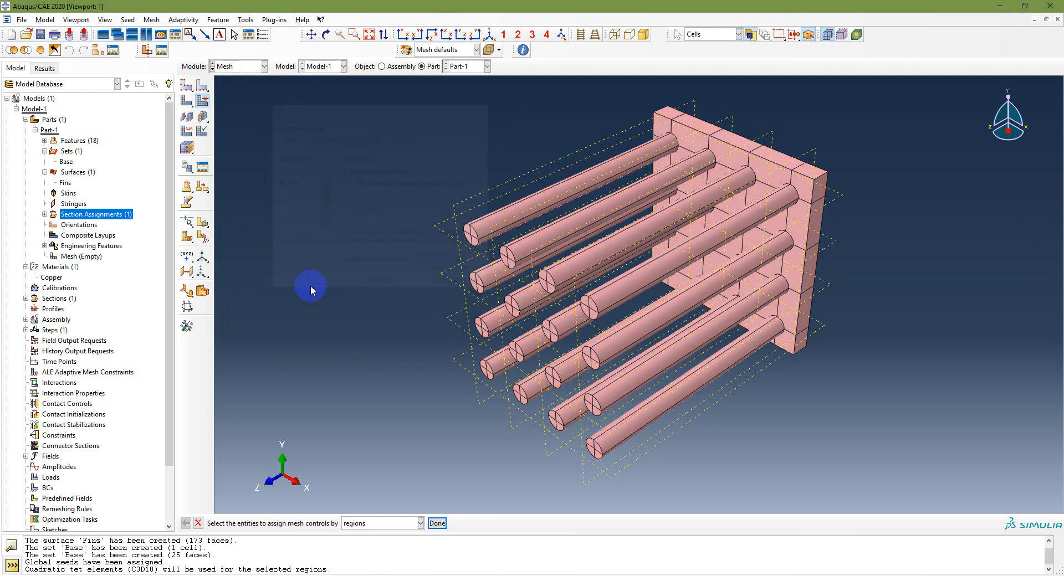
click(186, 100)
click(284, 524)
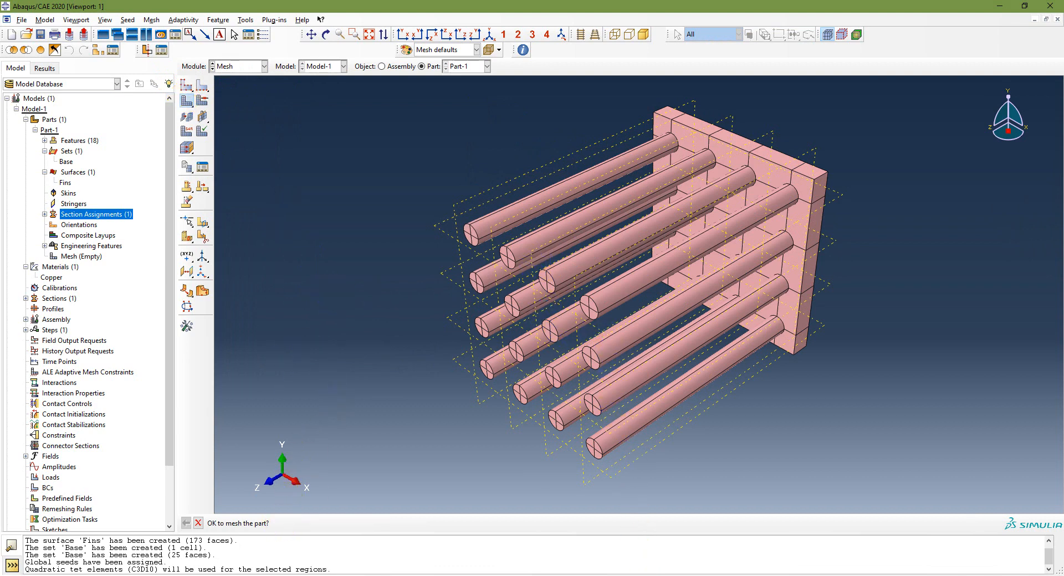
click(188, 136)
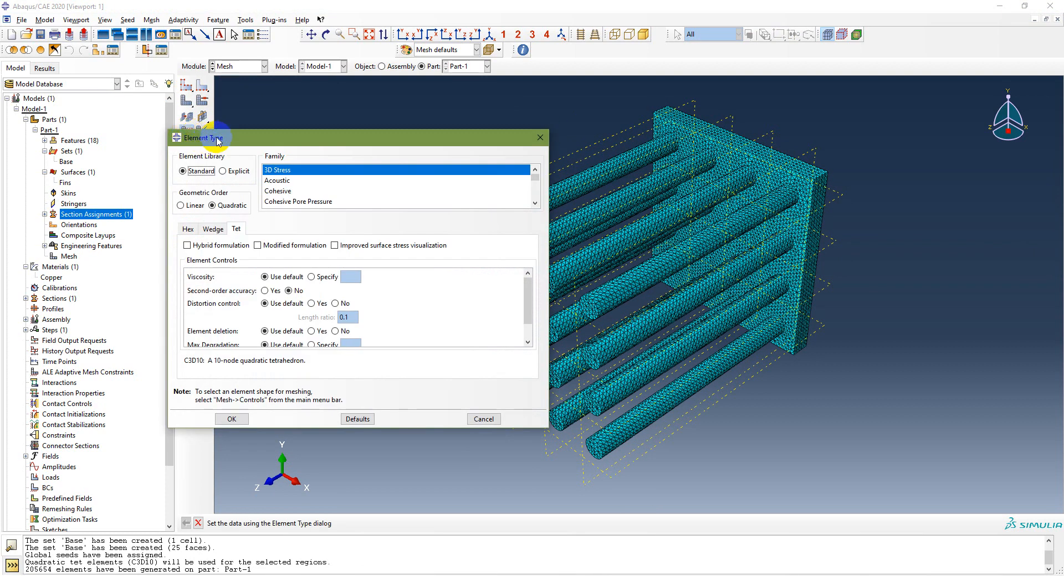
Step: Change Part-1's element type to DC3D10 heat transfer tetrahedra and restore the isometric view
scroll(341, 172, down, 2)
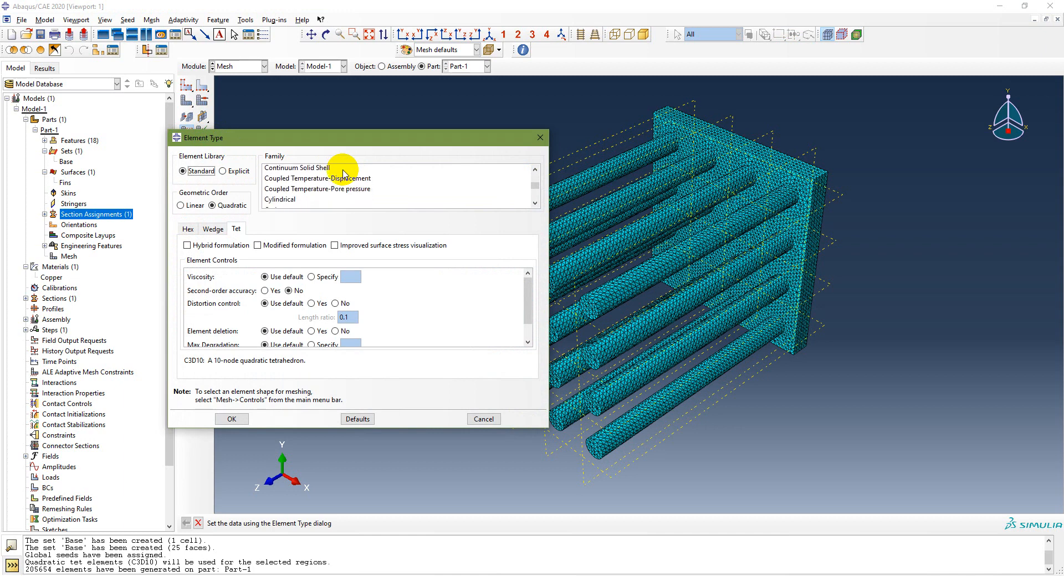
scroll(342, 172, down, 3)
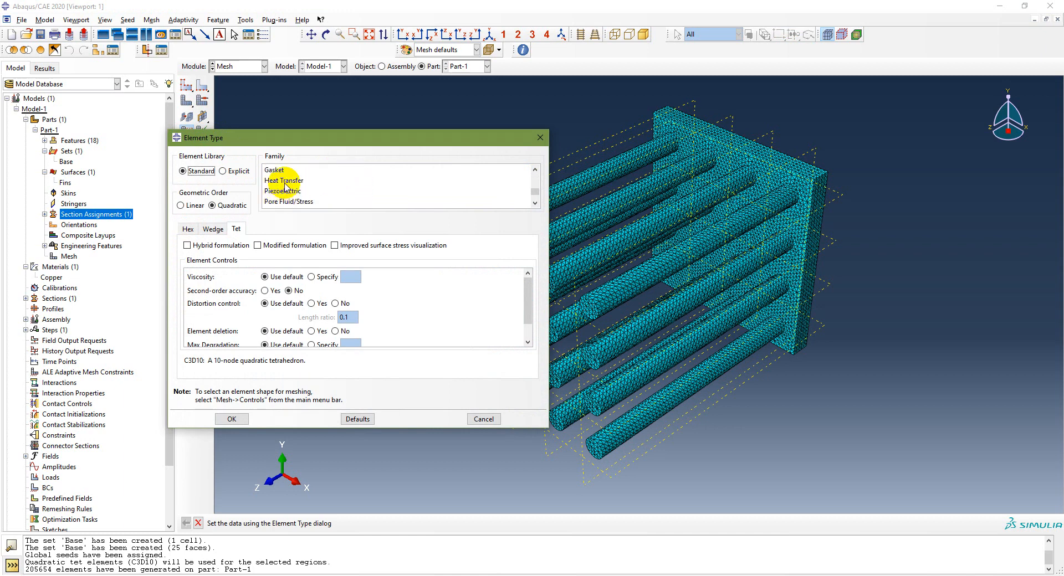
click(285, 185)
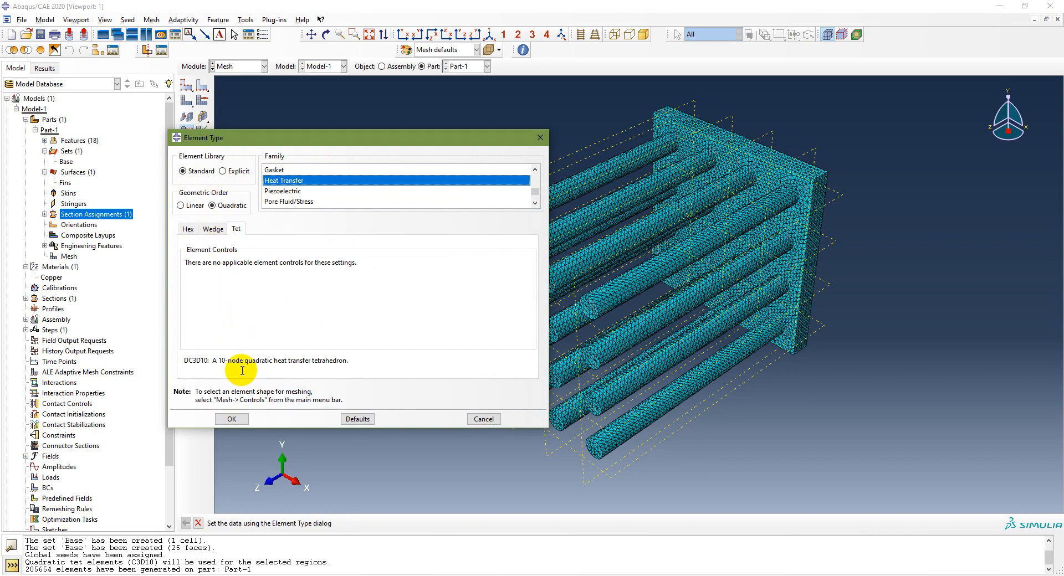
click(230, 420)
scroll(481, 219, up, 3)
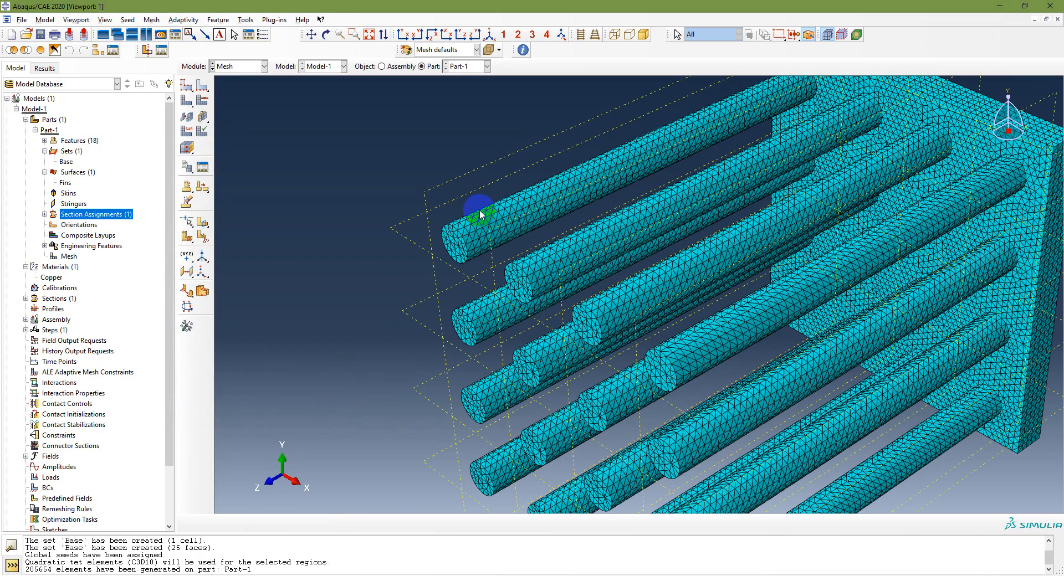
scroll(480, 215, down, 3)
click(489, 35)
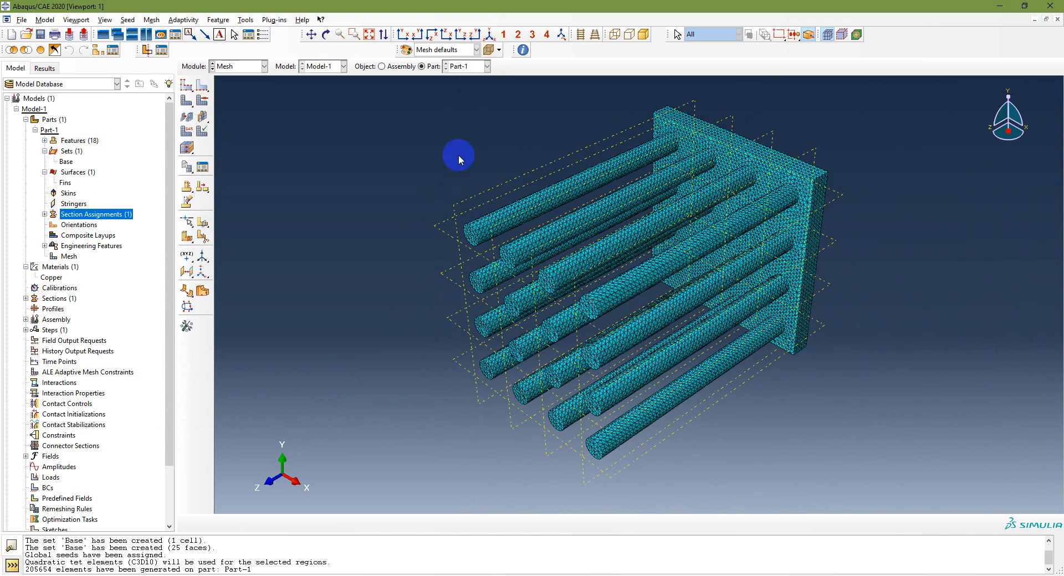
key(alt+Tab)
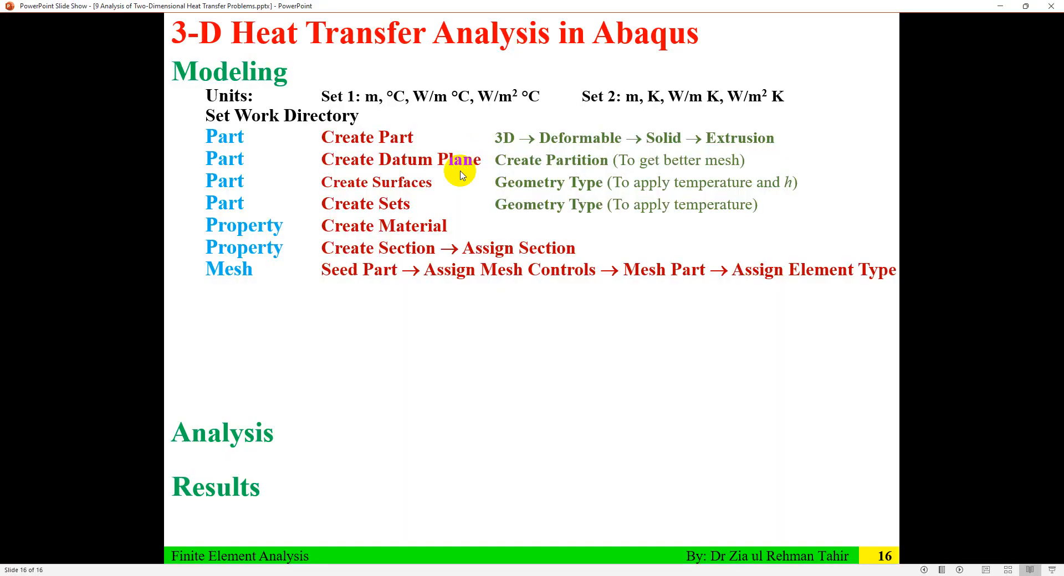
Step: Reveal the Create Set node-type step on slide 16, glance back at slide 15, then return to Abaqus
click(443, 265)
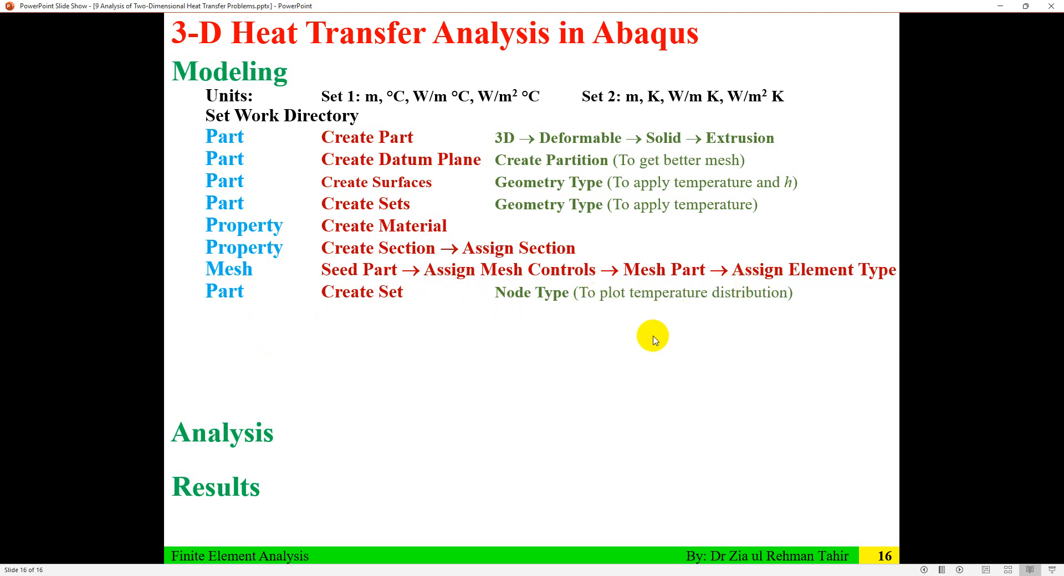
key(Left)
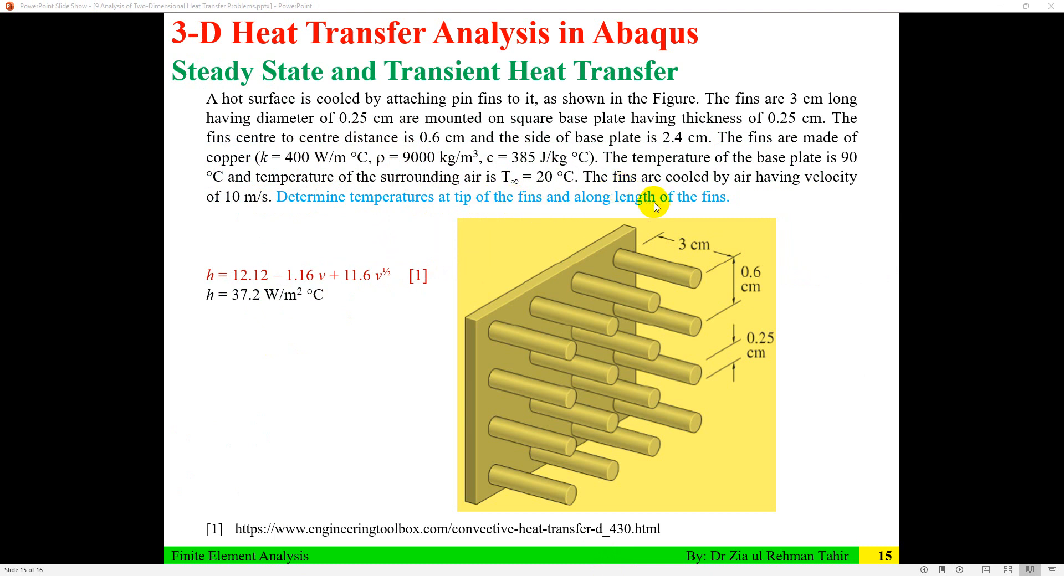
key(alt+Tab)
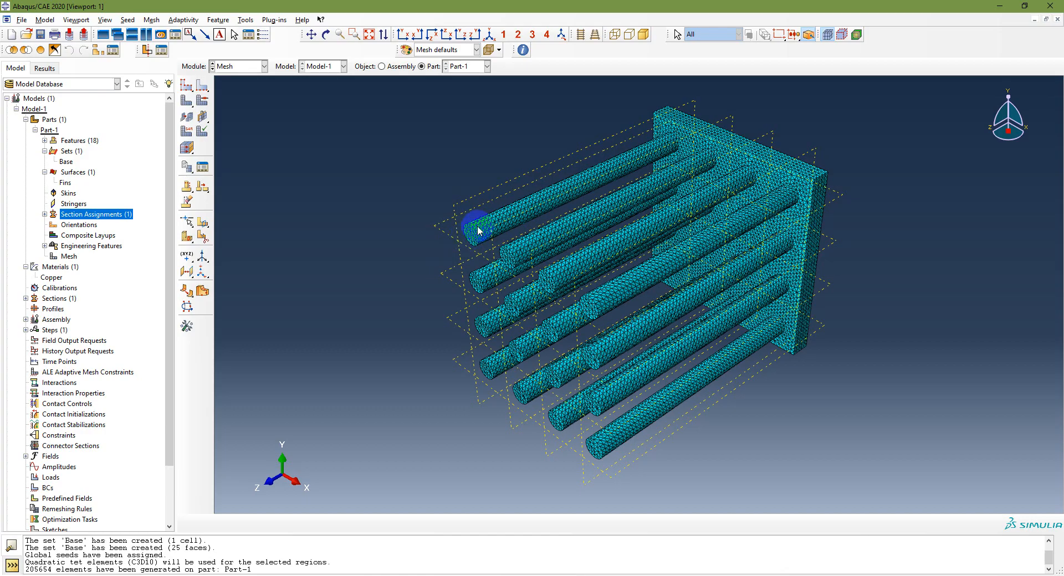
Step: Create a node set named Tip holding one node on the top fin's end face
scroll(471, 239, up, 4)
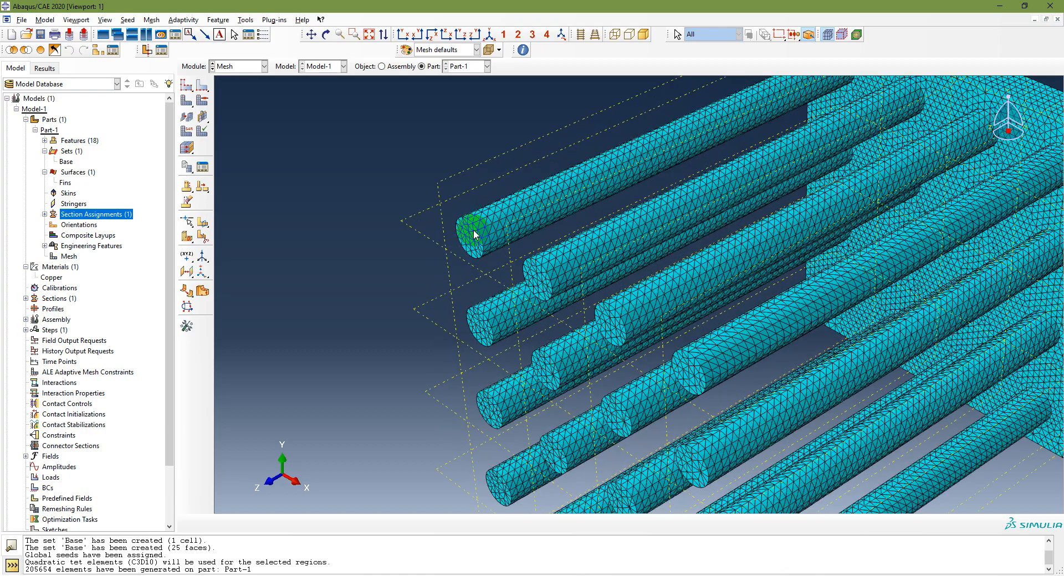
scroll(472, 238, down, 5)
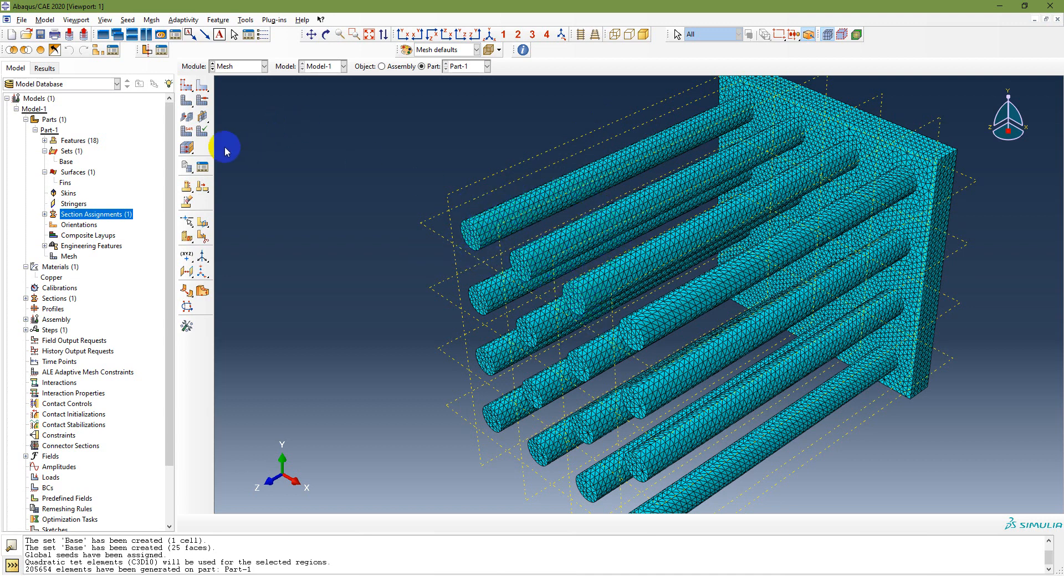
double_click(67, 153)
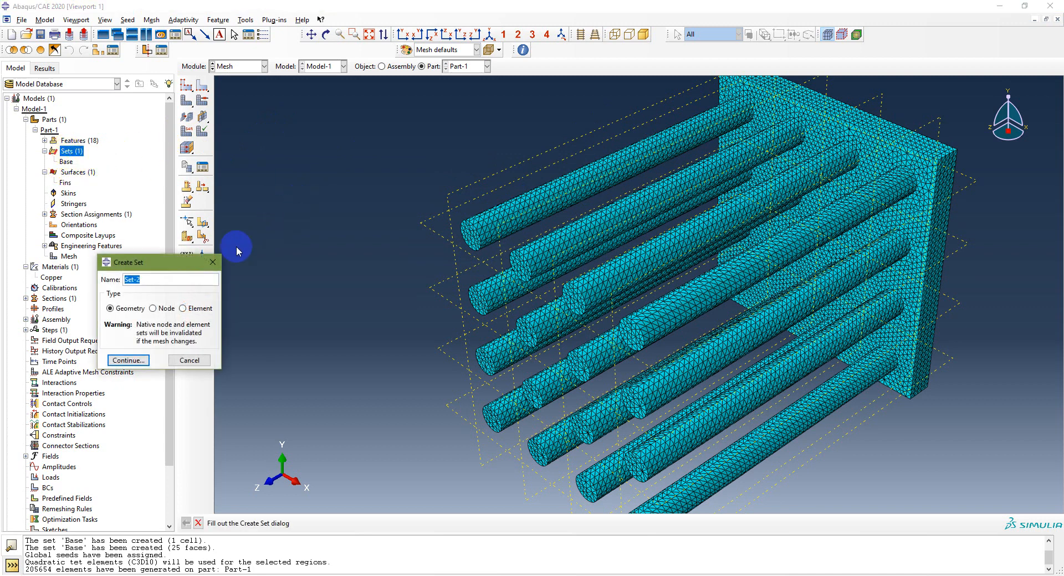
click(153, 308)
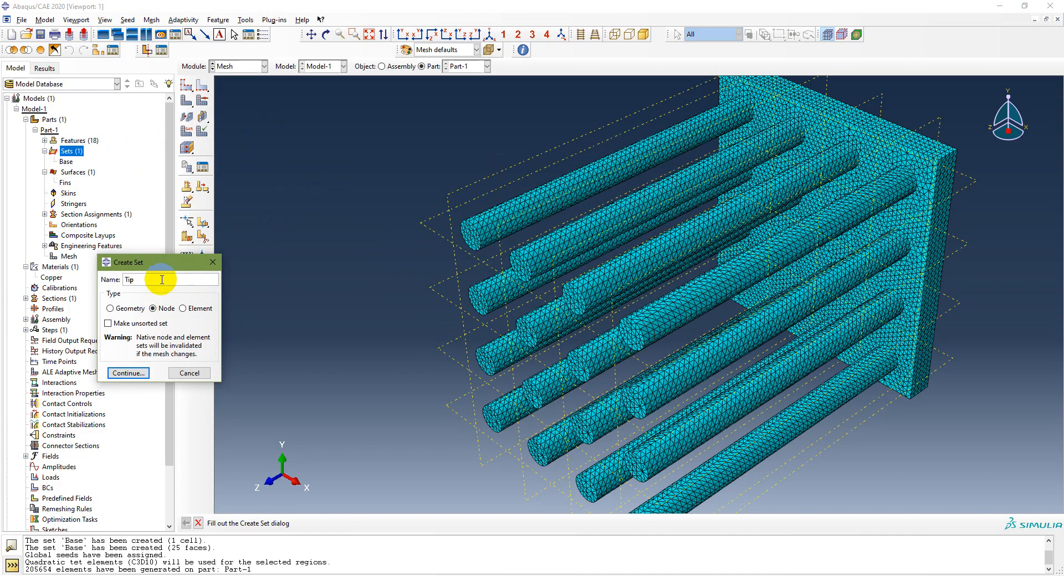
click(128, 372)
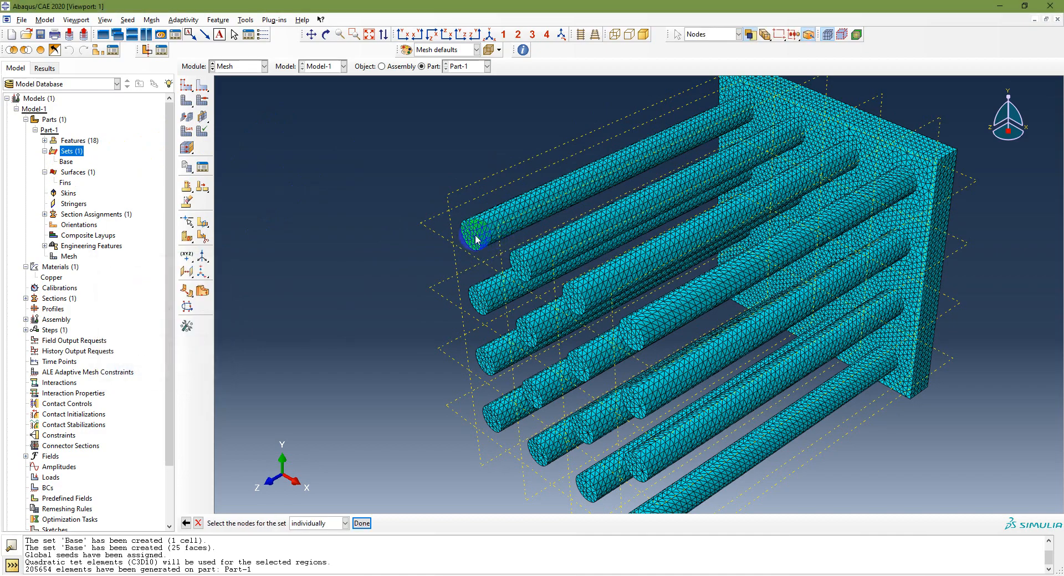
scroll(475, 239, down, 5)
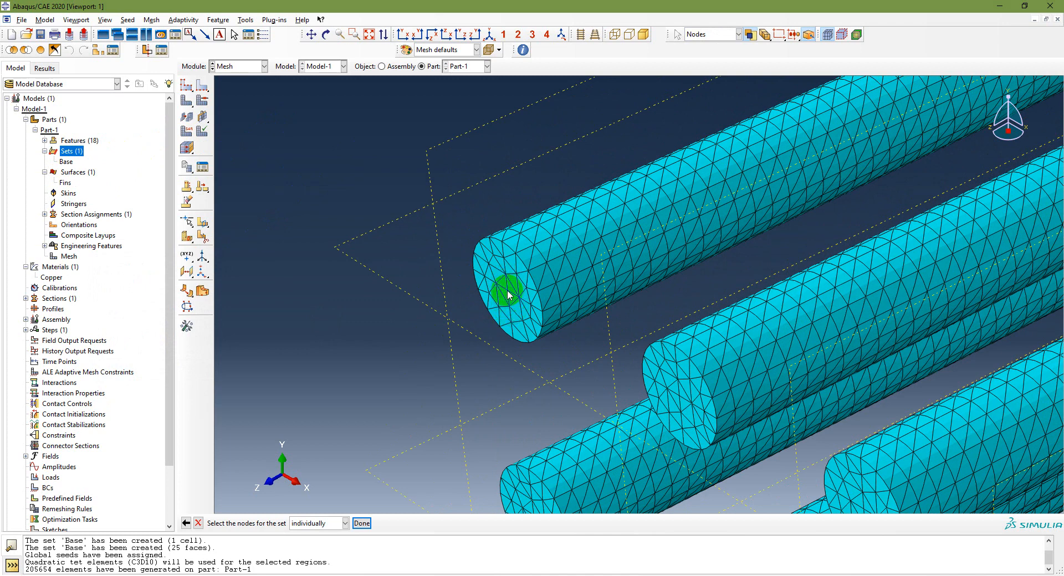
click(508, 292)
click(362, 524)
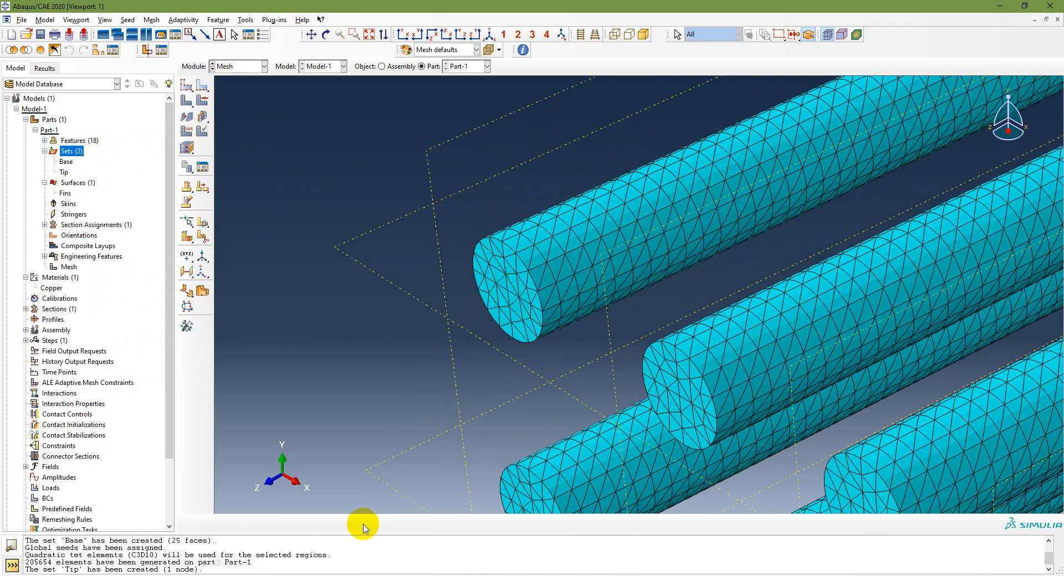
double_click(71, 150)
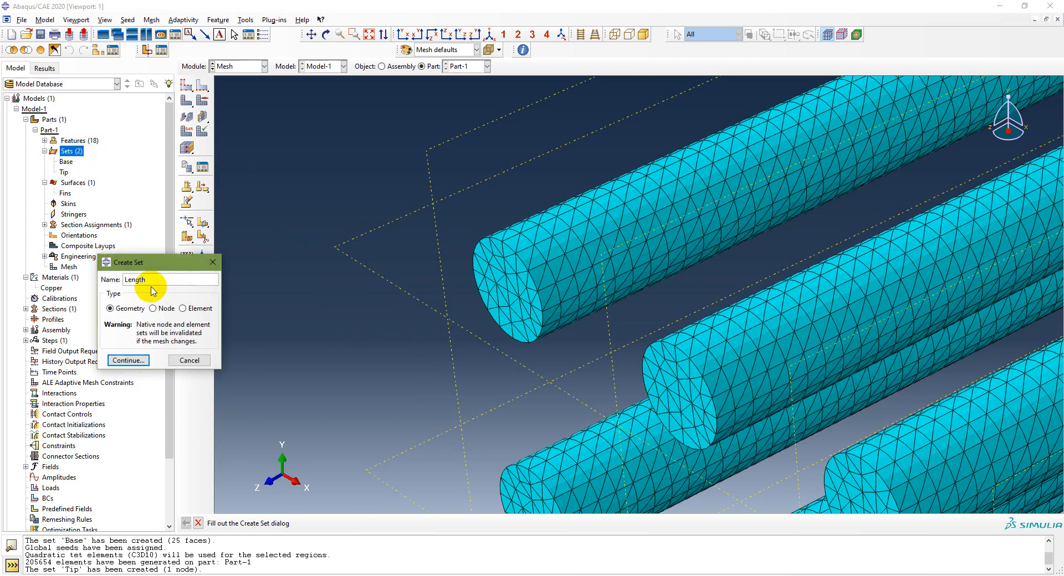
Step: Create the Length node set by picking nodes along the top fin's edge
click(152, 308)
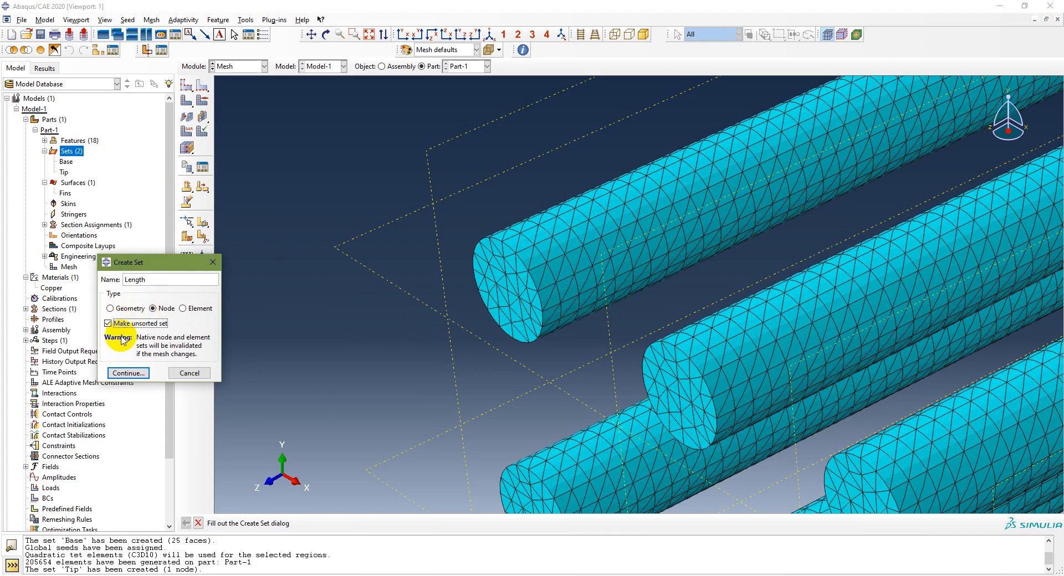
click(128, 372)
scroll(706, 265, up, 6)
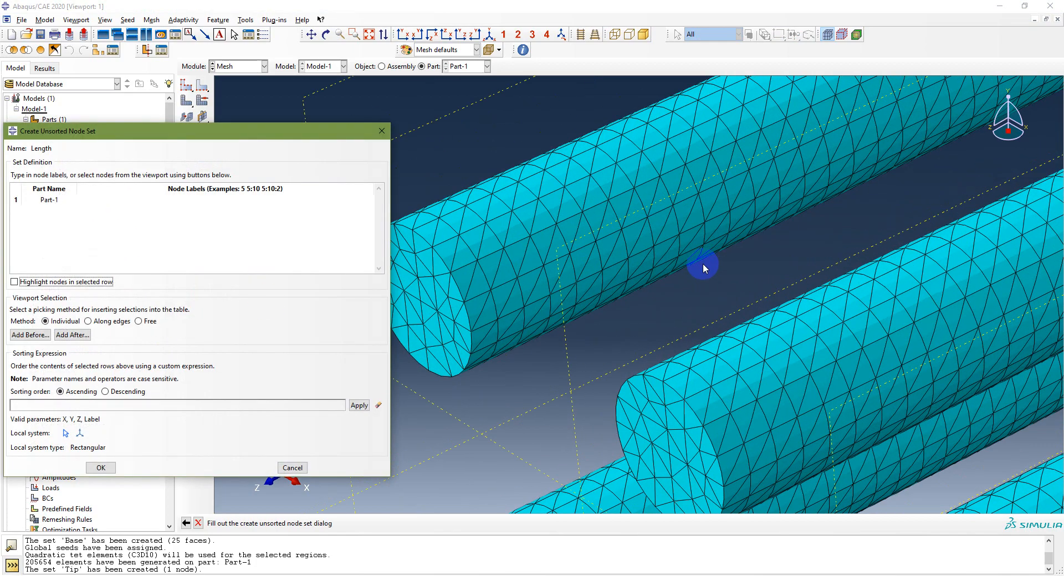
click(369, 34)
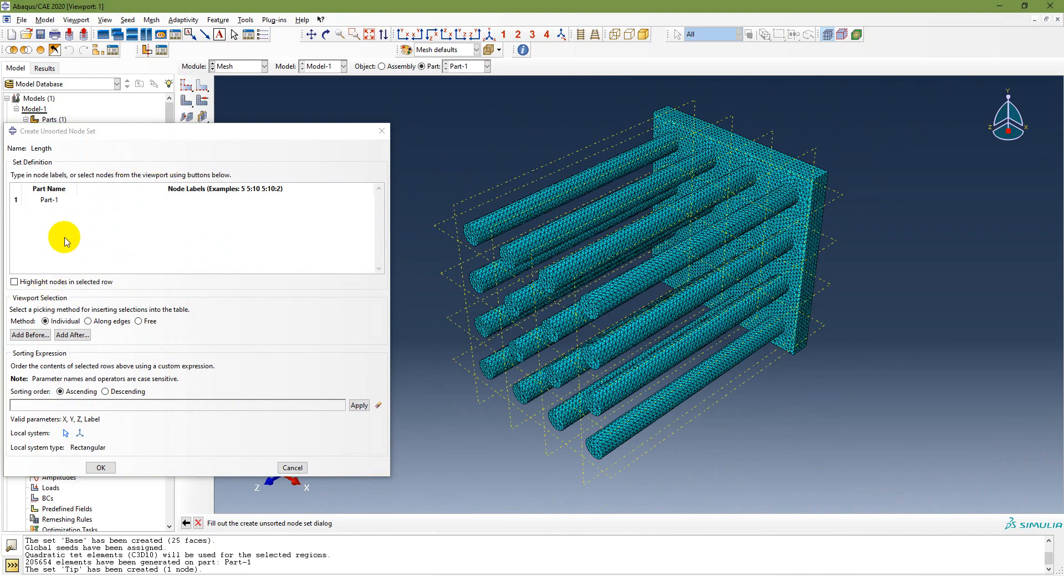
click(90, 323)
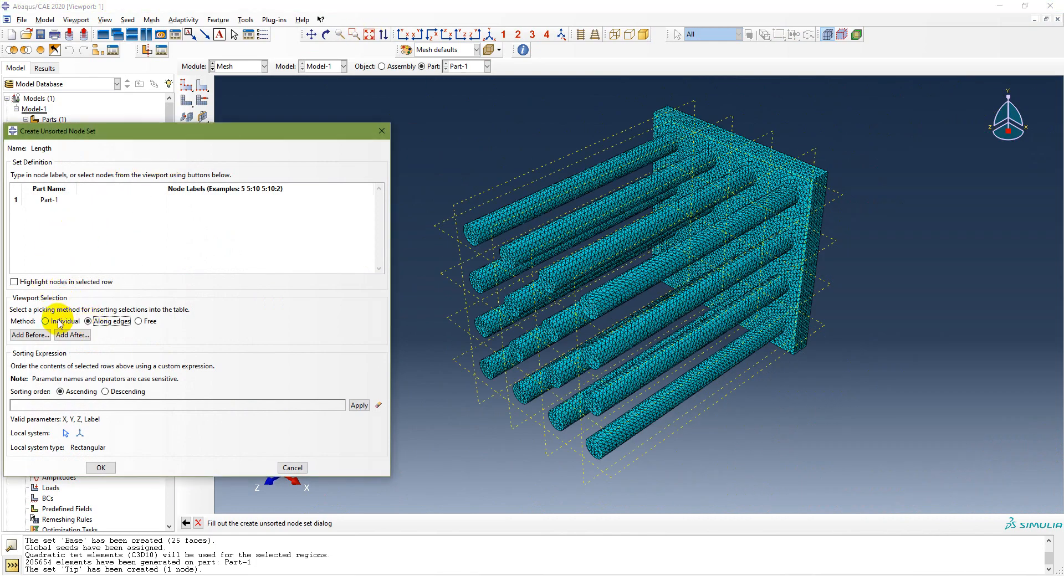
click(28, 335)
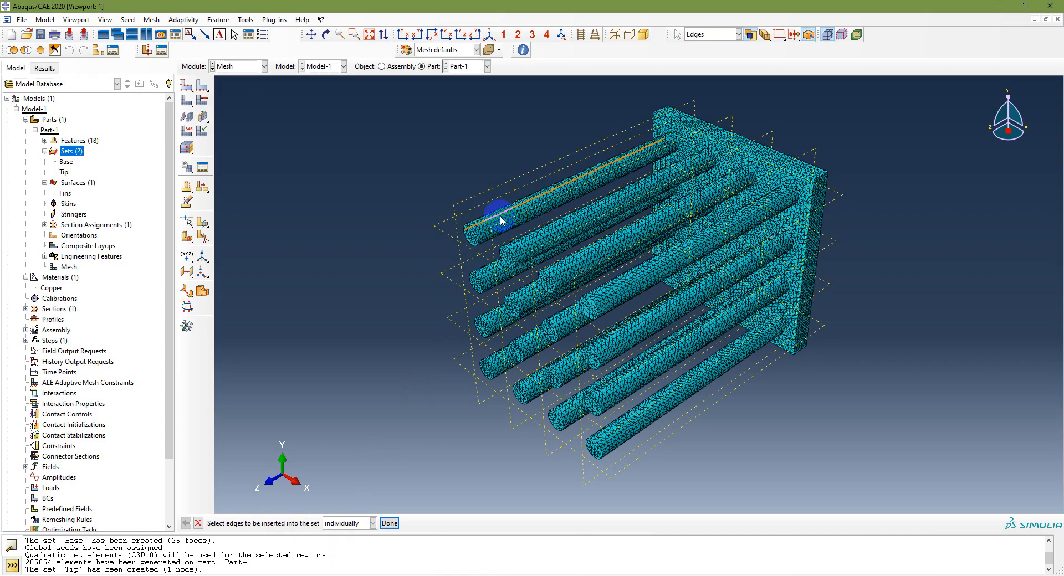
scroll(505, 198, up, 6)
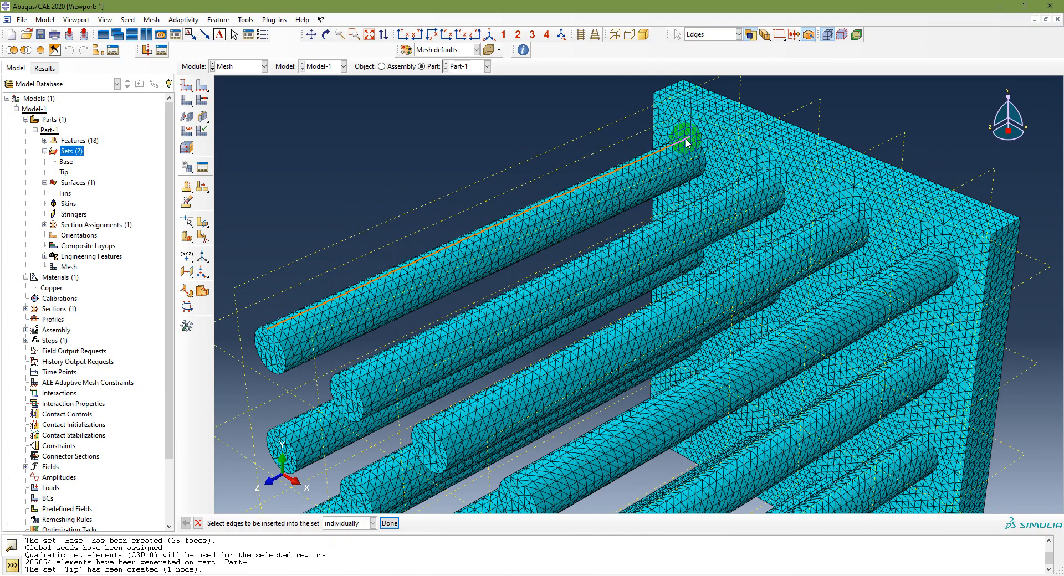
click(393, 521)
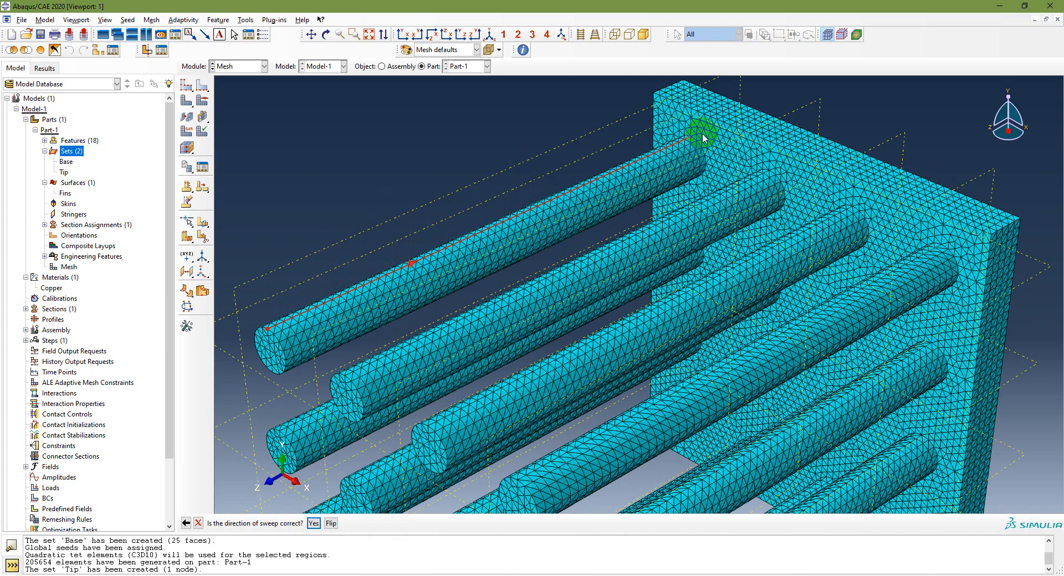
click(313, 524)
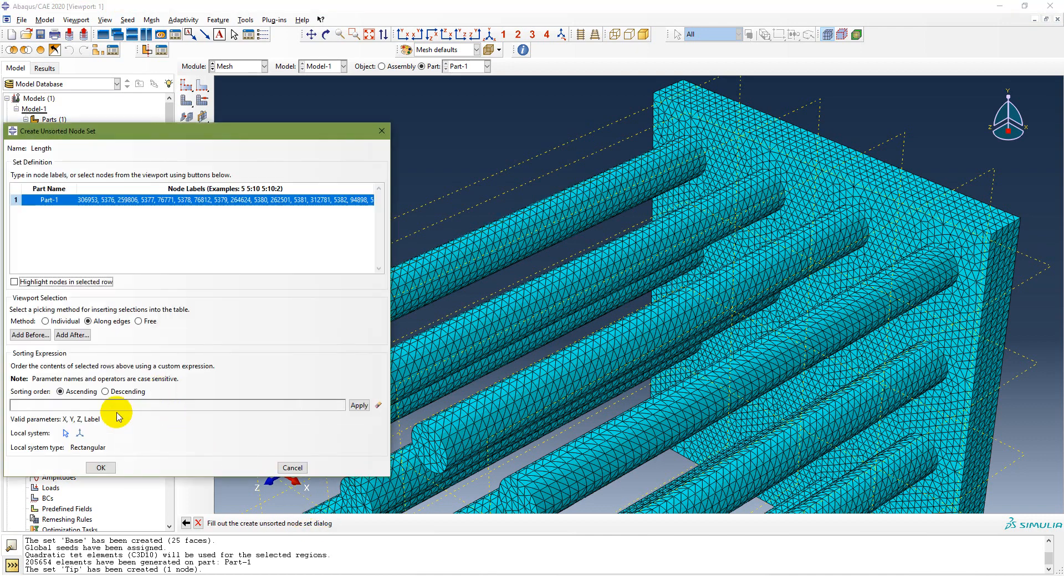
click(99, 466)
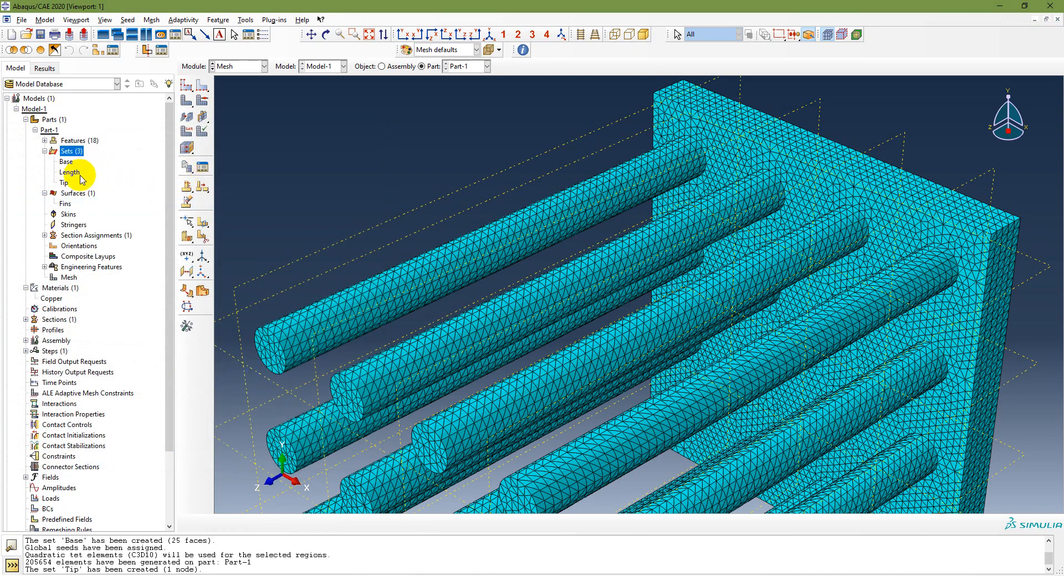
Step: Highlight the Tip and Length sets on the model to check them, then bring up the slides
click(64, 183)
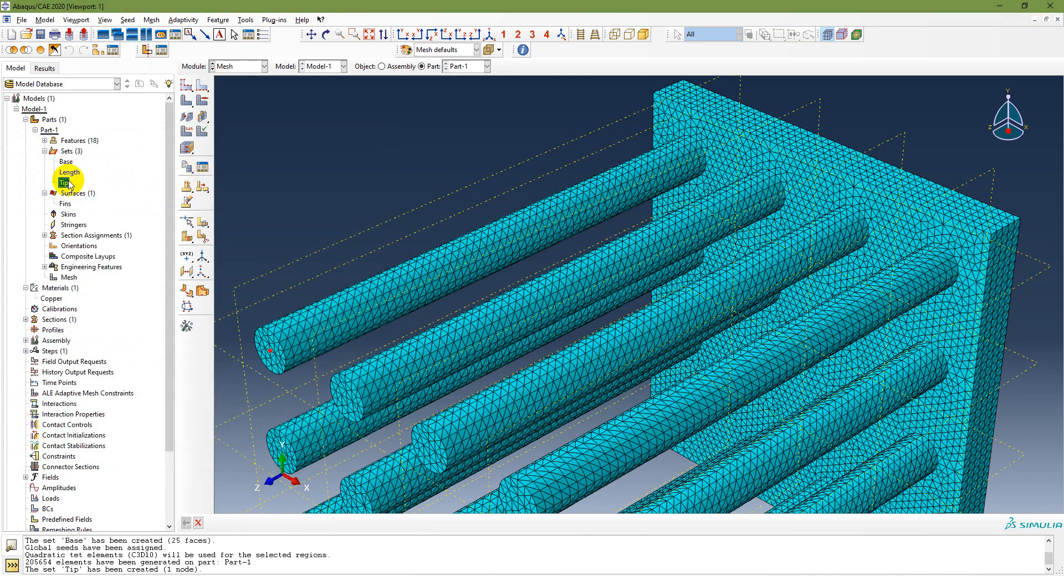
click(76, 173)
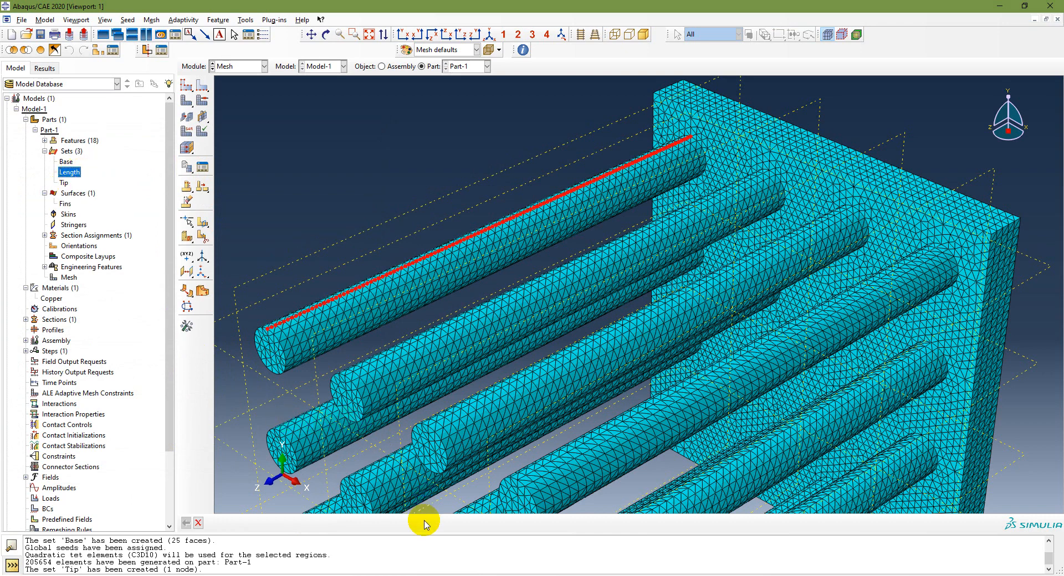
key(alt+Tab)
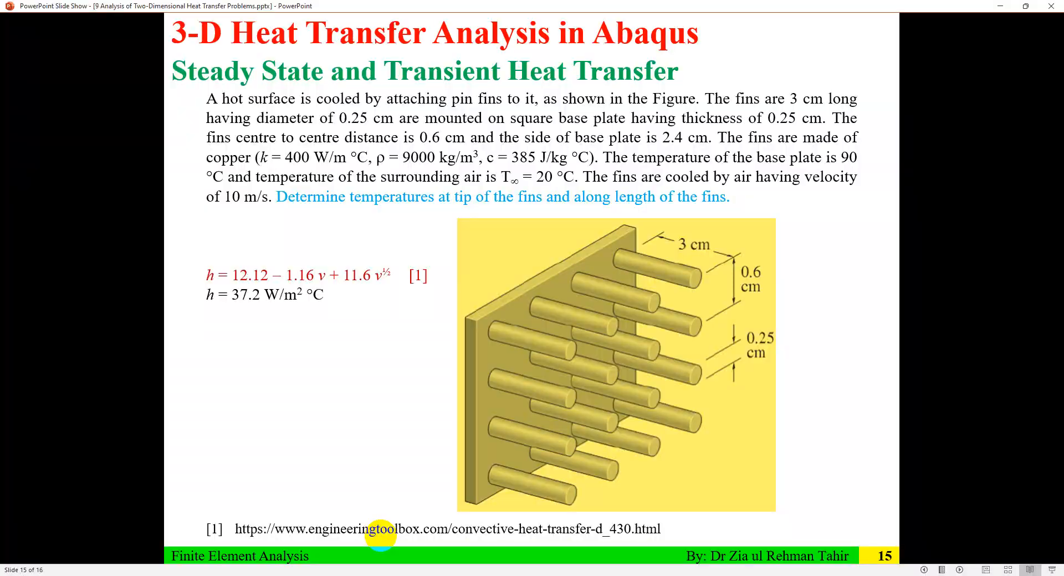
Step: Advance PowerPoint to slide 16's Assembly – Create Instance line, then bring Abaqus/CAE back to the front
key(alt+Tab)
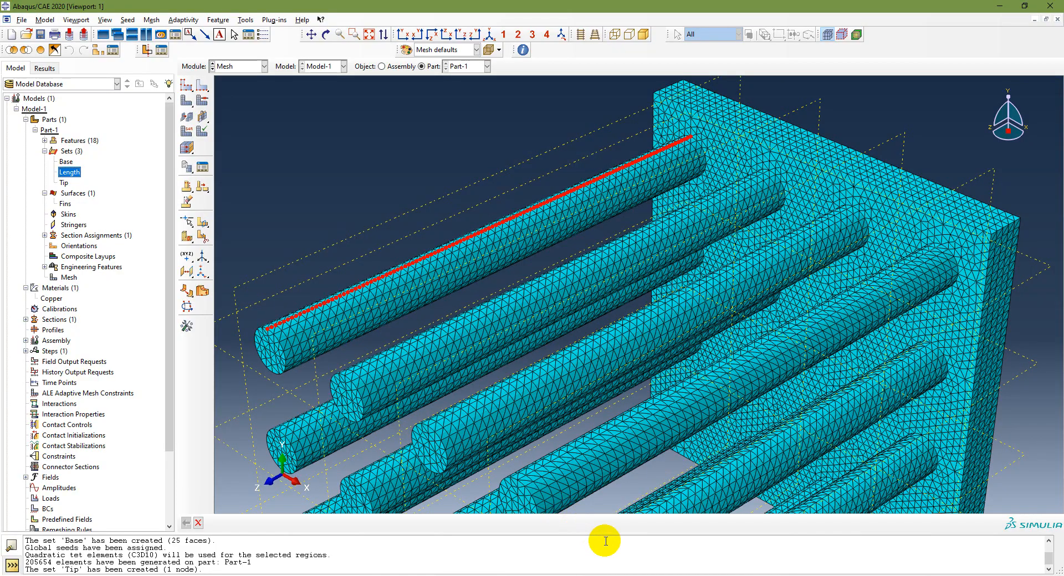
key(alt+Tab)
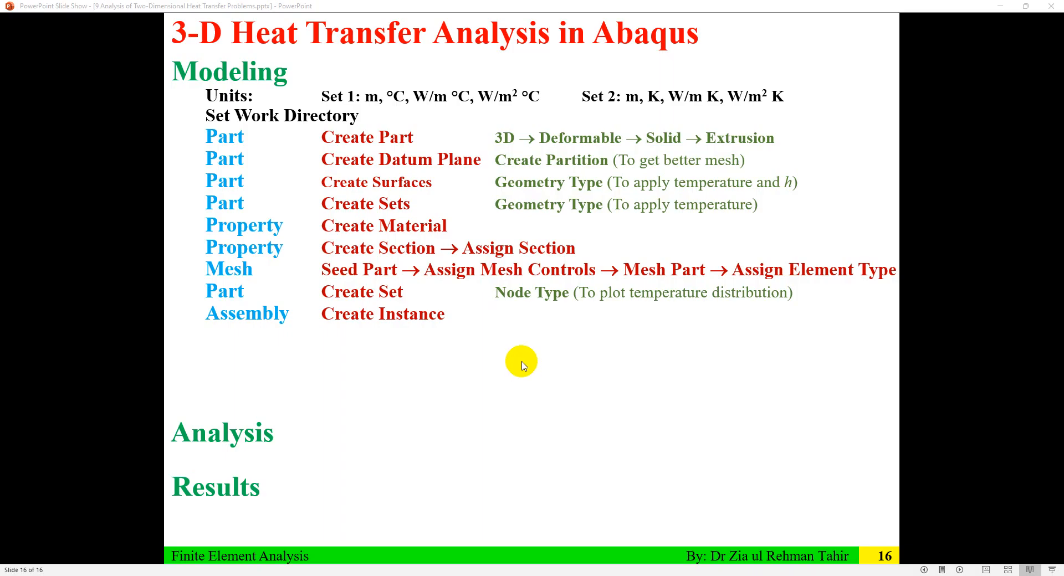
key(alt+Tab)
click(483, 216)
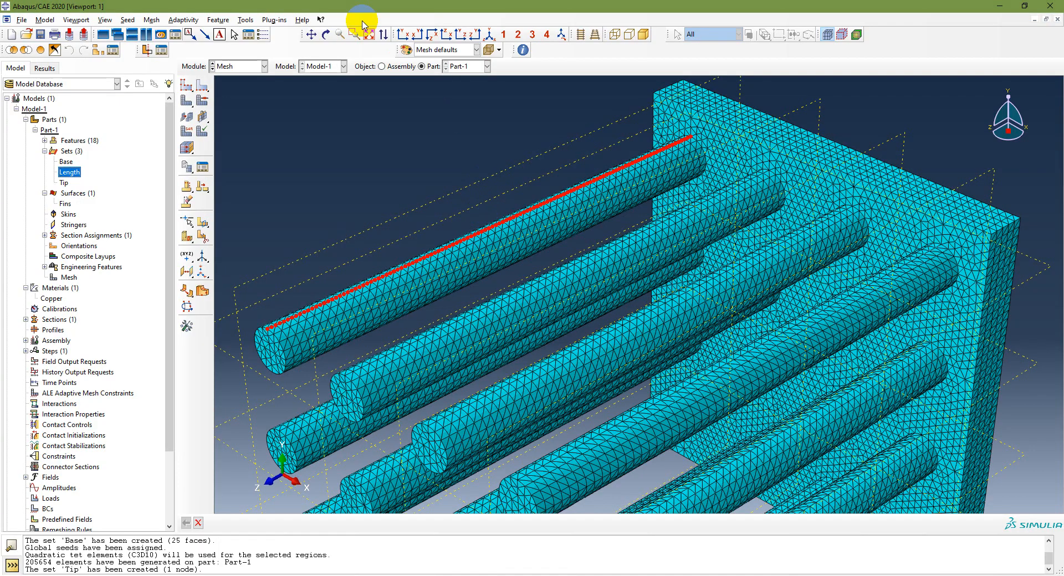
Step: In the Assembly module, place a dependent instance of Part-1, then switch back to the slides
click(247, 66)
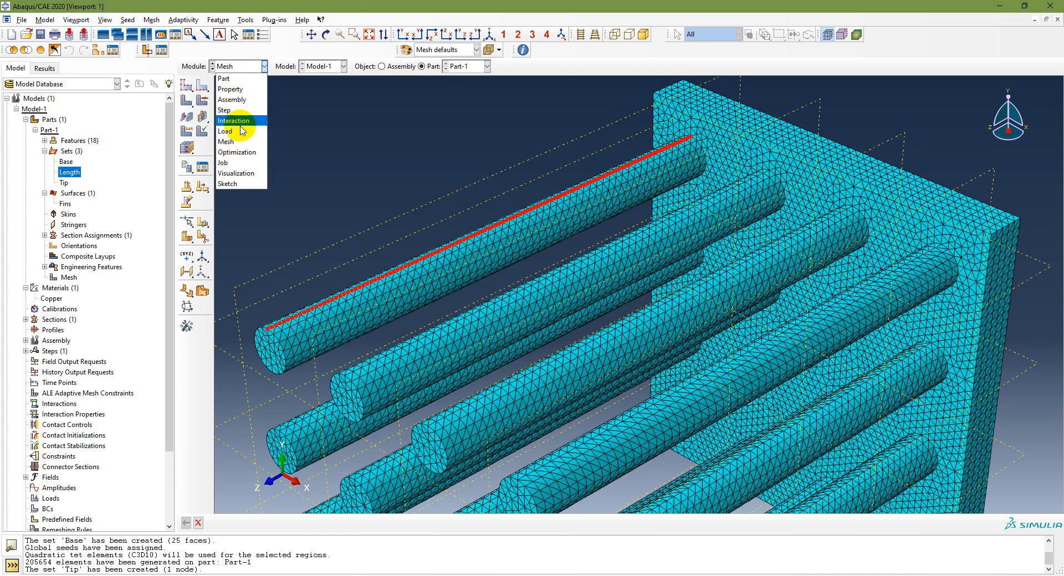
click(247, 101)
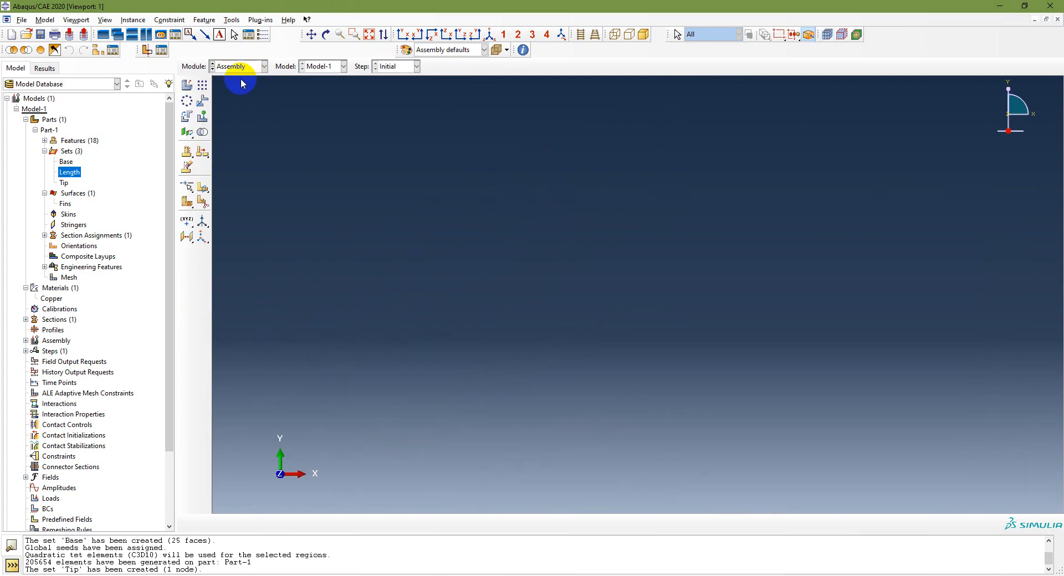
click(187, 85)
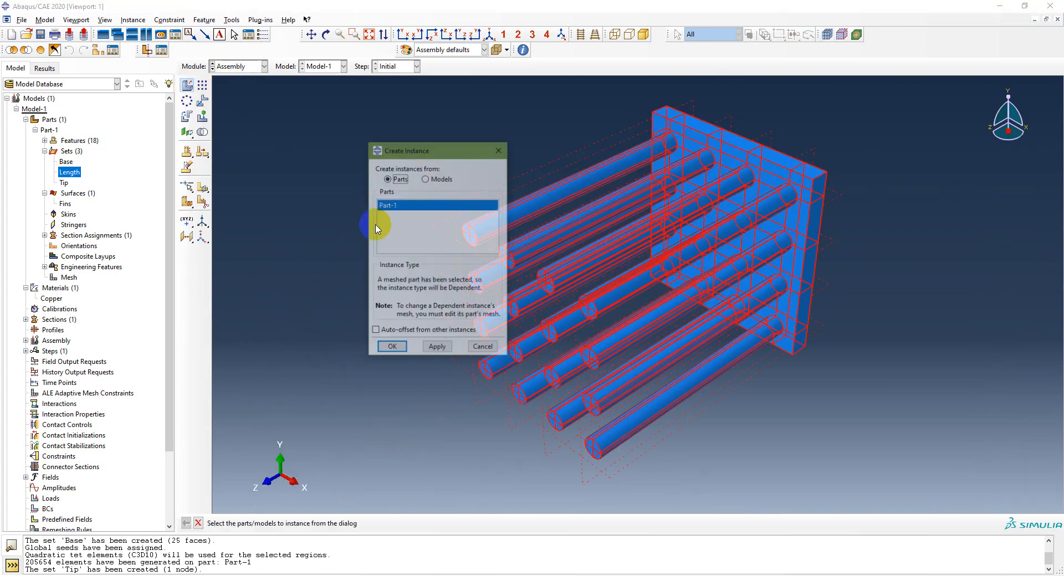
click(389, 347)
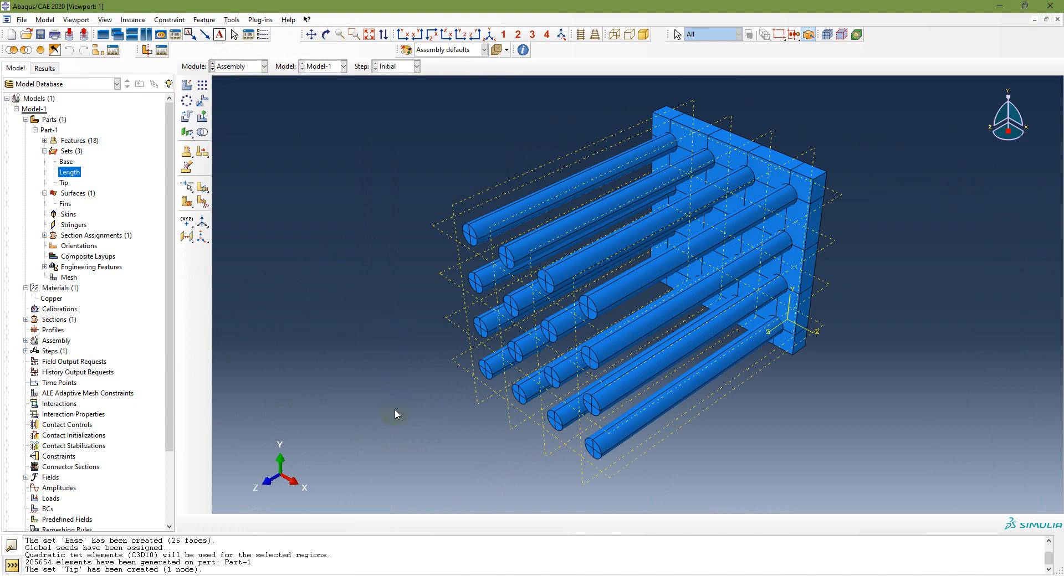
key(alt+Tab)
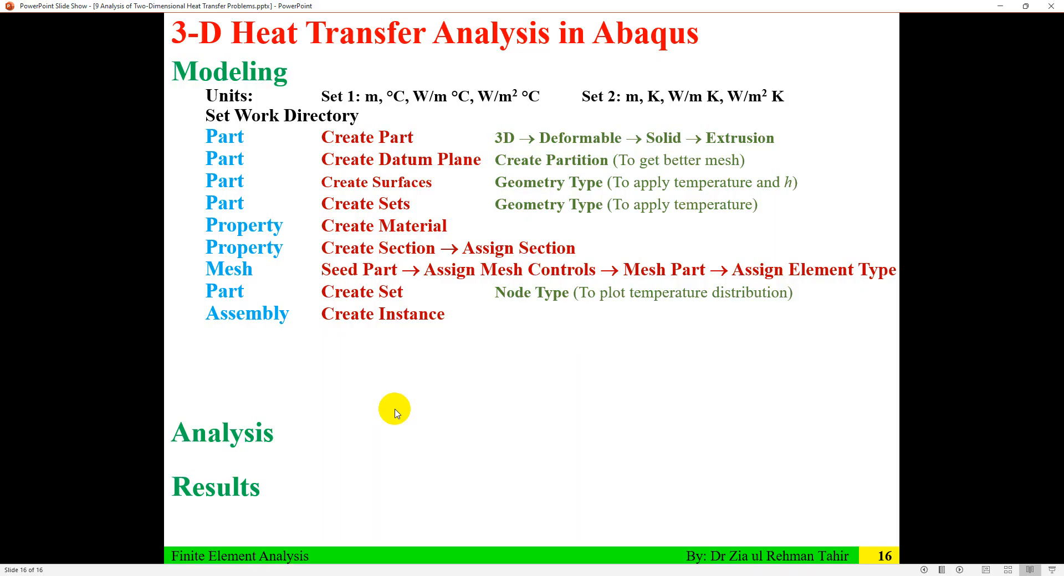
Step: Reveal slide 16's Heat Transfer → Steady State (t = 1 s) step line, then return to Abaqus
click(399, 410)
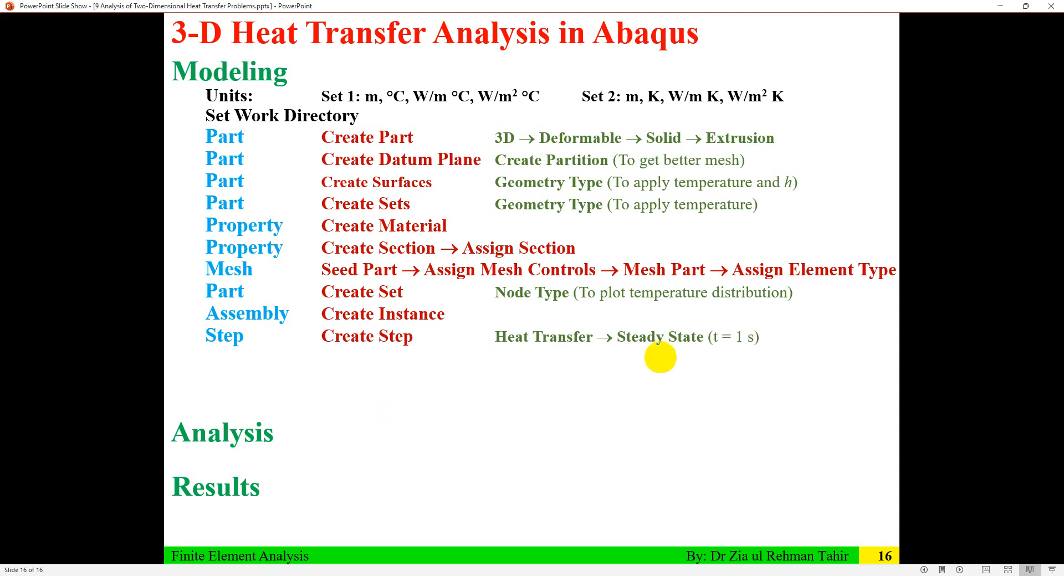
key(alt+Tab)
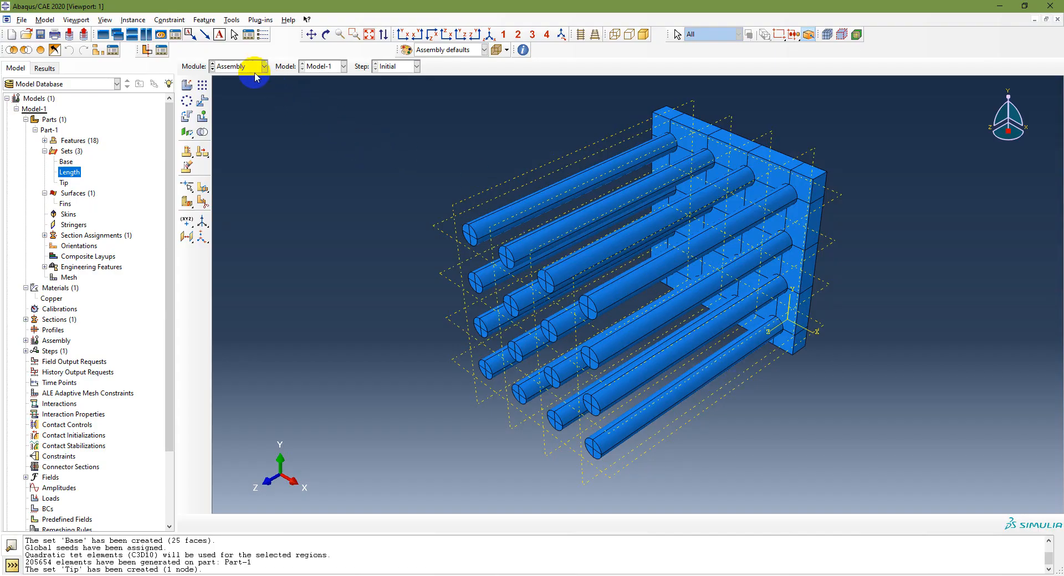
click(252, 70)
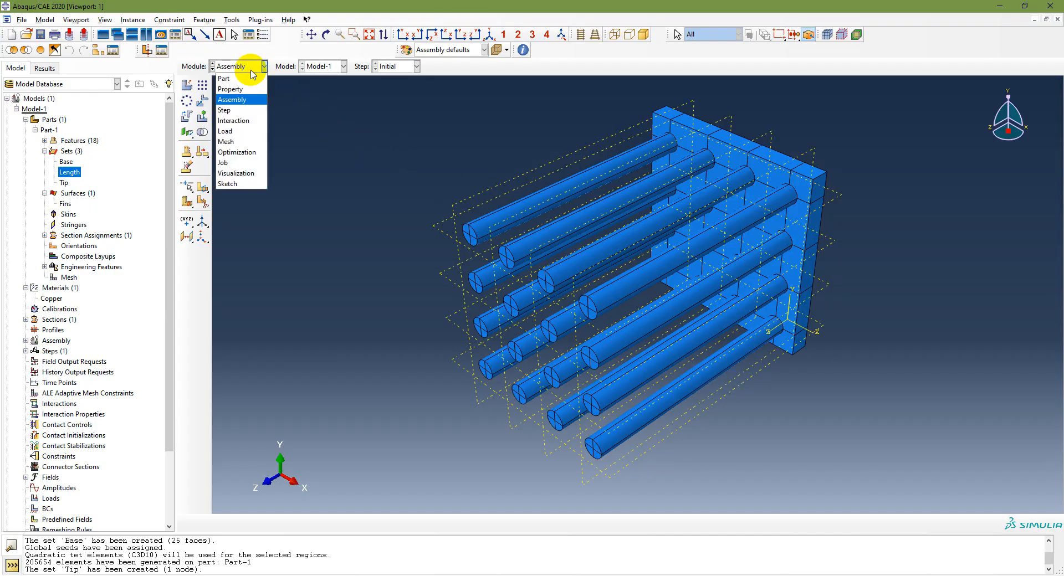
Step: Create steady-state heat transfer step 'HeatTrasnfer' after Initial with time period 1
click(230, 110)
click(186, 86)
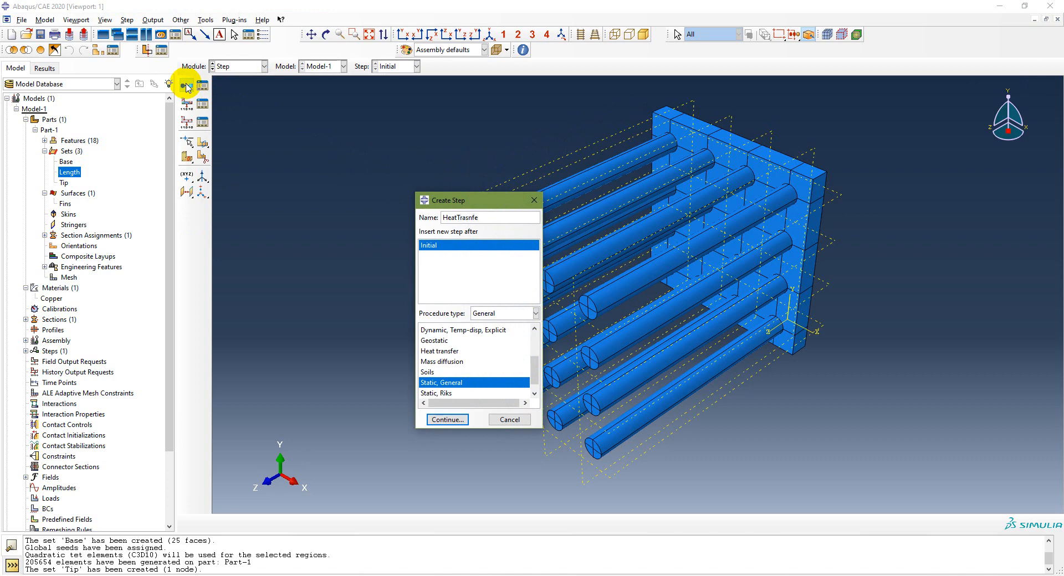
click(440, 351)
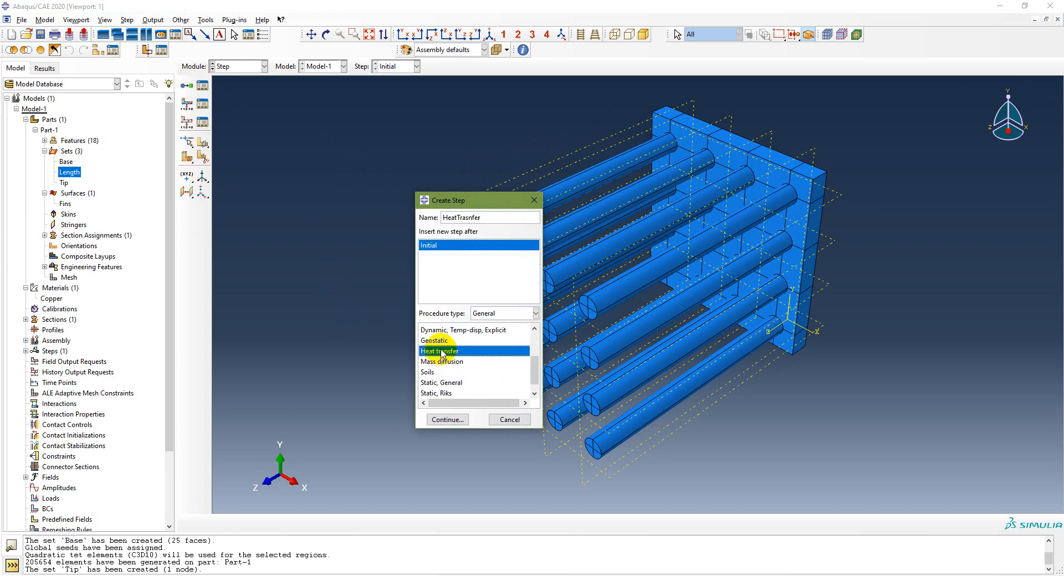
click(449, 420)
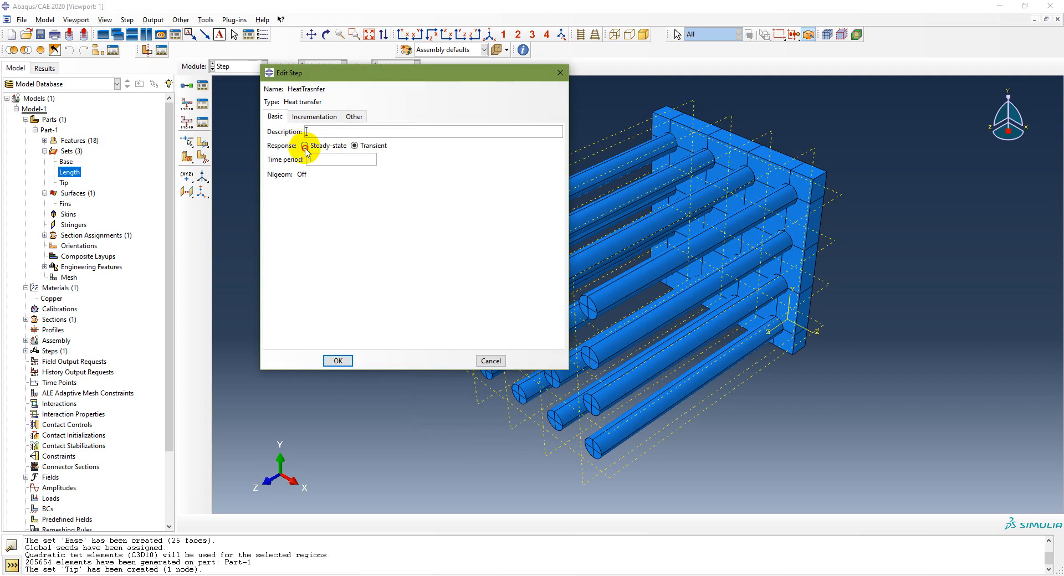
click(304, 146)
click(415, 241)
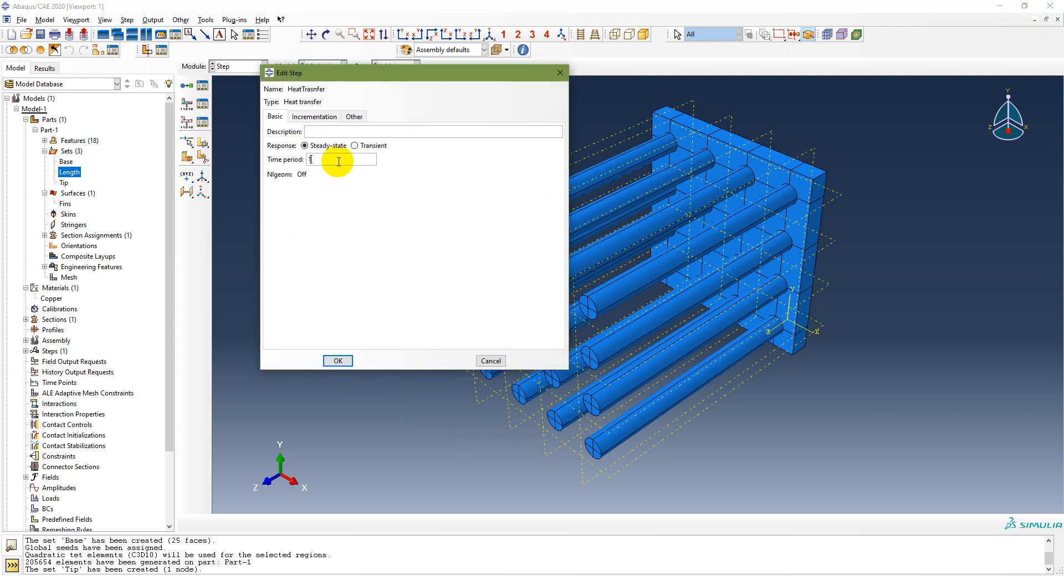
click(337, 360)
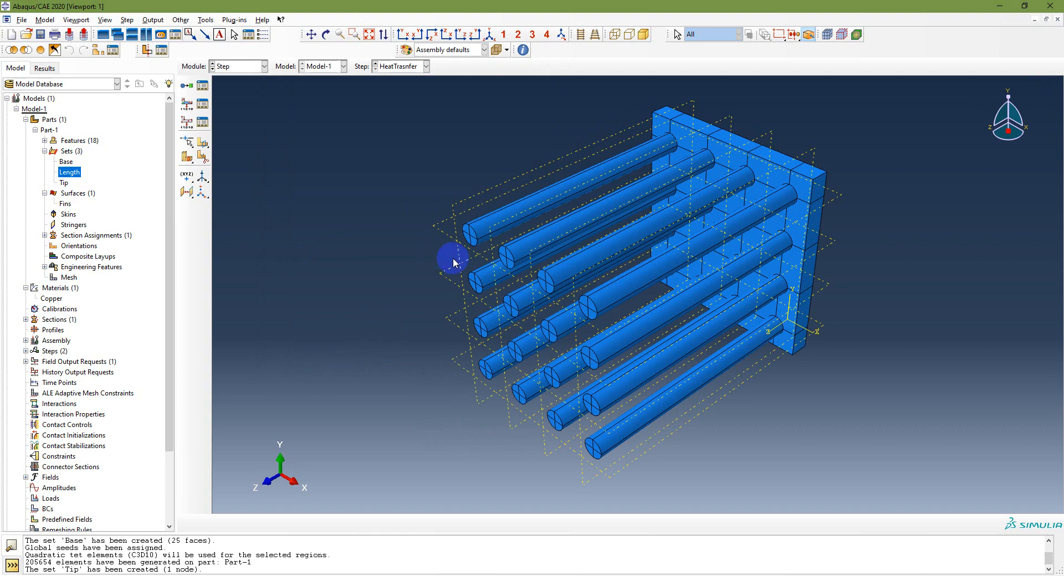
Step: Reveal slide 16's Create BC: Temperature line for the HeatTransfer step, then return to Abaqus
key(alt+Tab)
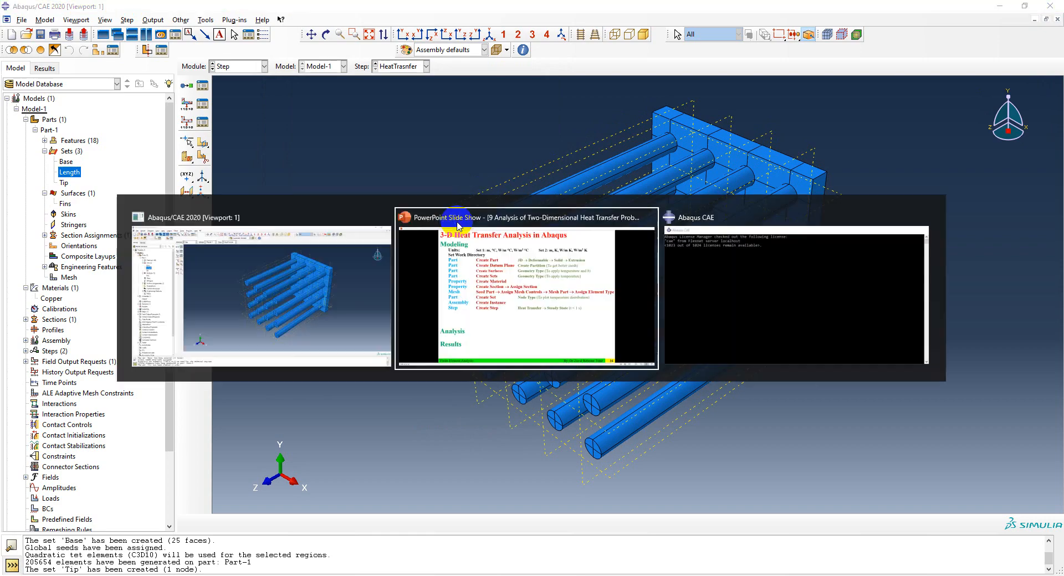
click(454, 221)
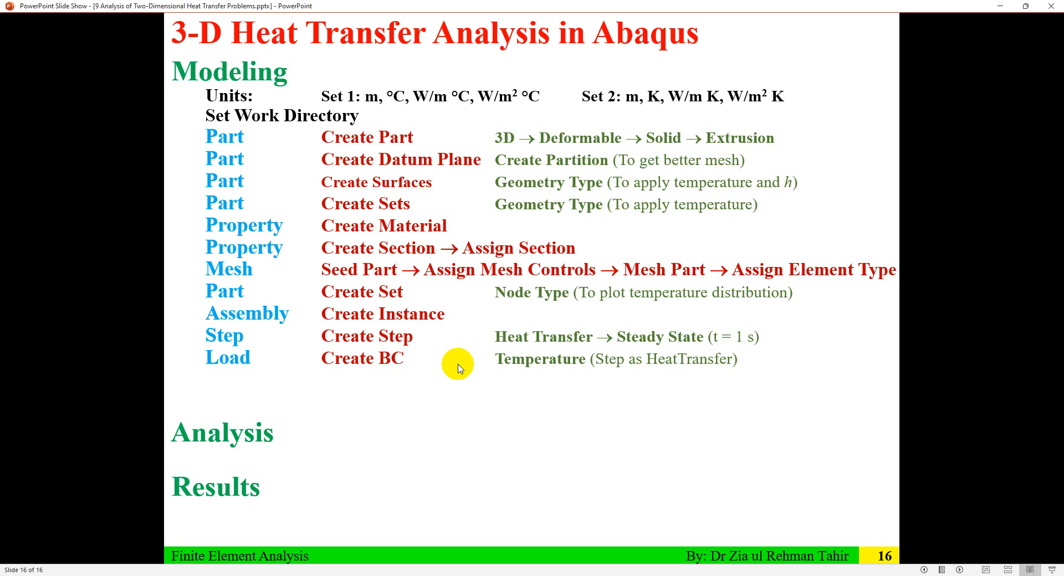
key(alt+Tab)
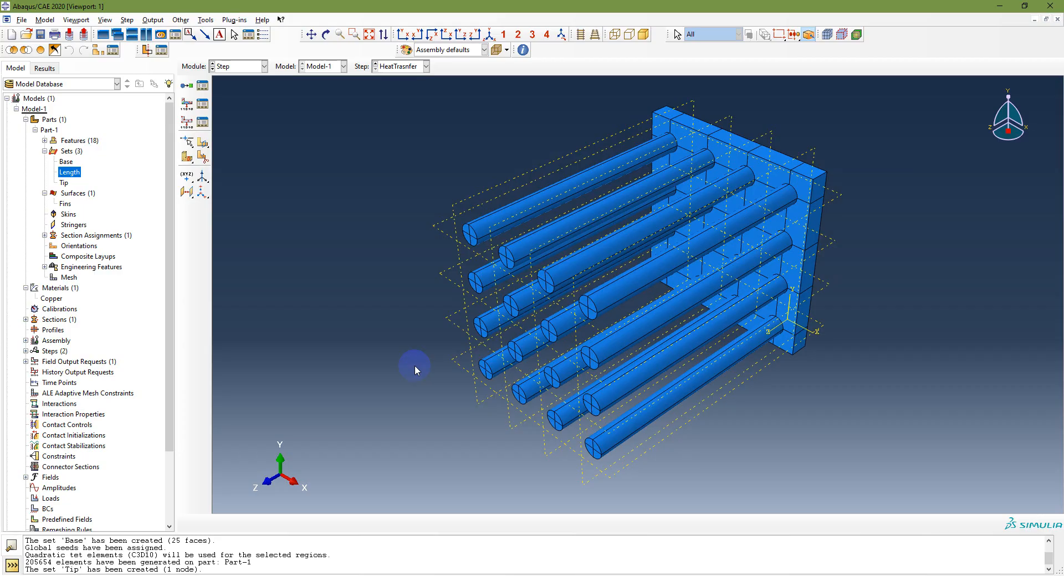
Step: In the Load module, apply temperature BC 'Base' of 90 to set Part-1-1.Base, then switch to the slides
scroll(143, 458, down, 3)
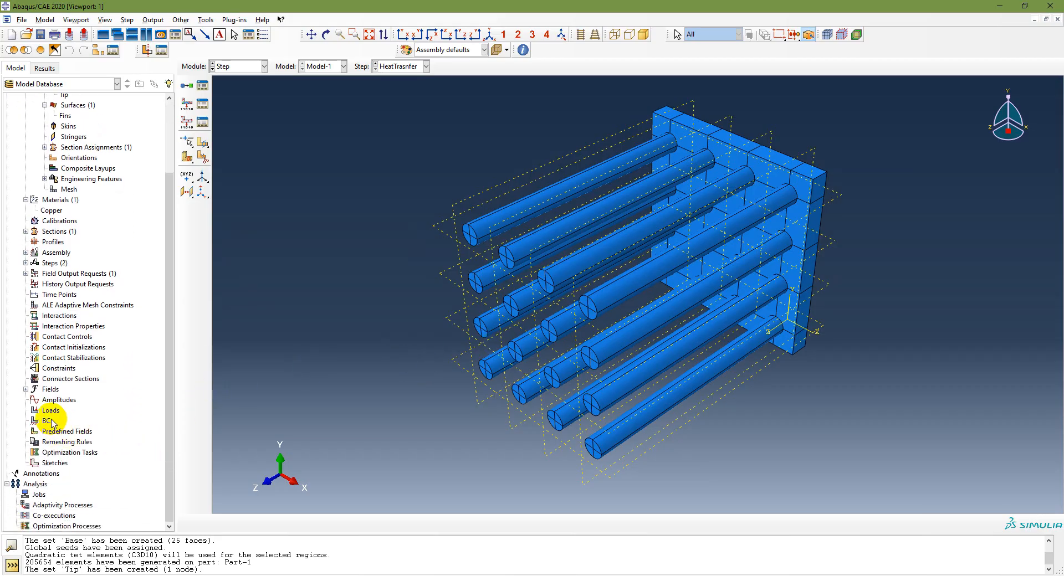
double_click(49, 421)
click(250, 67)
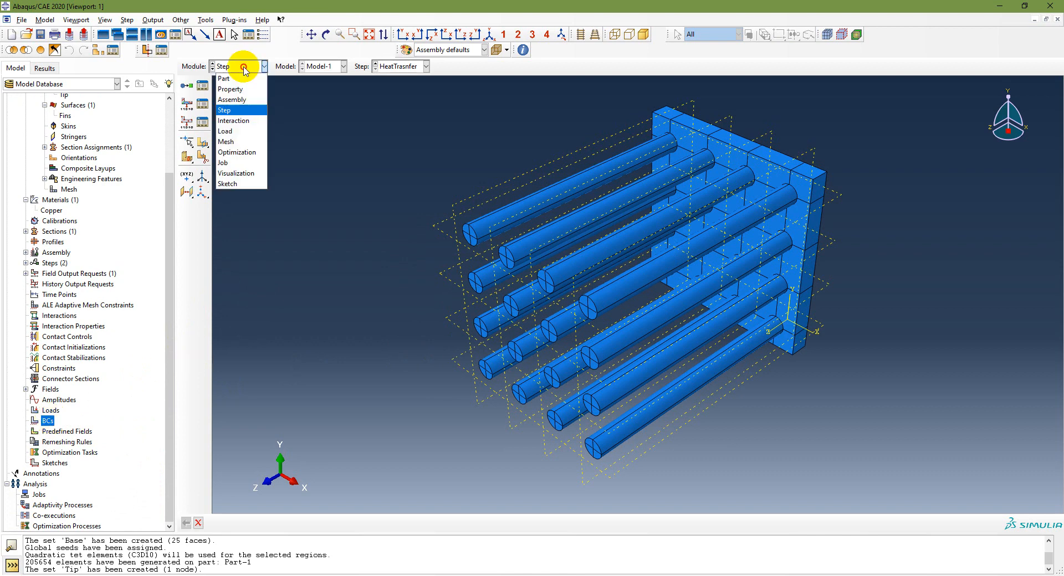
click(247, 132)
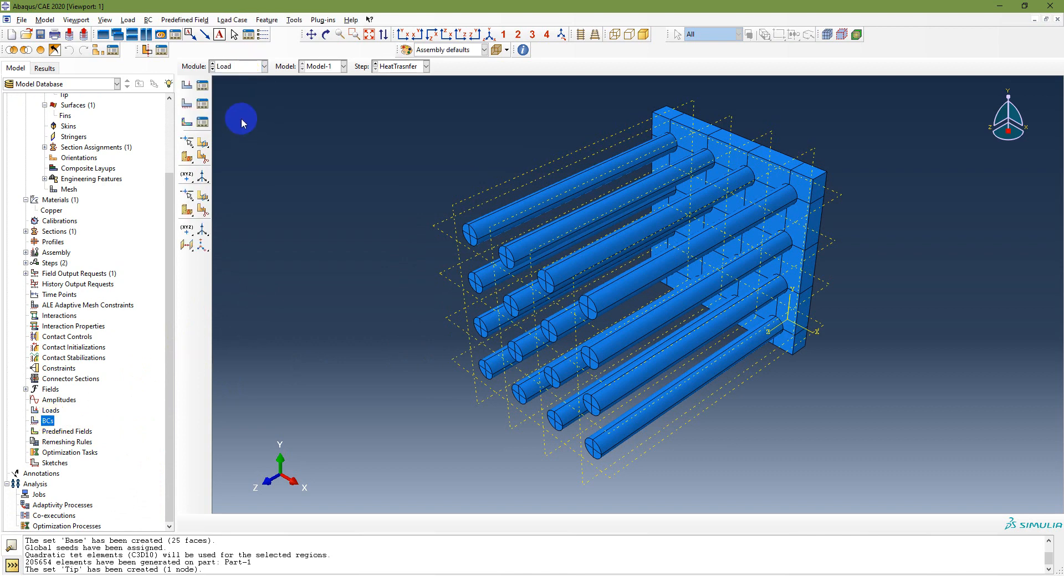
click(187, 105)
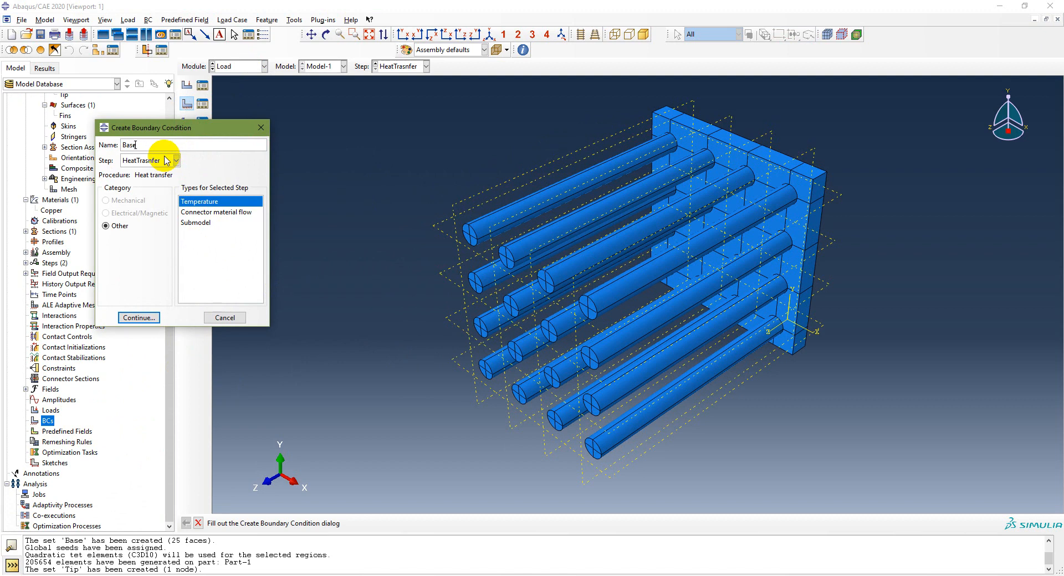
click(133, 317)
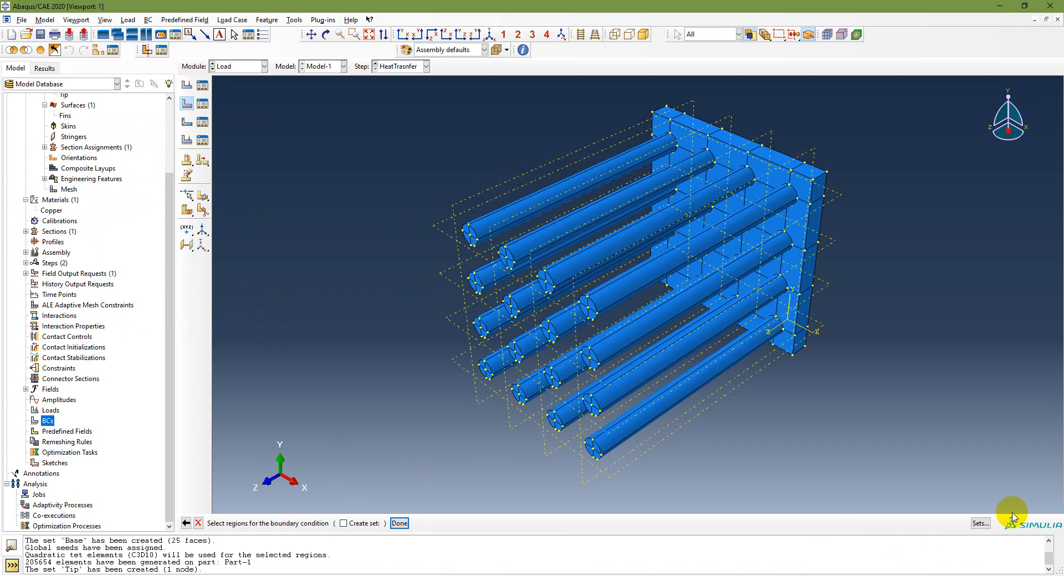
click(980, 523)
click(120, 235)
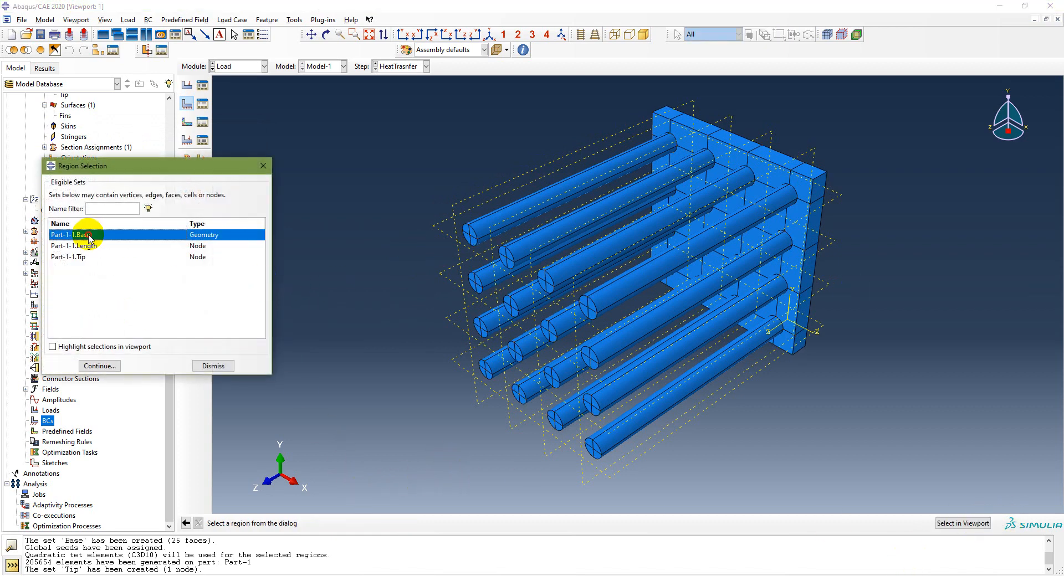
click(95, 366)
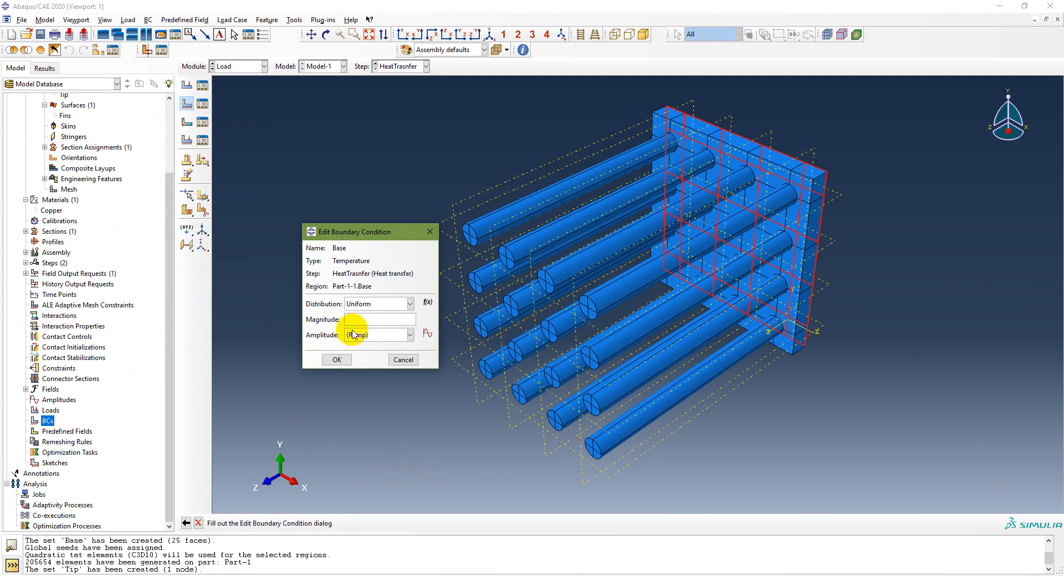
click(364, 318)
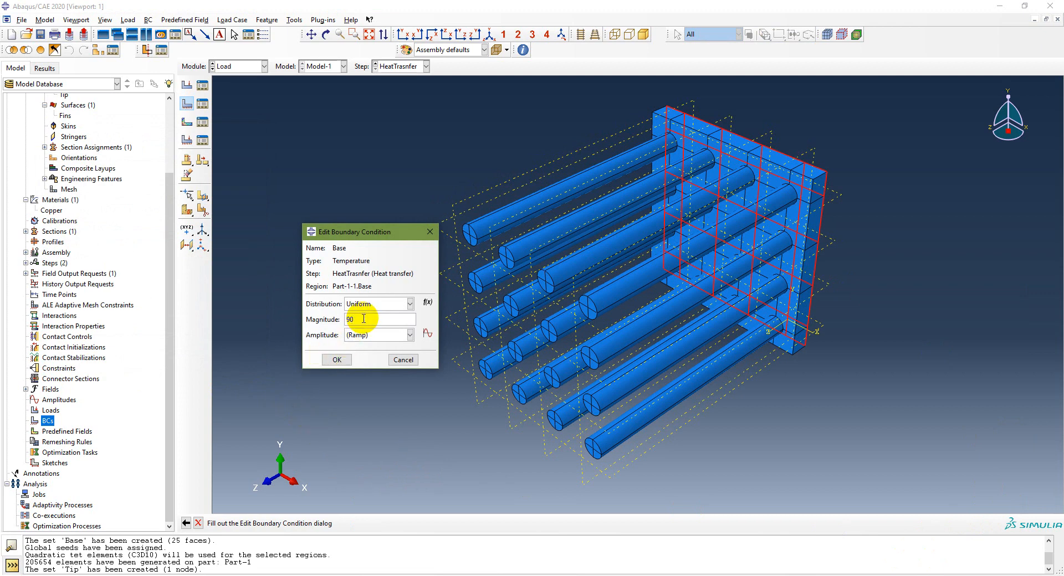
click(337, 360)
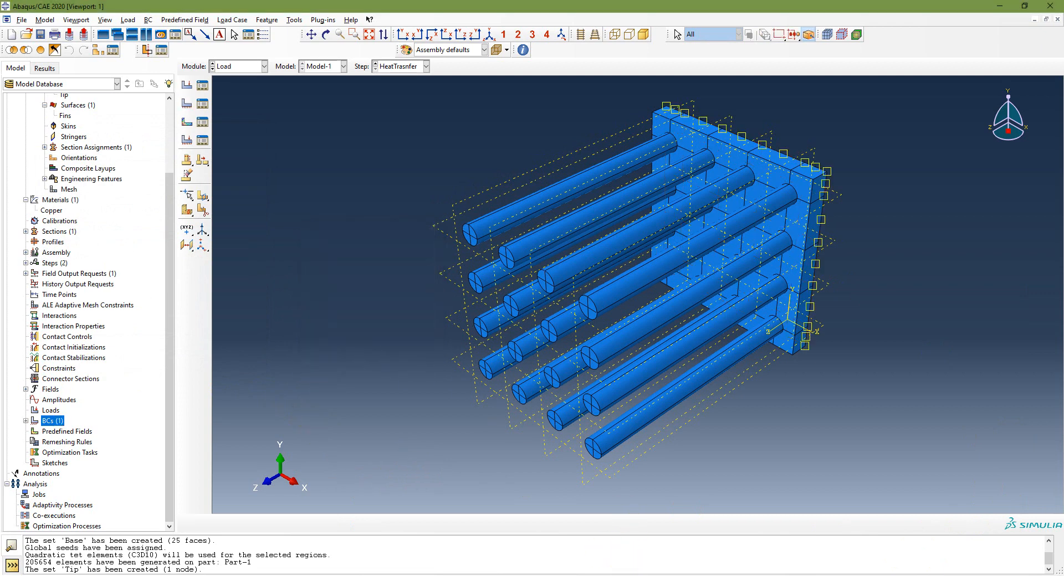
key(alt+Tab)
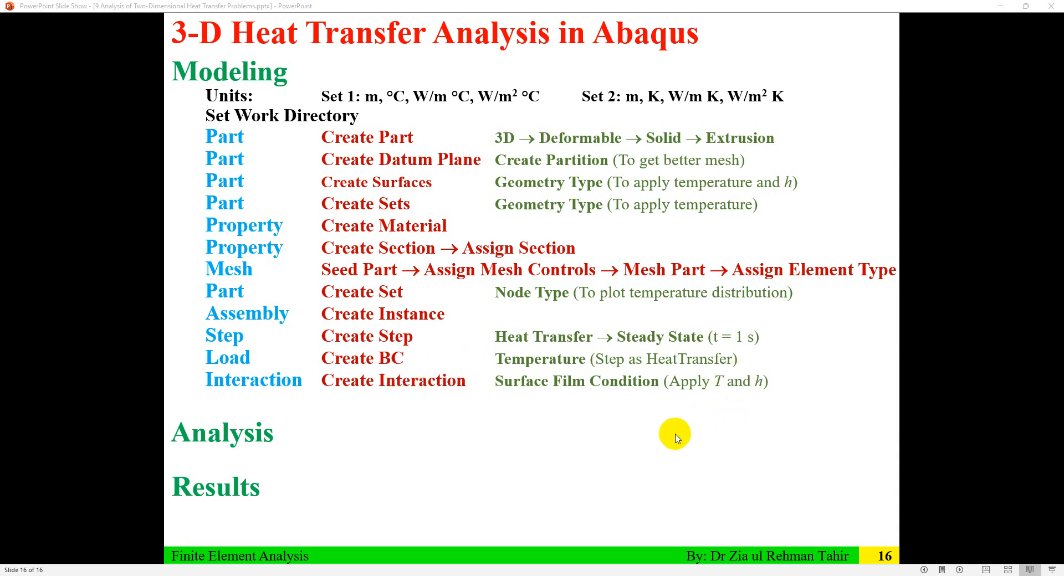
Step: Scroll back to the pin-fin slide showing h = 37.2 W/m² °C, then return to Abaqus
scroll(635, 373, up, 2)
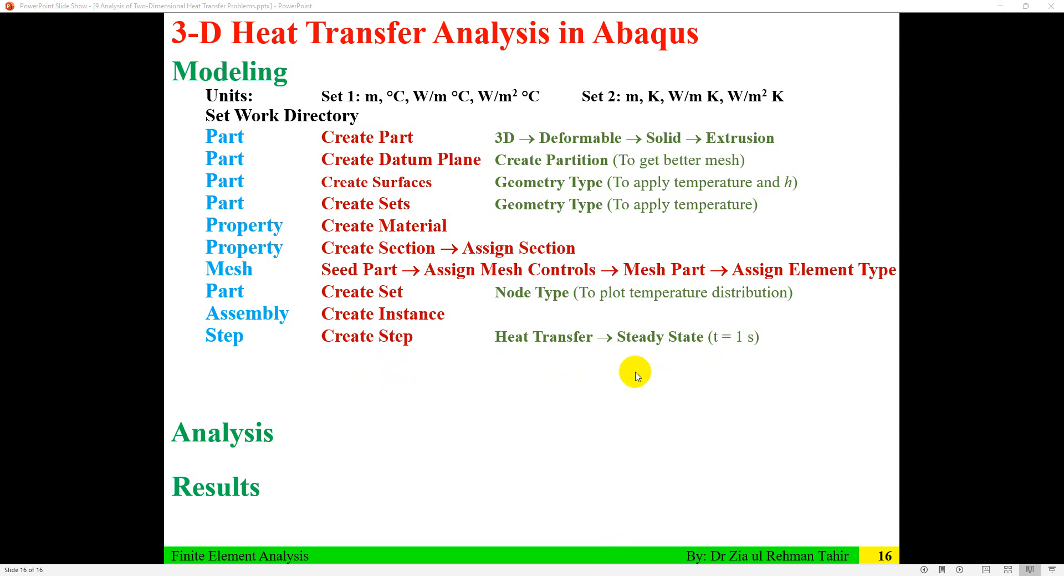
scroll(635, 372, up, 12)
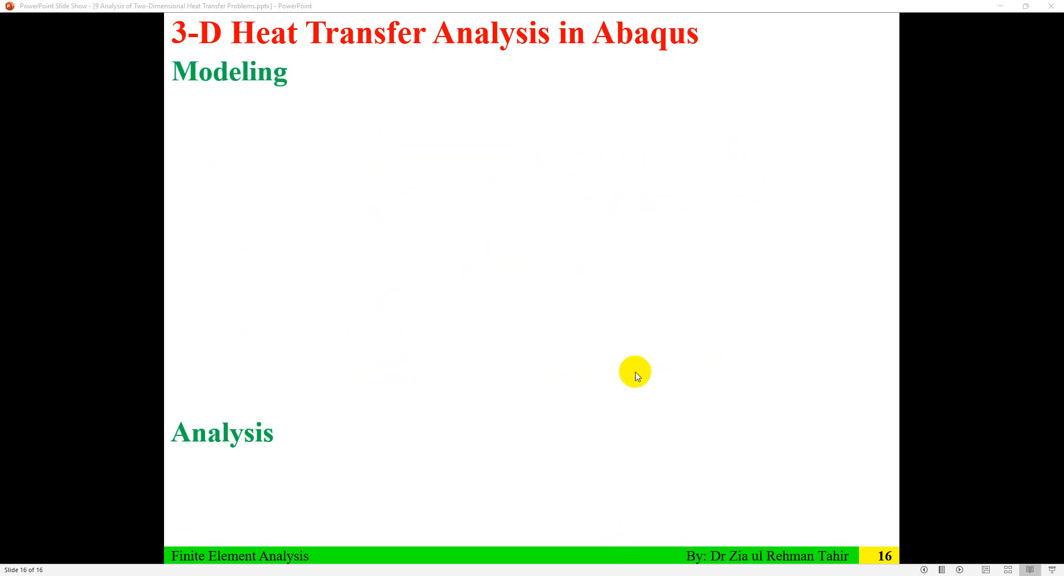
scroll(635, 372, up, 5)
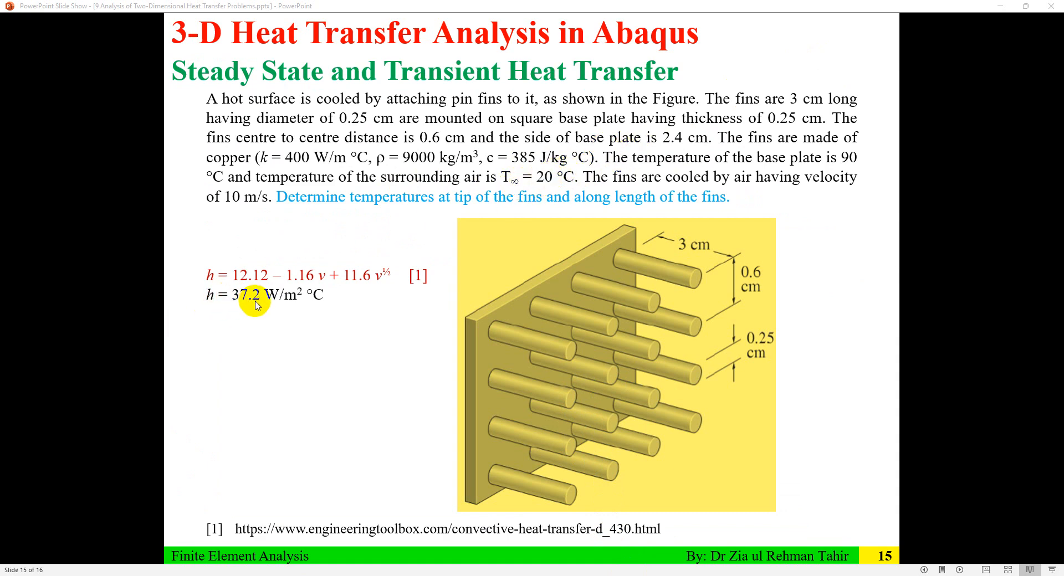
key(alt+Tab)
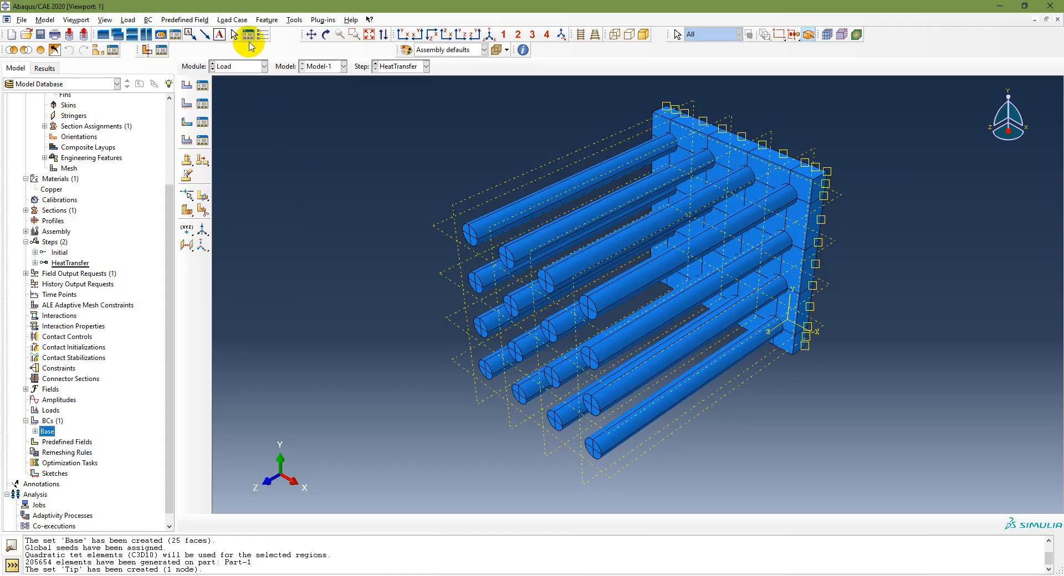
Step: Create surface film interaction 'Air' on Part-1-1.Fins with film coefficient 37.2 and sink temperature 20
click(256, 72)
click(247, 120)
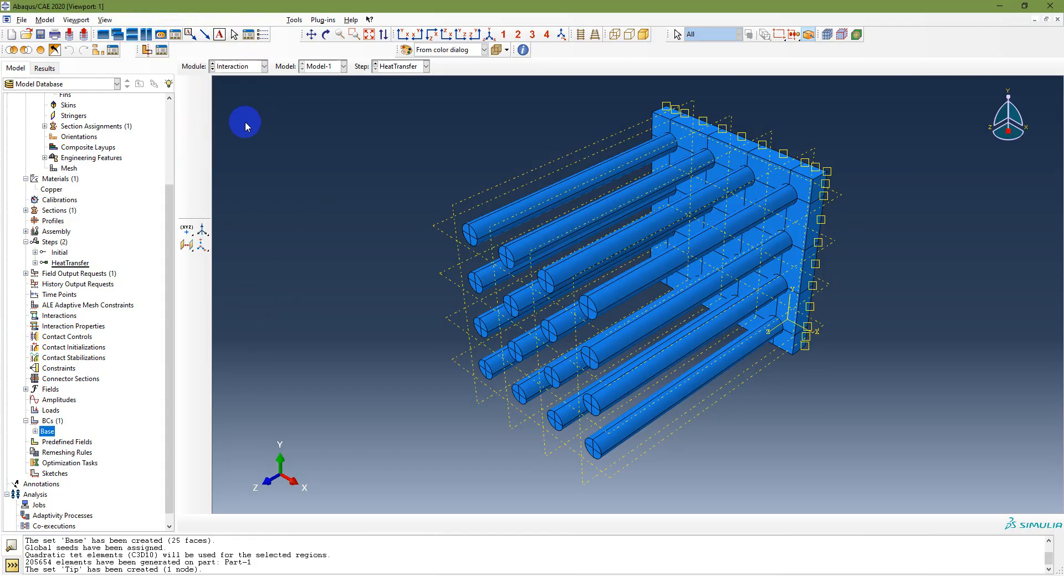
double_click(59, 315)
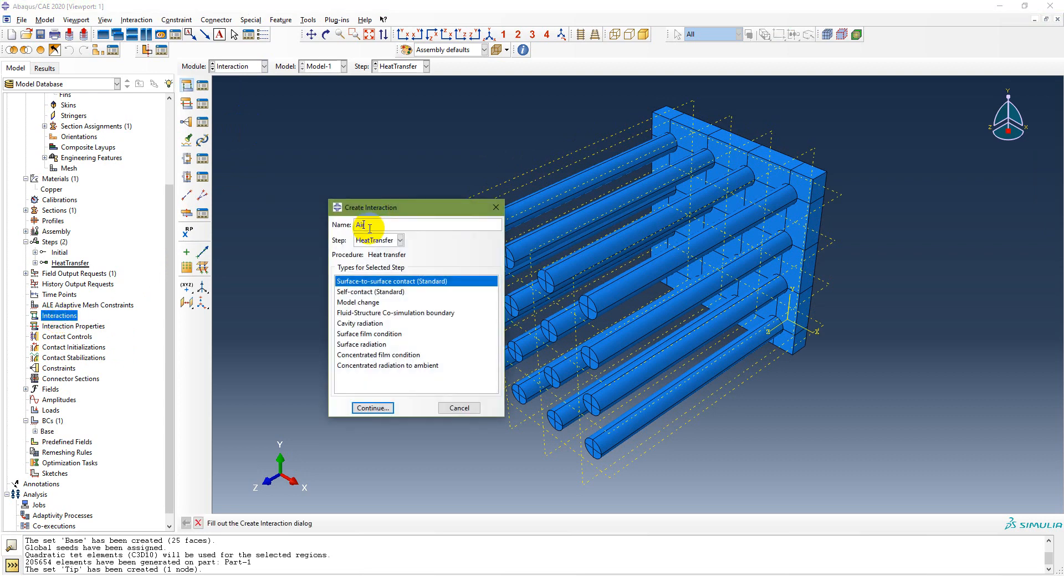
click(369, 334)
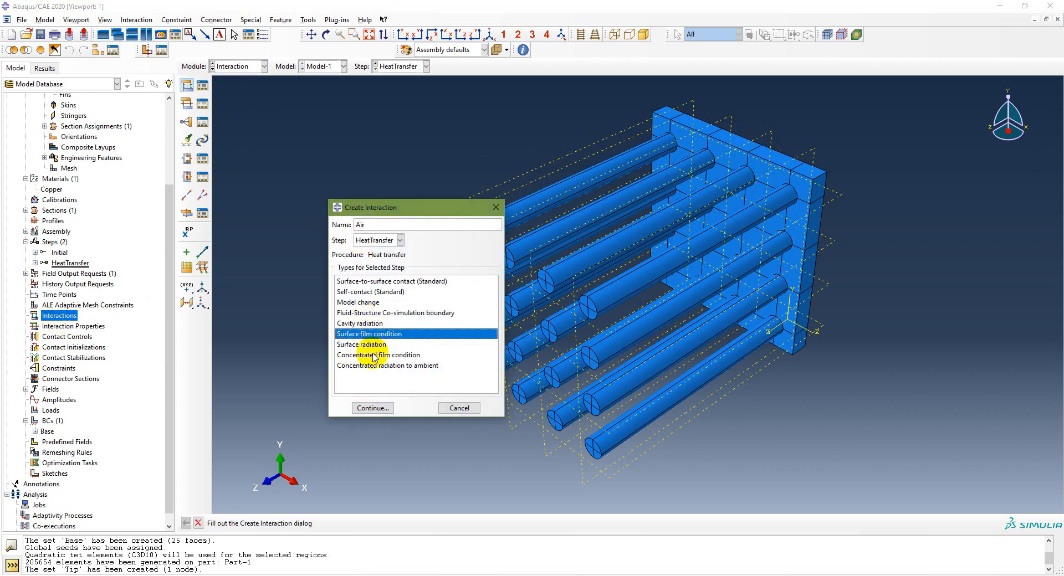
click(370, 408)
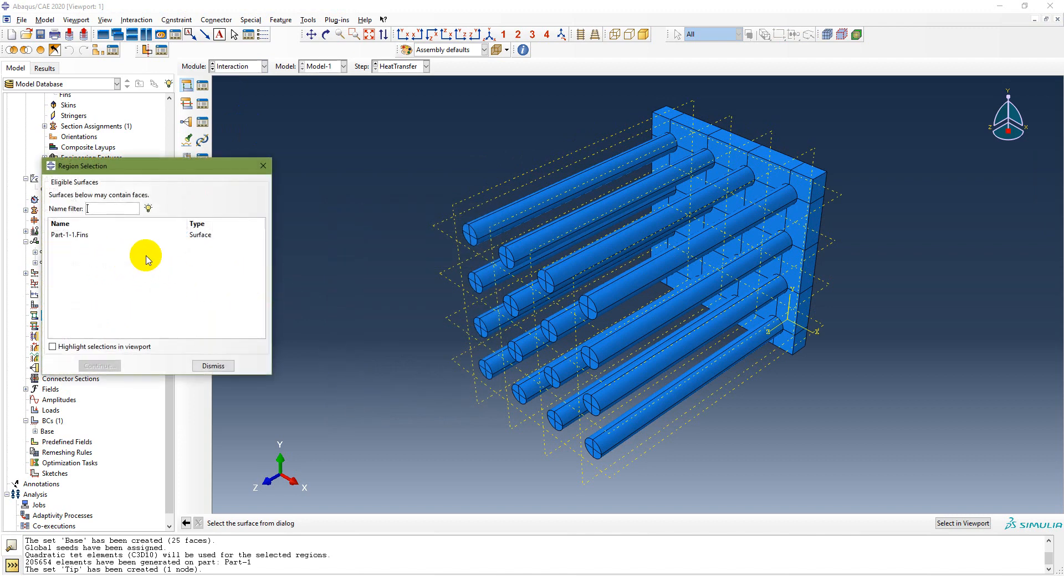
click(212, 236)
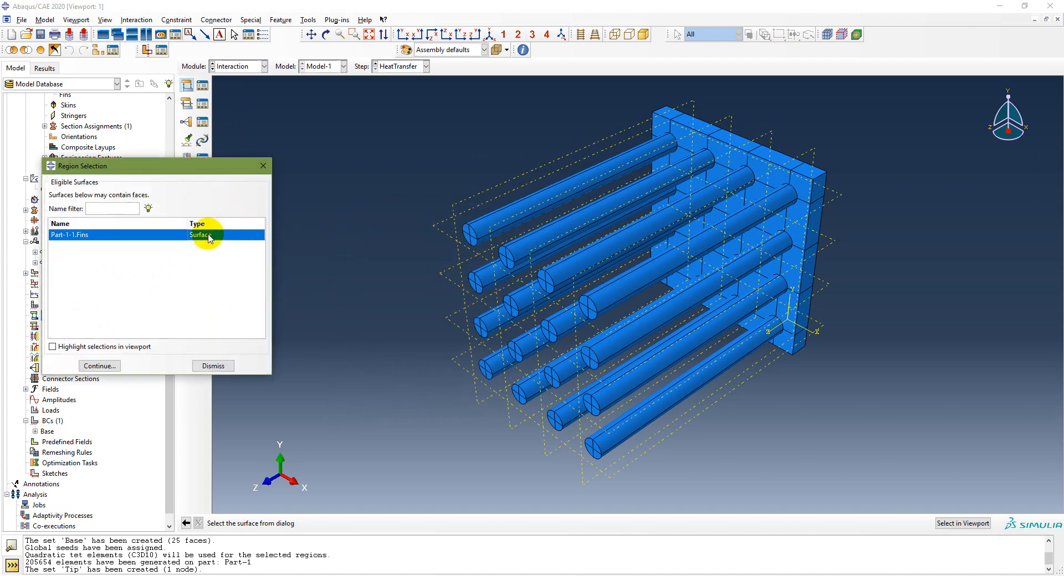
click(100, 367)
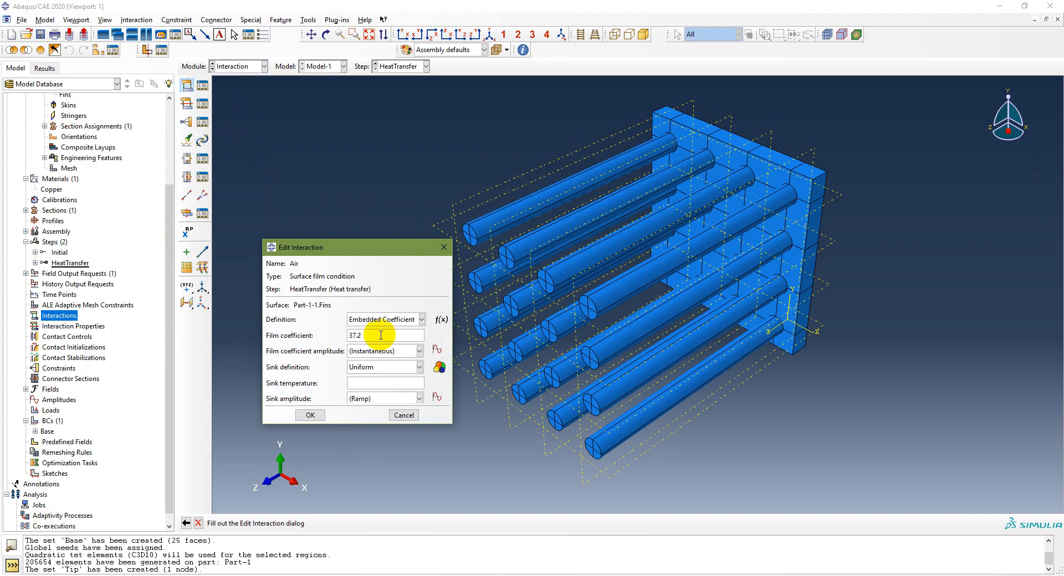
click(378, 383)
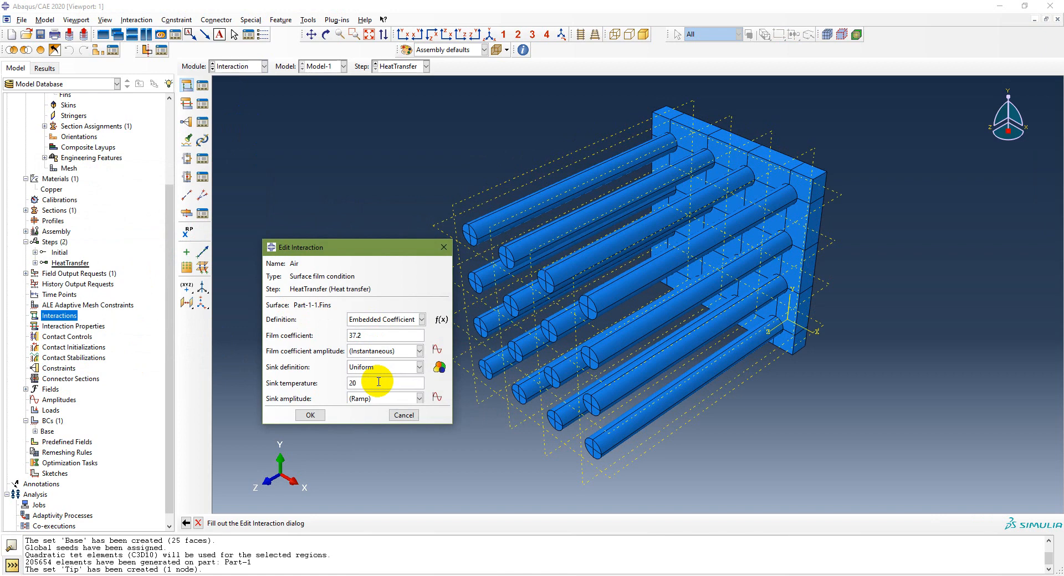
click(310, 415)
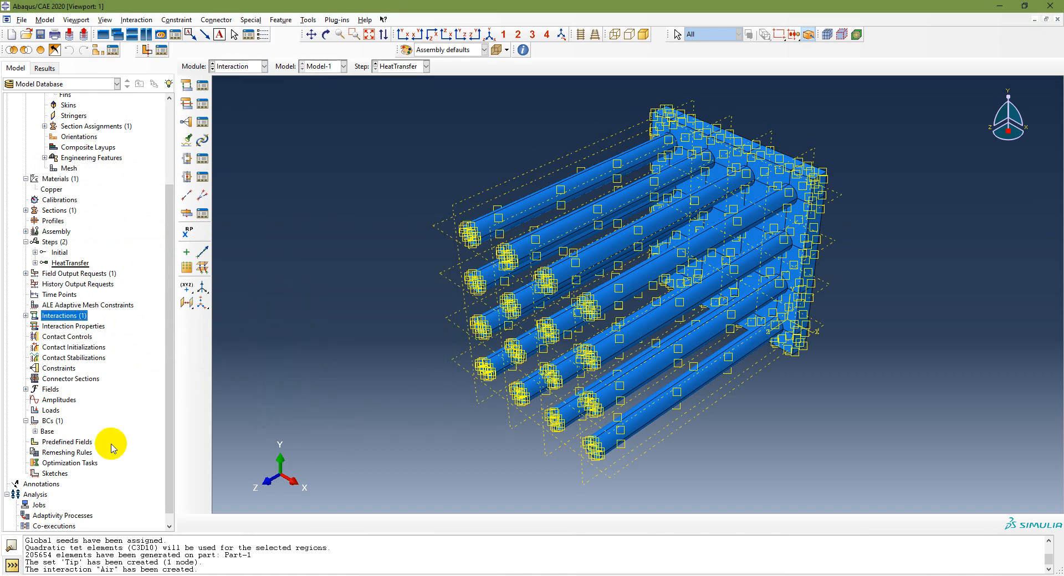
scroll(126, 430, down, 1)
scroll(126, 430, up, 1)
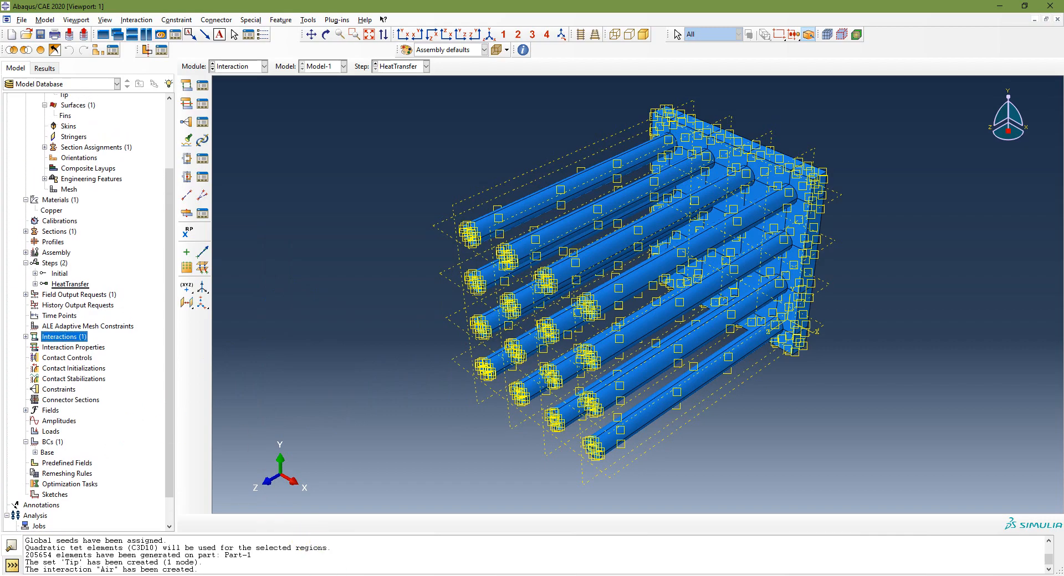
click(340, 575)
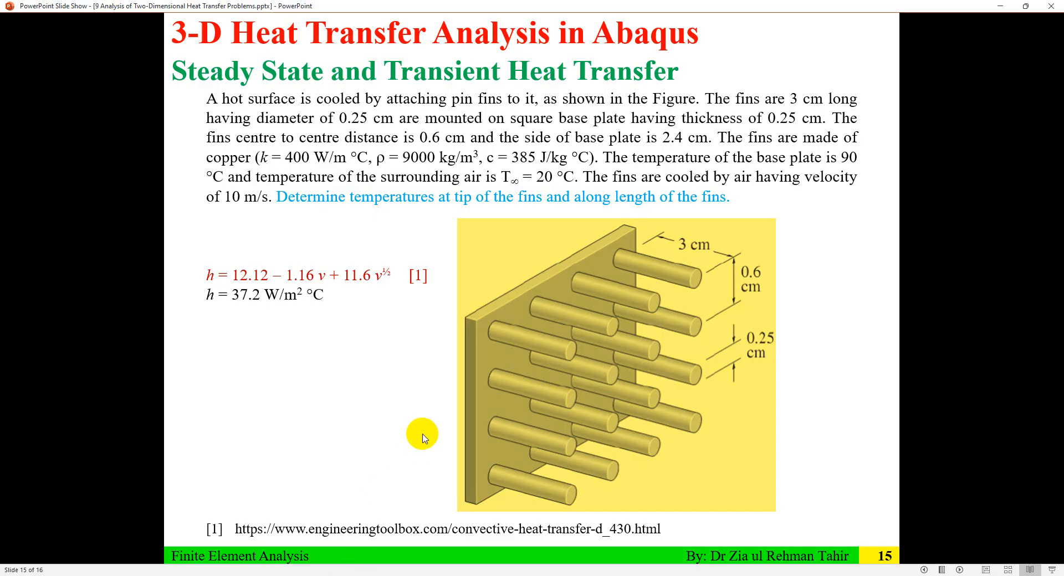
Step: Show slide 16's Job row (Create Job, Data Check, Submit), then return to Abaqus
click(650, 575)
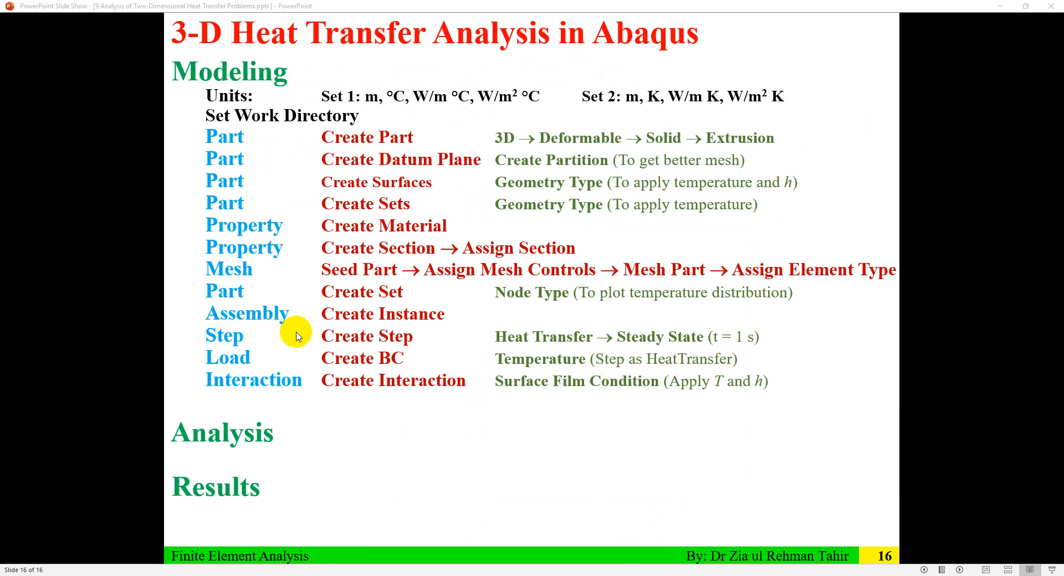
scroll(278, 344, down, 1)
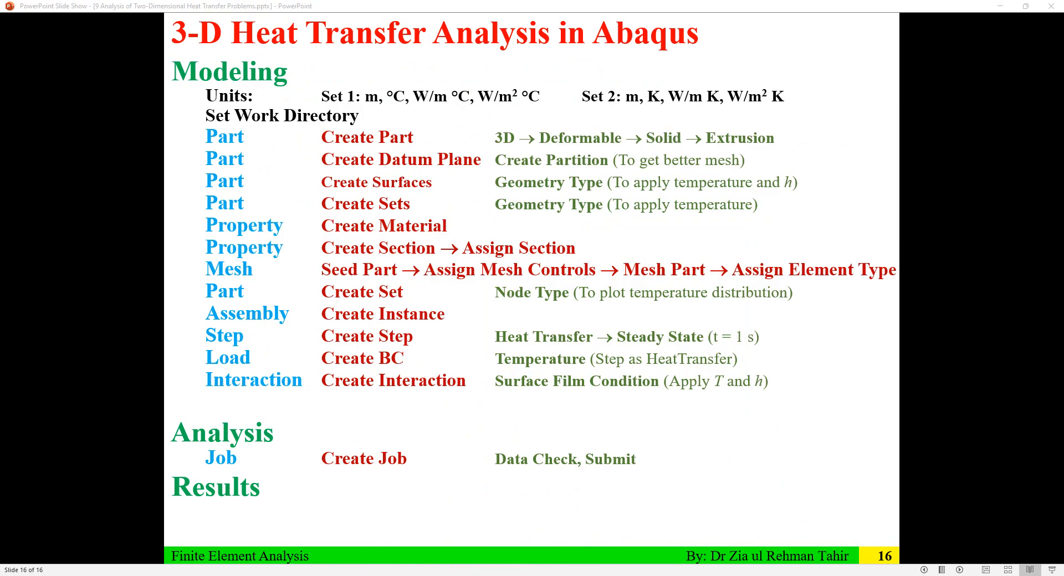
click(368, 575)
scroll(105, 215, up, 3)
Step: Start renaming Model-1 from its context menu in the model tree
scroll(104, 214, up, 1)
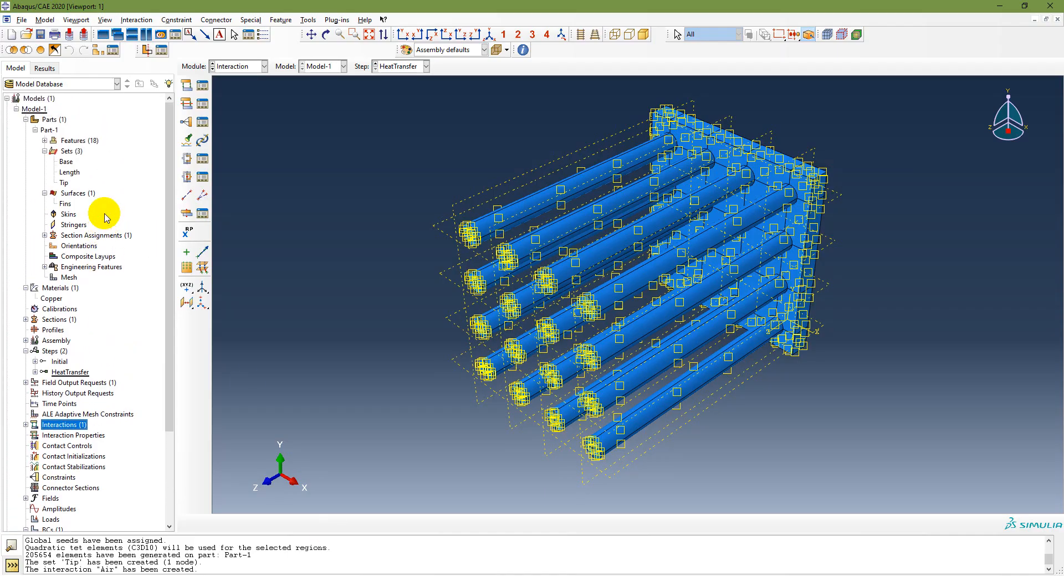
click(34, 109)
right_click(36, 110)
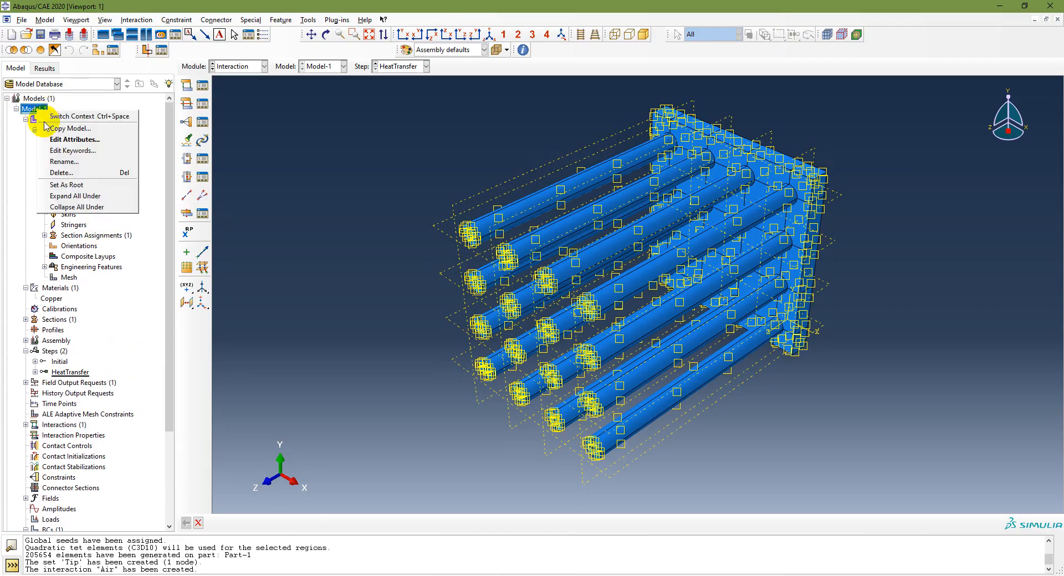
click(77, 164)
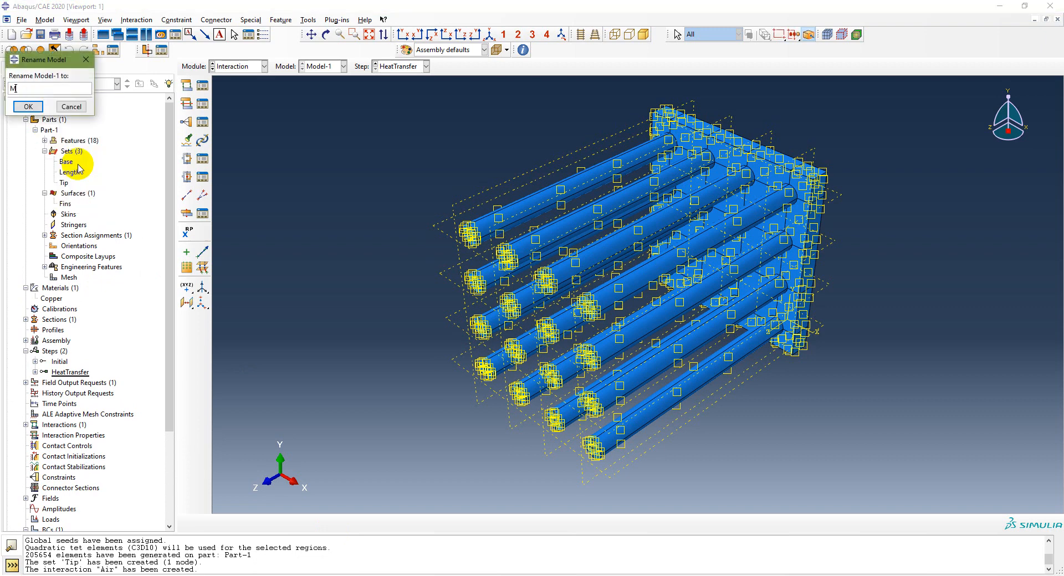
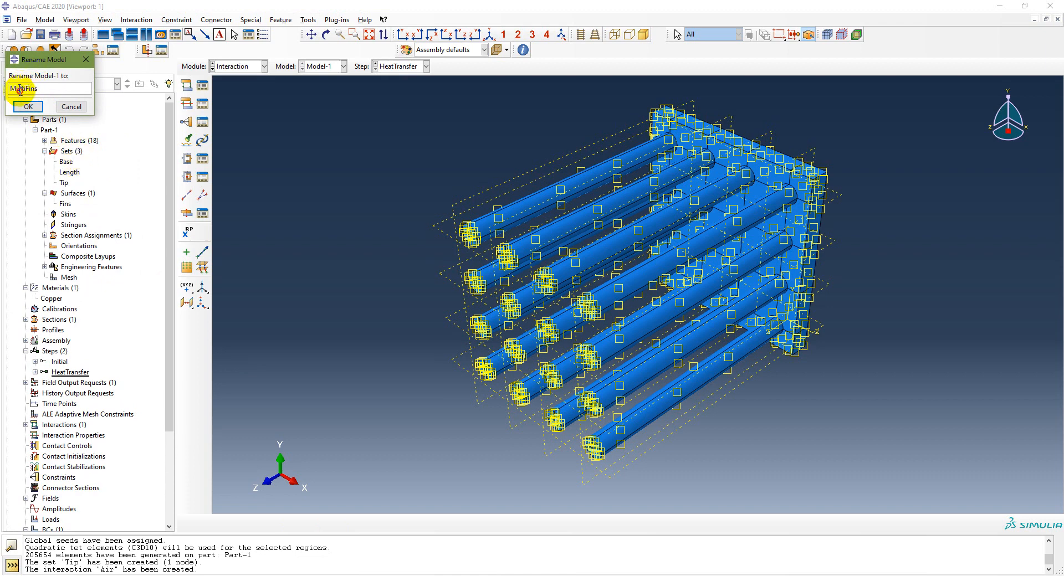
Step: Rename the model to MultiFins and start a new job for it
click(26, 107)
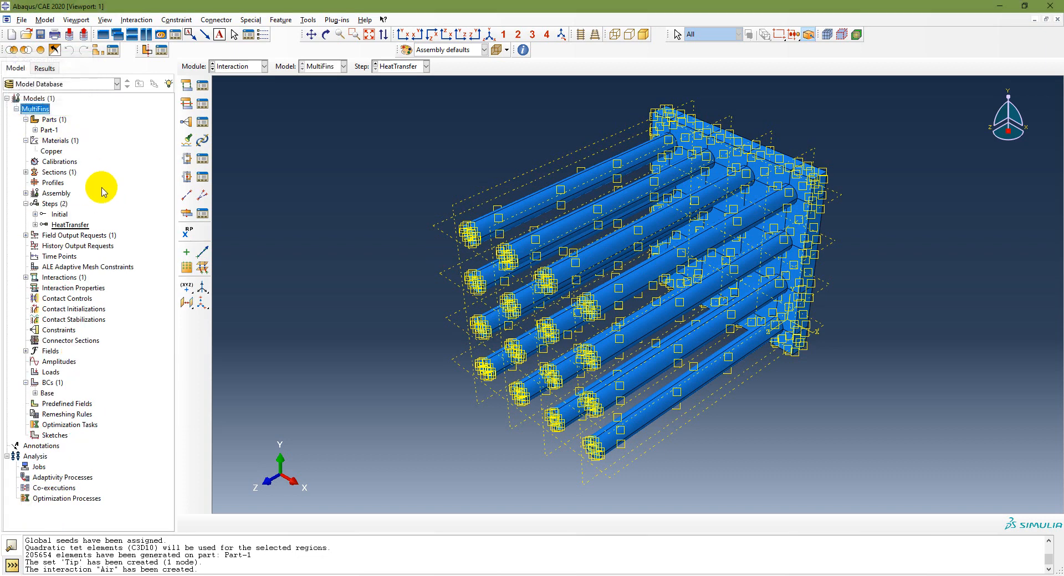
double_click(39, 466)
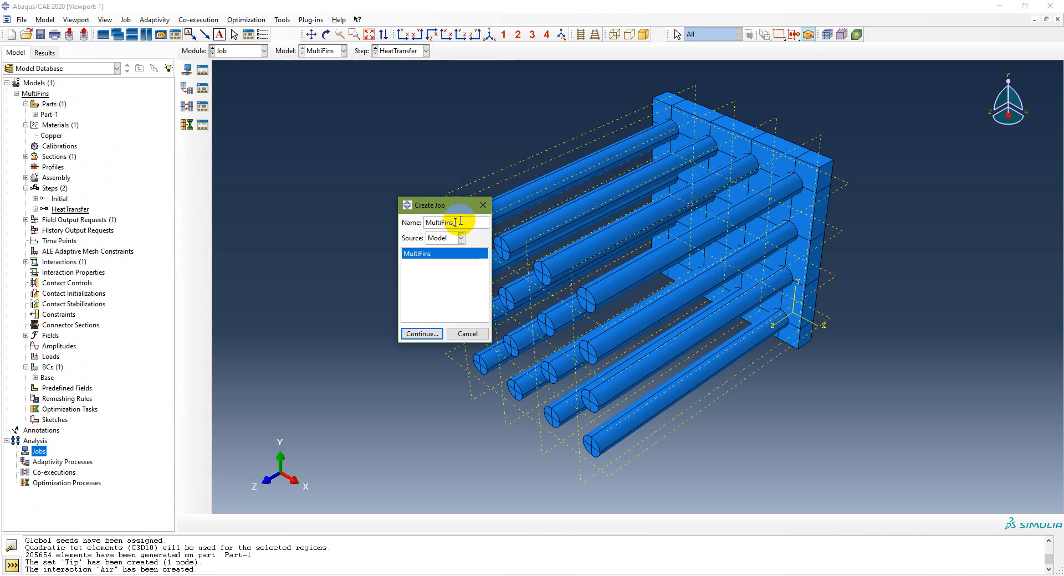
Step: Create job MultiFins_SS and run its data check past the history-output warning
click(421, 334)
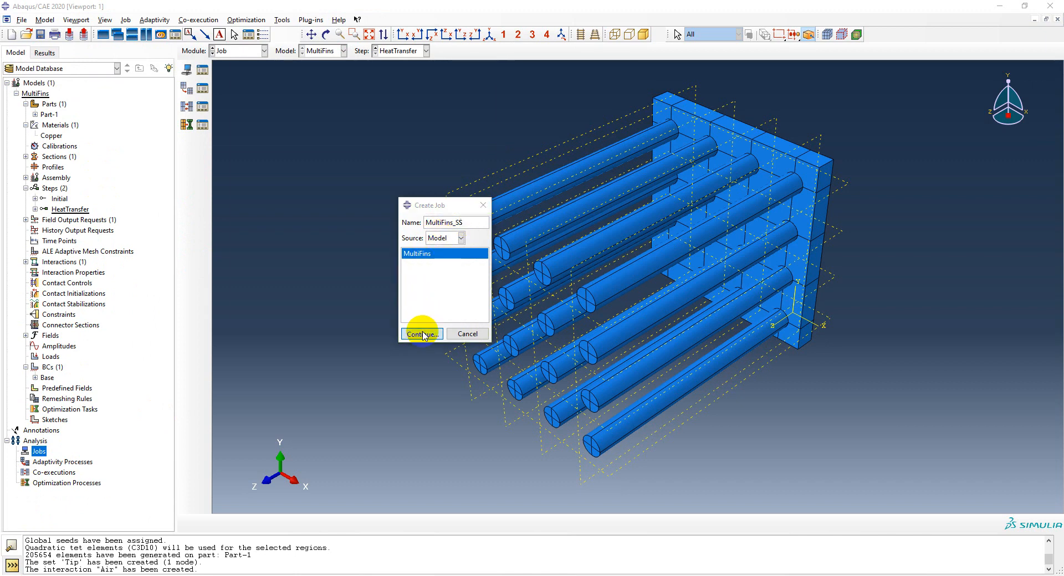
click(300, 335)
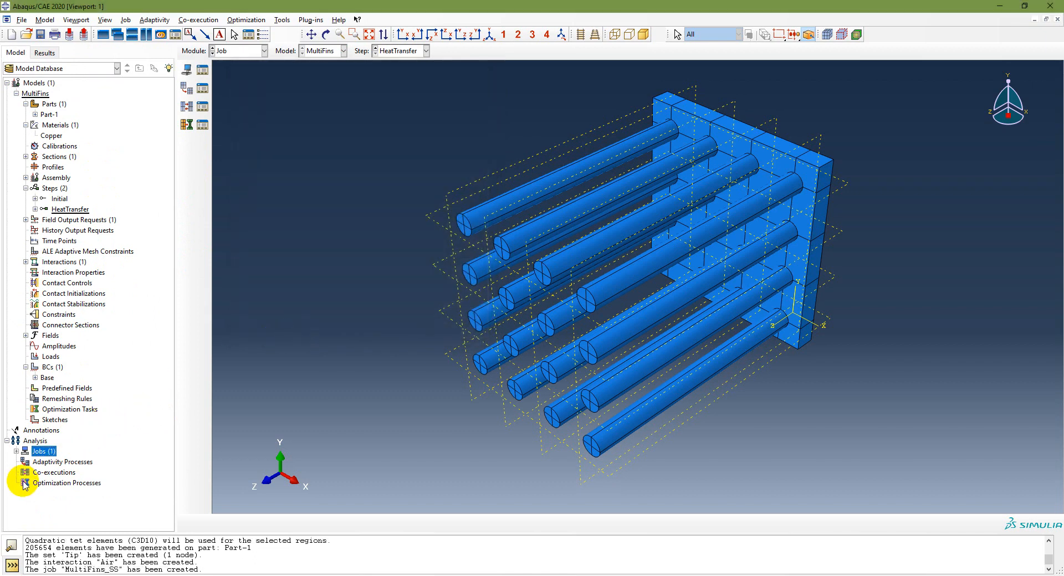
click(17, 452)
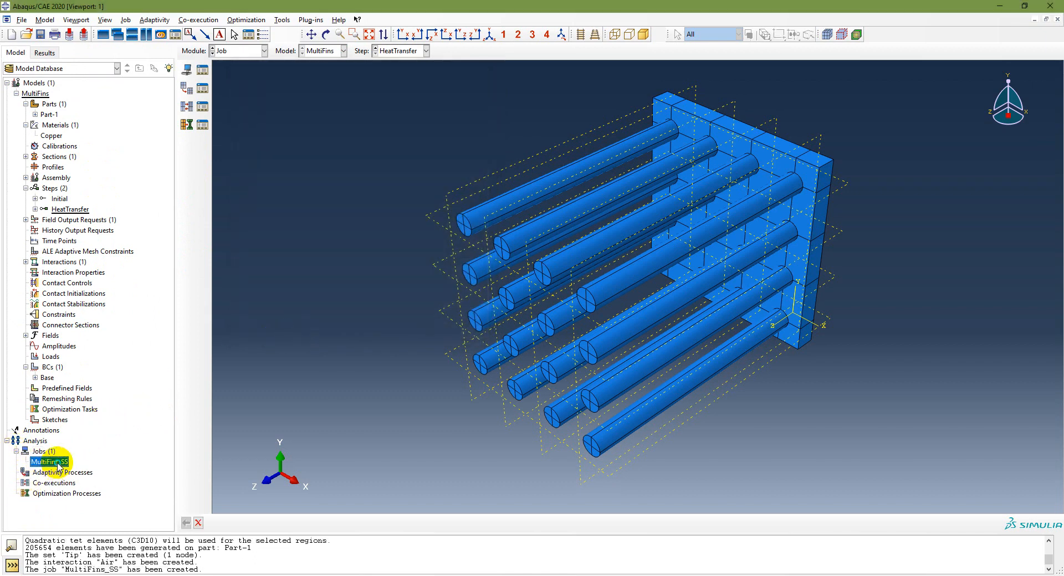
right_click(58, 467)
click(141, 501)
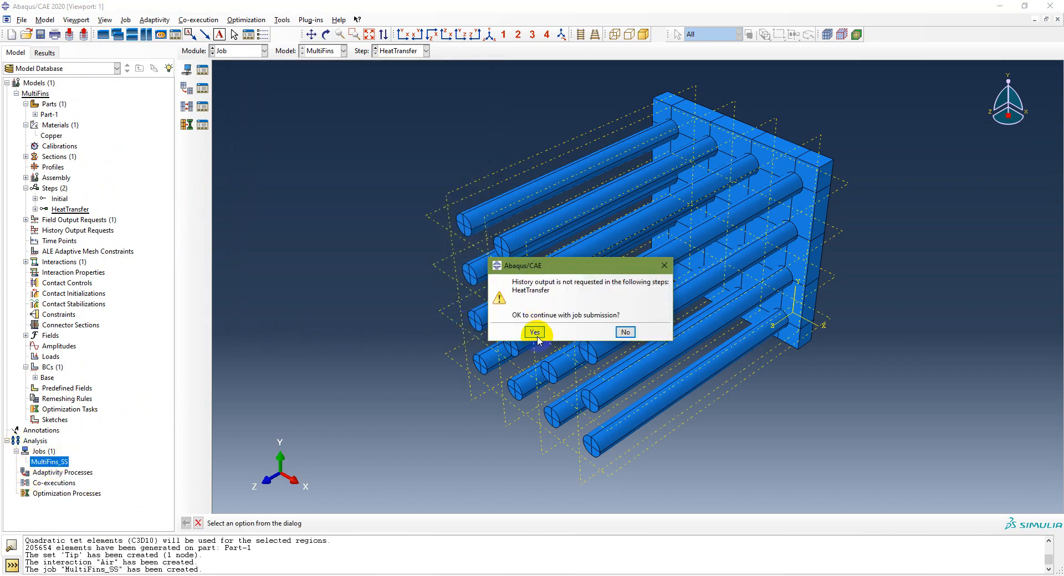
click(535, 332)
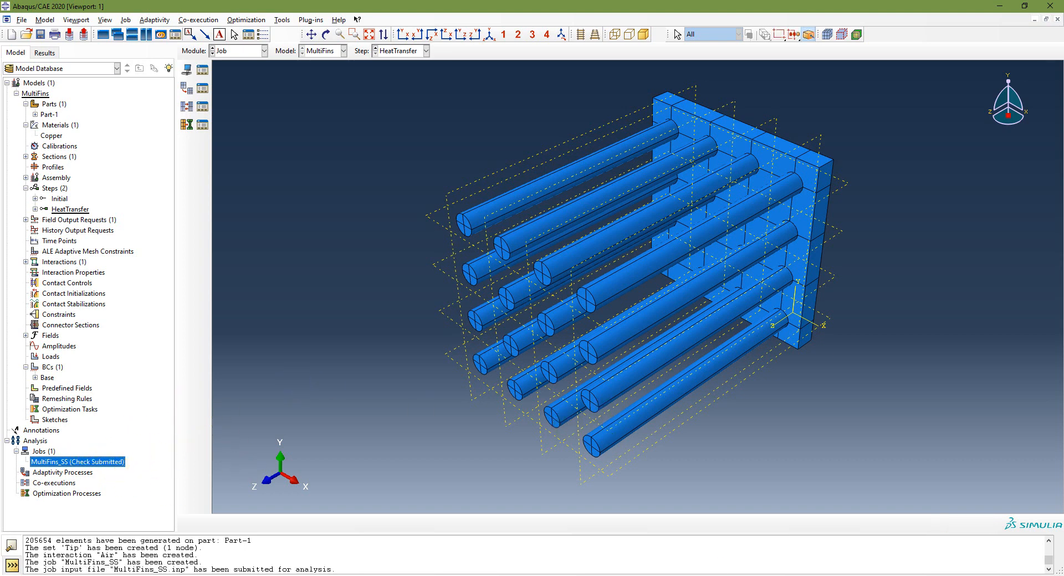
Step: Submit MultiFins_SS for the full analysis, allowing existing job files to be overwritten
click(106, 465)
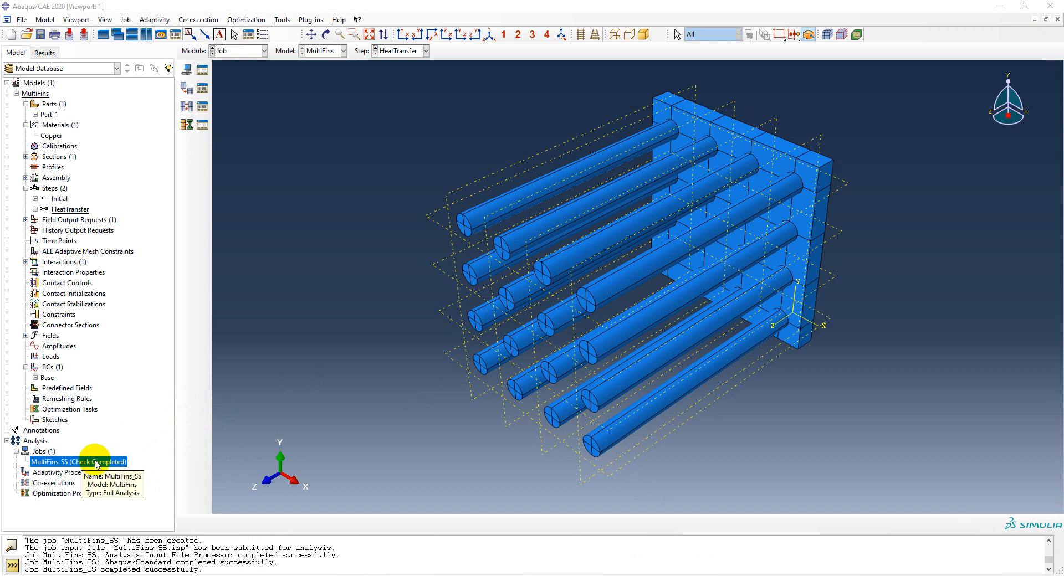
right_click(96, 463)
click(121, 505)
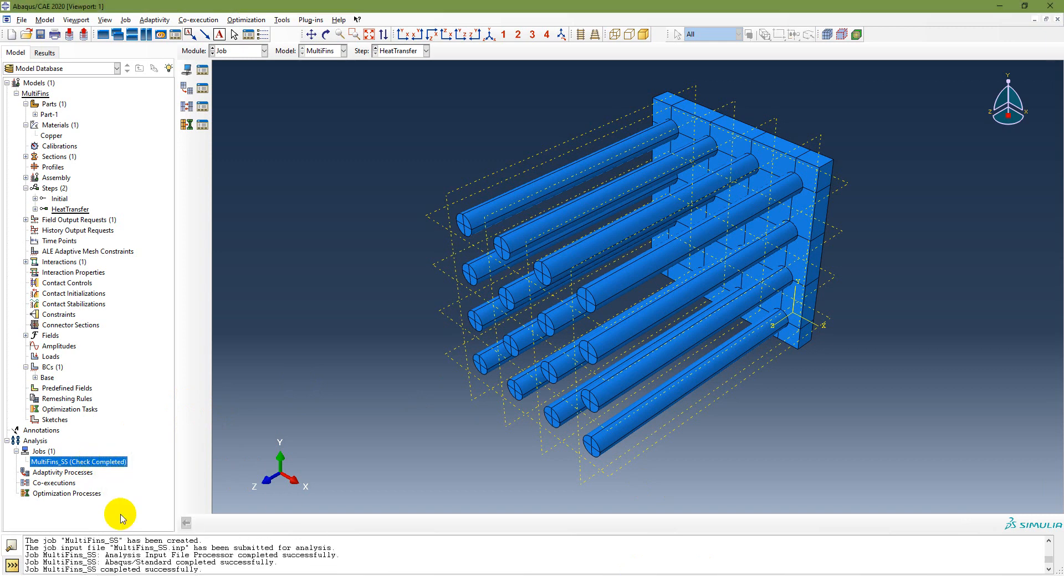
click(475, 193)
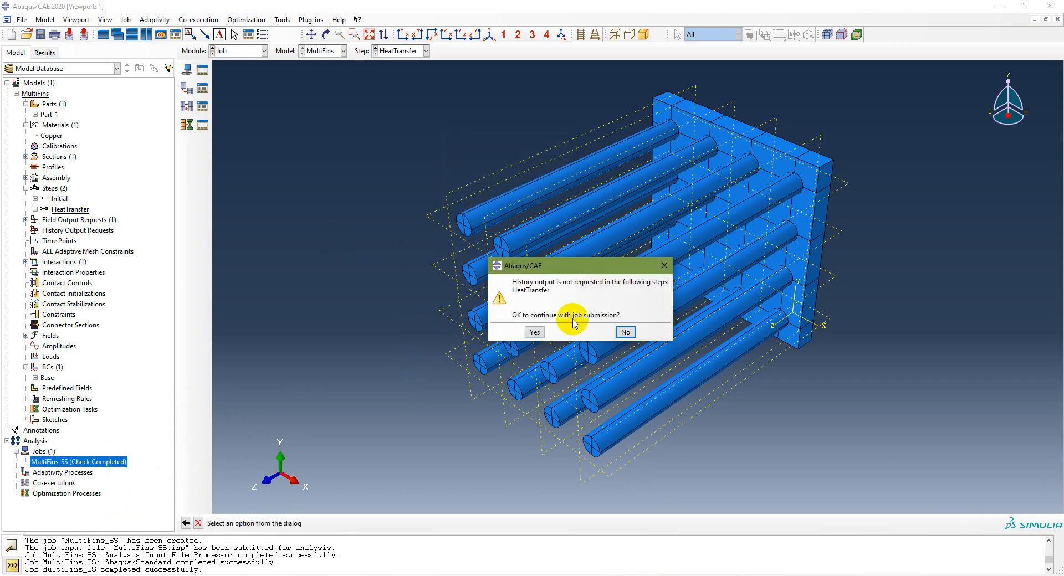
Step: Accept the history-output warning so MultiFins_SS runs to completion
click(534, 332)
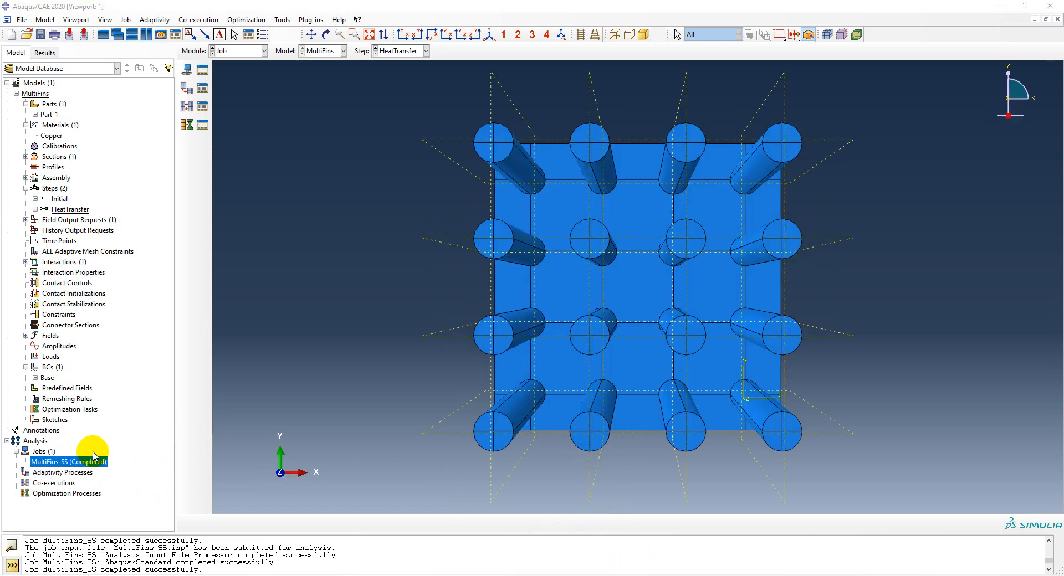
right_click(89, 464)
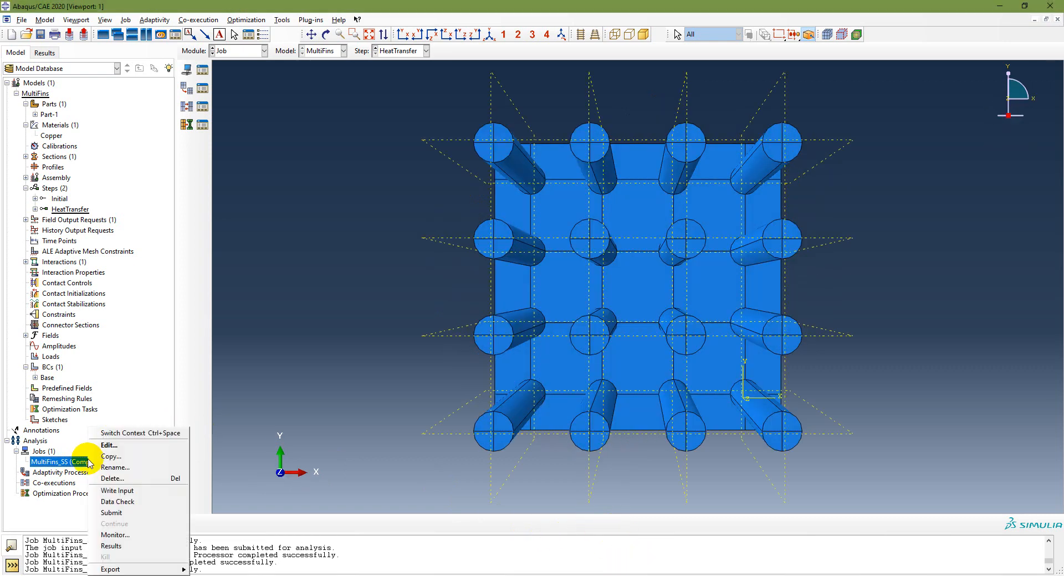
click(70, 467)
Step: Reveal the Visualization line on the lecture slide, then return to Abaqus
click(335, 575)
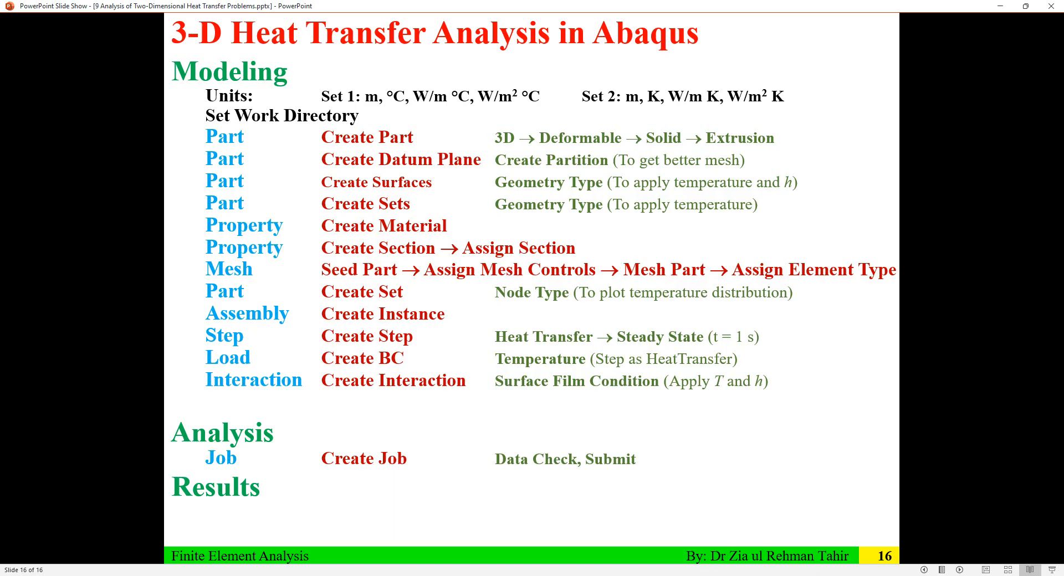
click(367, 476)
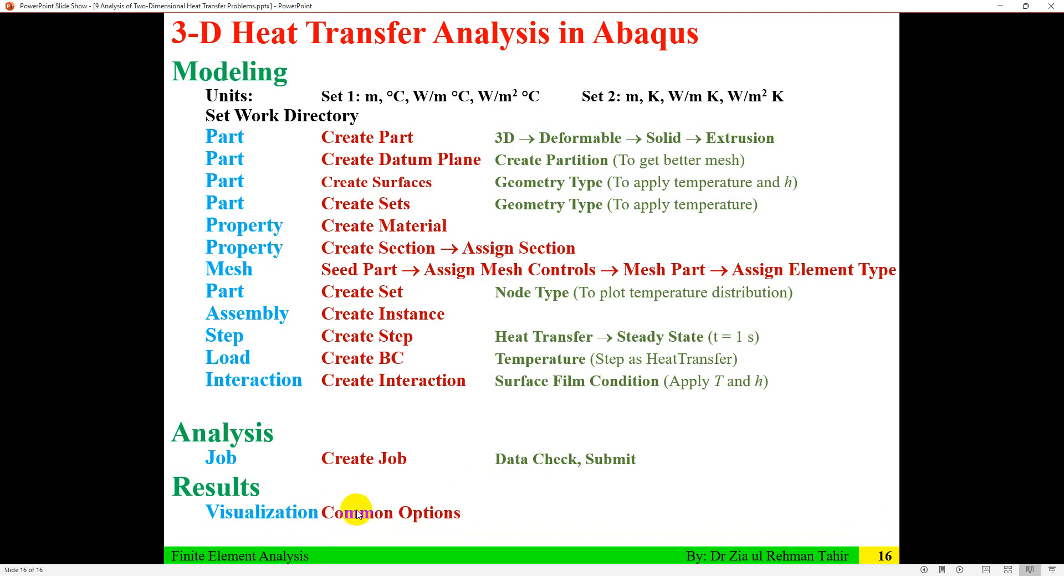
click(361, 575)
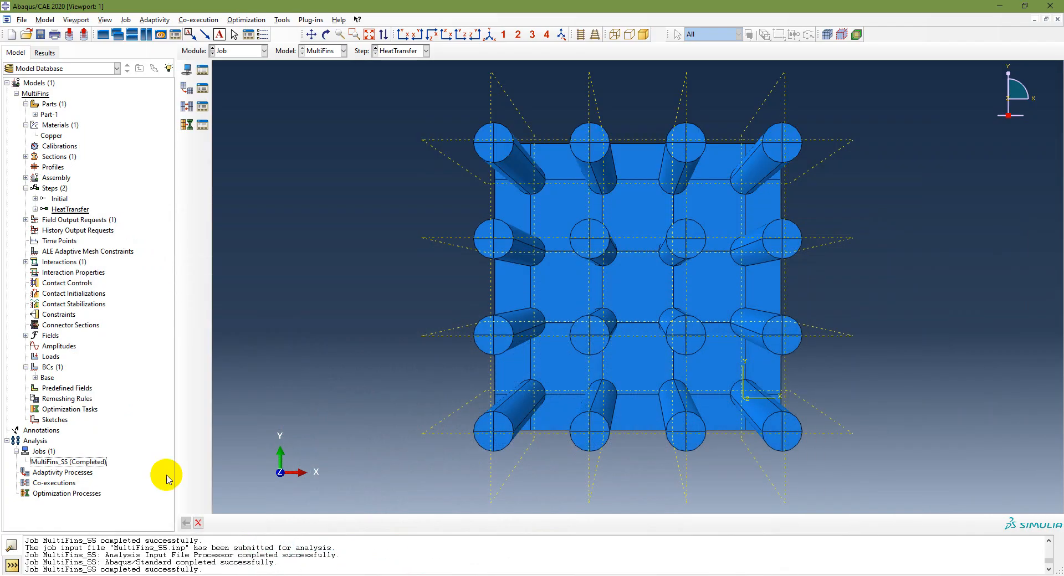
Step: Open the MultiFins_SS results and show NT11 nodal temperature contours, after briefly viewing HFL
right_click(99, 468)
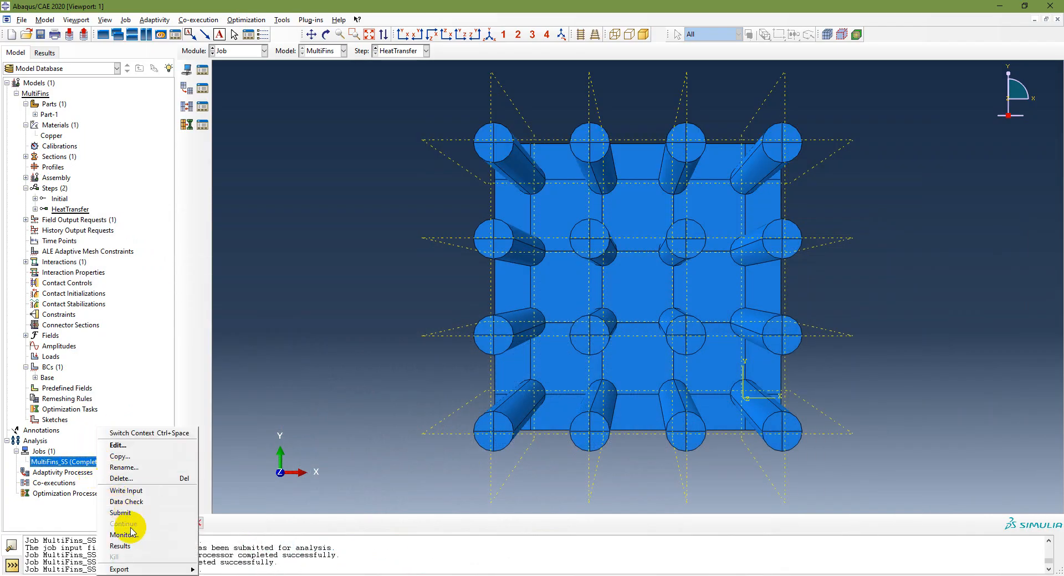
click(136, 545)
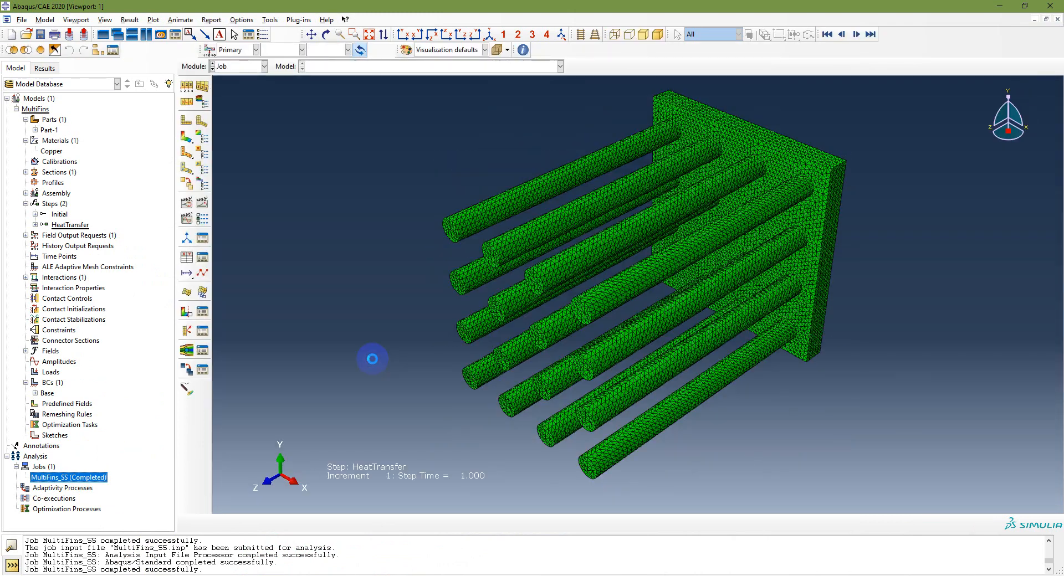
click(186, 139)
click(288, 50)
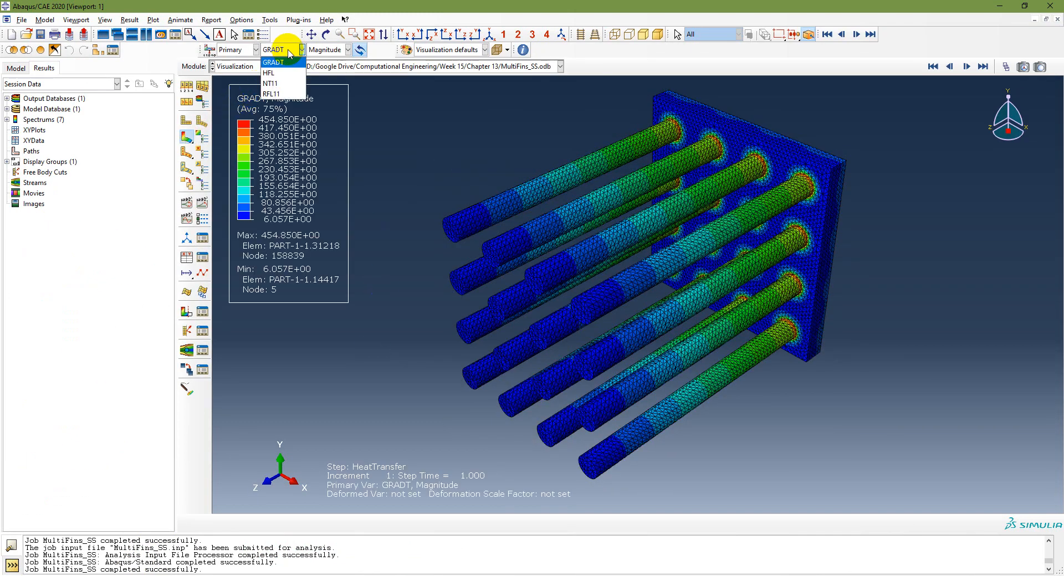
click(271, 72)
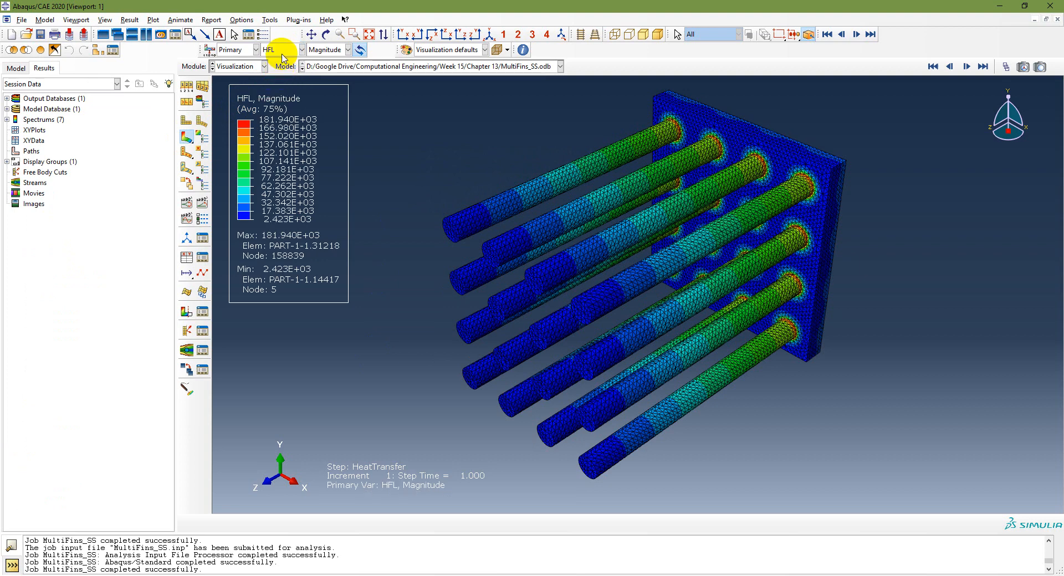
click(282, 53)
click(273, 83)
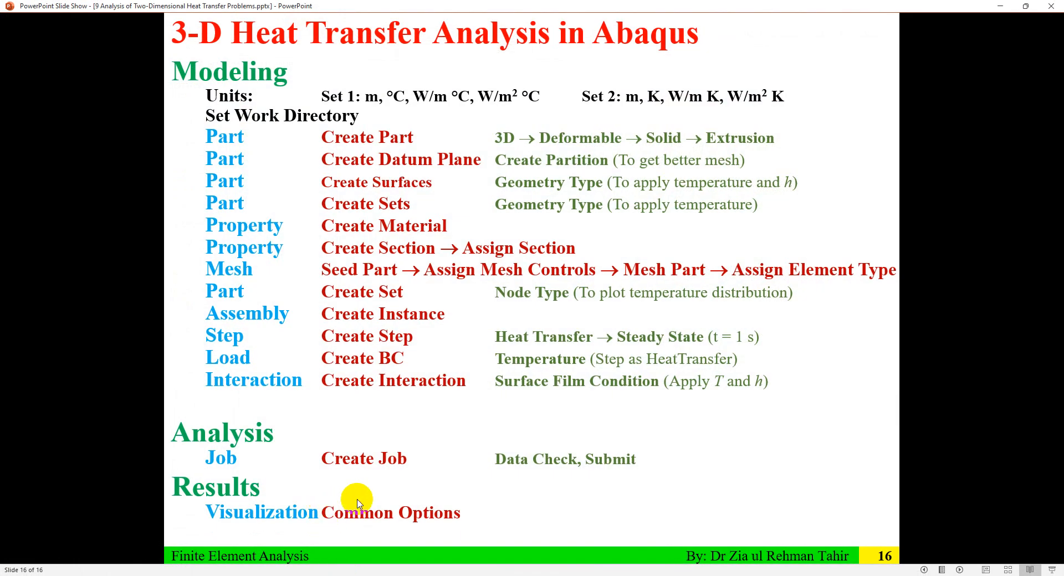
Step: Advance the slide to show Tools: Create Path (Type: Node List)
click(380, 486)
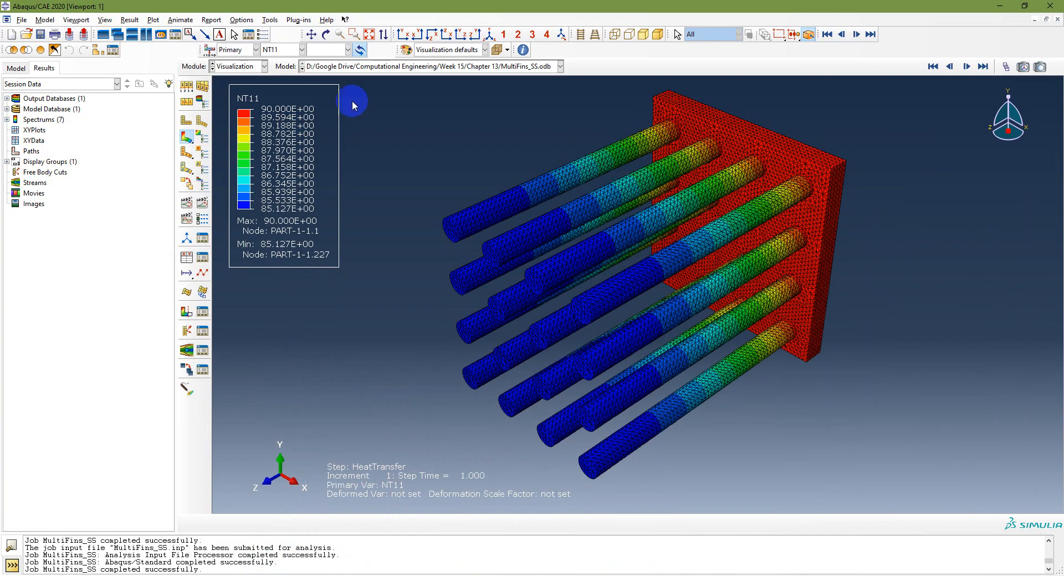
Step: Plot unique-nodal NT11 versus time for the PART-1-1.TIP node set from field output
click(186, 258)
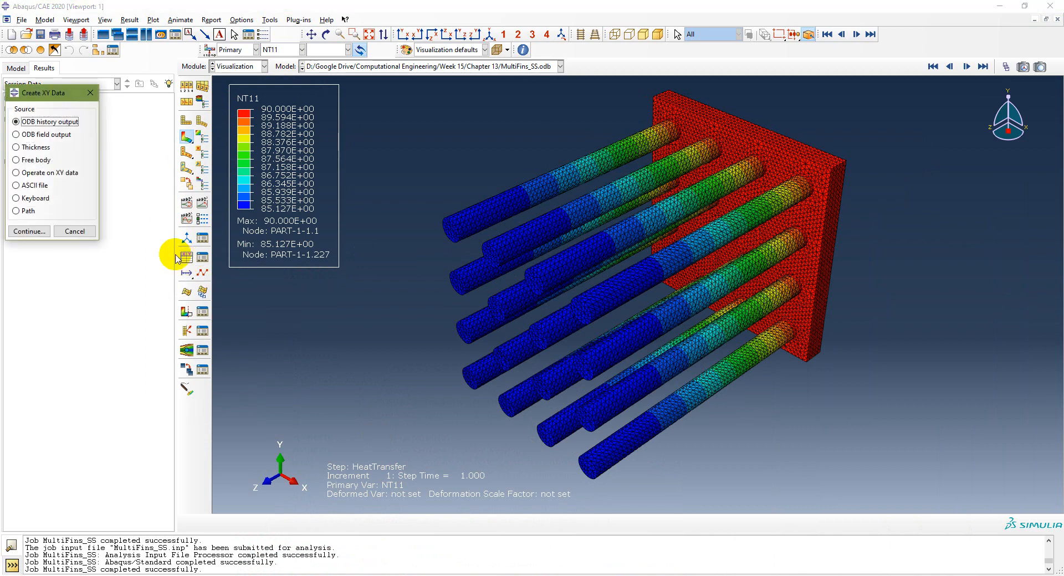
click(35, 136)
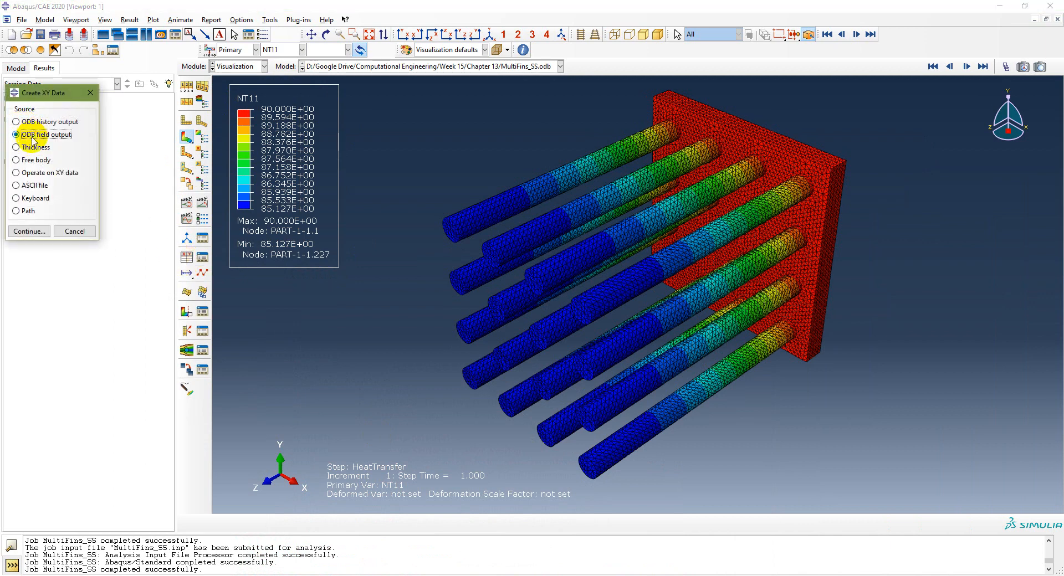
click(28, 232)
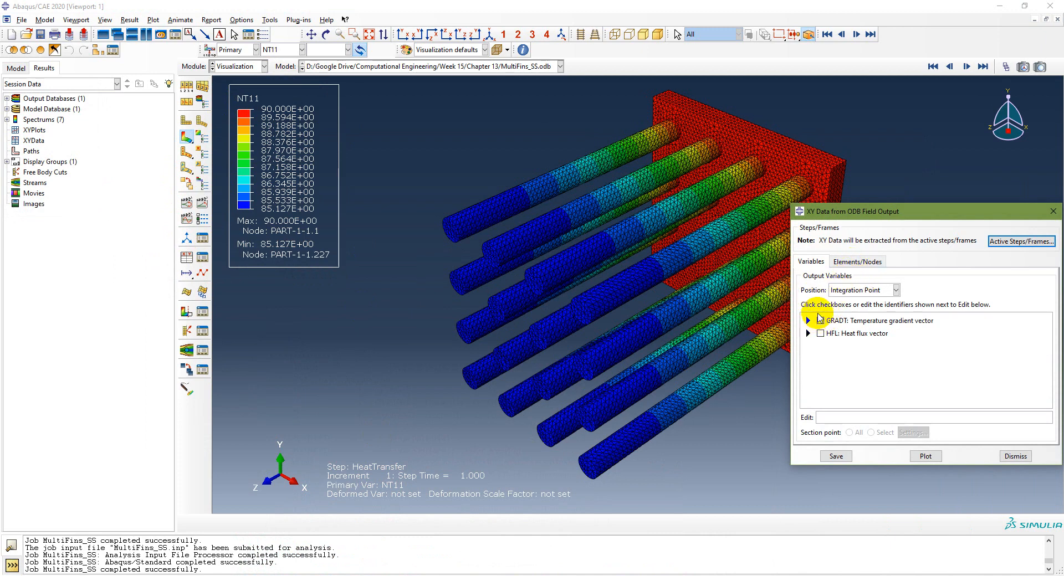
click(856, 289)
click(853, 336)
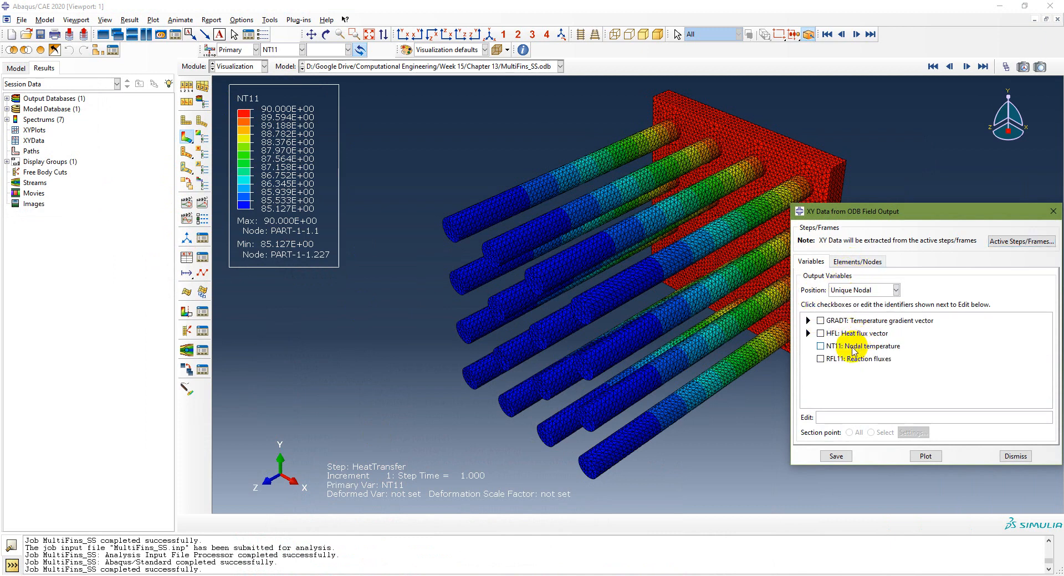
click(860, 262)
click(831, 316)
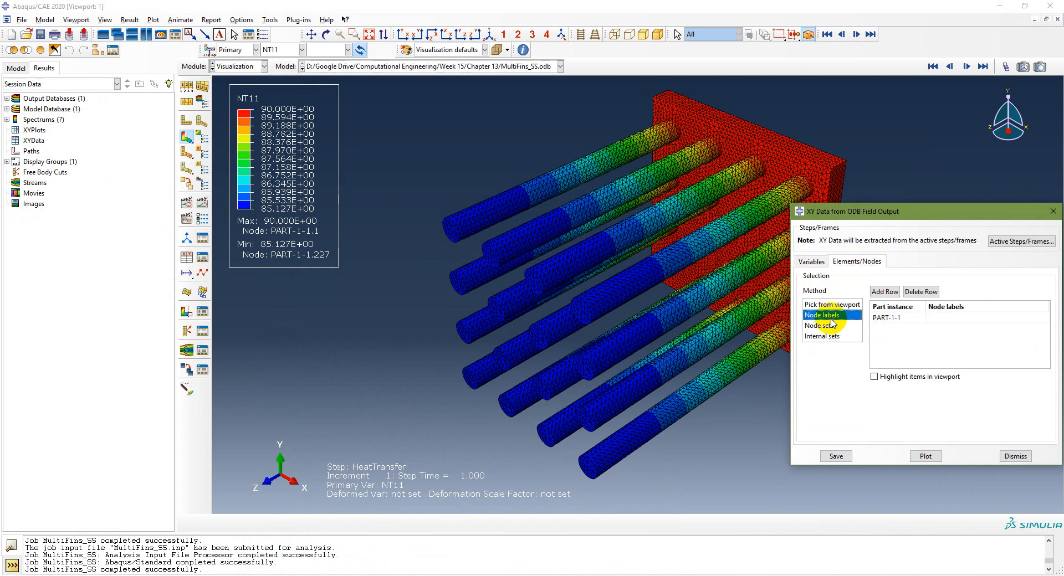
click(827, 327)
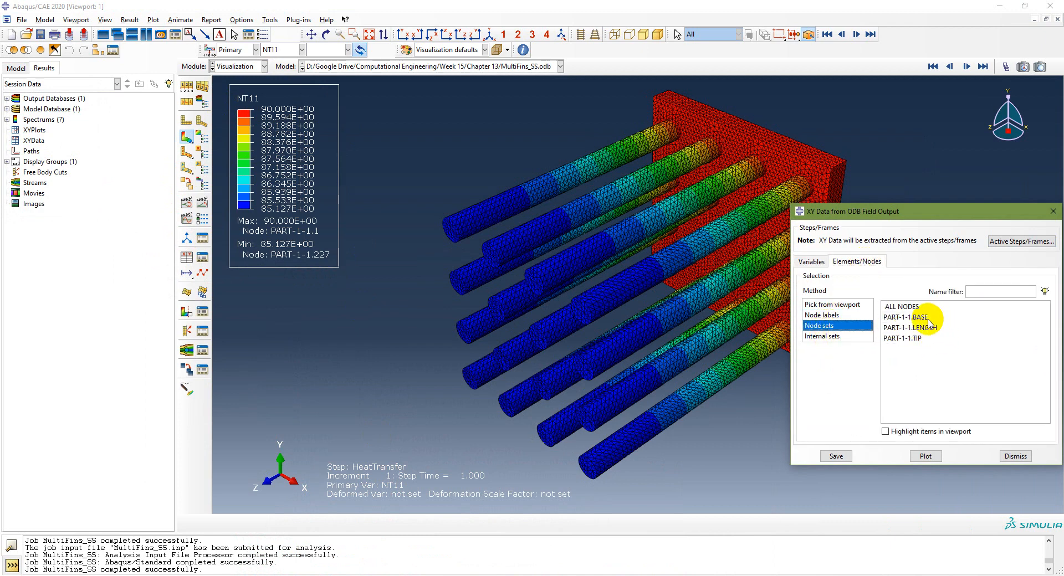
click(916, 339)
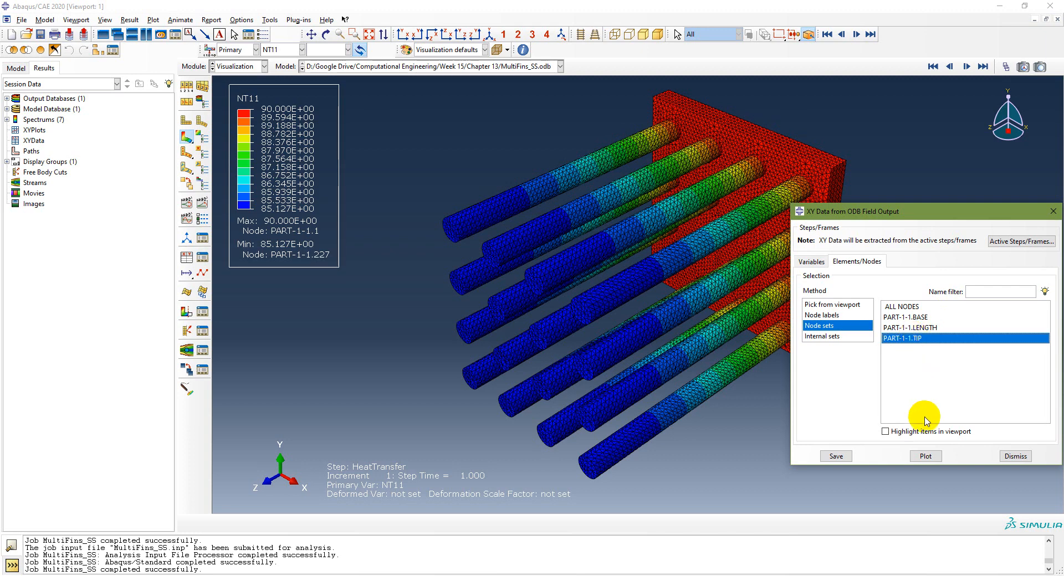
click(926, 456)
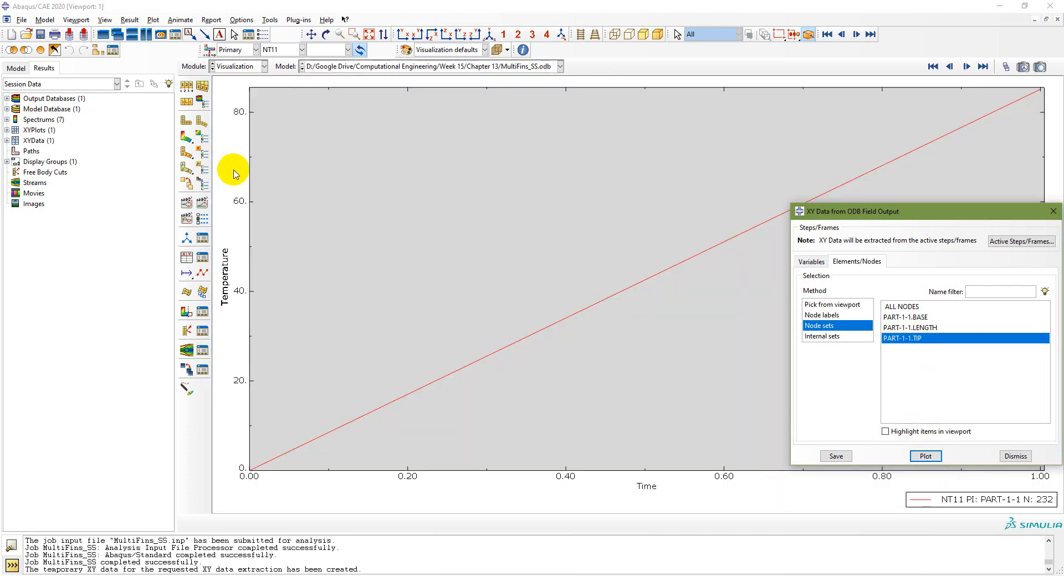
Step: Save the tip temperature curve as XY data and rename it T_Tip
click(838, 456)
click(893, 364)
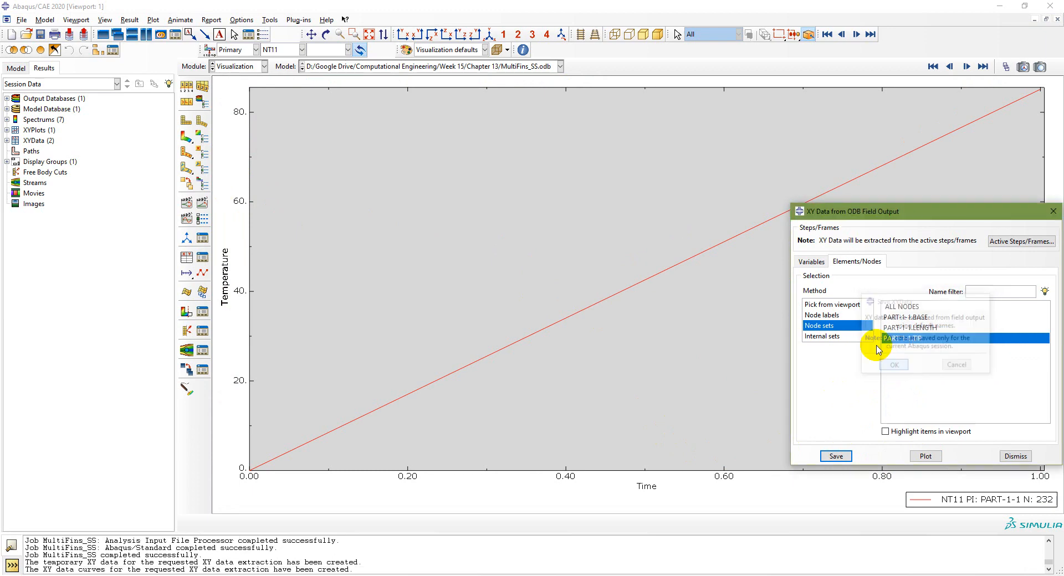
click(6, 140)
click(56, 152)
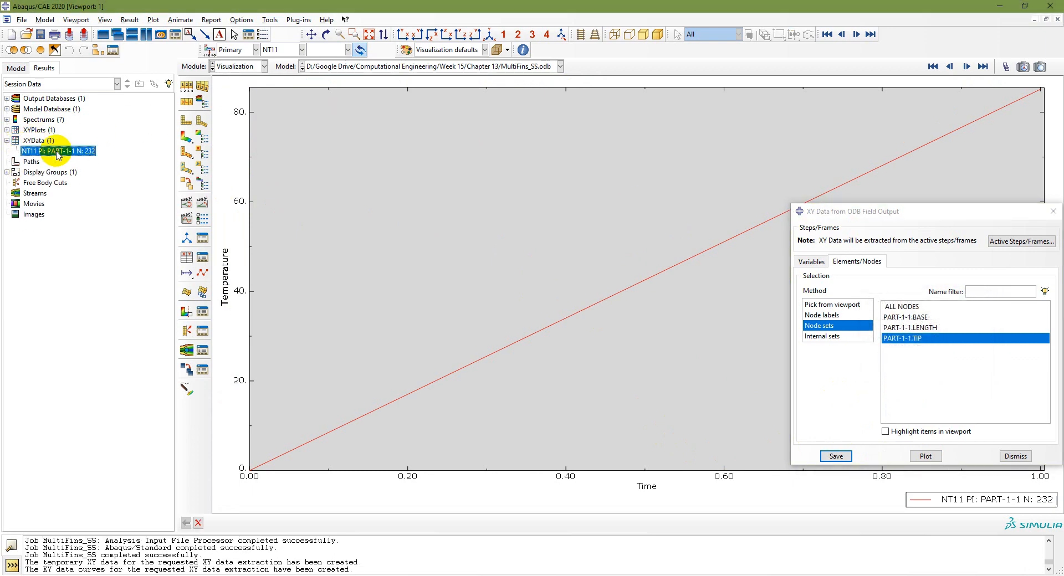
right_click(56, 153)
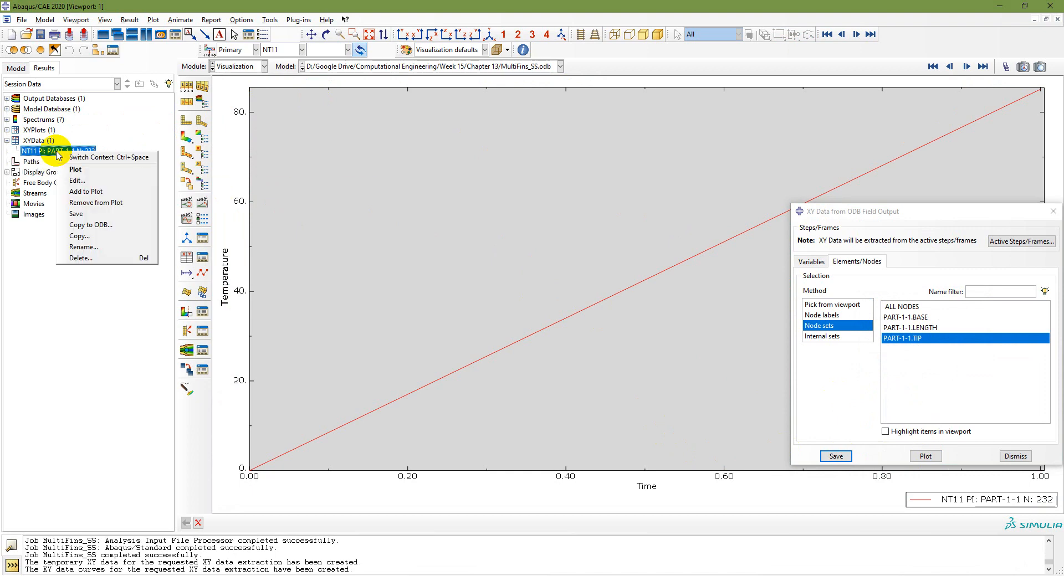
click(81, 247)
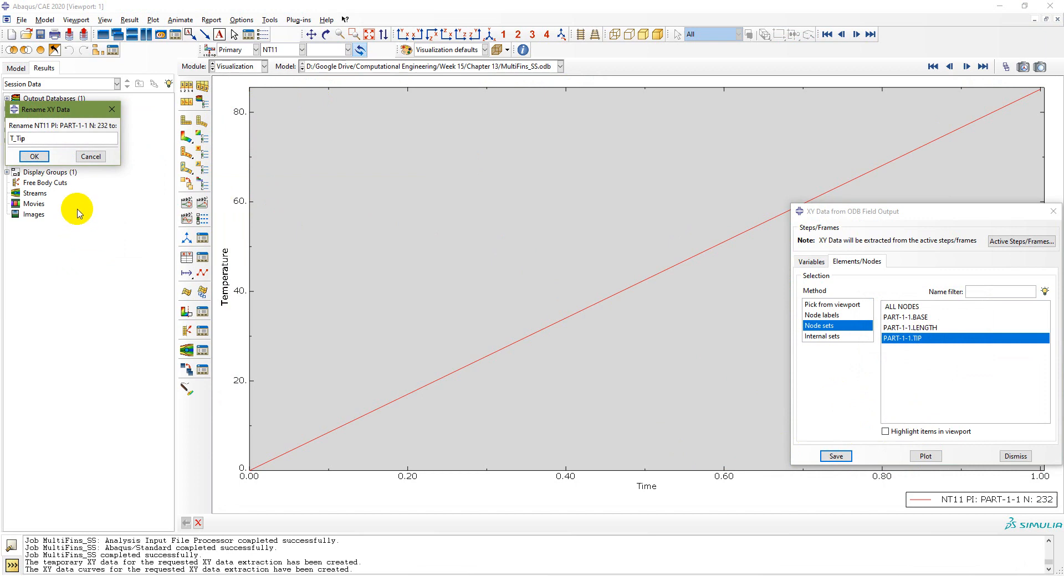
click(35, 156)
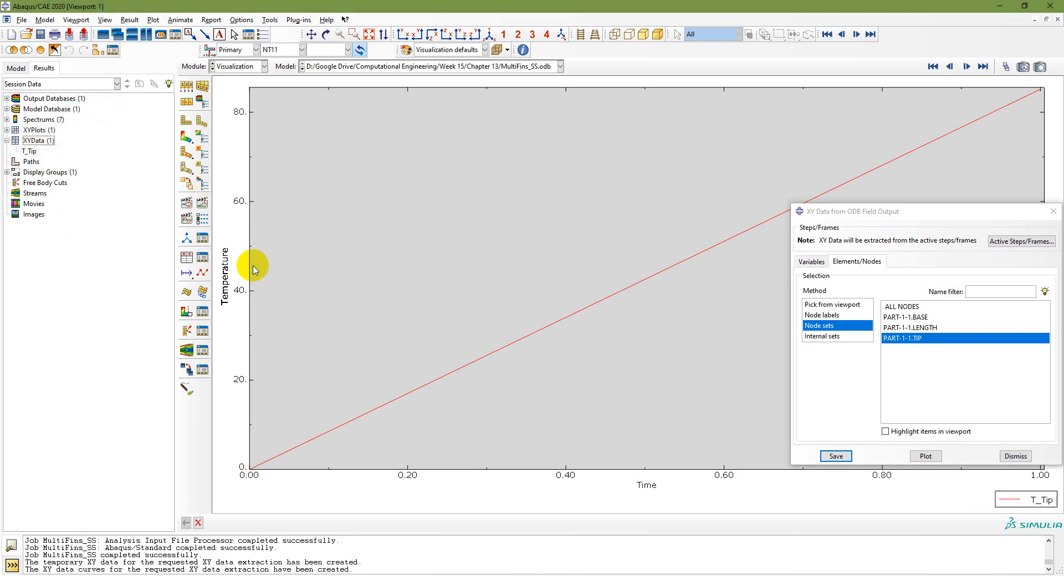
Step: Check the Temperature axis options, then glance at the fin-problem slide
double_click(250, 285)
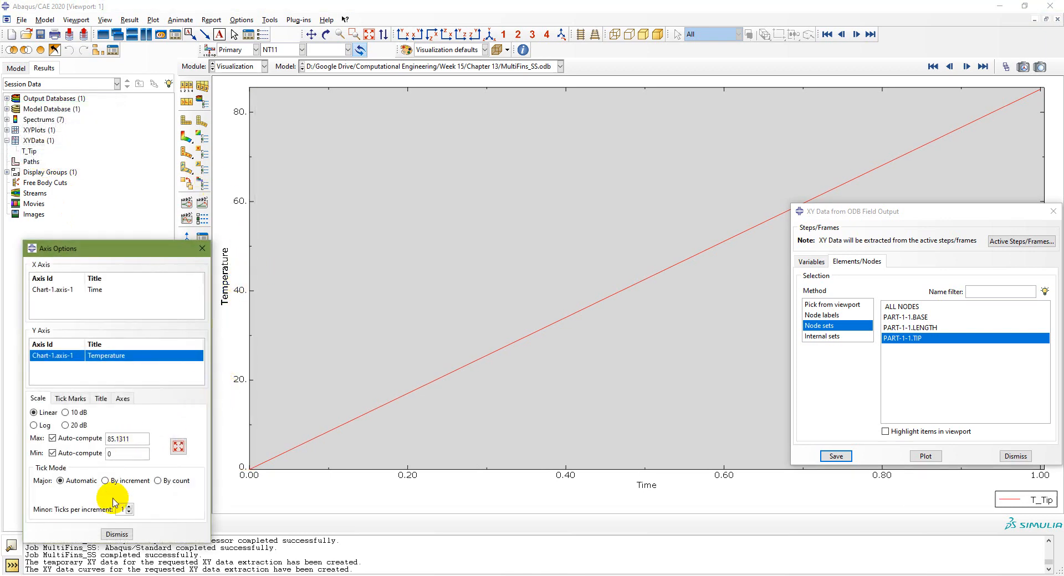
click(117, 534)
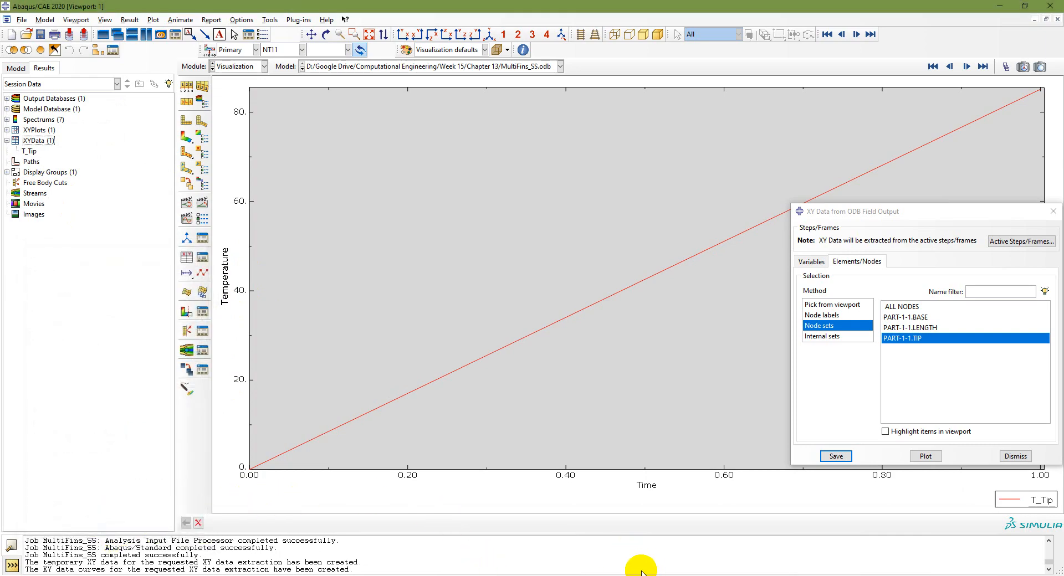
key(alt+Tab)
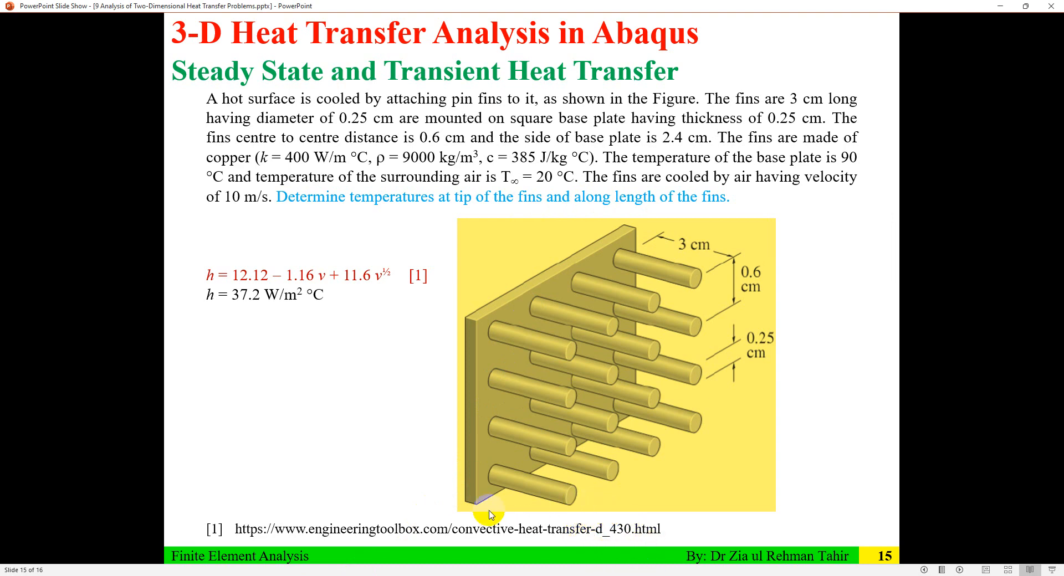
key(alt+Tab)
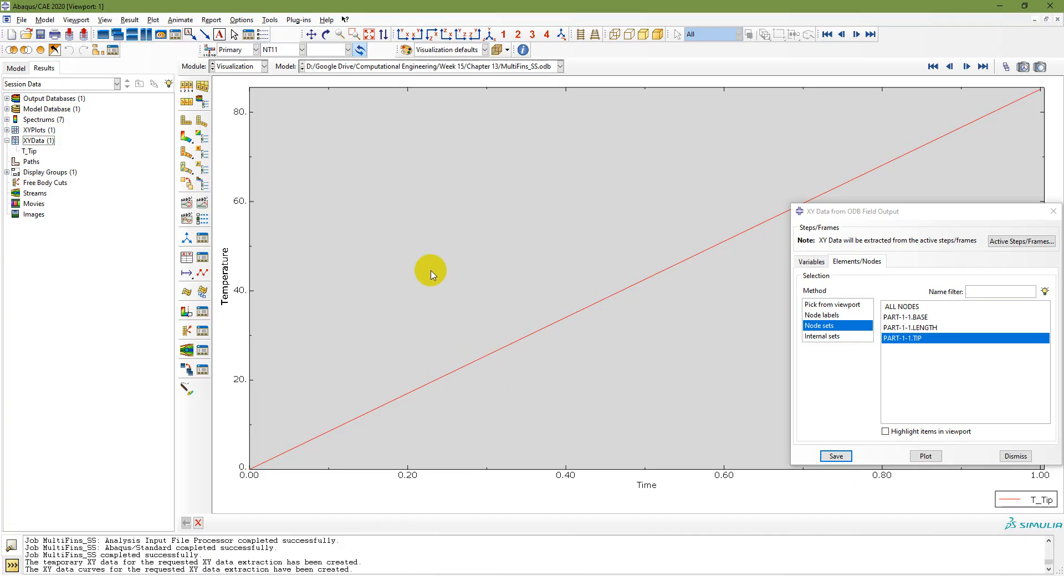
Step: Start a node-list path named NodesALongLength
click(270, 20)
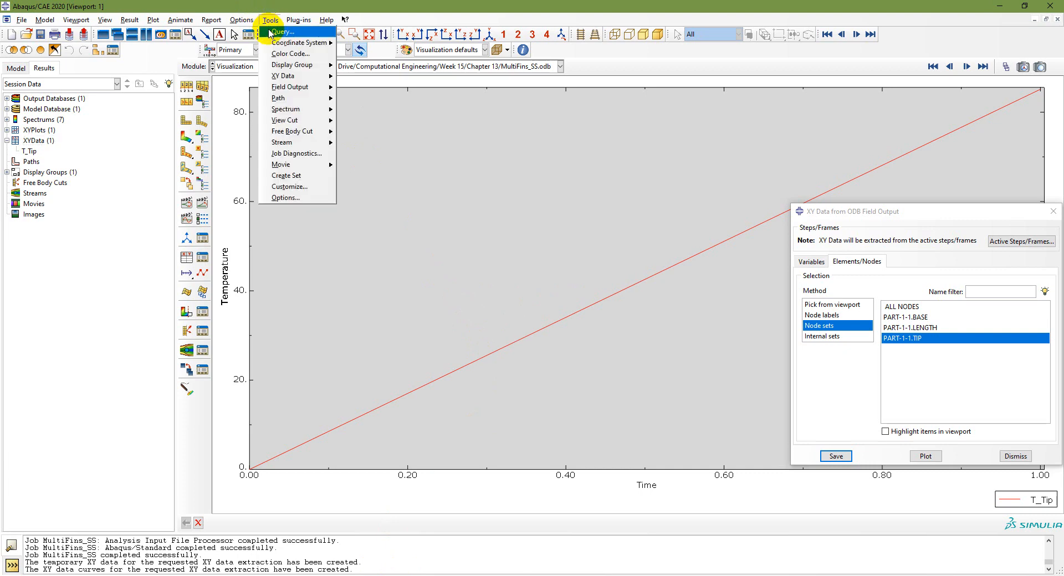
mouse_move(293, 102)
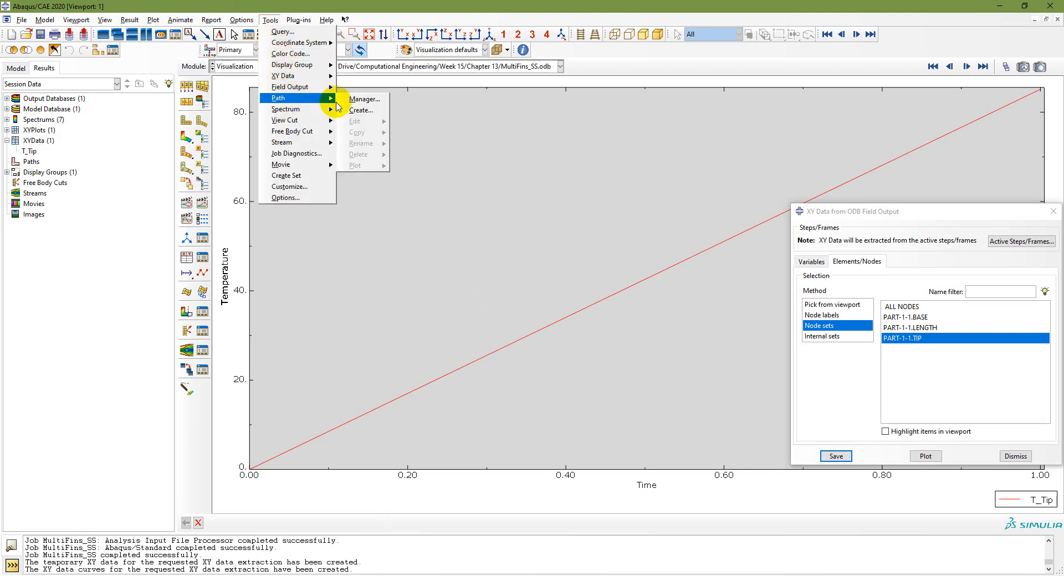
click(357, 109)
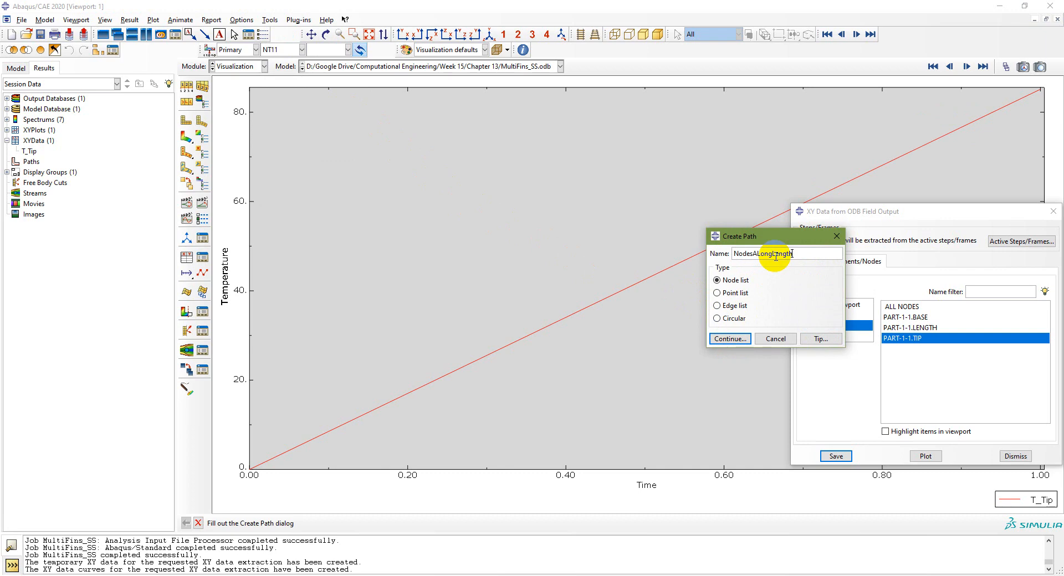
click(730, 339)
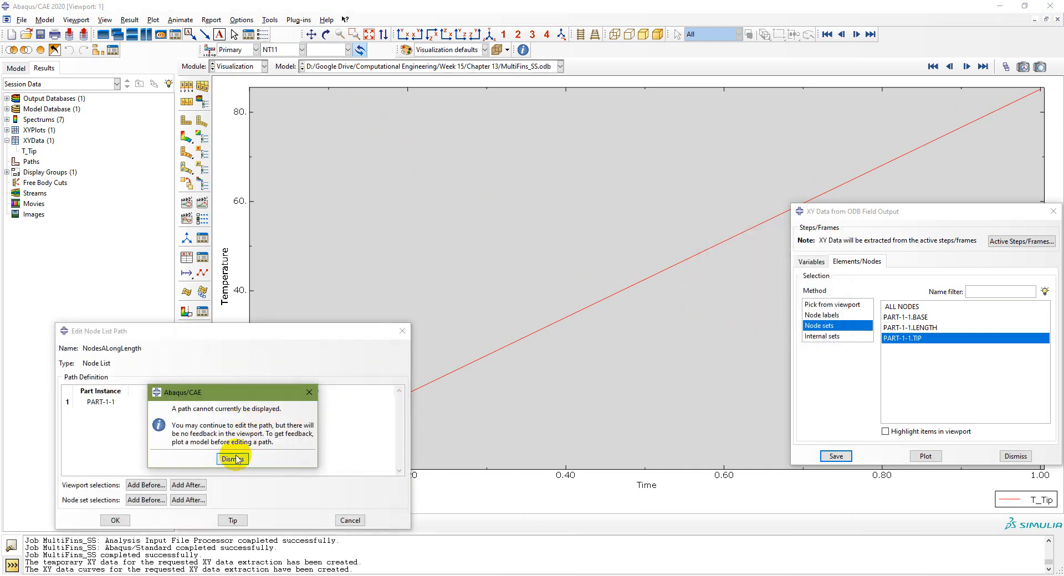
click(233, 459)
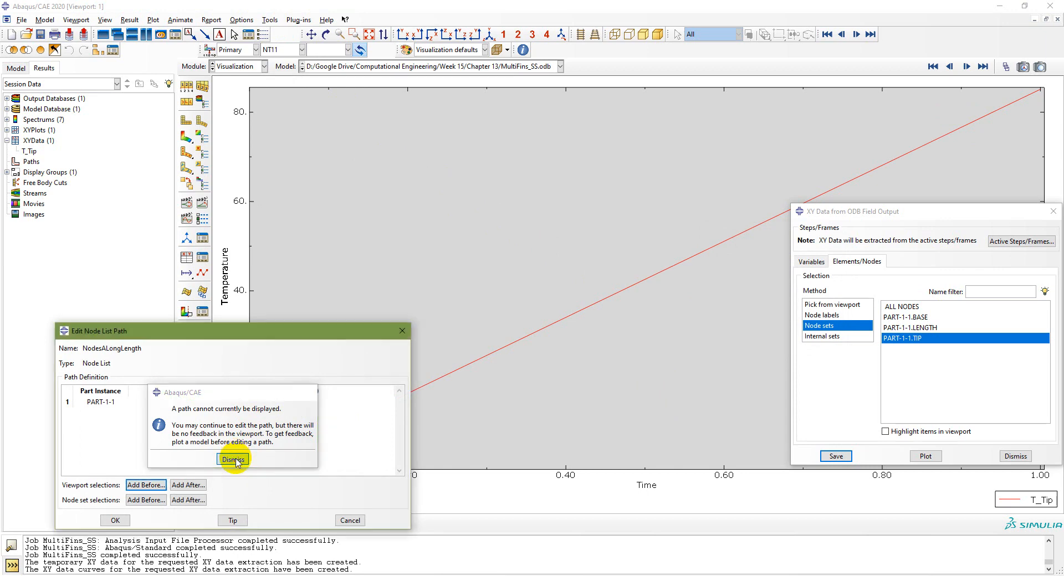
Step: Add the PART-1-1.LENGTH node set to the path, dismissing the AttributeError
click(101, 403)
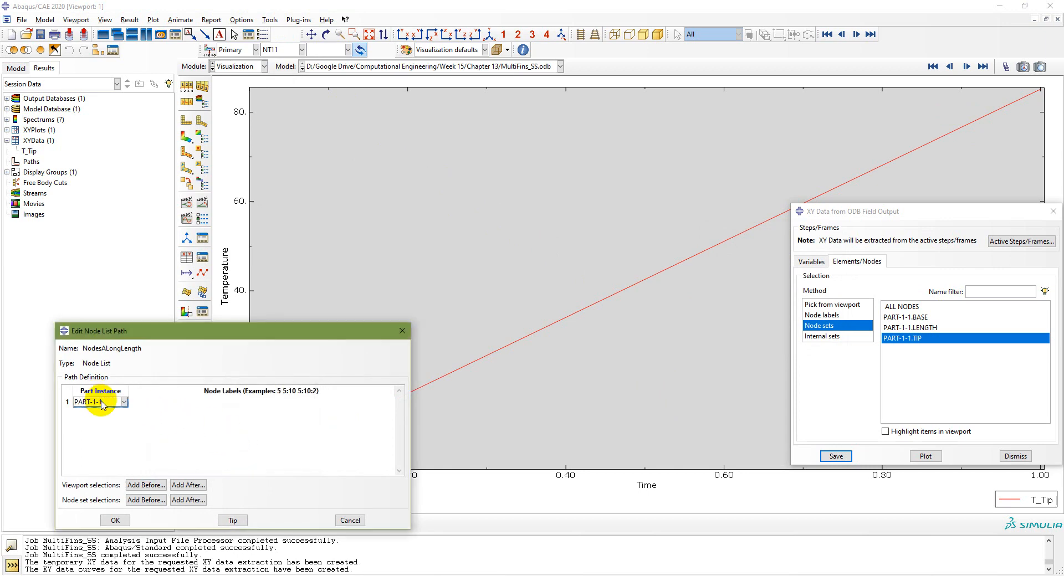
click(143, 500)
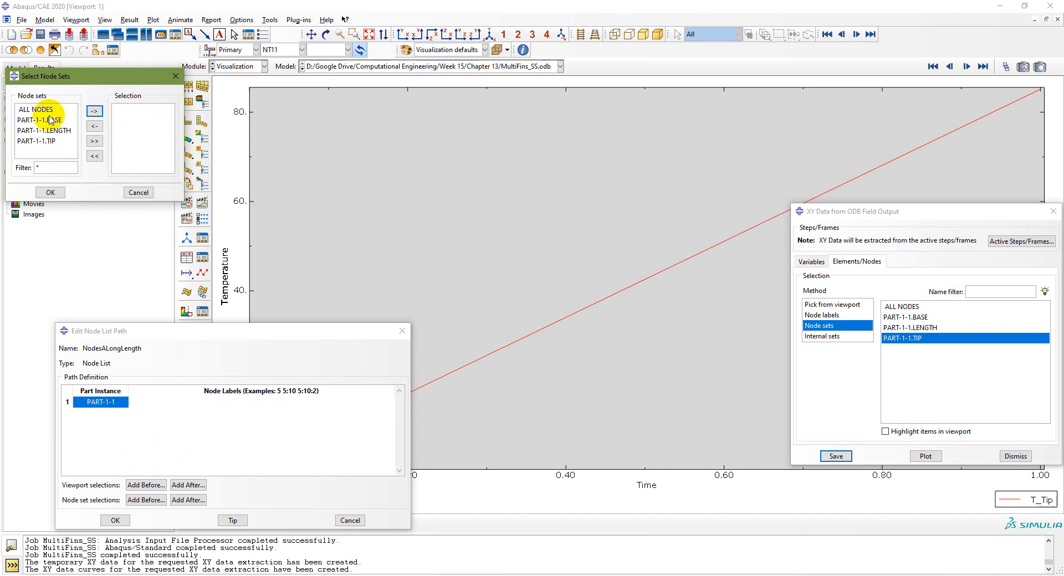
click(55, 131)
click(94, 111)
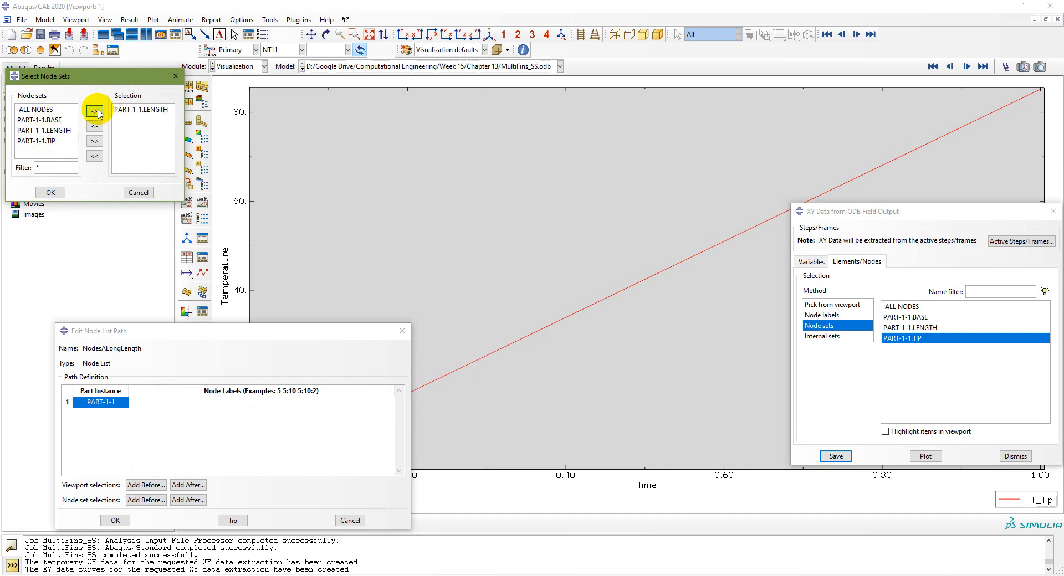
click(50, 192)
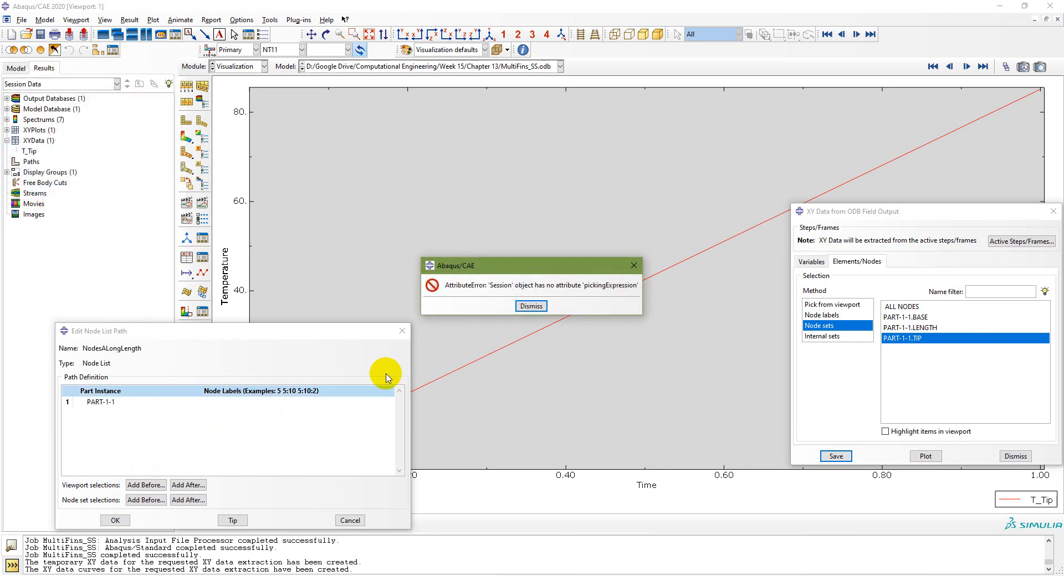
click(531, 307)
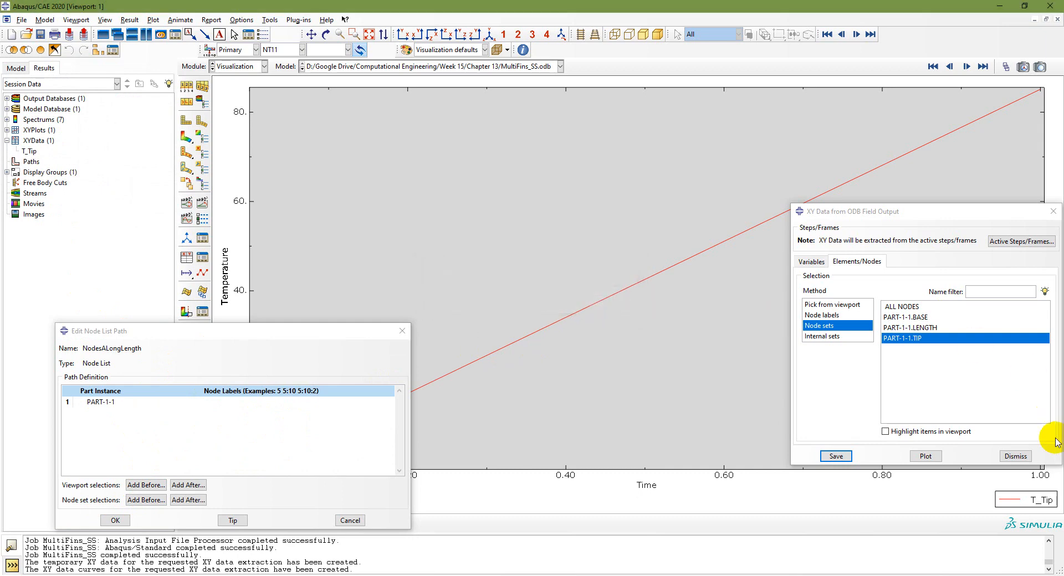
click(1015, 456)
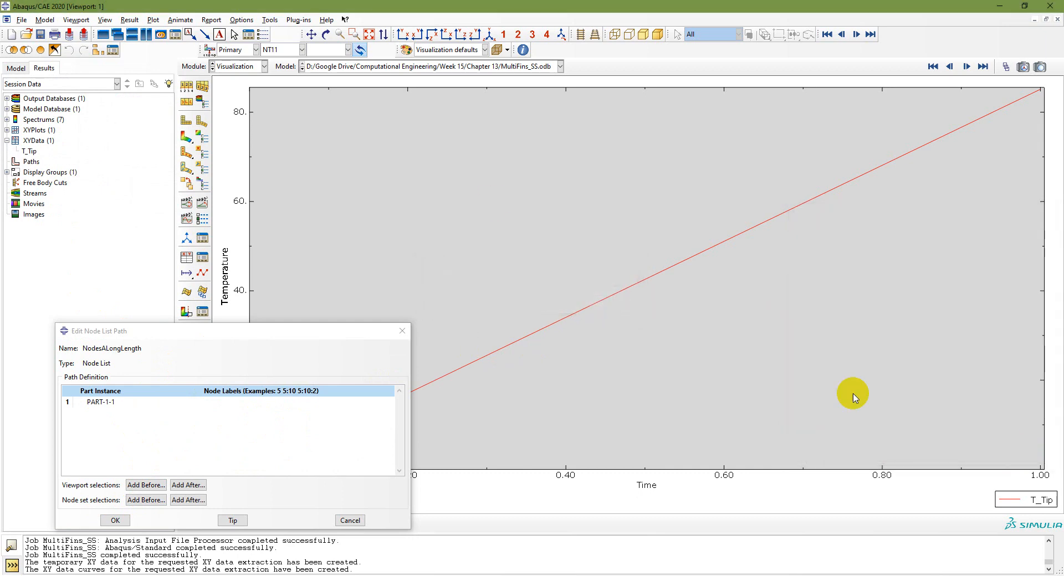
Step: Show NT11 contours, re-add the LENGTH node set, and confirm the NodesALongLength path
click(186, 136)
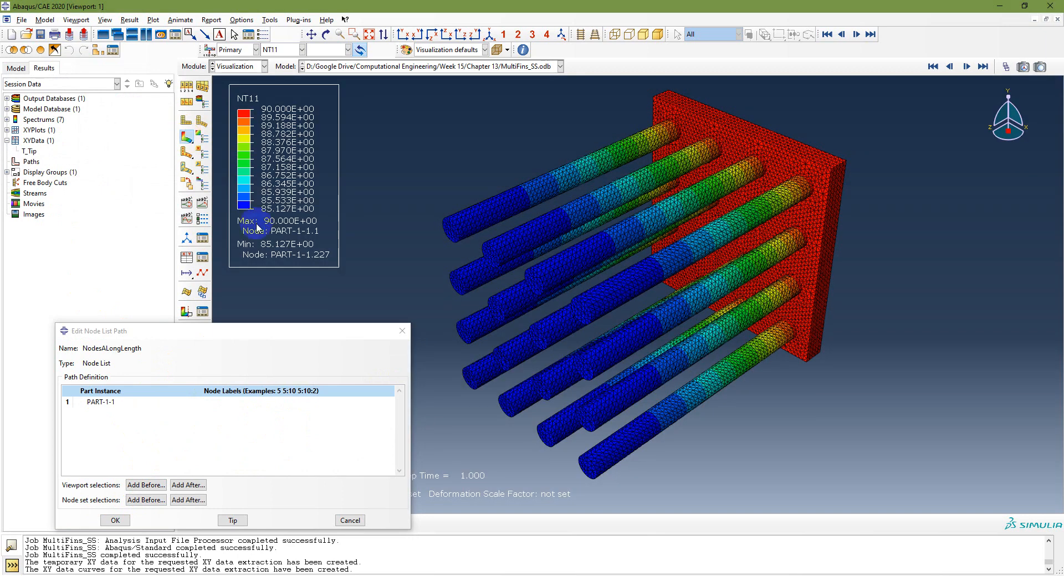
click(144, 499)
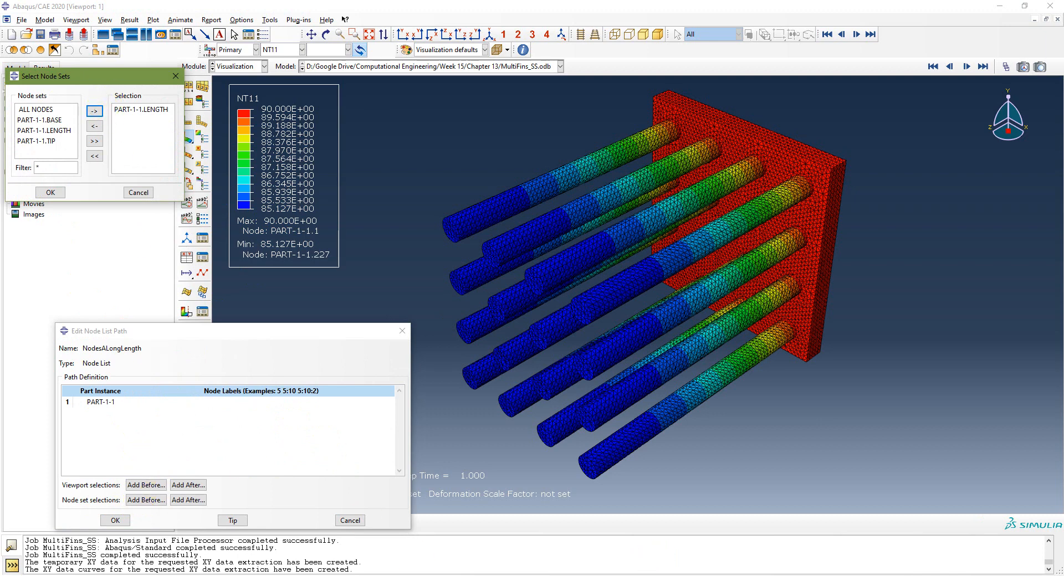
key(Return)
drag(410, 414, 820, 417)
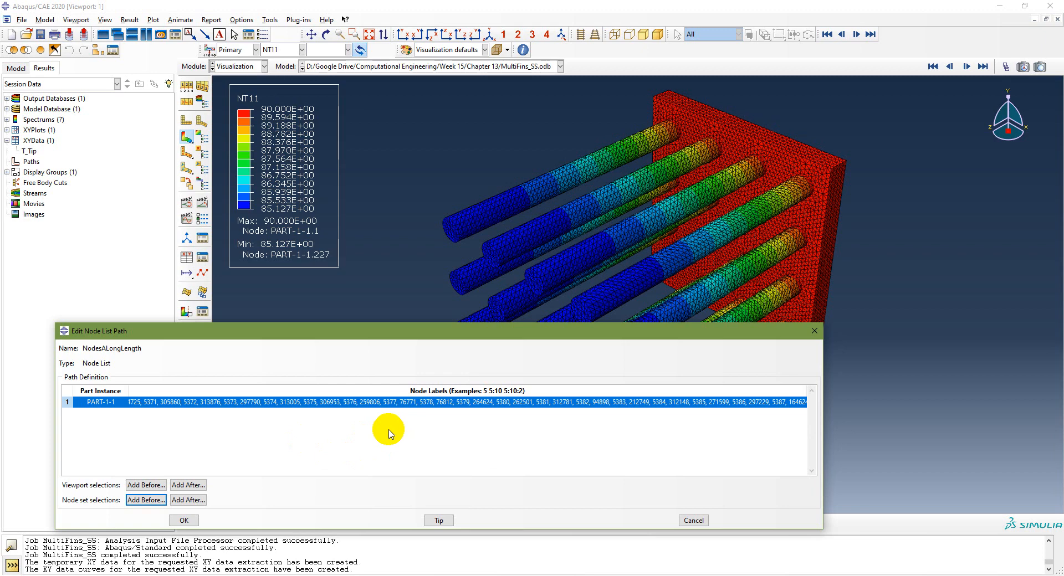
click(185, 520)
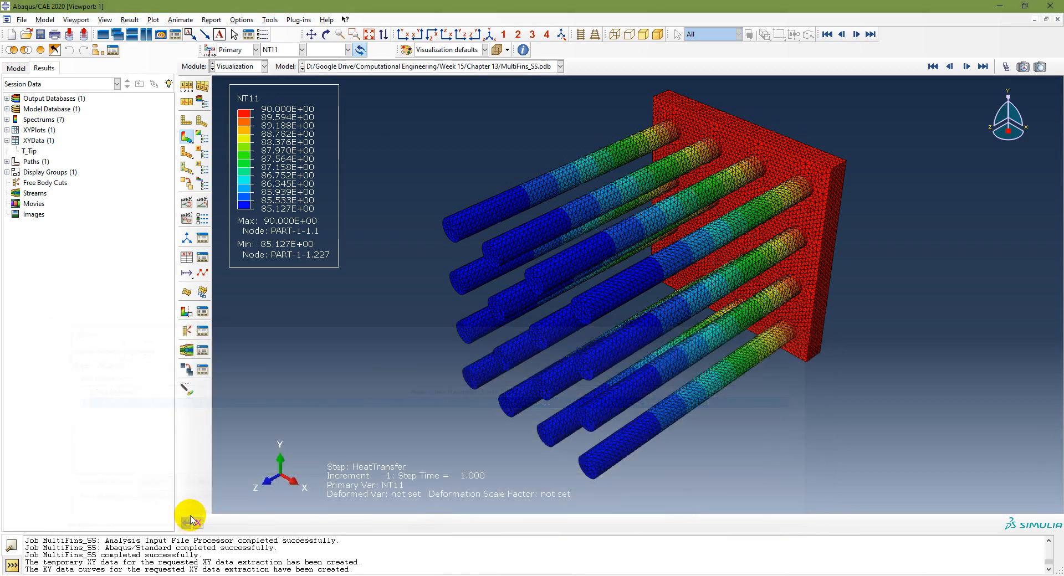
Step: Plot NT11 versus true distance along NodesALongLength and name the curve T_Length
click(187, 257)
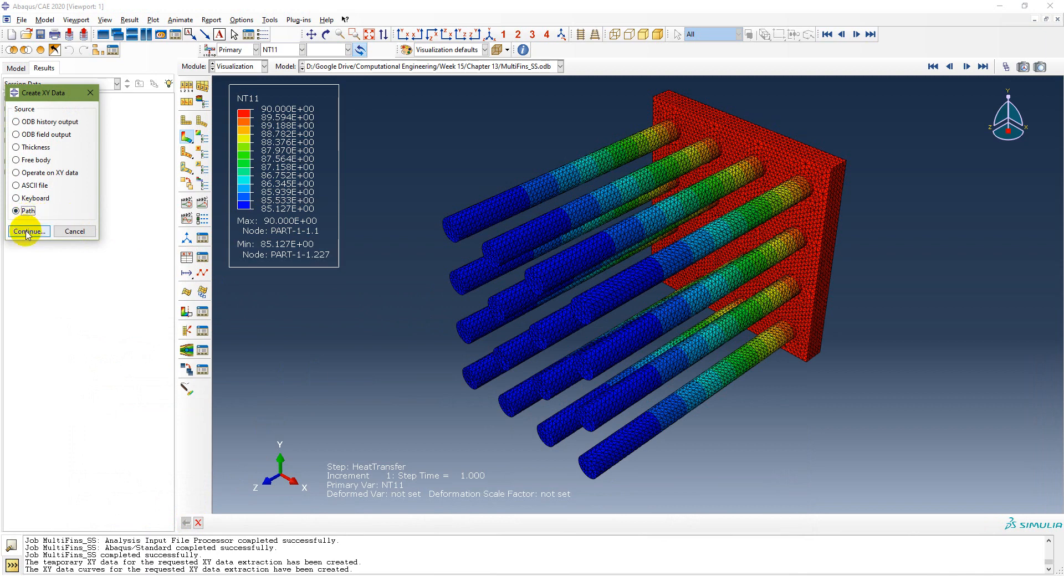
click(75, 231)
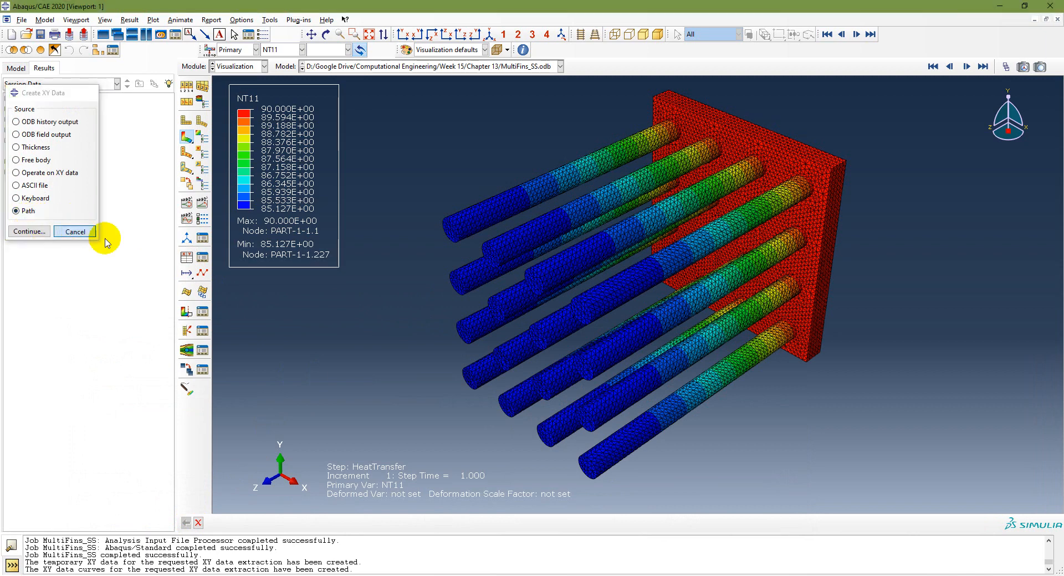
click(186, 259)
click(32, 229)
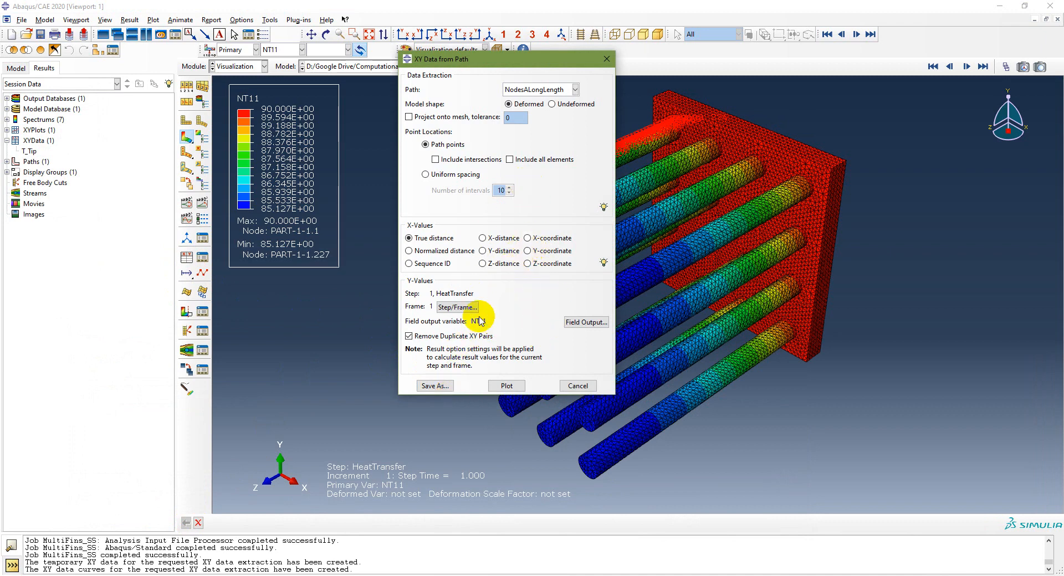
click(505, 388)
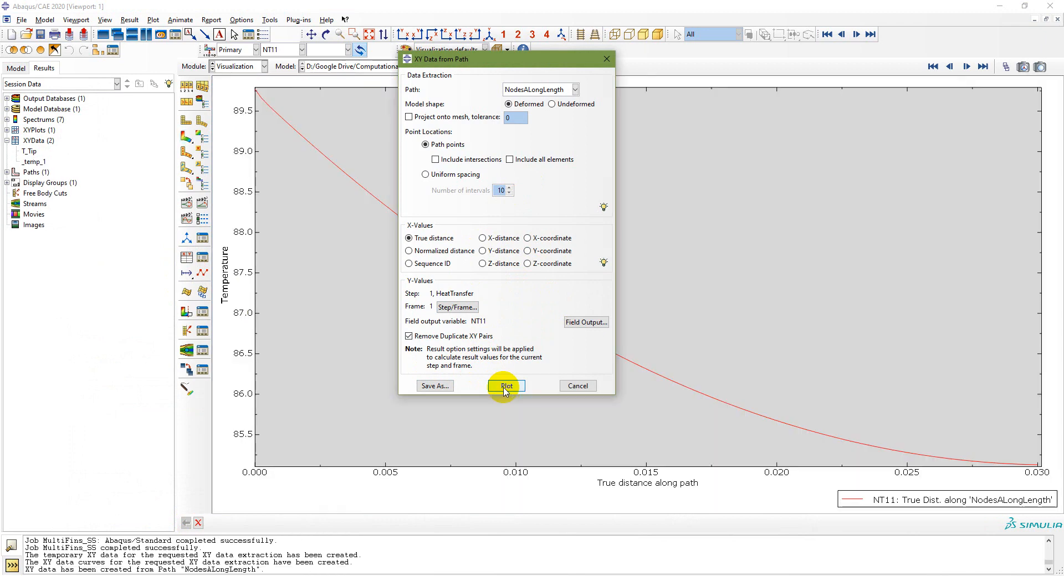
drag(516, 62, 803, 44)
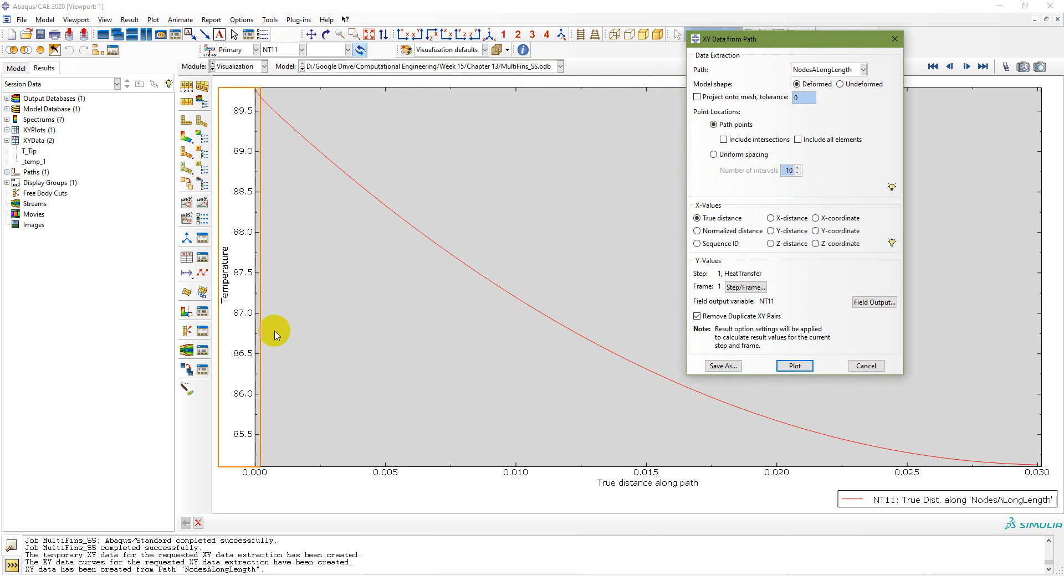
click(723, 366)
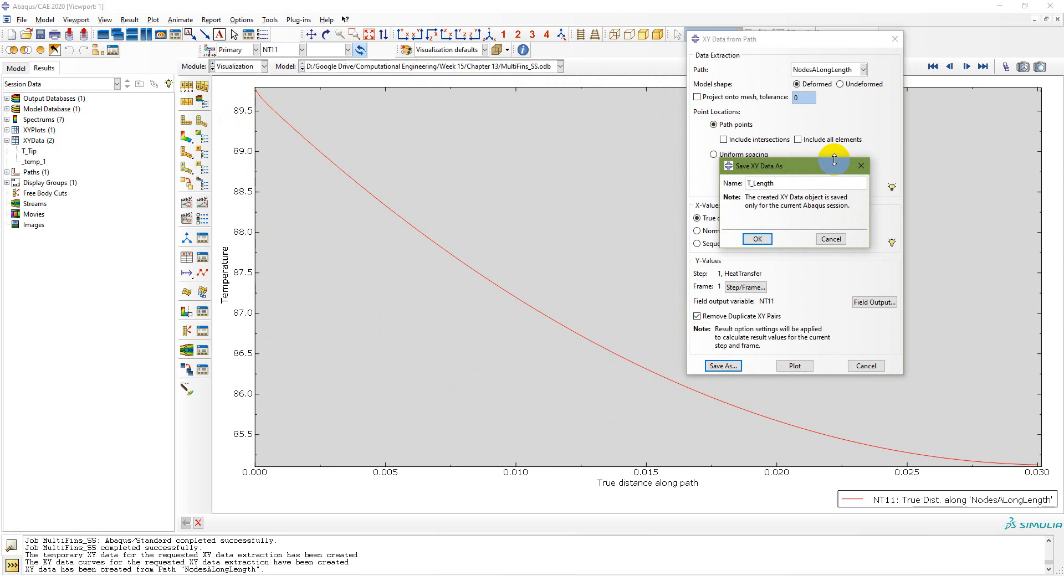
Step: Finish saving T_Length, then replot the T_Tip and T_Length curves
click(759, 238)
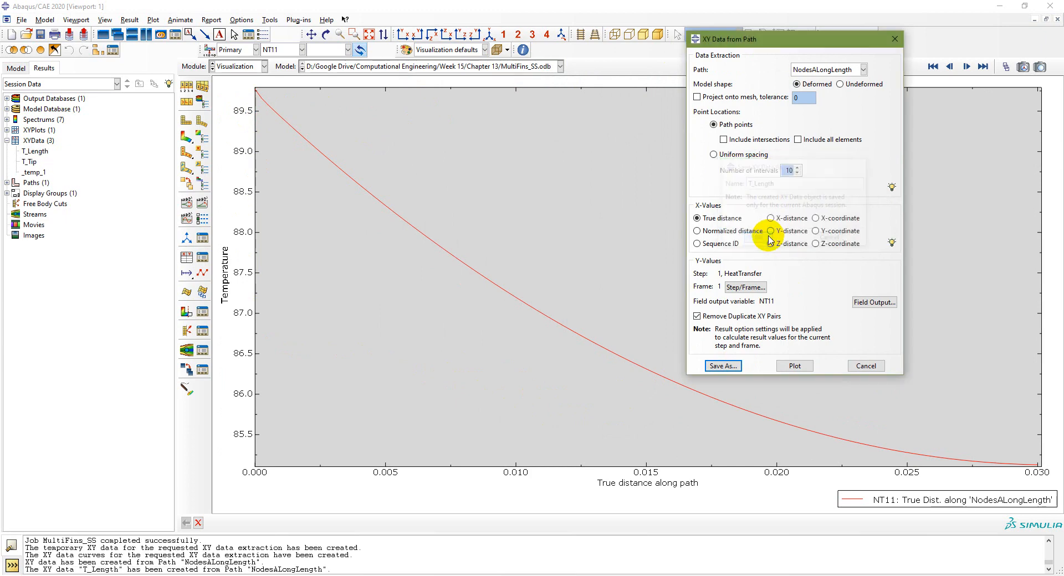
click(629, 227)
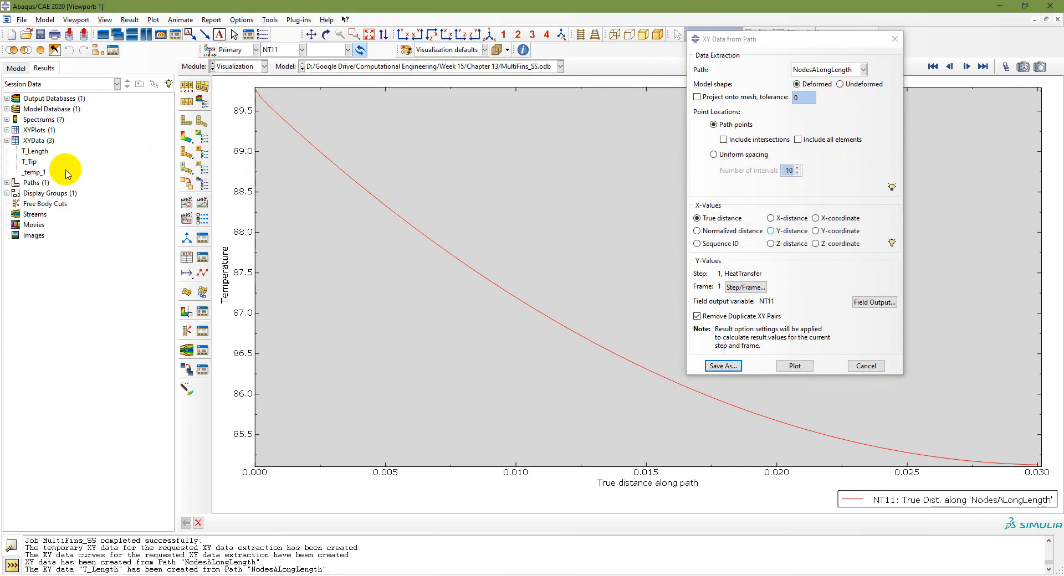
click(28, 162)
double_click(29, 162)
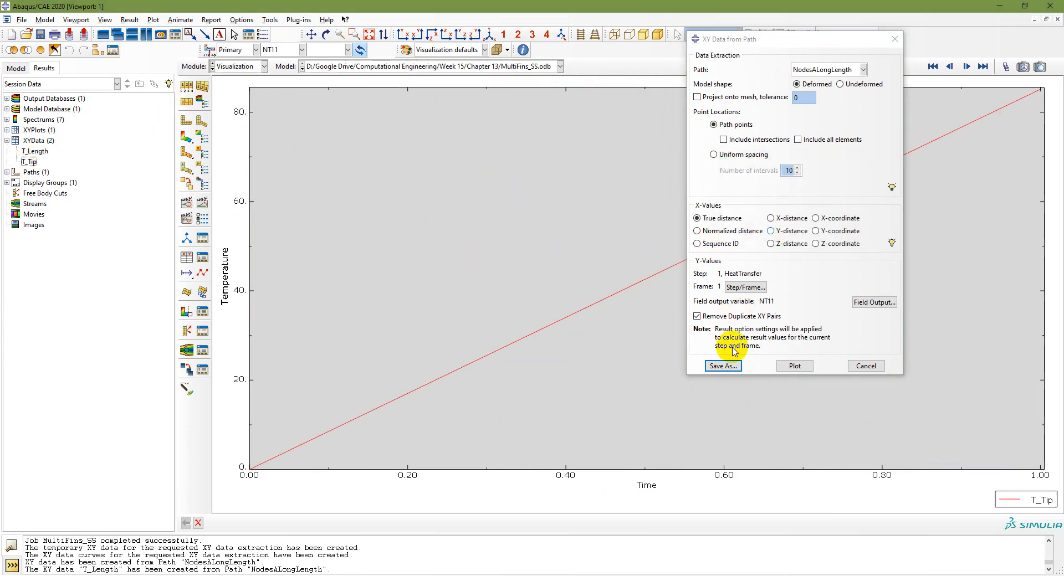
click(864, 366)
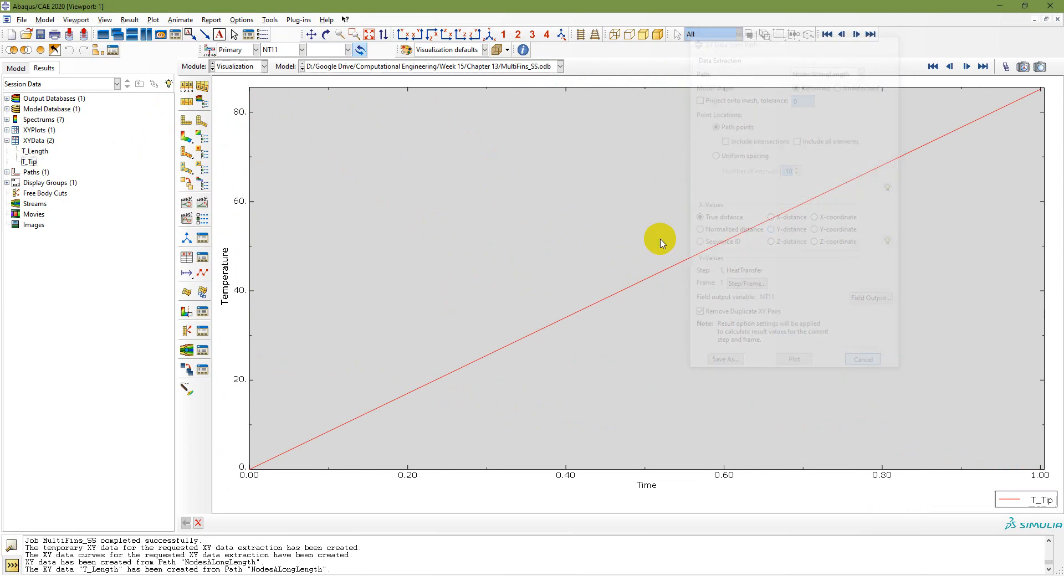
double_click(36, 153)
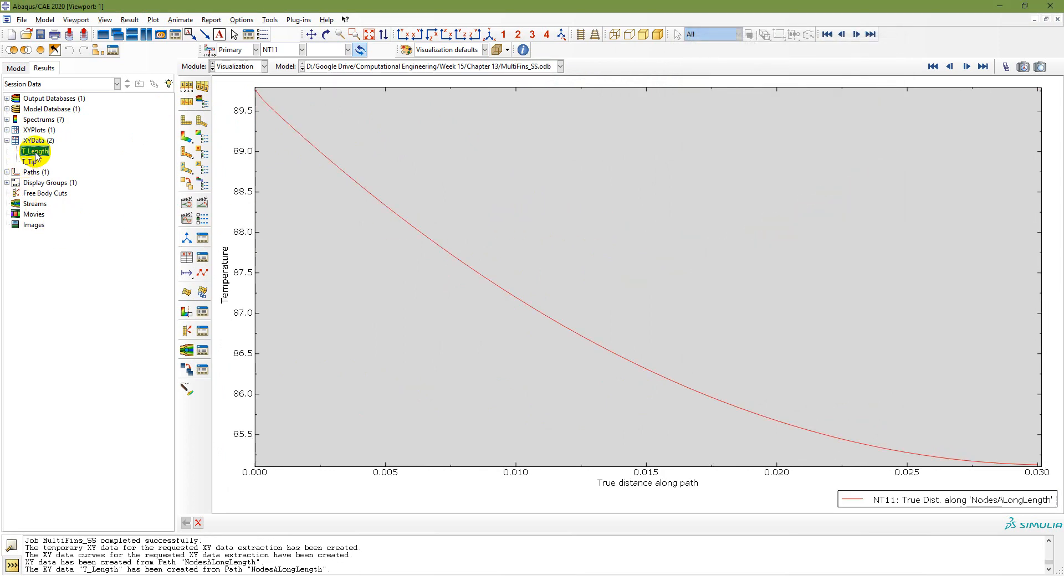
Step: Append _SS to both curve names, giving T_Length_SS and T_Tip_SS
right_click(35, 155)
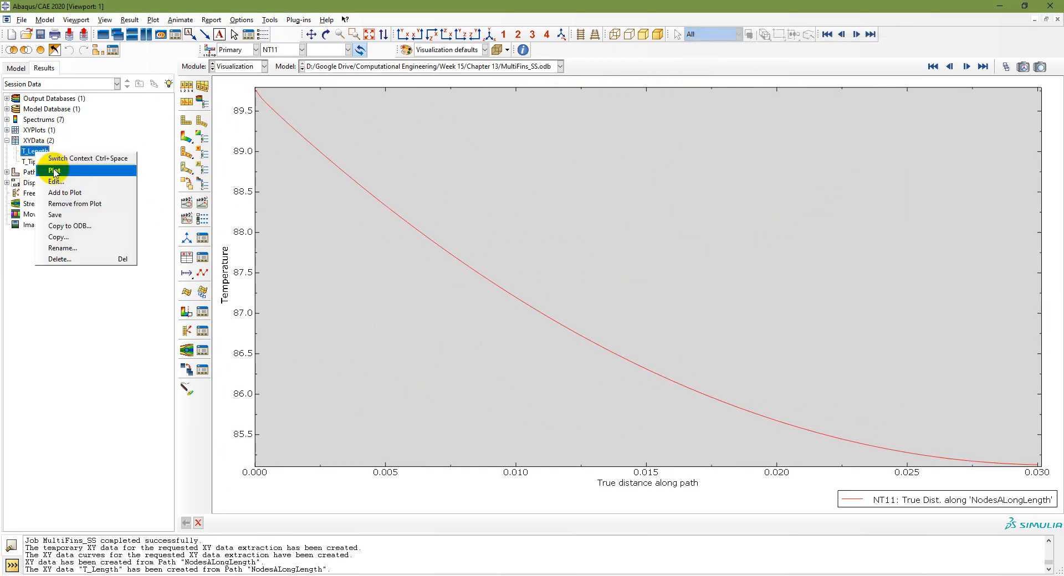
click(78, 246)
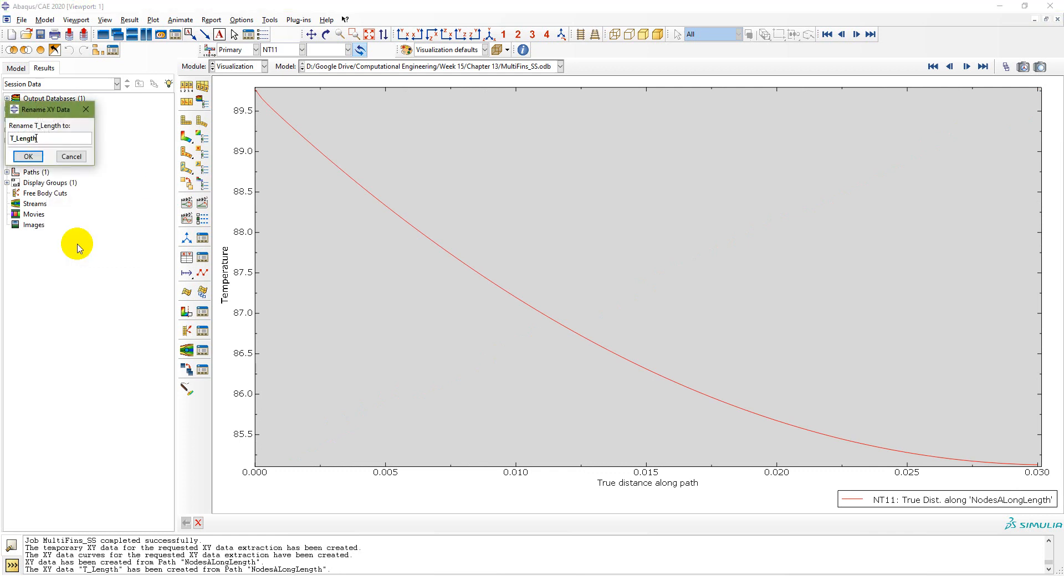
text(_SS)
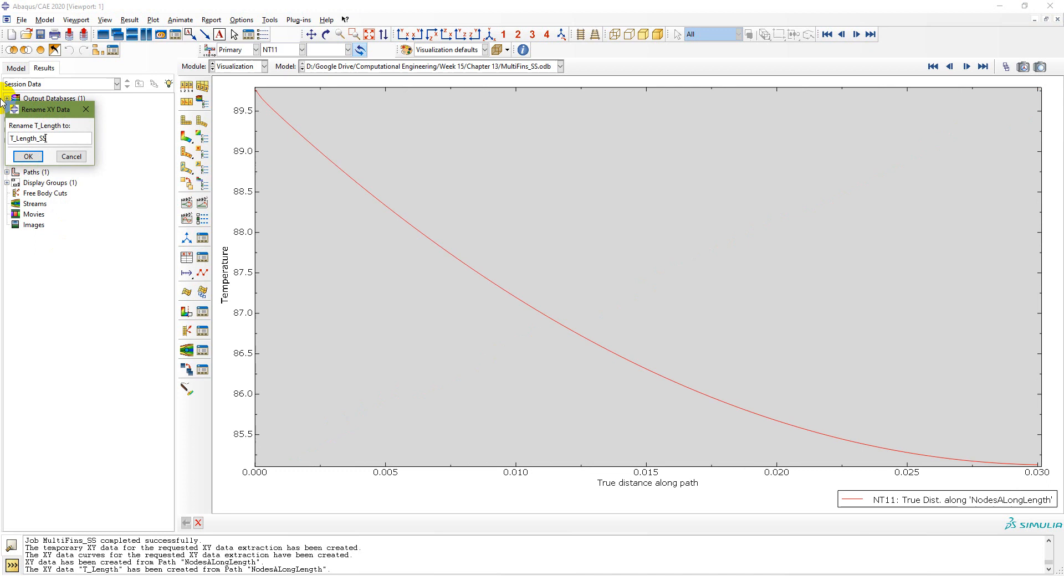
click(28, 156)
right_click(29, 163)
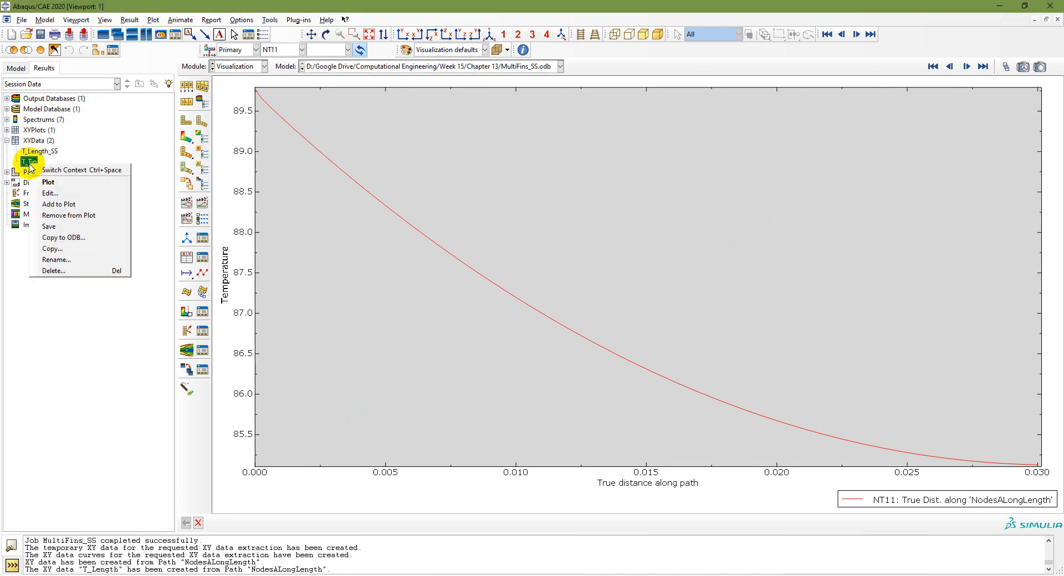
click(56, 259)
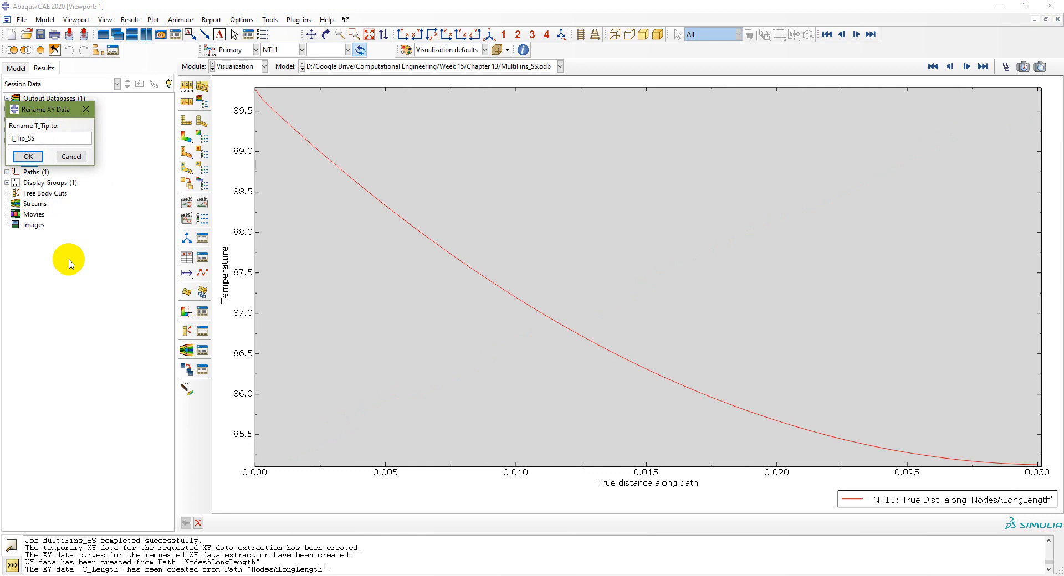
click(29, 157)
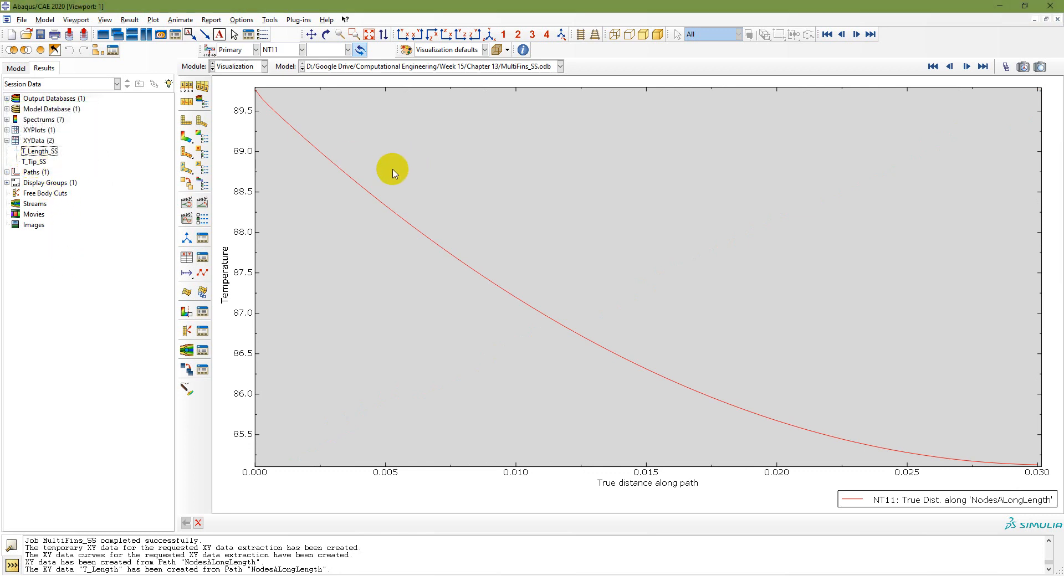
double_click(244, 277)
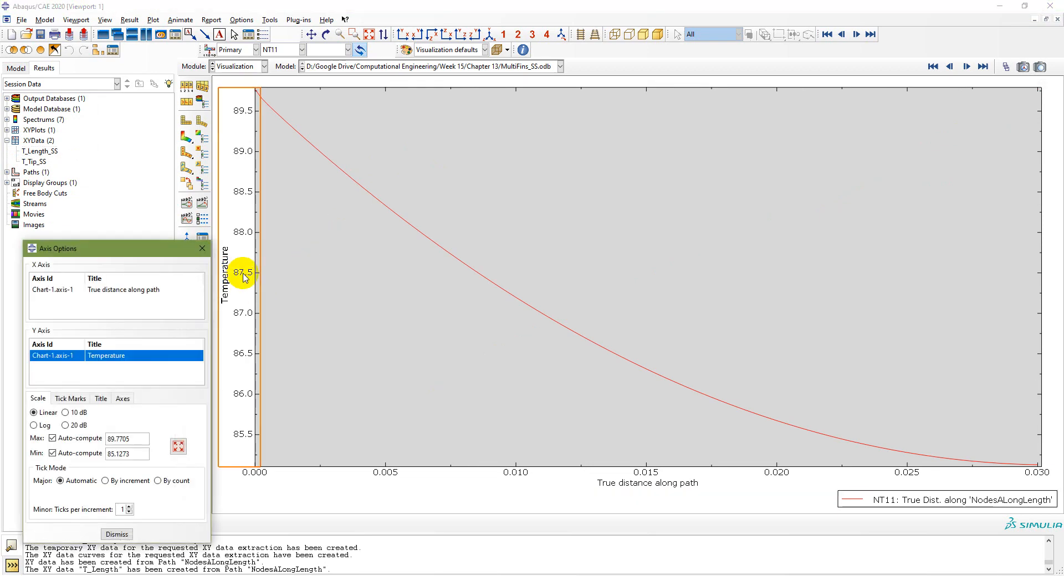
drag(167, 249, 737, 134)
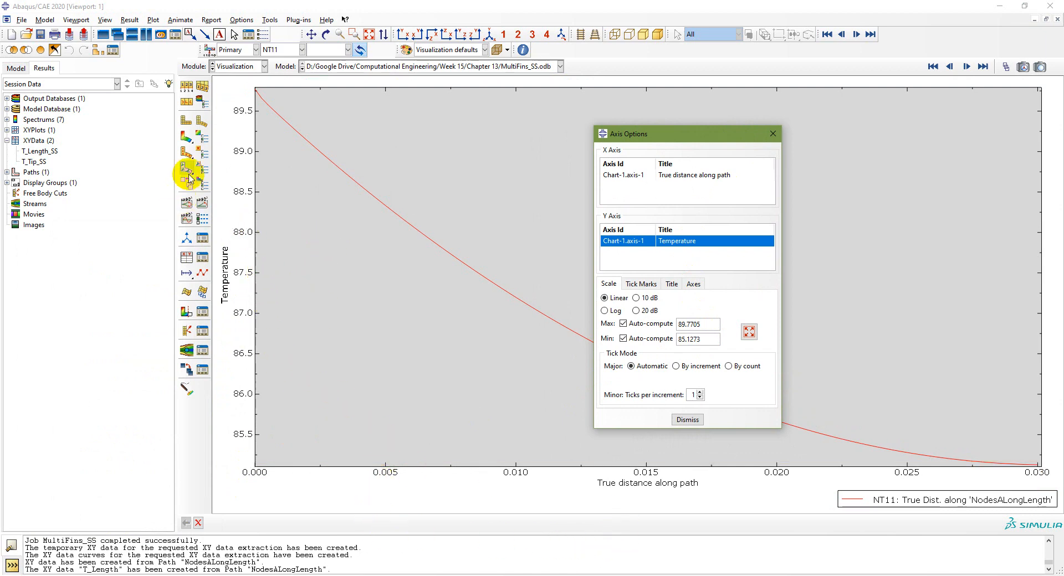
click(186, 137)
drag(682, 135, 798, 185)
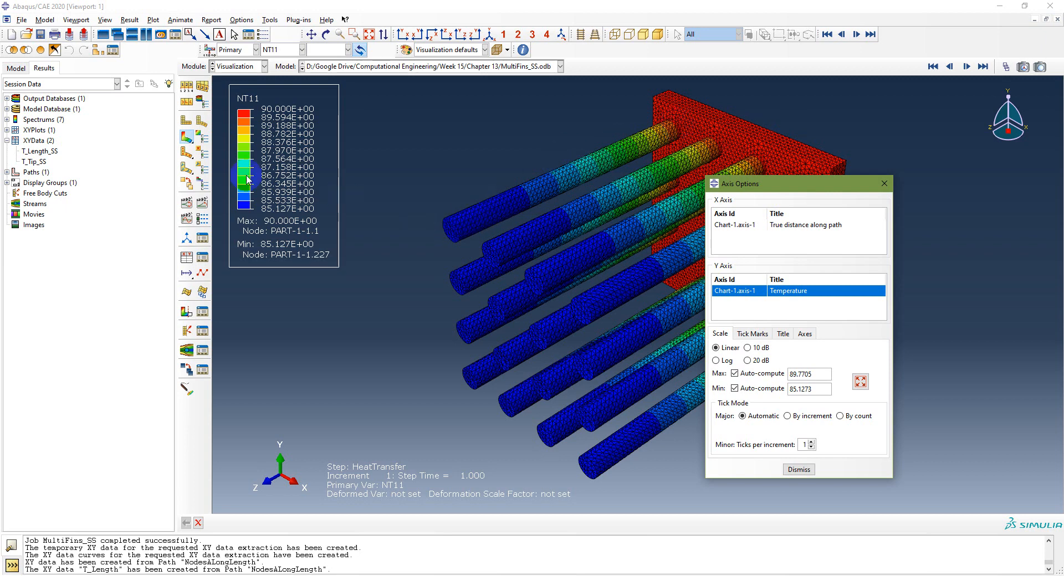
double_click(33, 162)
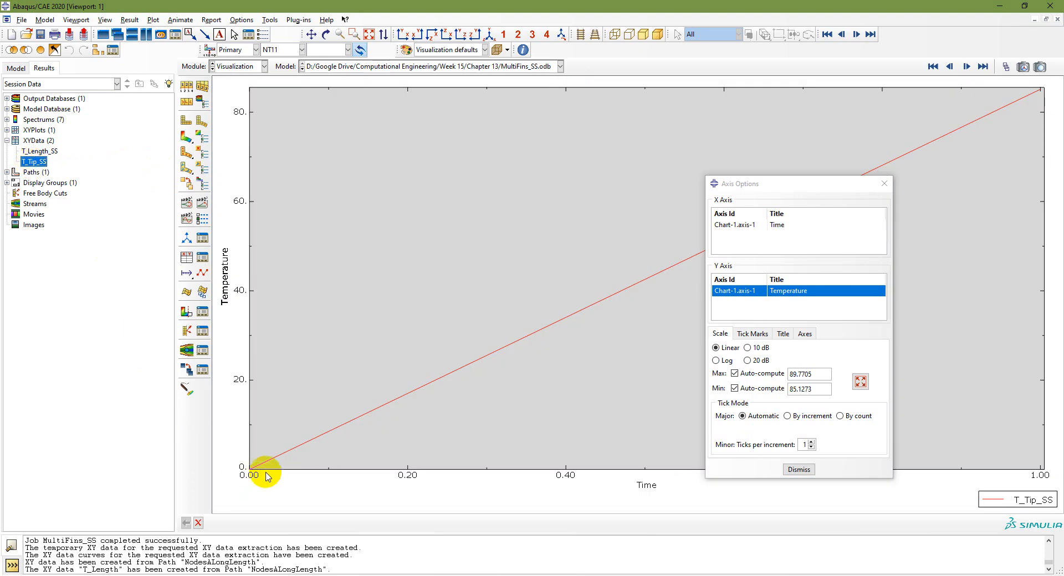
click(41, 153)
double_click(41, 155)
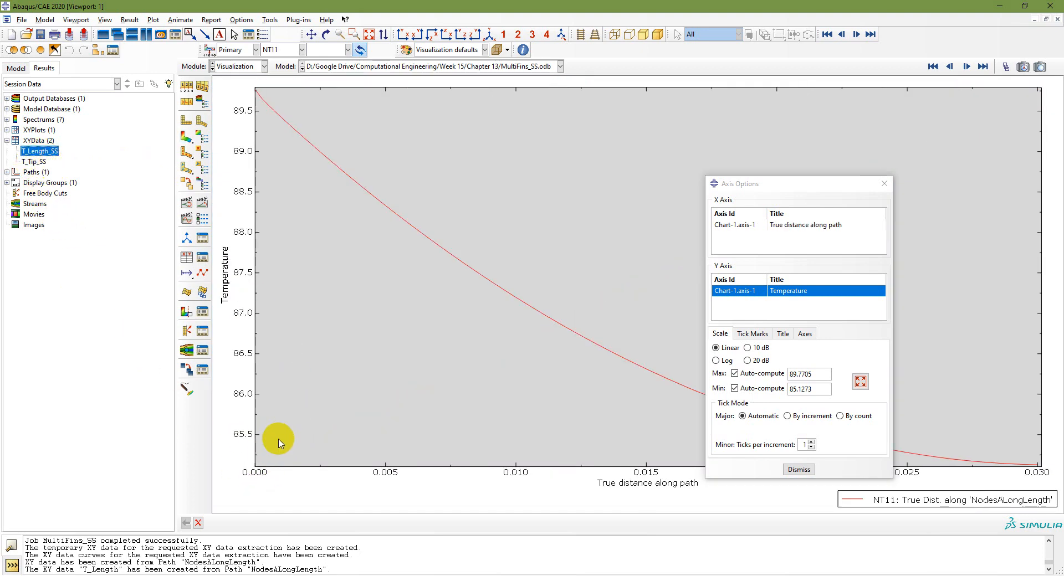
click(255, 472)
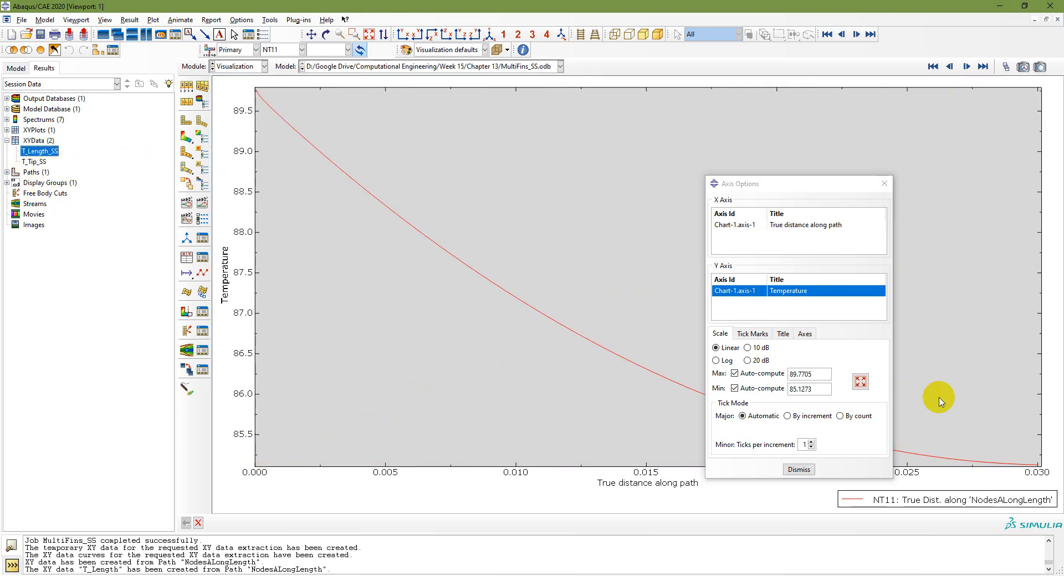
drag(841, 186, 865, 120)
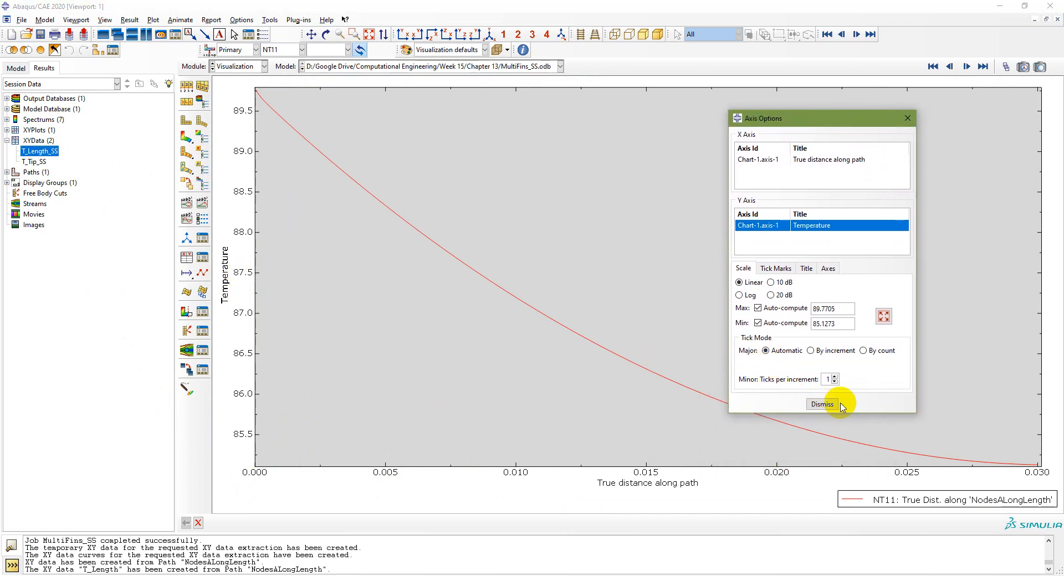
click(824, 404)
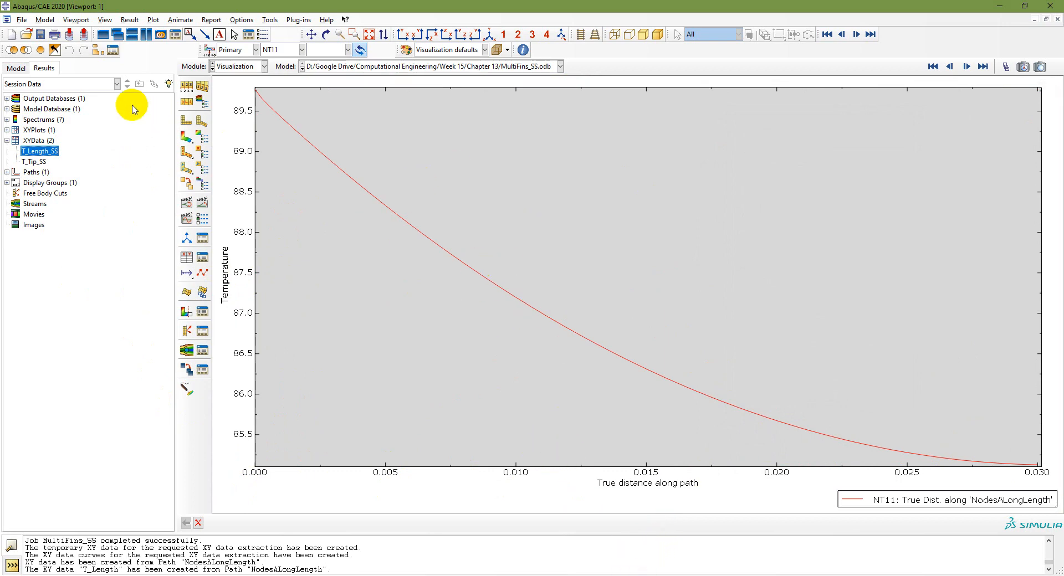
Step: Review slide 16 on the 3-D heat transfer workflow, then go back to Abaqus/CAE
click(13, 71)
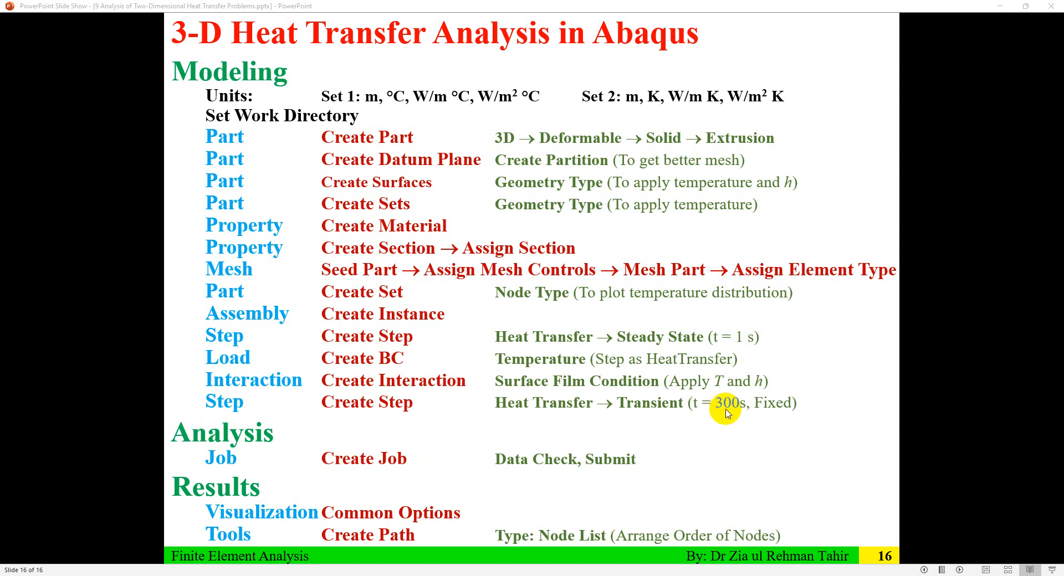
click(394, 575)
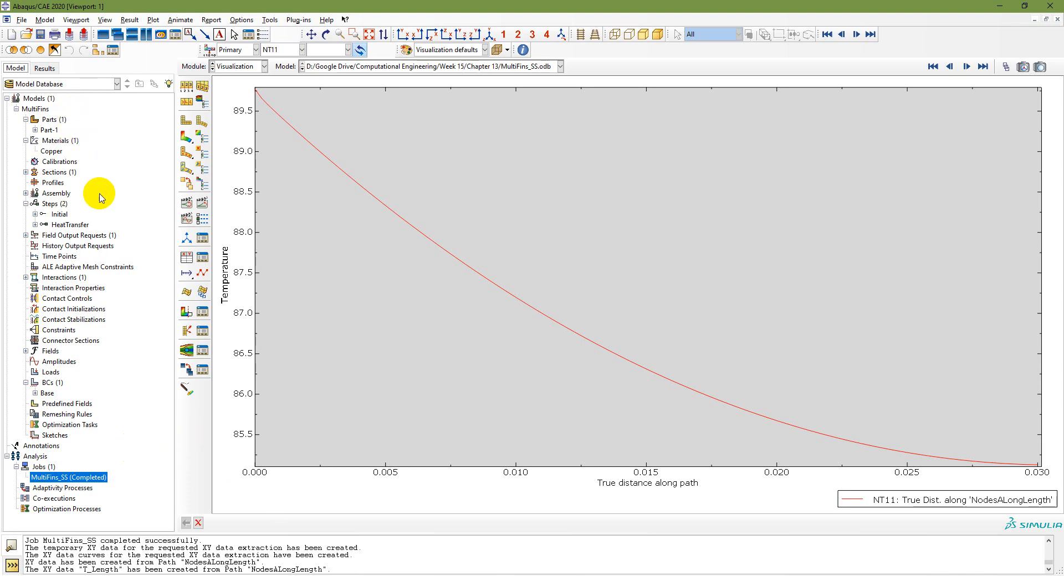
Step: Make the HeatTransfer step transient with fixed incrementation: 300 maximum increments, increment size 1
click(64, 225)
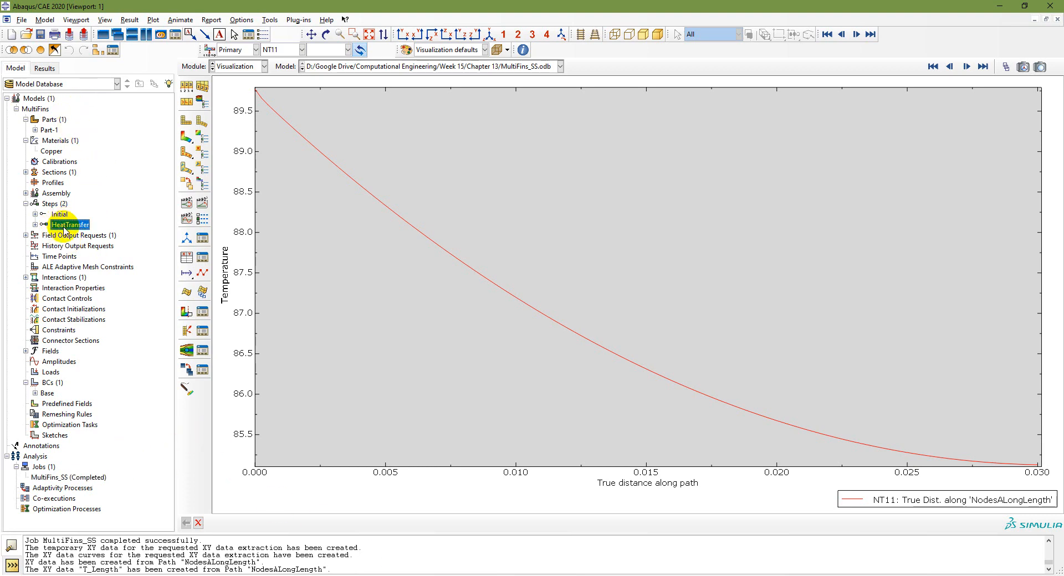
double_click(64, 226)
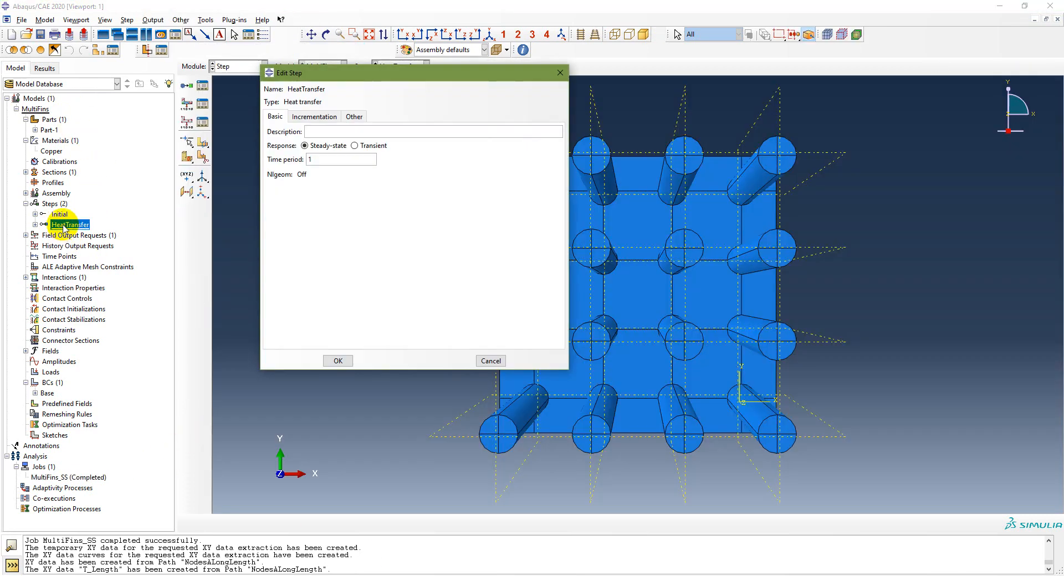
click(354, 145)
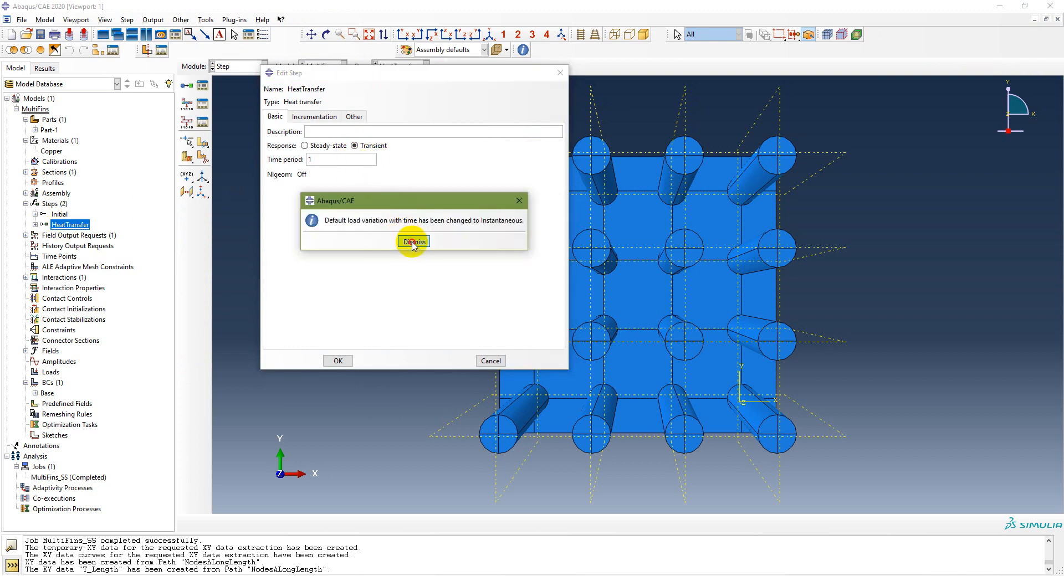
click(412, 242)
double_click(307, 160)
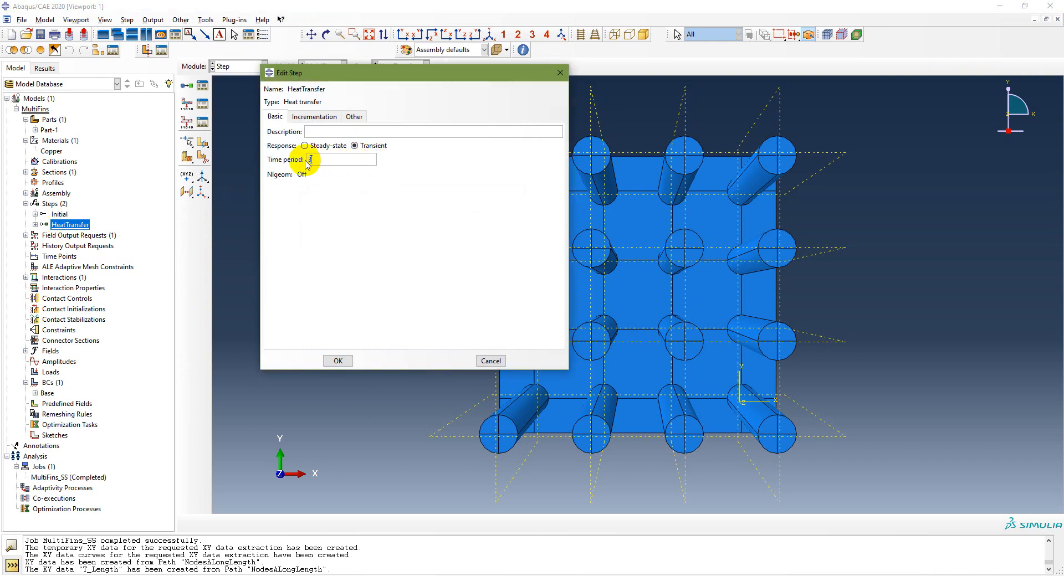
click(315, 116)
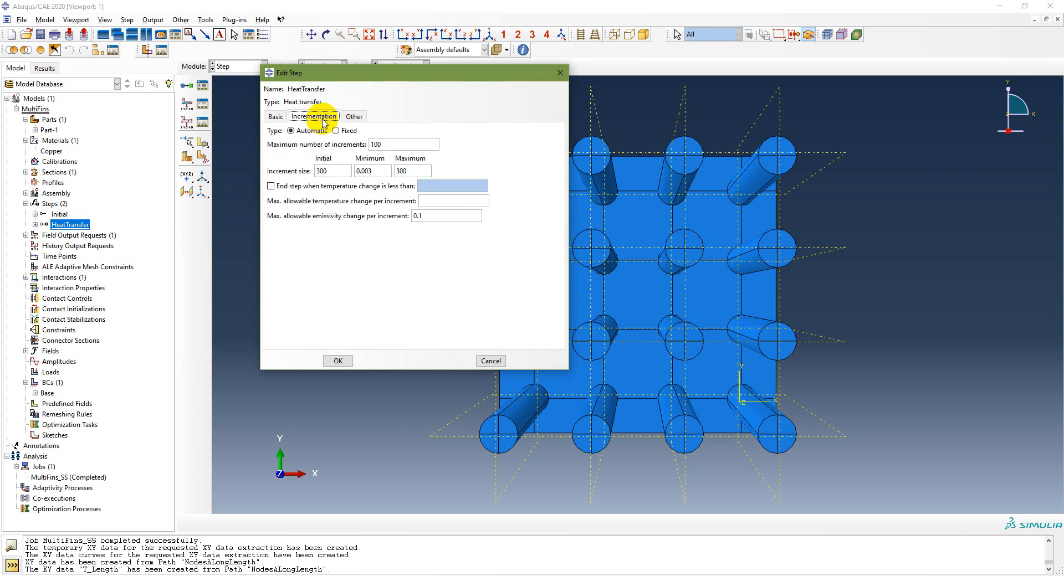
click(336, 131)
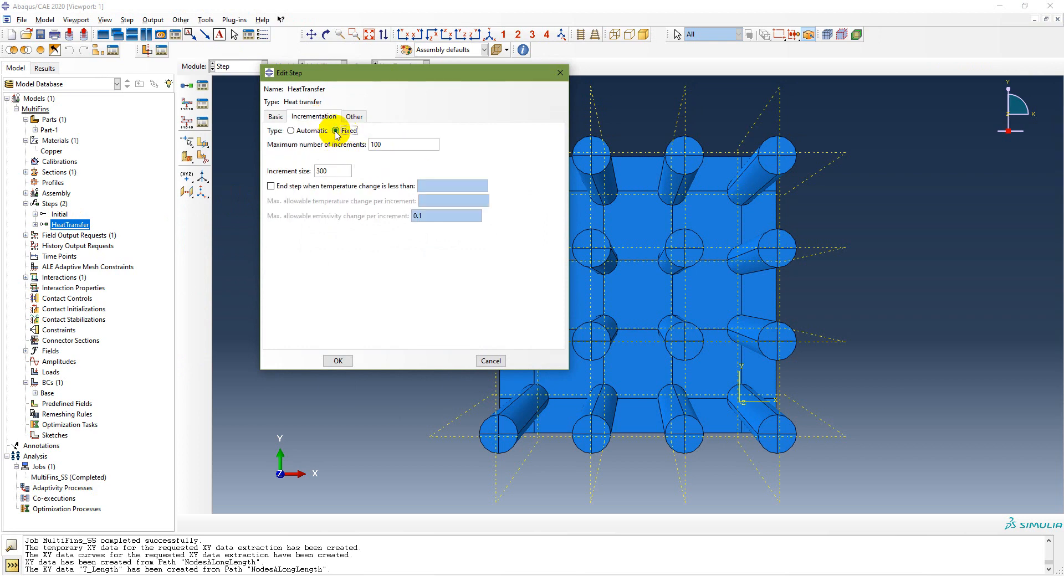
drag(404, 144, 363, 145)
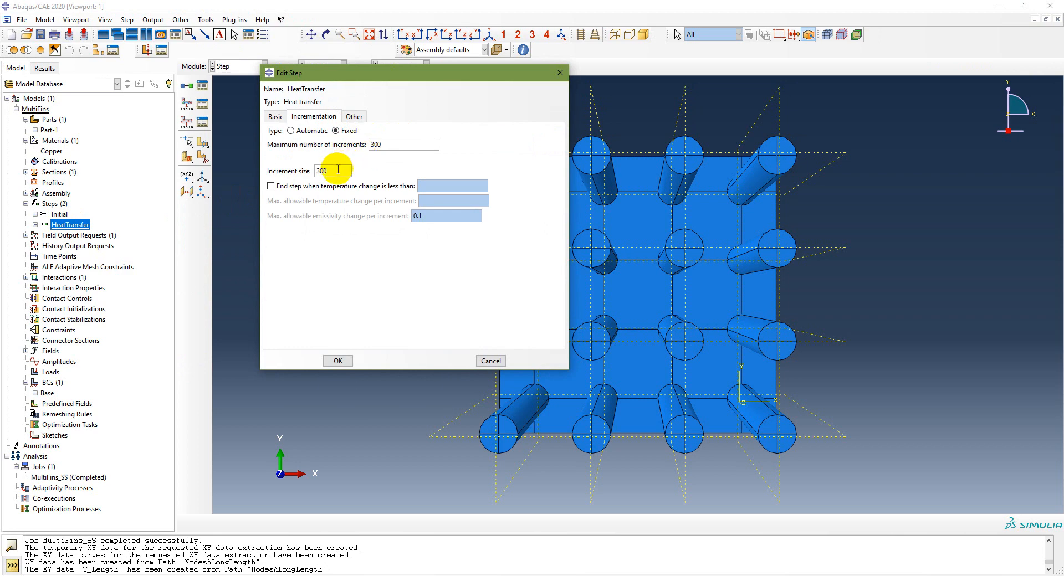
drag(338, 171, 307, 175)
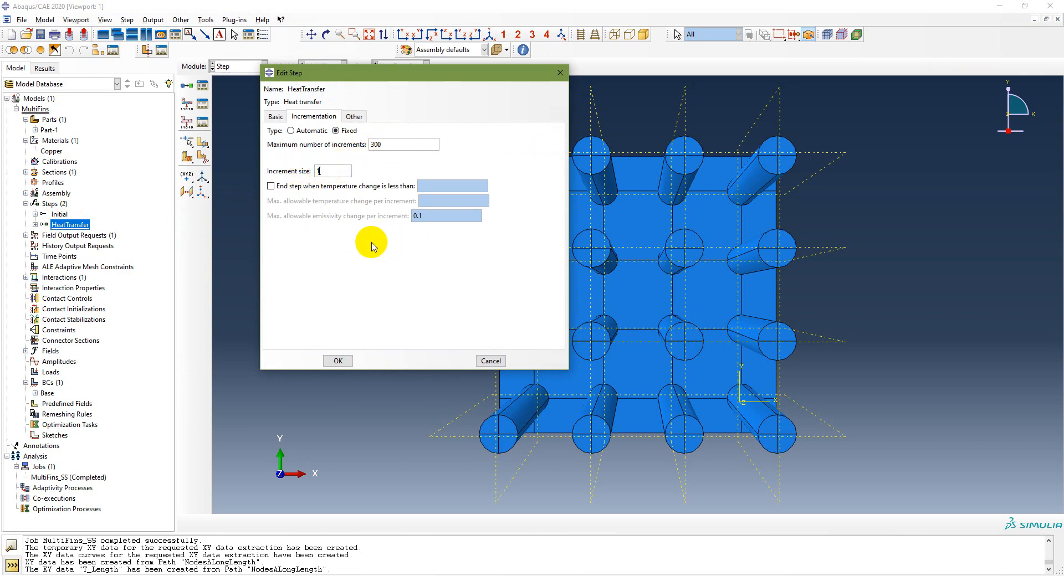
click(340, 361)
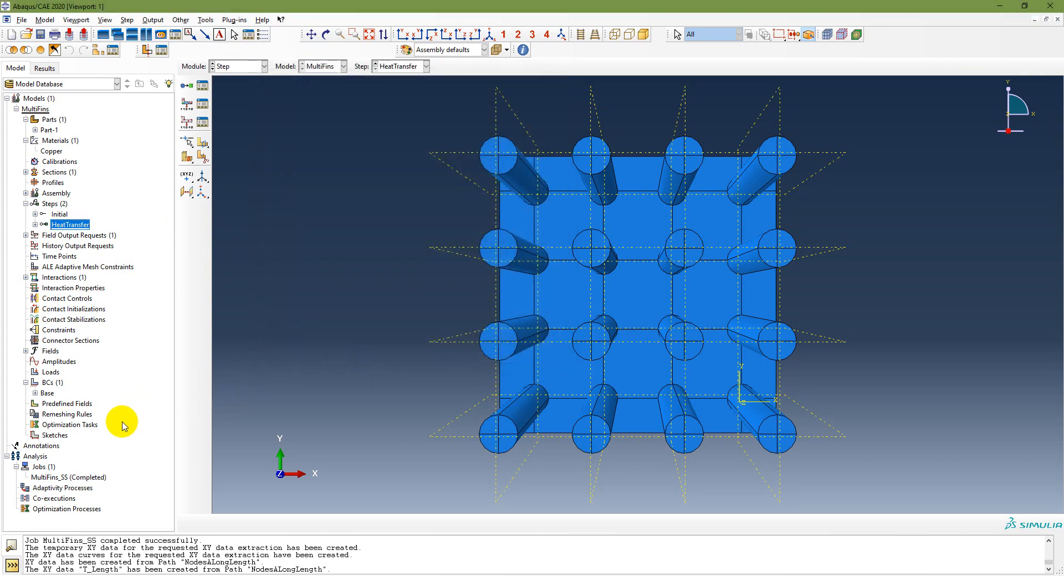
Step: Create a job named MultiFins_Trans for the MultiFins model
double_click(51, 471)
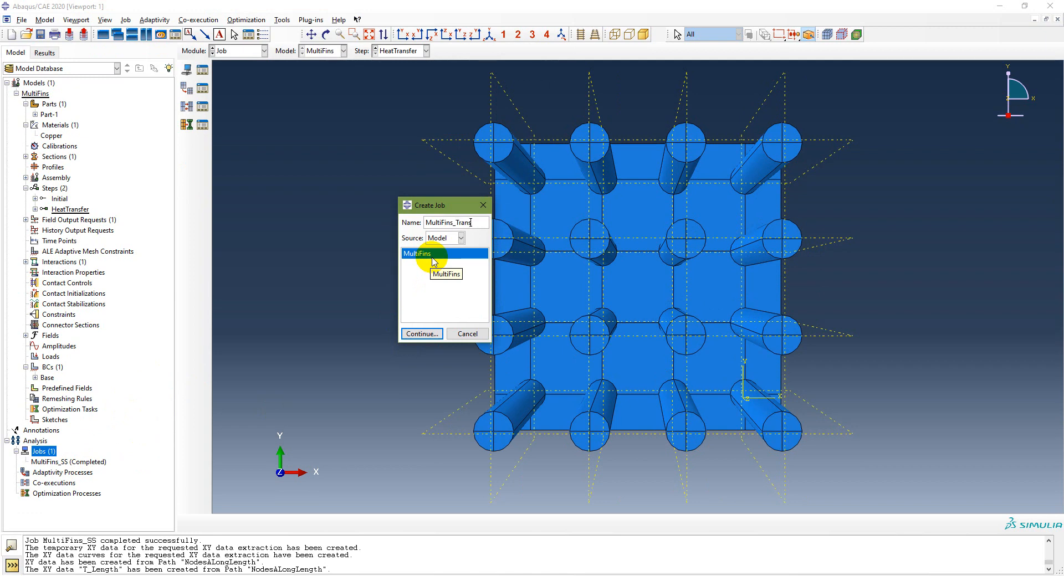
click(423, 334)
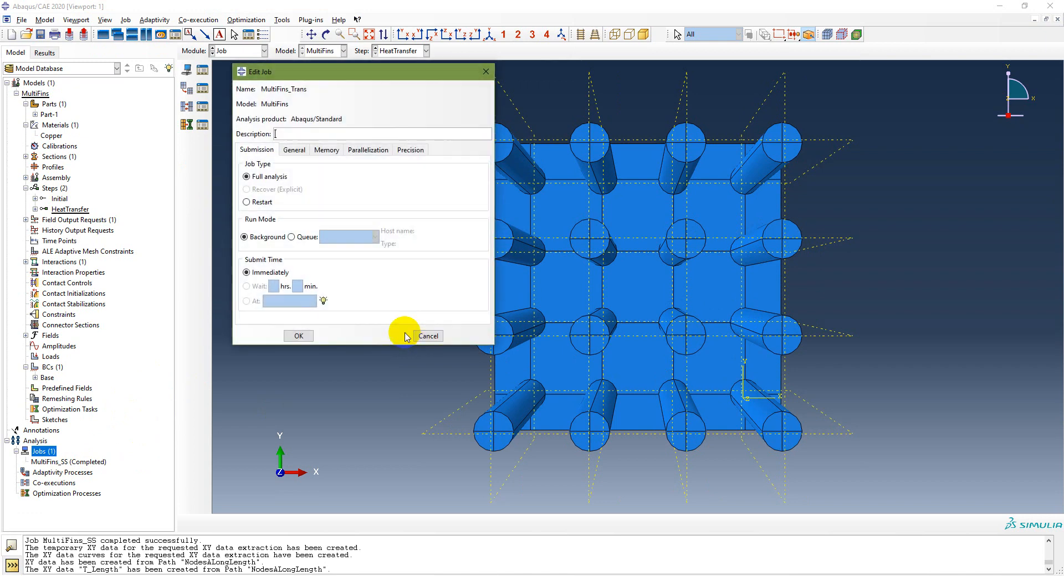
click(302, 335)
Step: Submit the MultiFins_Trans job, accepting the missing history output warning
click(62, 473)
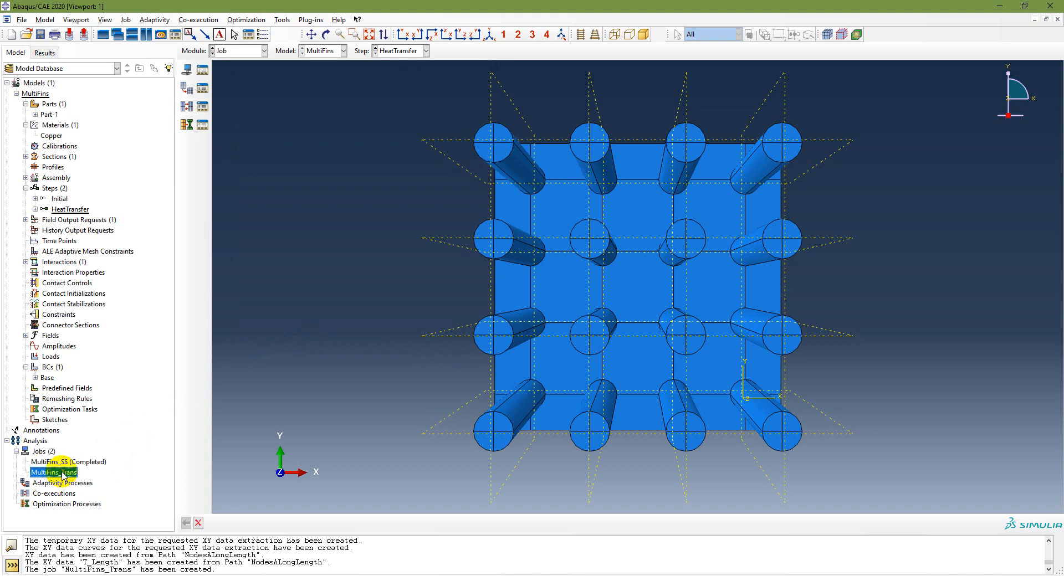
right_click(63, 472)
click(101, 513)
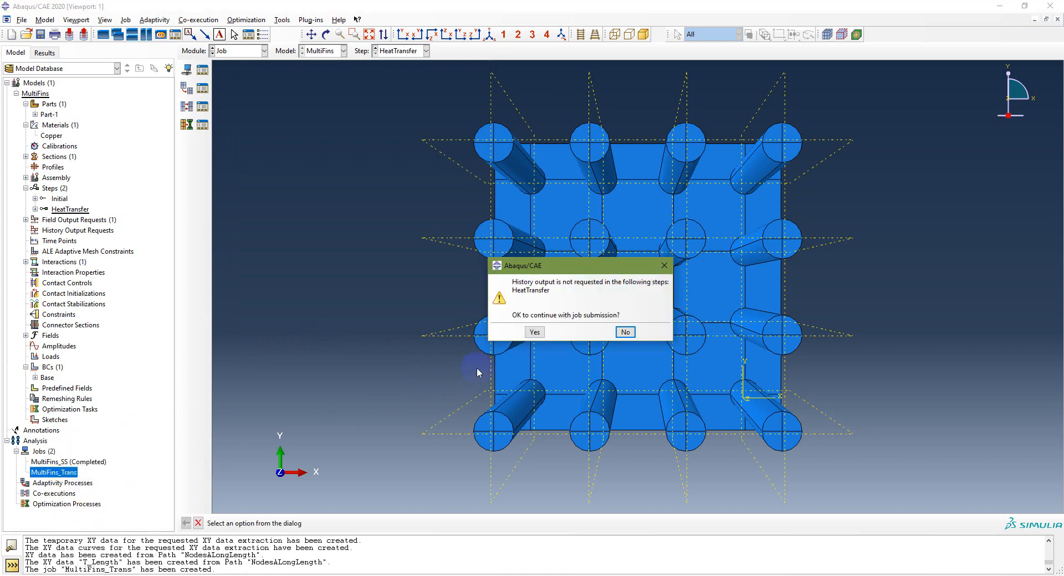
click(534, 335)
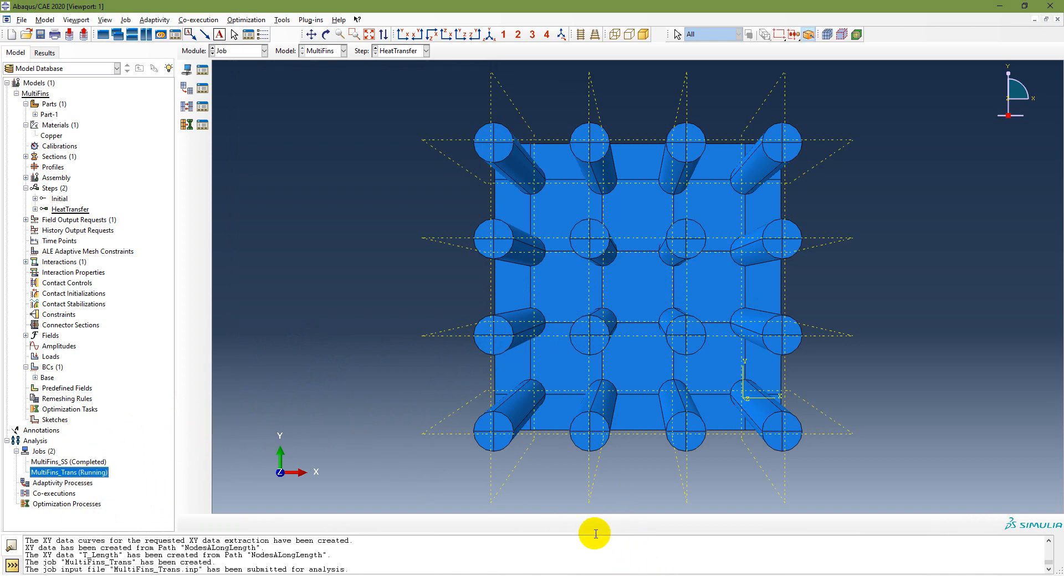
Step: Switch to the slide show at slide 14, describing the copper pin-fin problem
click(615, 575)
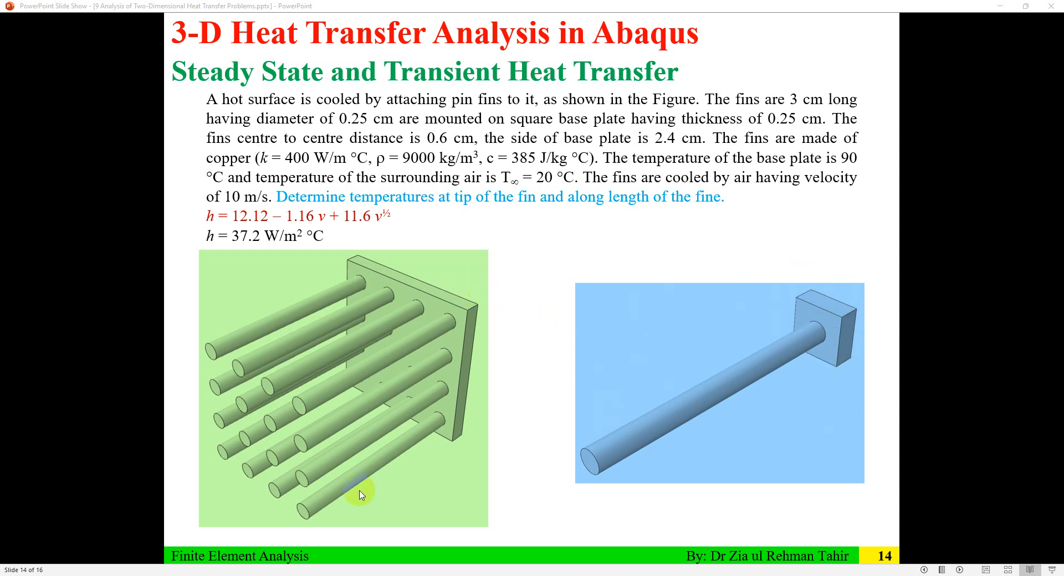
key(alt+Tab)
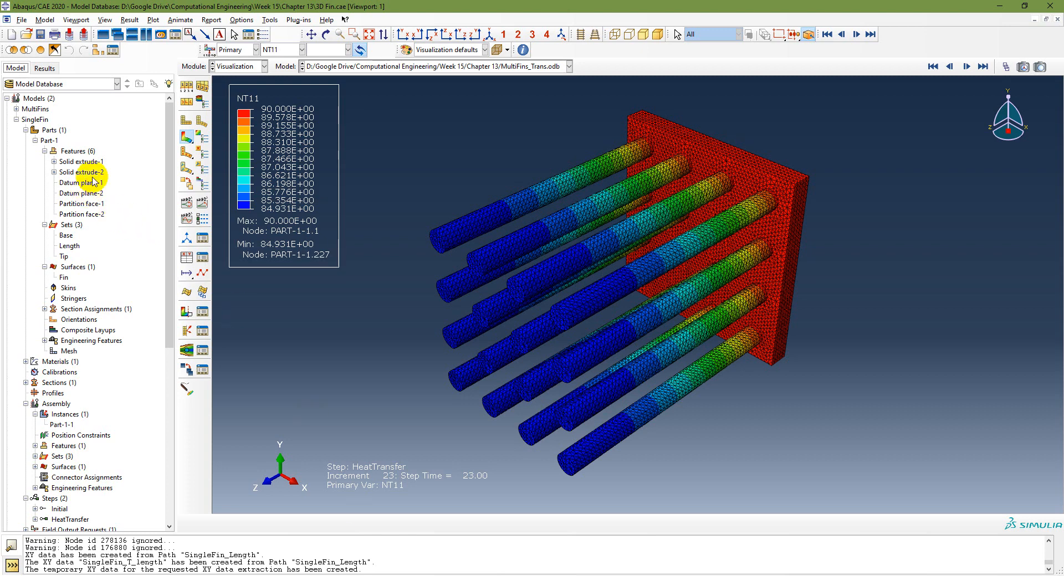
Step: Inspect the Solid extrude-1 and Solid extrude-2 section sketches, including the R1.3E-03 fin circle
click(17, 119)
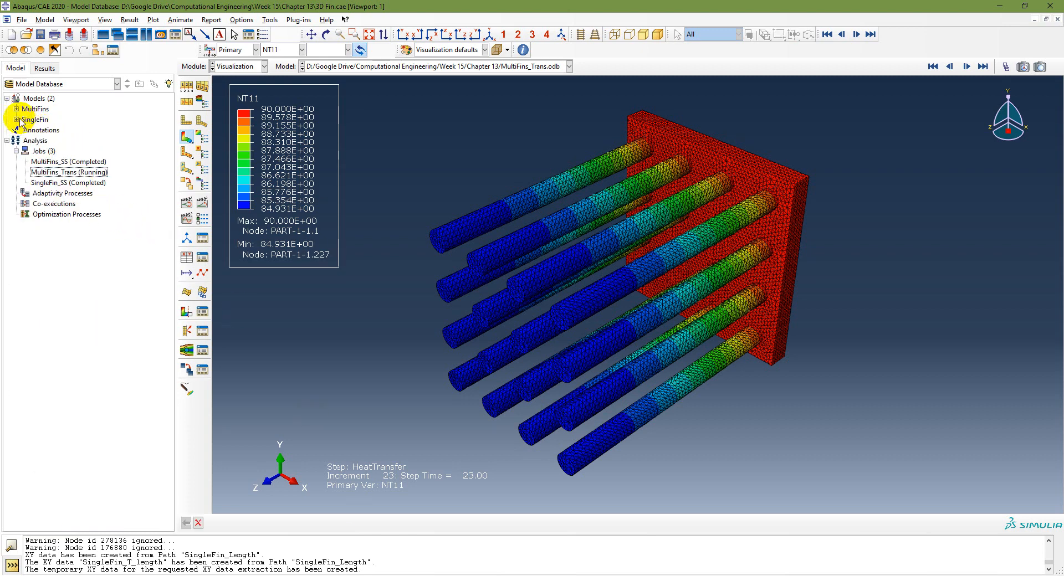
click(17, 120)
click(44, 130)
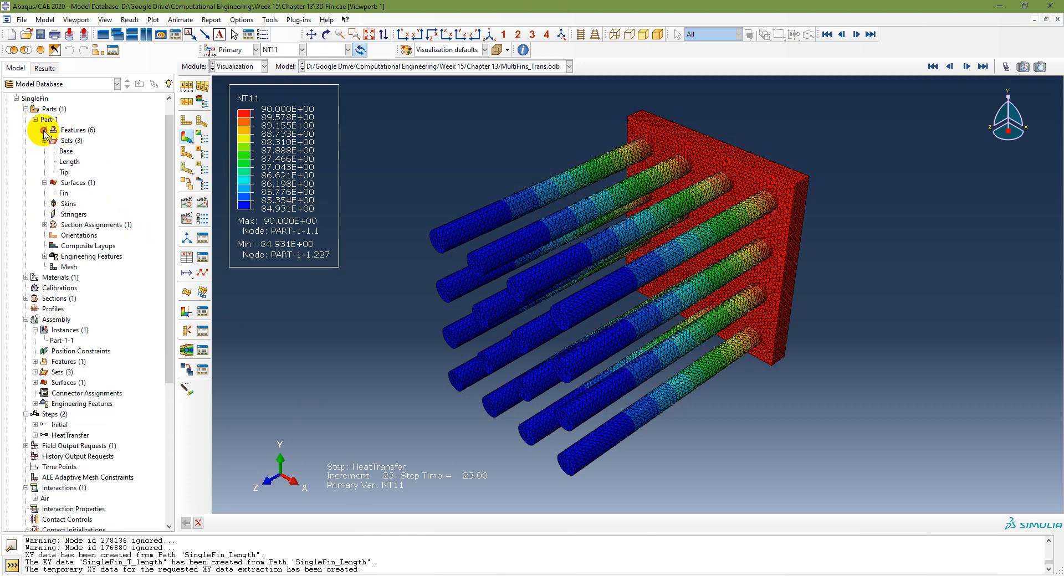
click(44, 131)
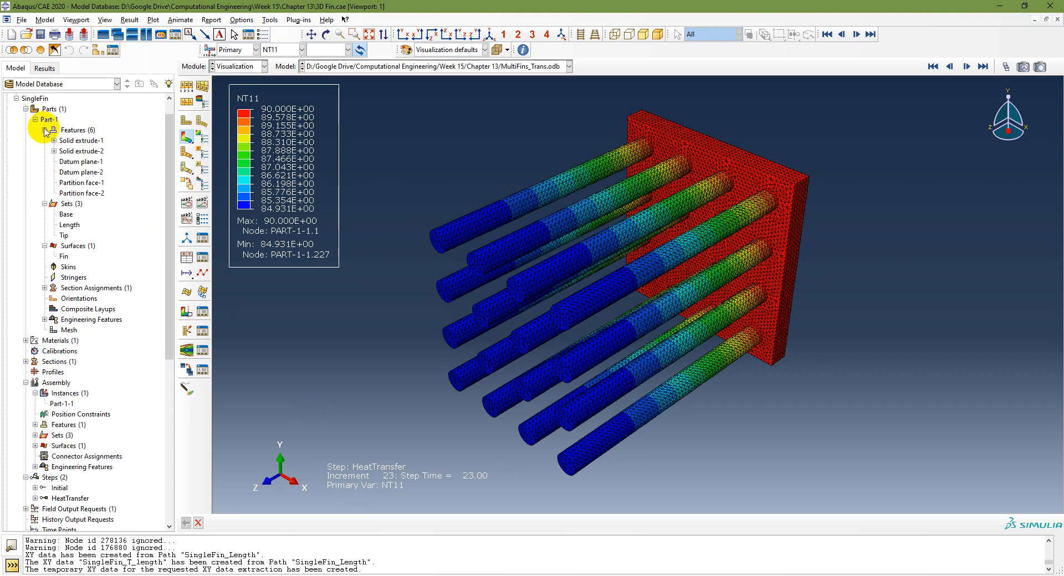
double_click(90, 150)
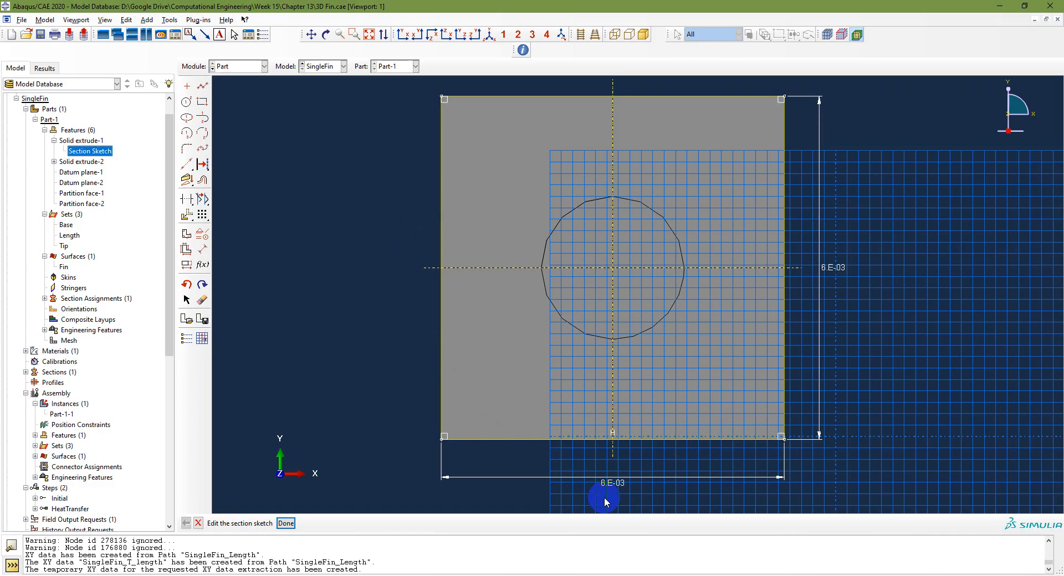
click(52, 162)
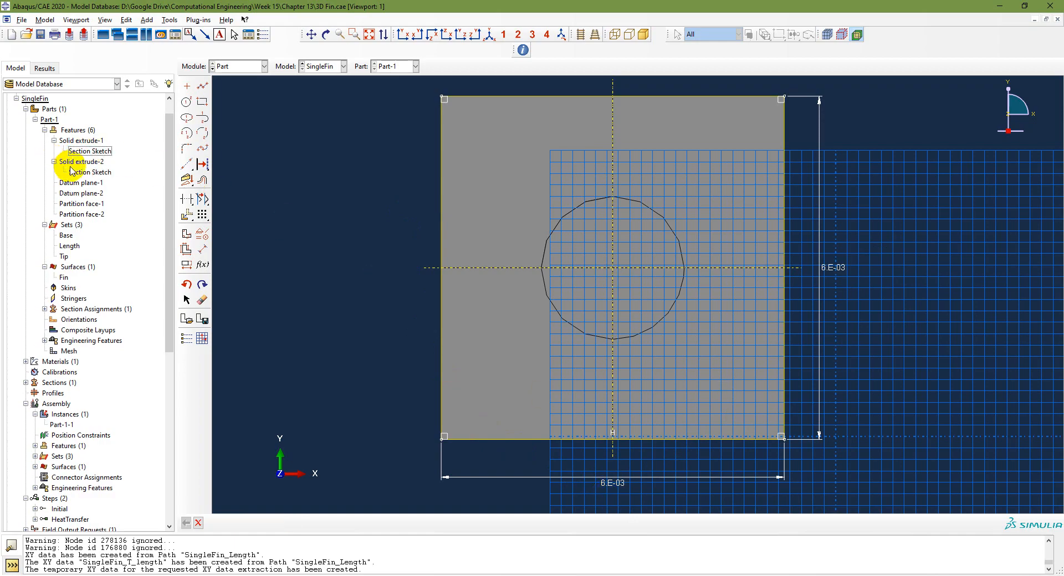
double_click(91, 172)
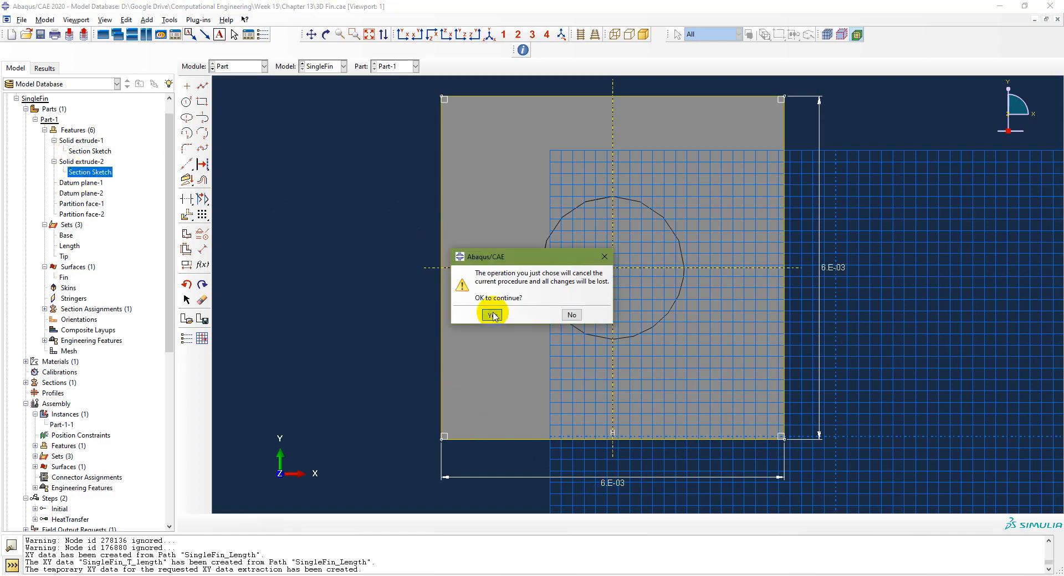
click(491, 315)
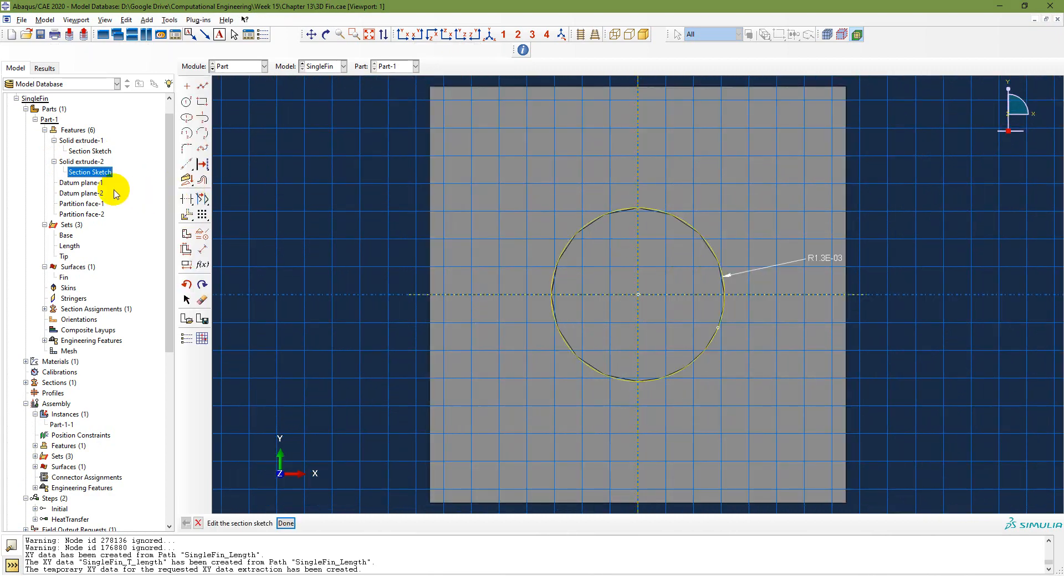
click(286, 523)
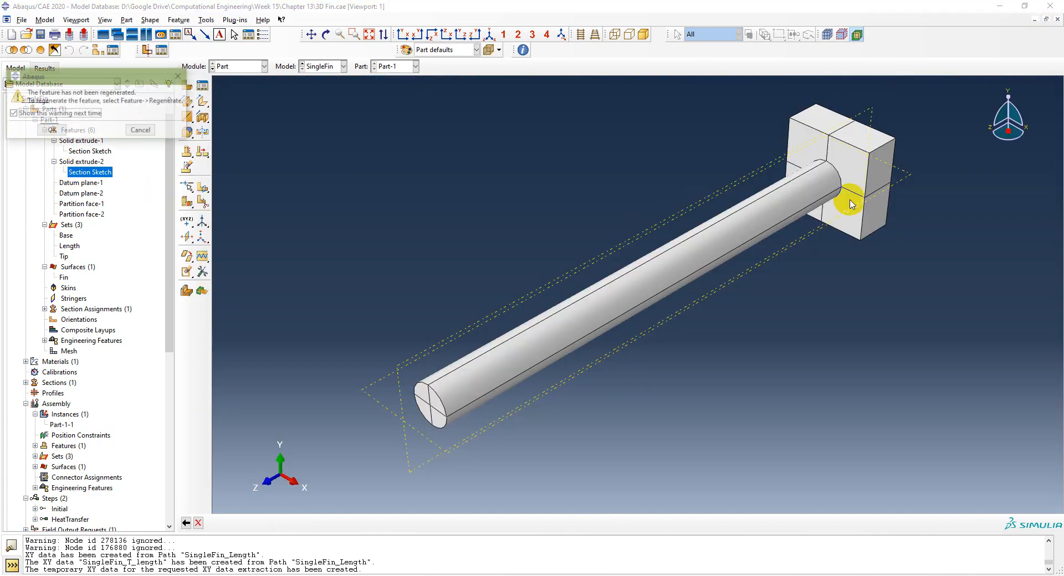
Step: Dismiss the regeneration warning and check the single fin's mesh and 0.0005 global seed size
click(52, 130)
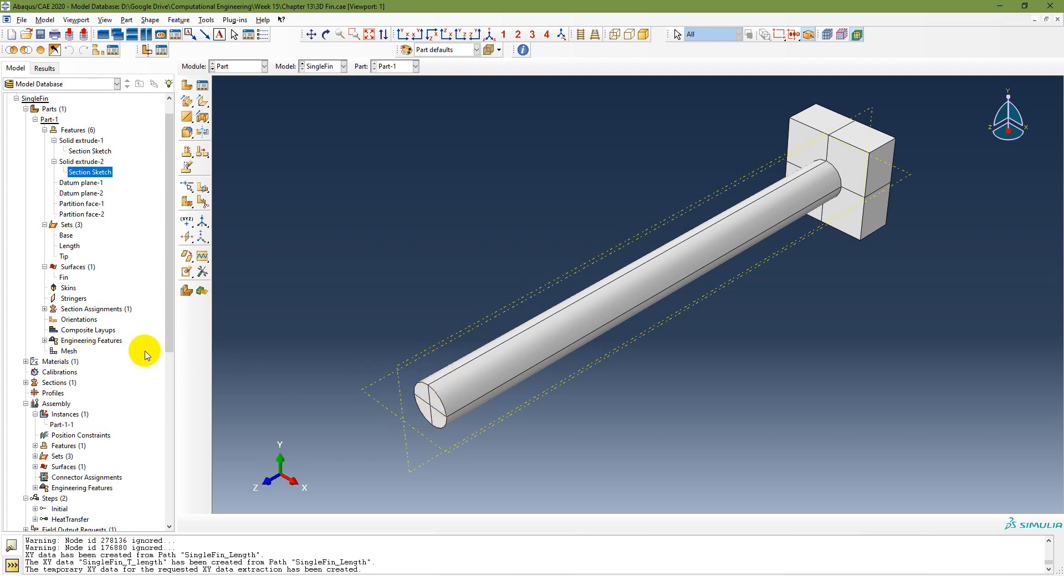
double_click(67, 352)
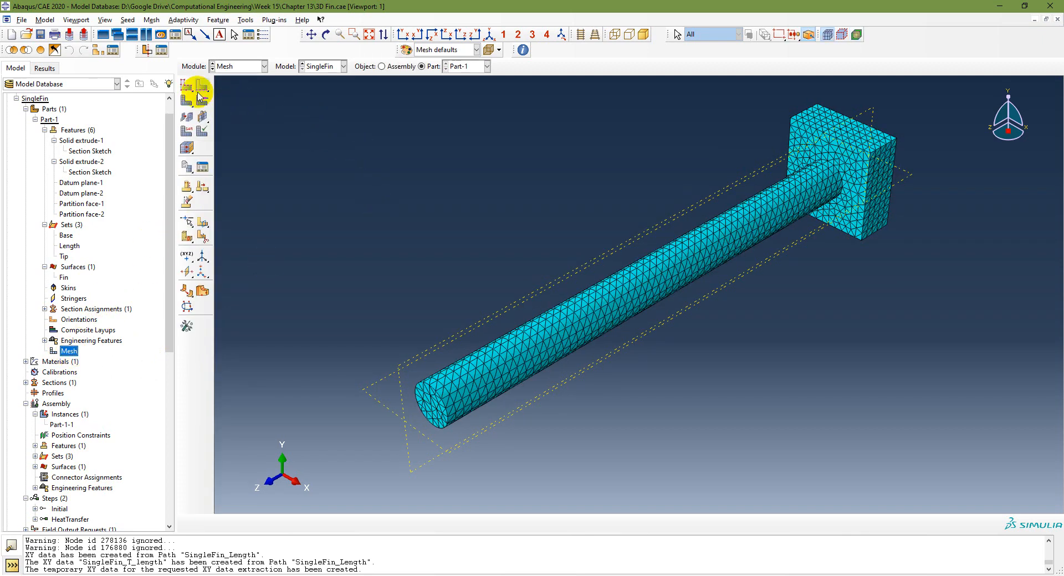
click(187, 84)
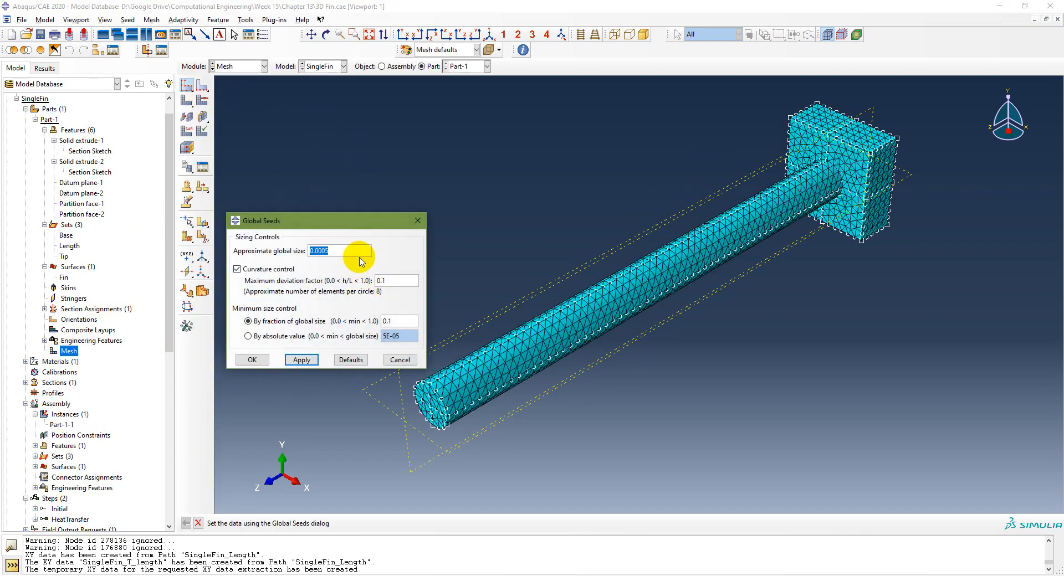
key(Escape)
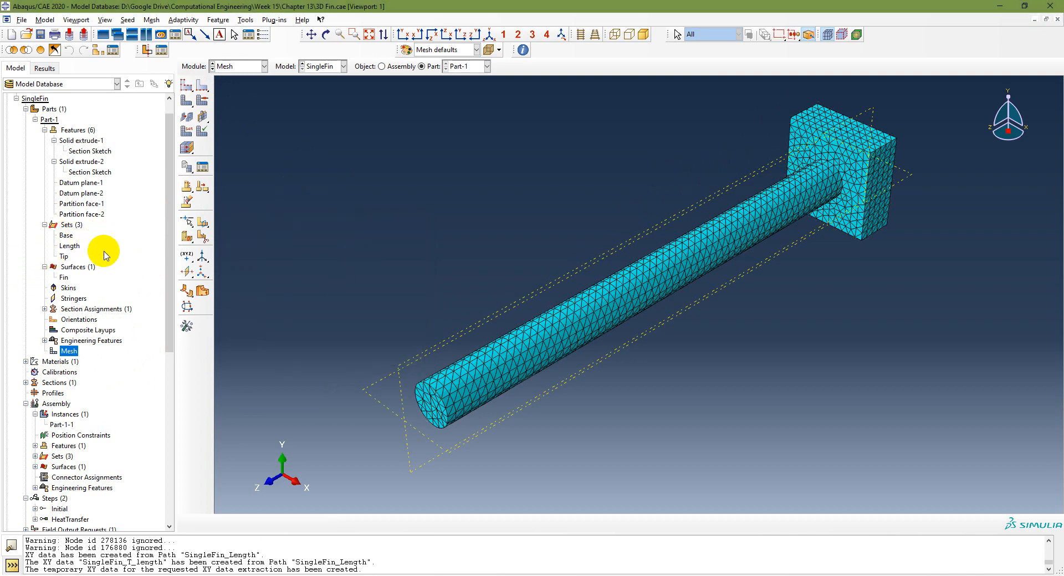
Step: Highlight the Base set, Fin surface and Tip set on the single fin
mouse_move(64, 283)
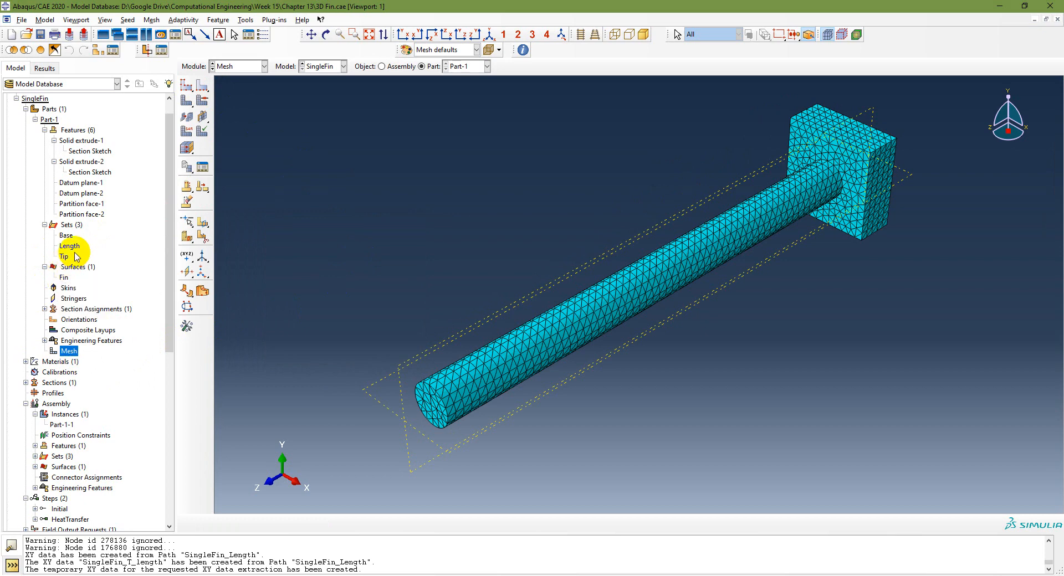
double_click(66, 235)
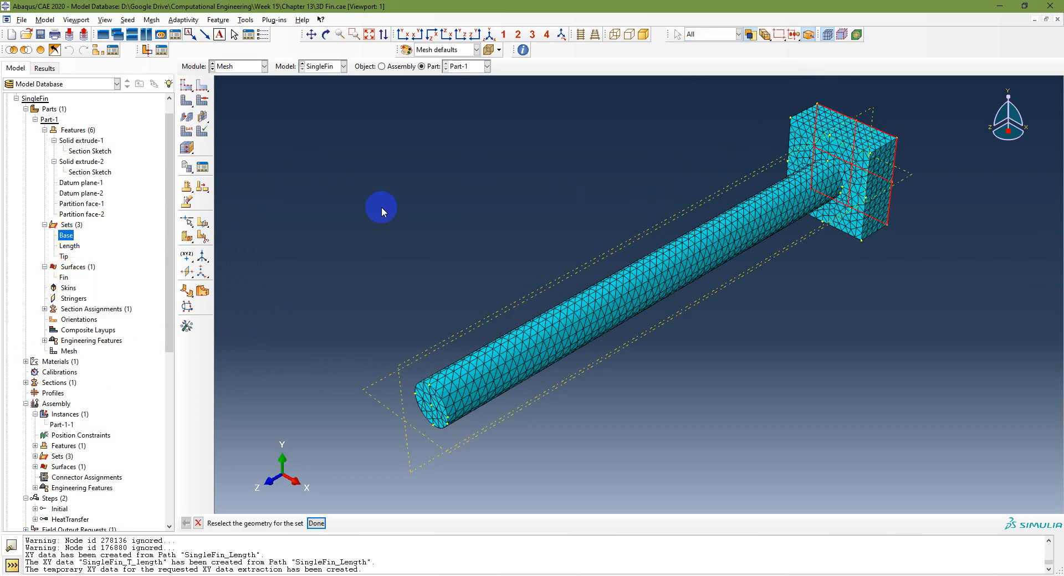
click(65, 277)
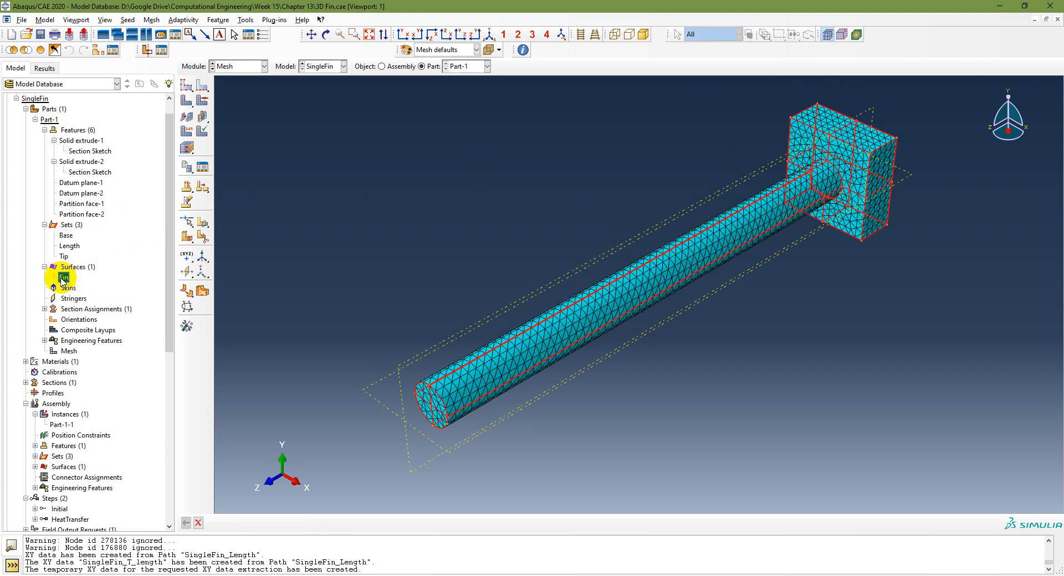
mouse_move(64, 279)
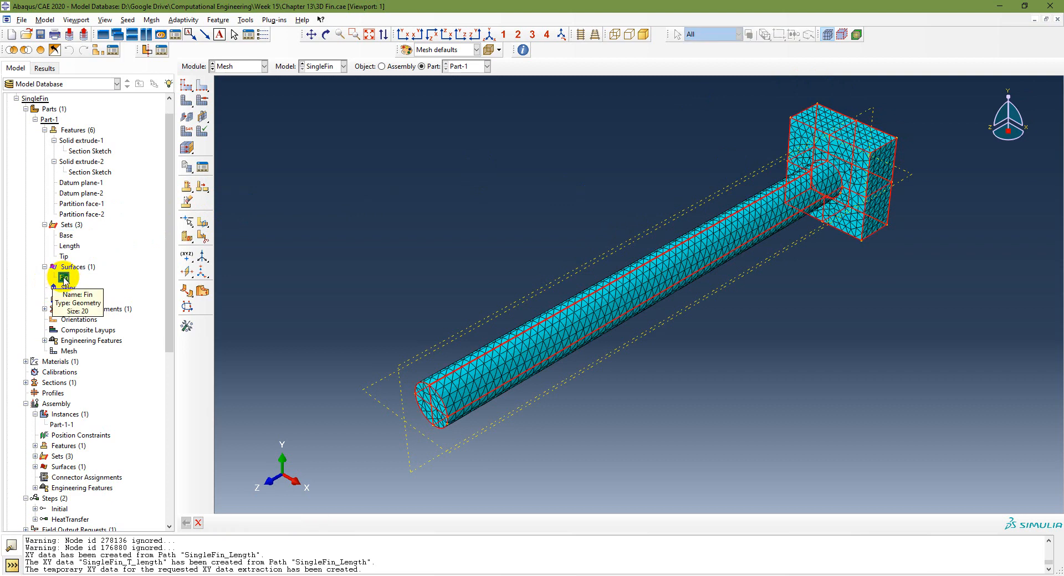
double_click(64, 277)
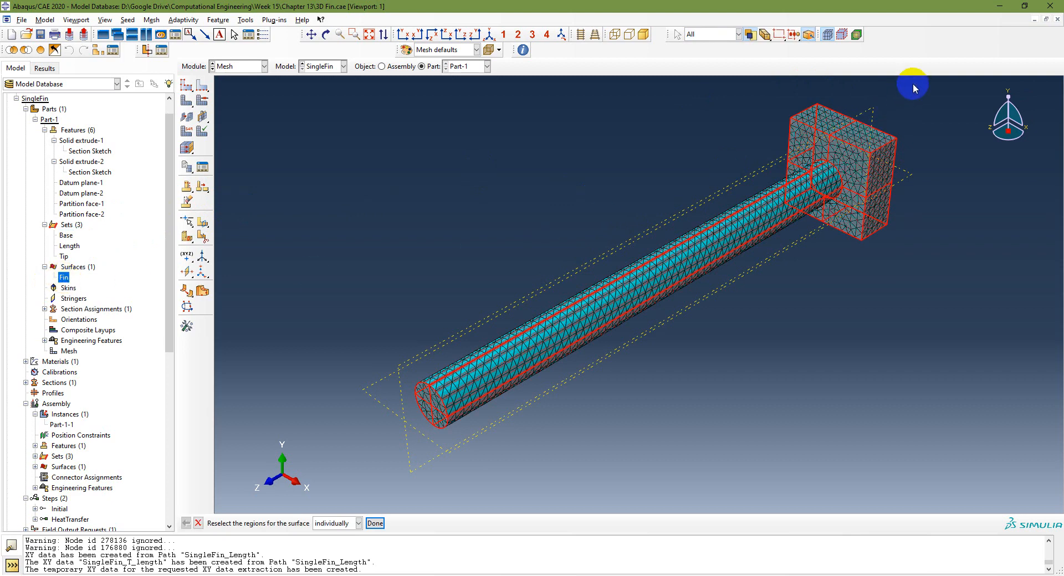
click(66, 235)
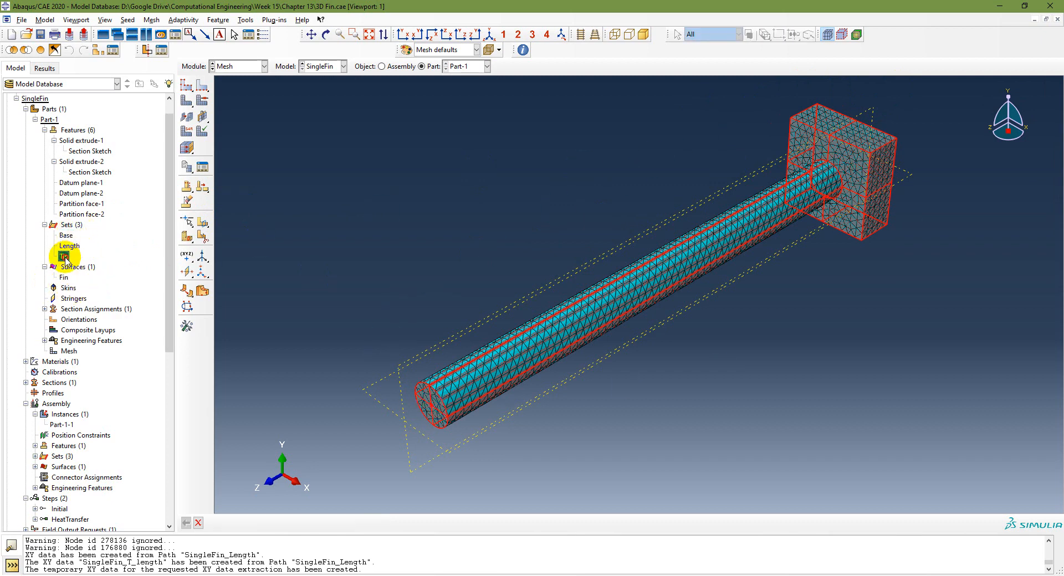
double_click(64, 256)
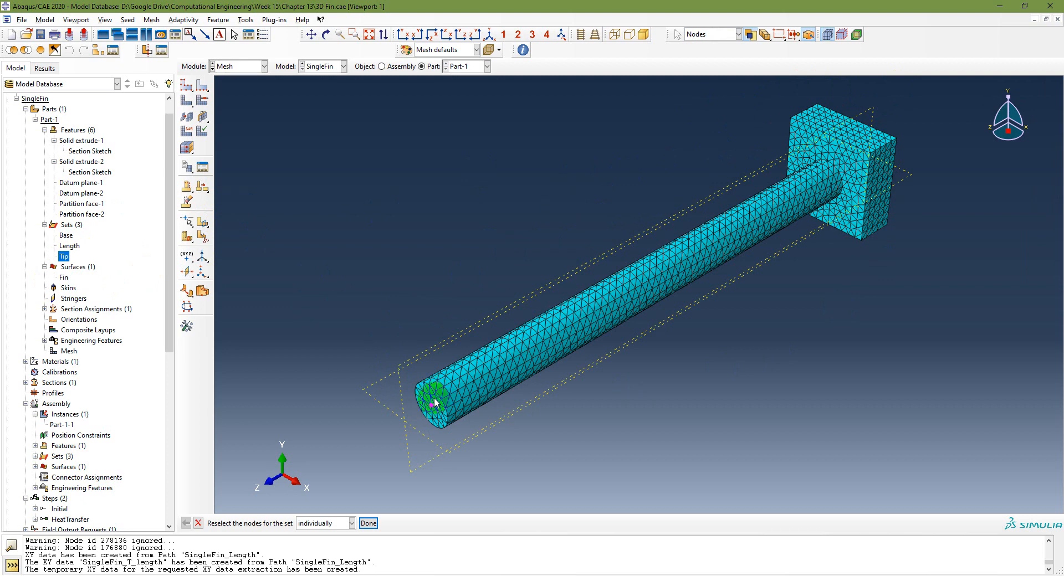
click(70, 246)
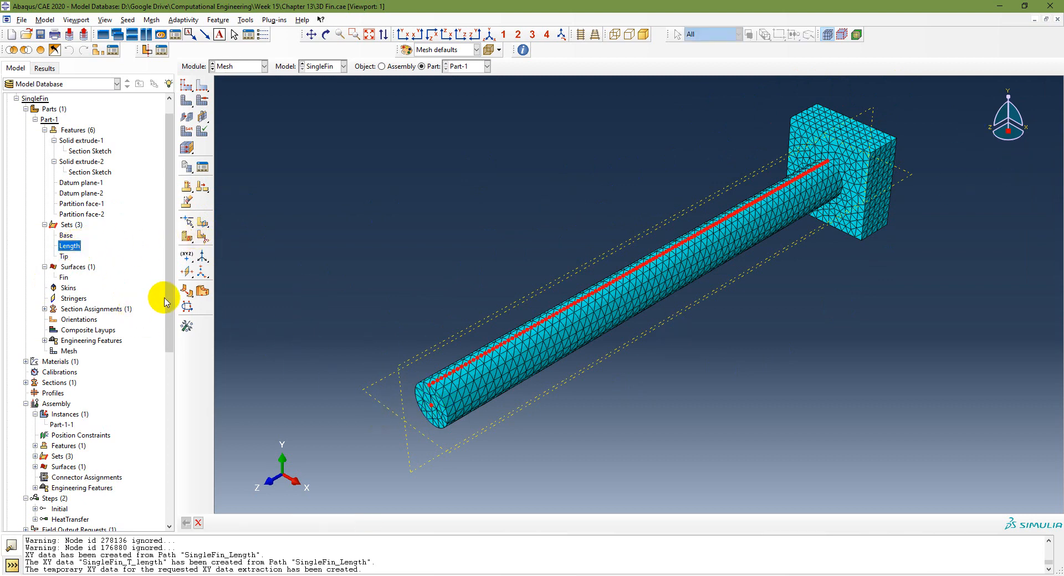
scroll(142, 354, down, 1)
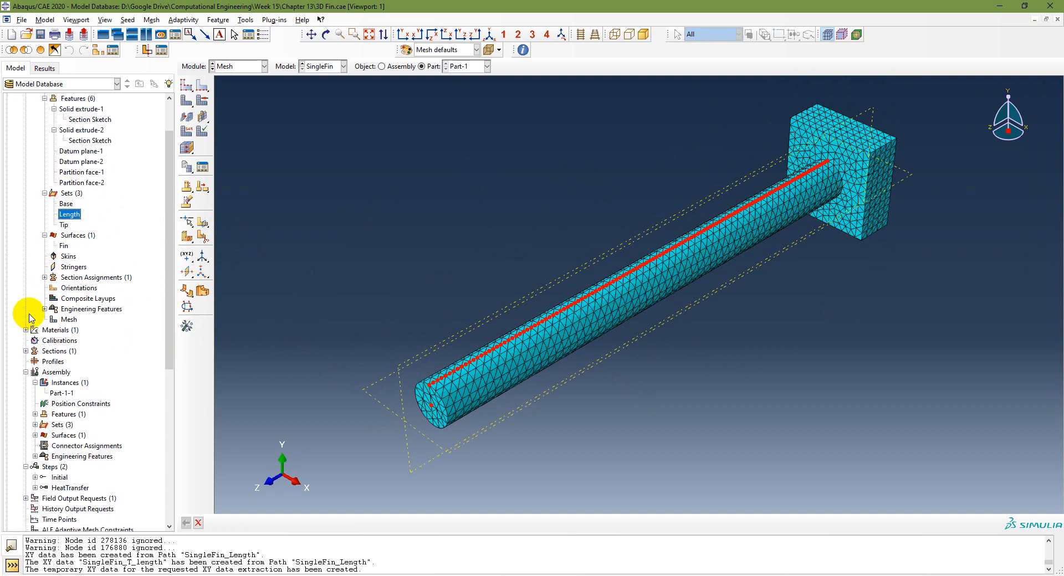
Step: Review the Copper material's density and specific heat without changes
click(26, 329)
double_click(48, 341)
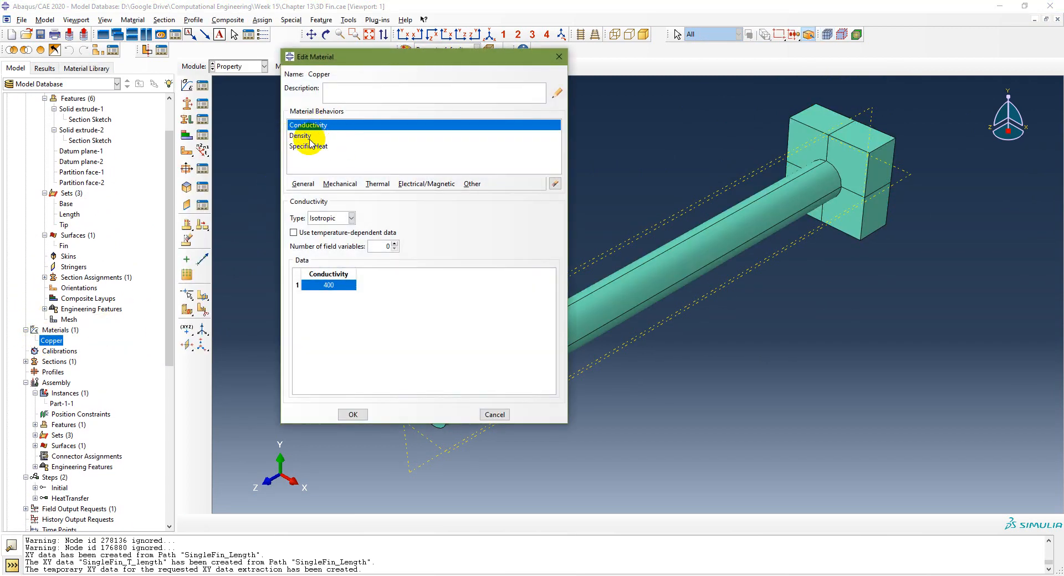
click(302, 135)
click(308, 147)
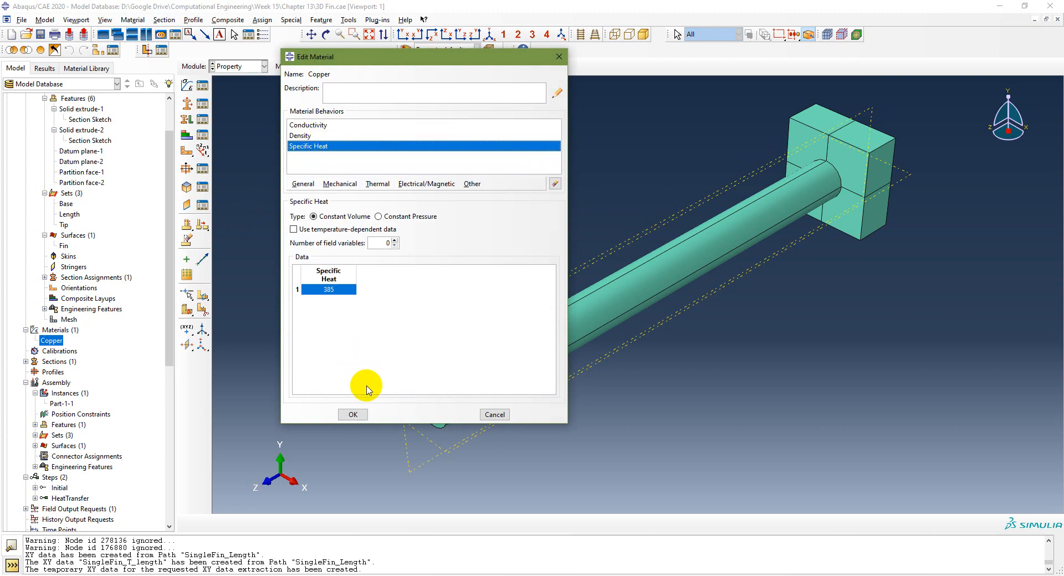
click(353, 413)
scroll(133, 387, down, 4)
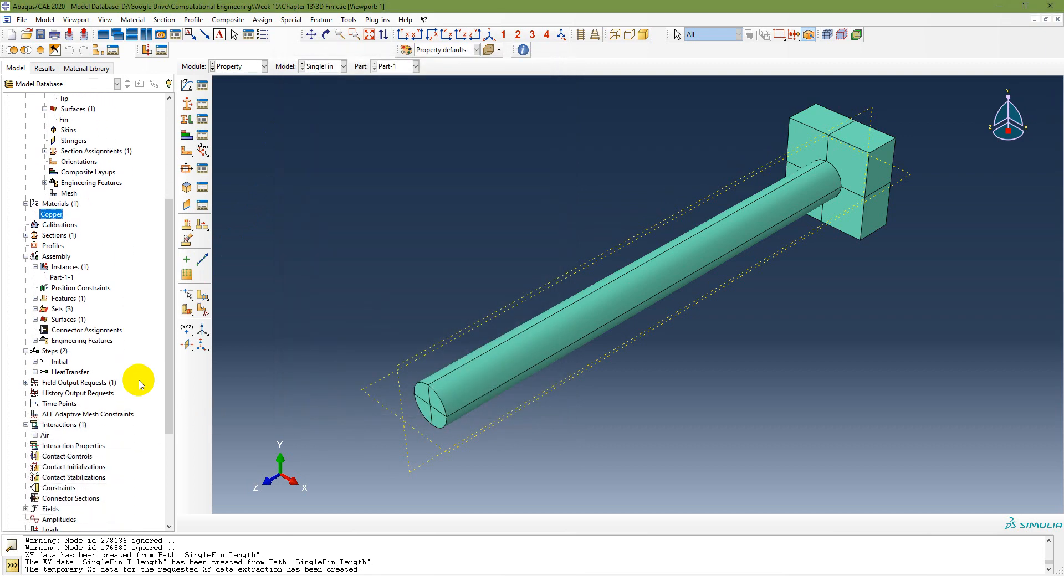
Step: Check the steady-state HeatTransfer step, Air film coefficient 37.2 and Base temperature 90
double_click(69, 372)
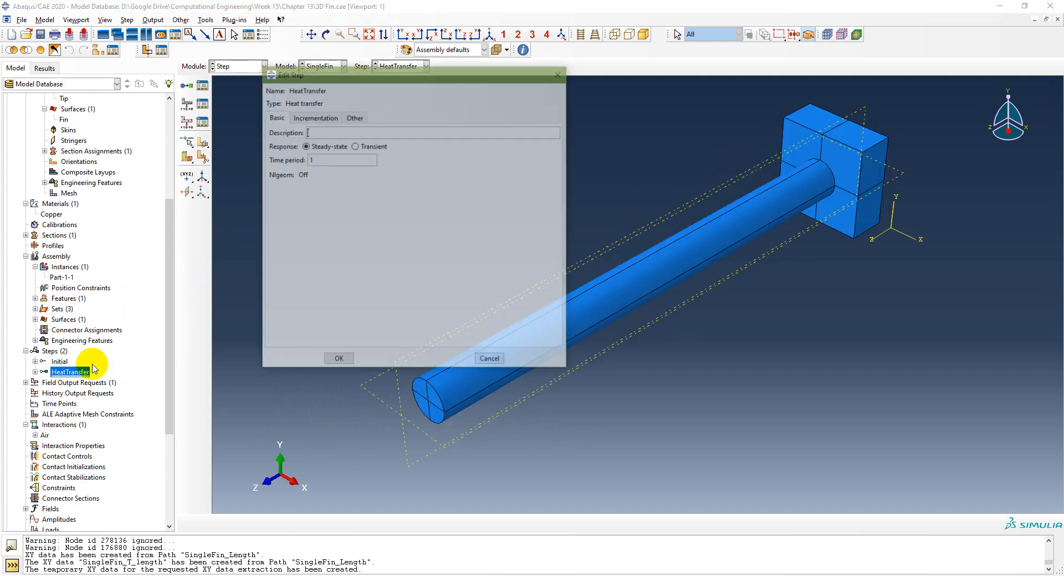
click(338, 360)
scroll(107, 427, down, 3)
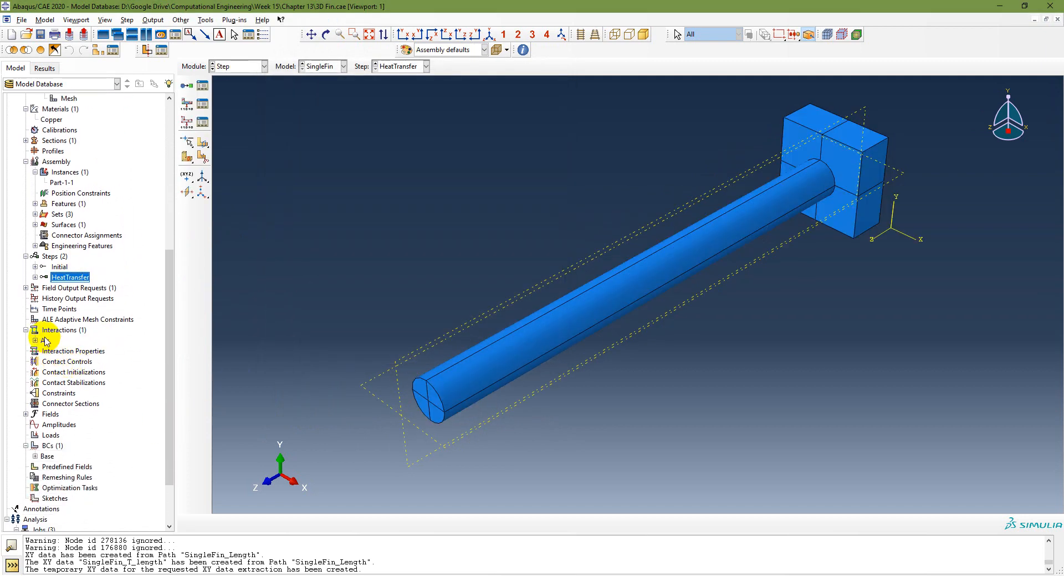
double_click(45, 341)
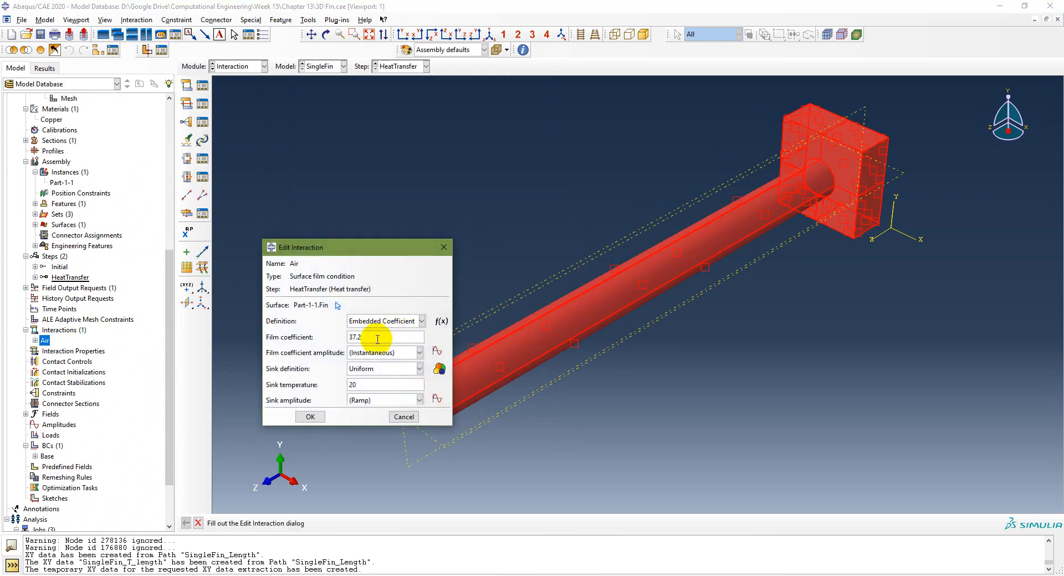
click(378, 339)
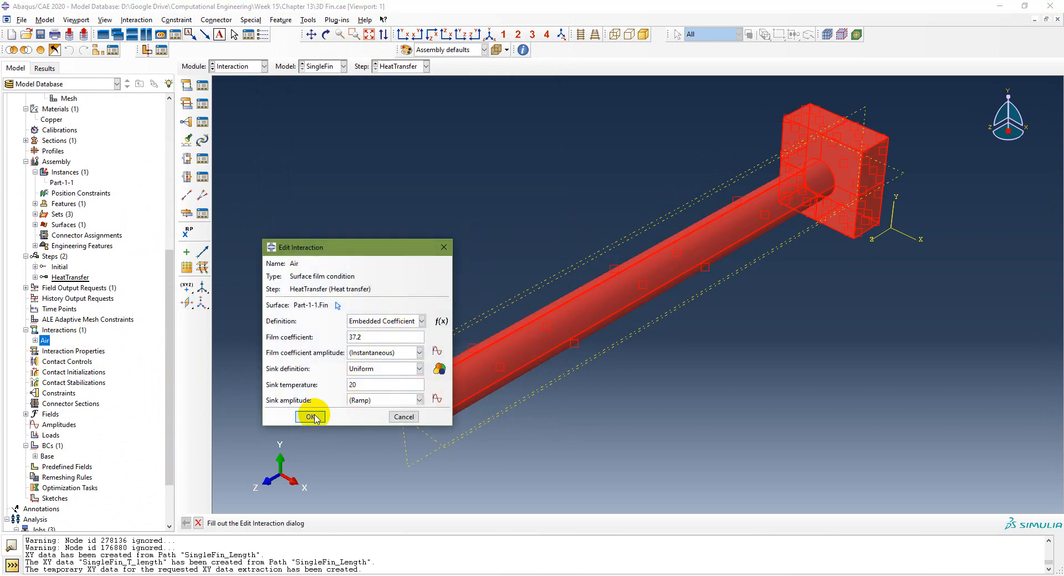
click(310, 416)
double_click(49, 456)
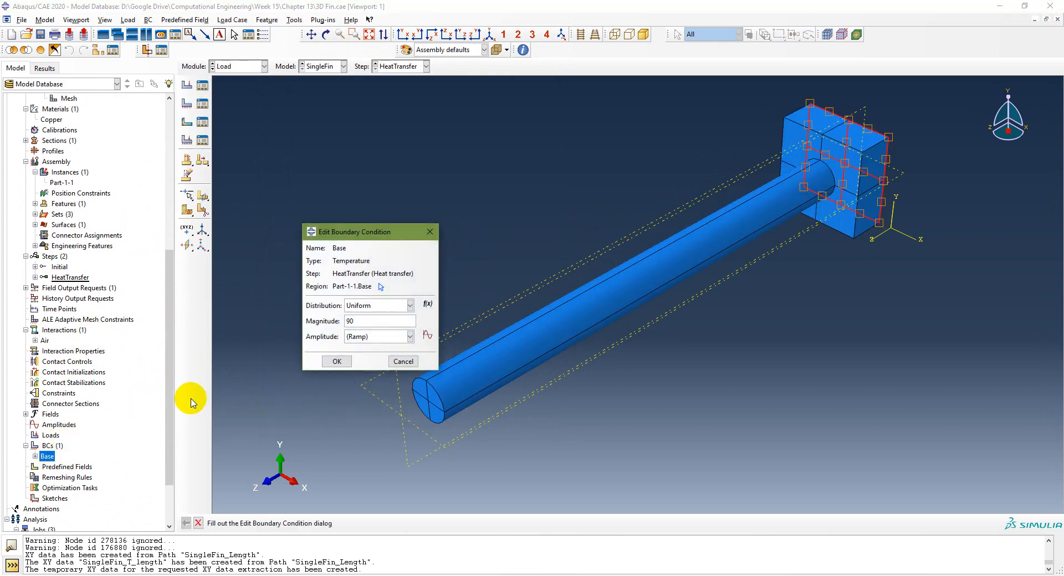
click(336, 361)
scroll(107, 427, down, 2)
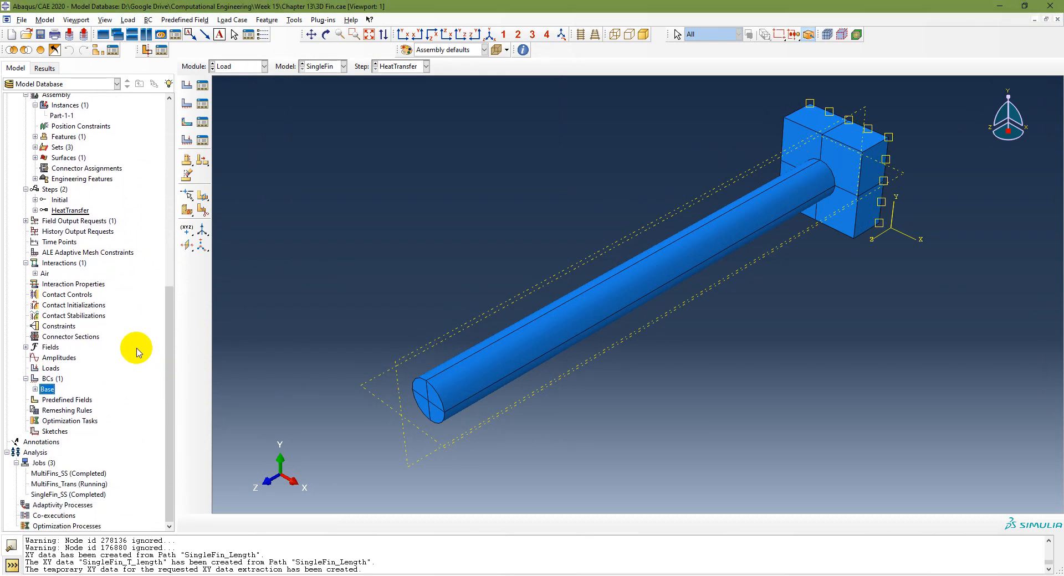
Step: Open the SingleFin_SS results, fit the fin to the view and plot GRADT magnitude contours
click(57, 495)
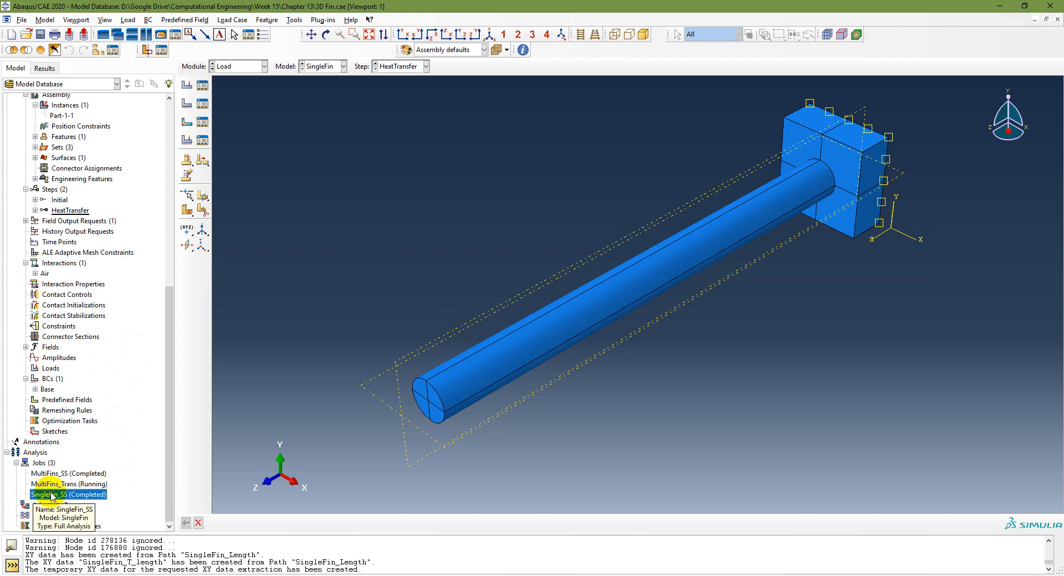
right_click(50, 497)
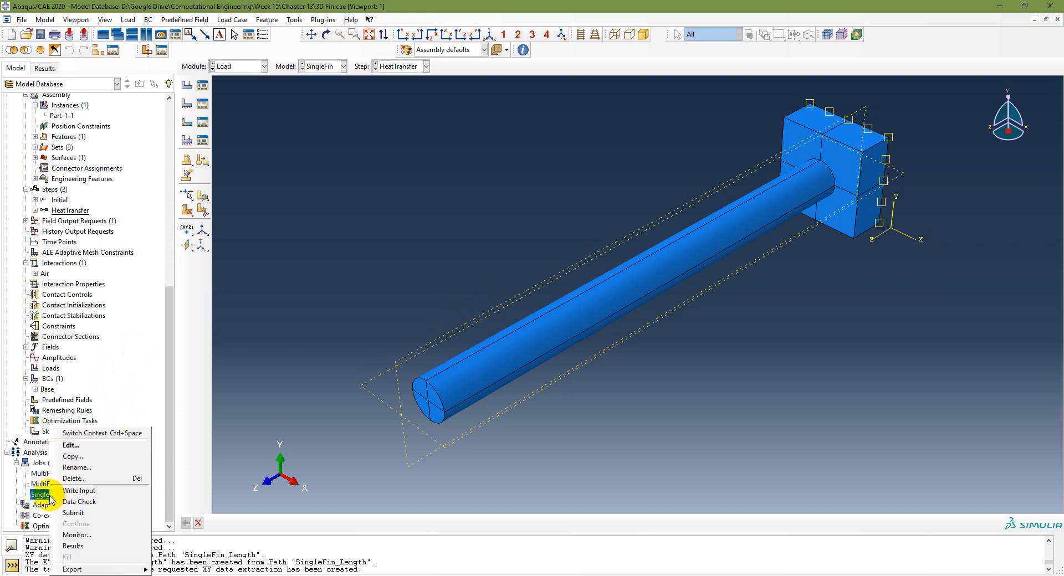
click(78, 544)
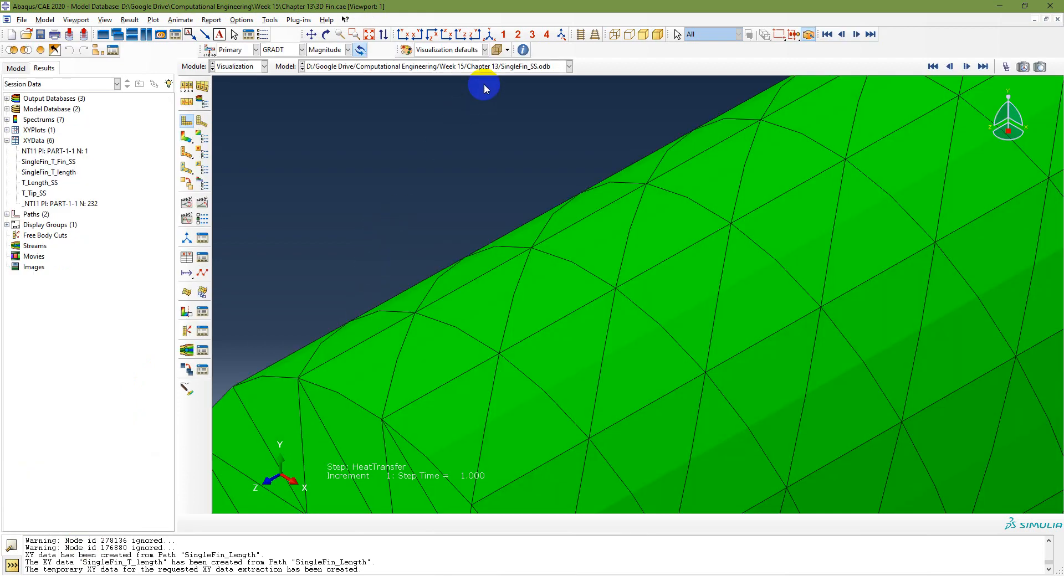
click(490, 35)
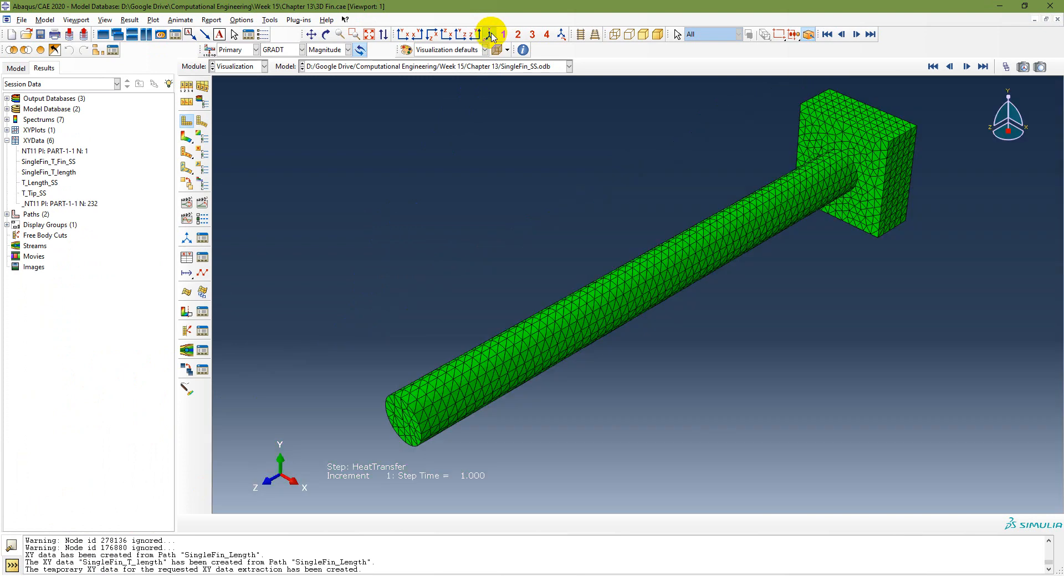
click(187, 136)
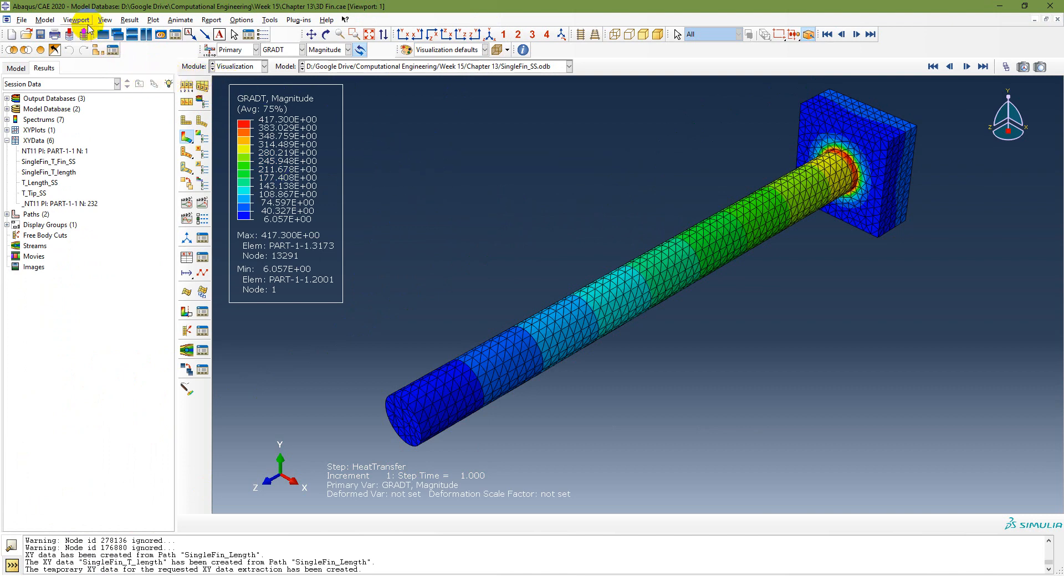
click(76, 20)
Step: Create a second viewport and tile the two viewports side by side
click(81, 31)
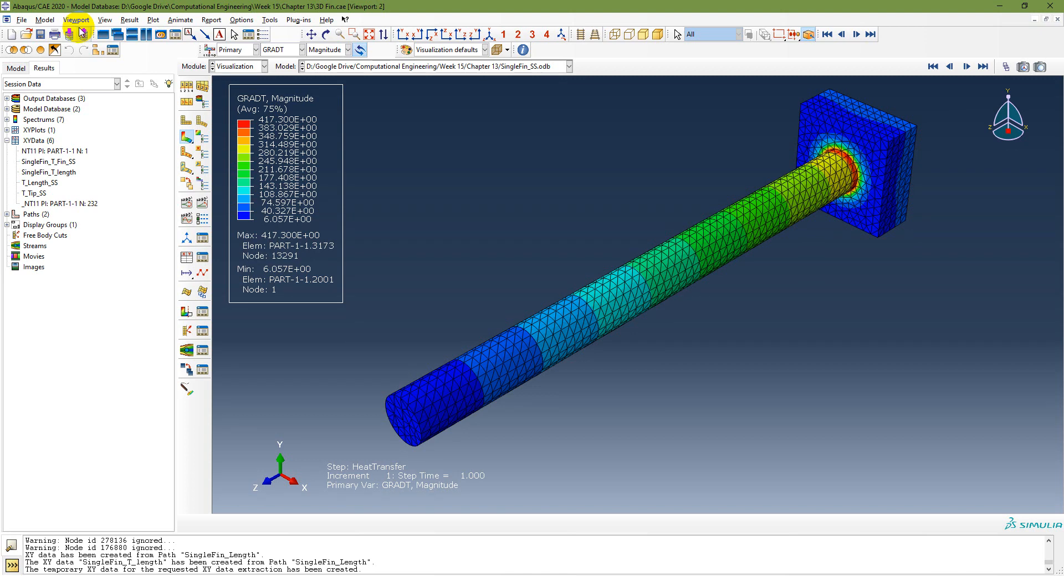
click(81, 20)
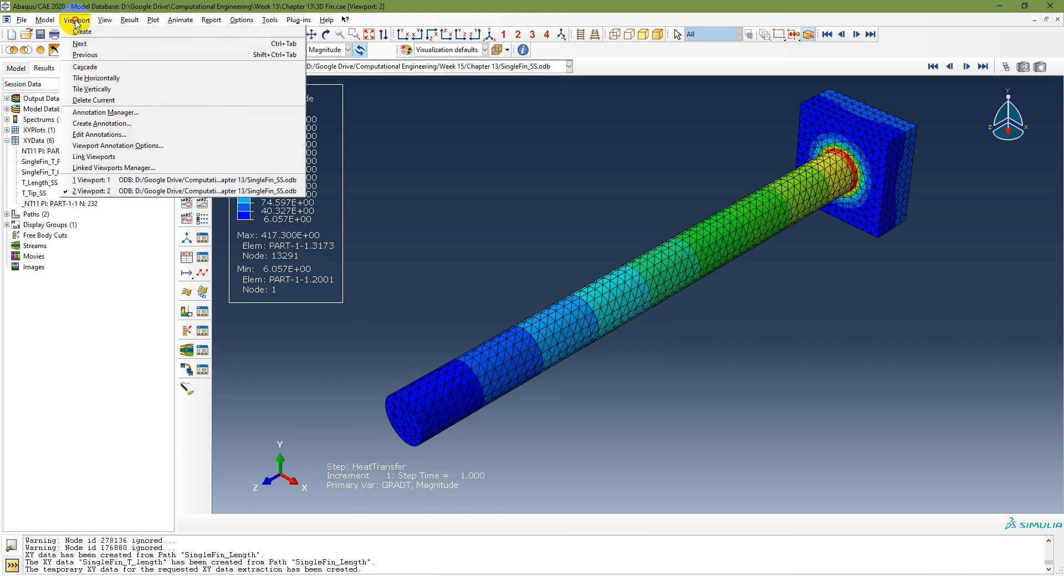
click(112, 78)
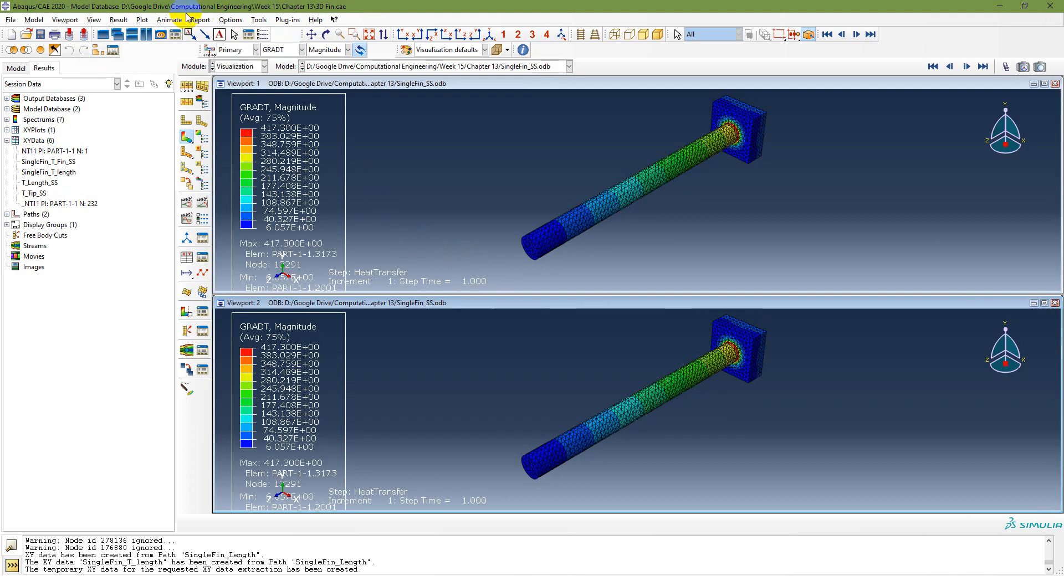
click(70, 22)
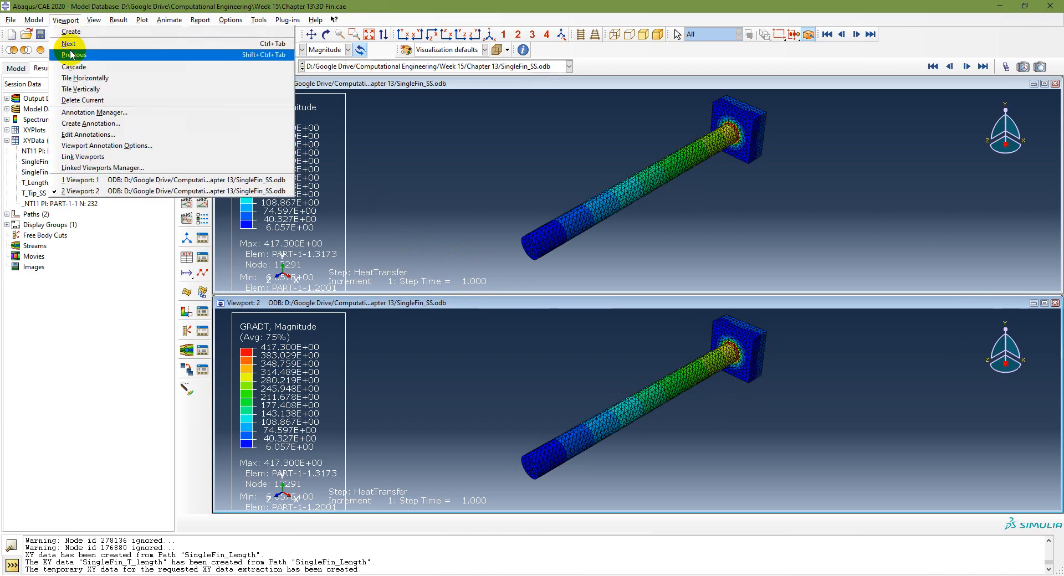
click(78, 87)
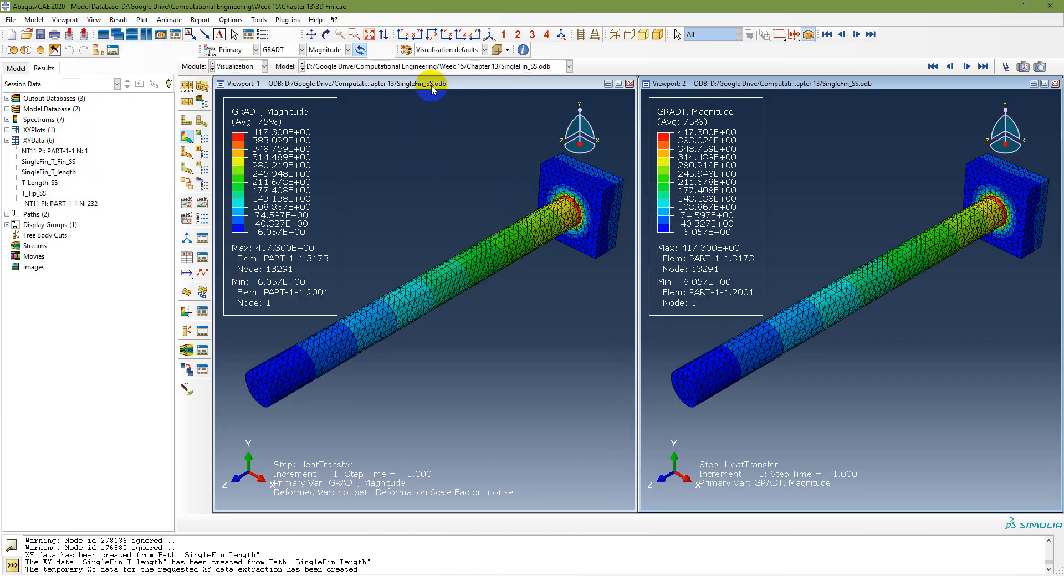
Step: Load MultiFins_SS.odb into the left viewport and plot its HFL heat-flux contours
click(432, 89)
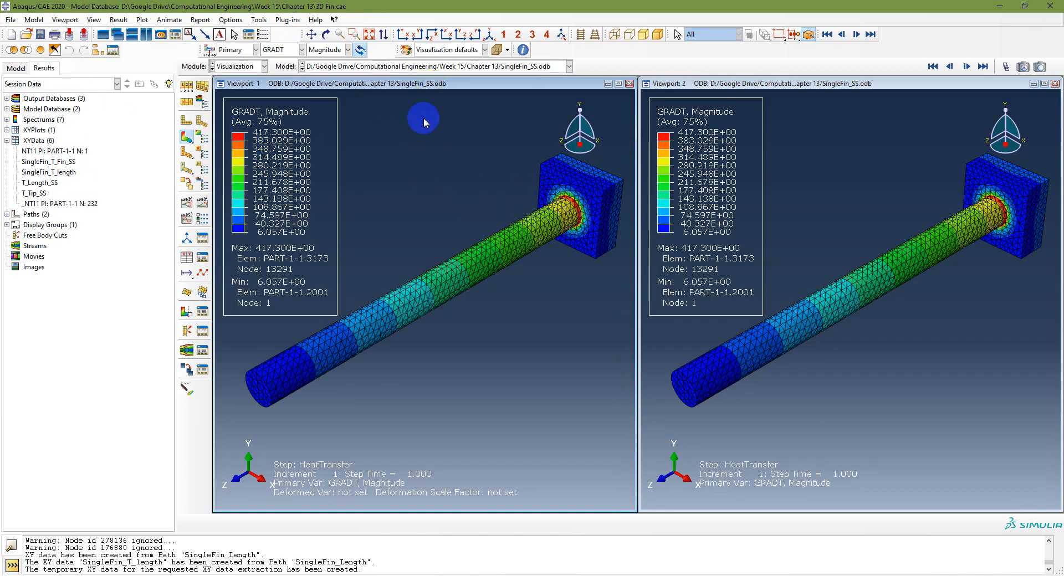
click(7, 99)
click(57, 109)
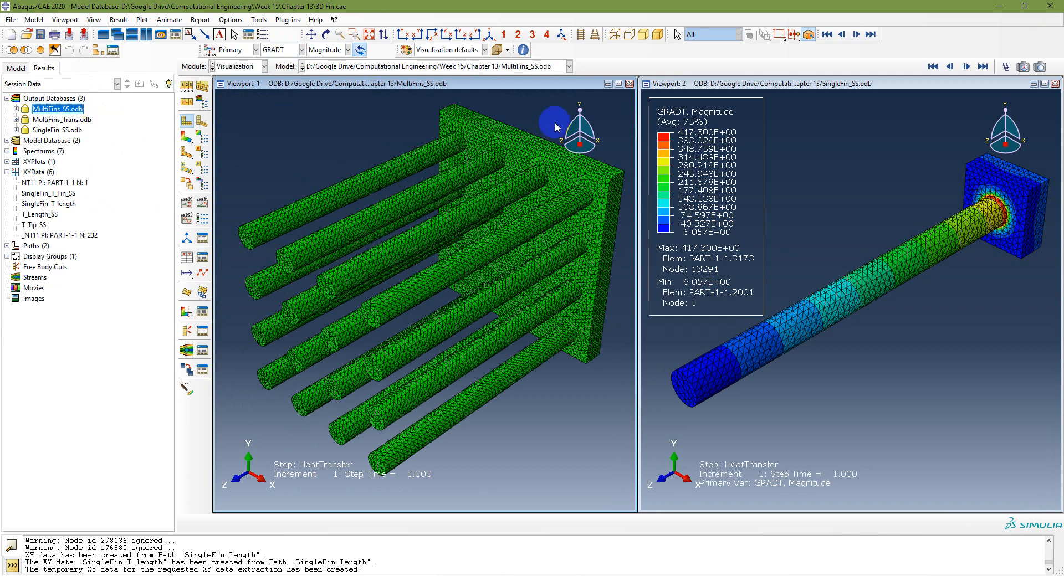
click(798, 83)
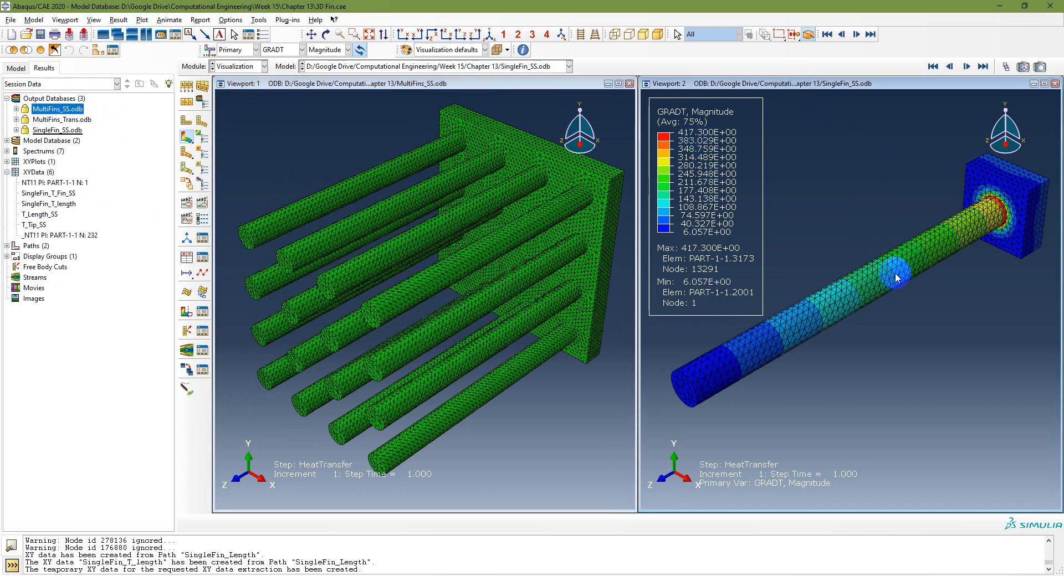
click(280, 50)
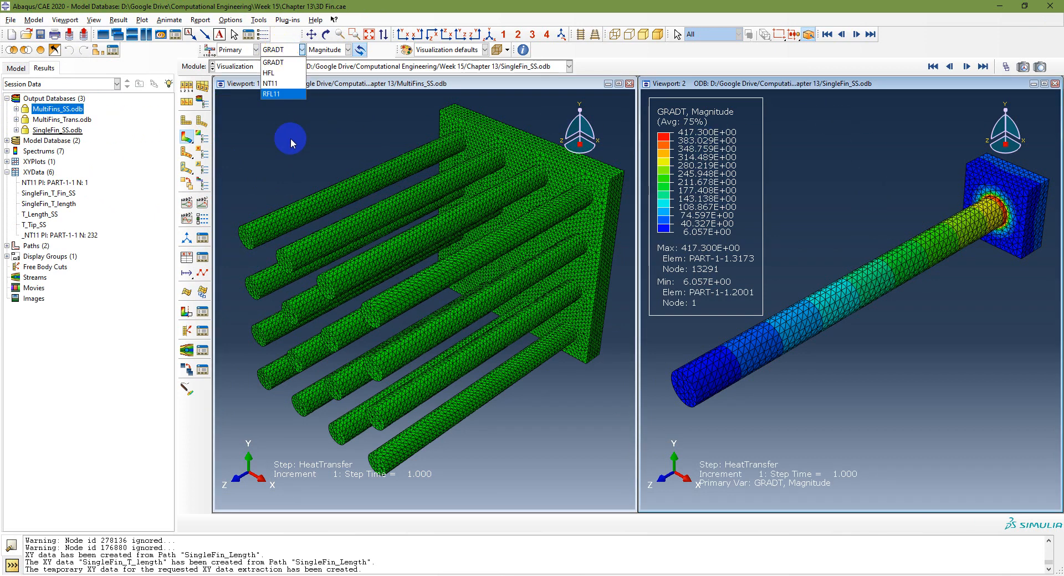
click(356, 99)
click(357, 84)
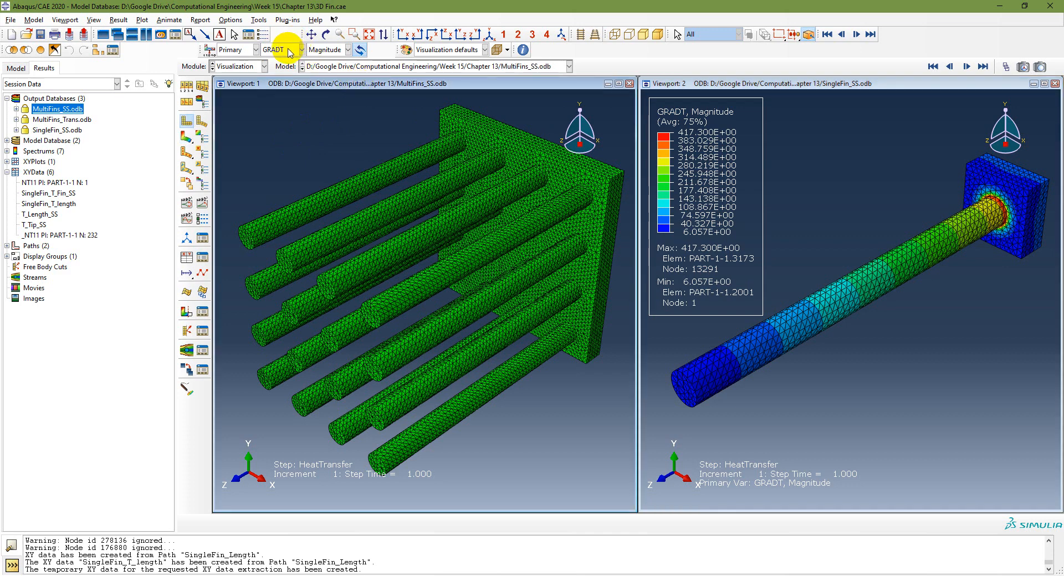
click(289, 53)
click(279, 63)
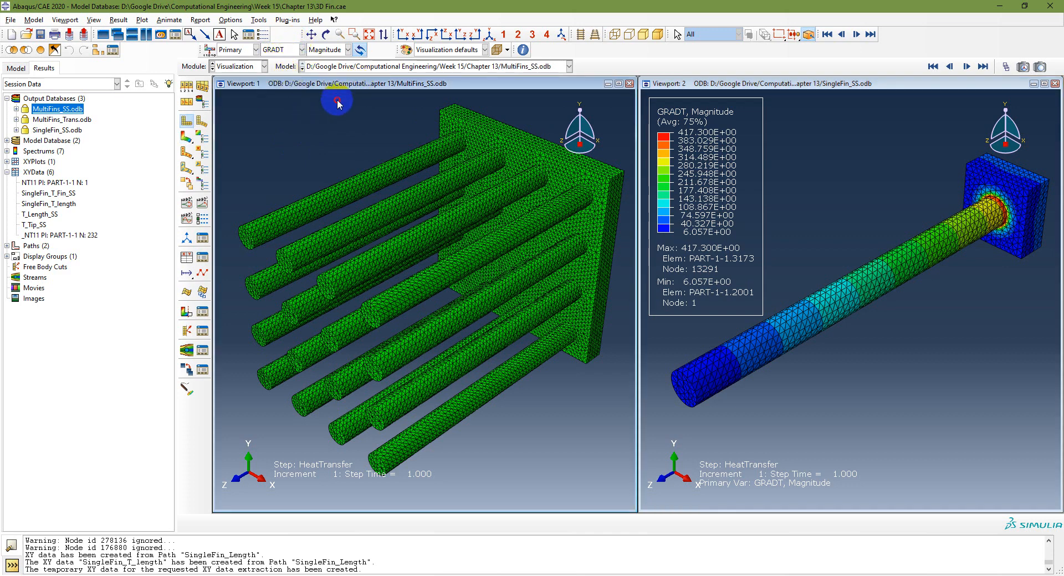
click(294, 53)
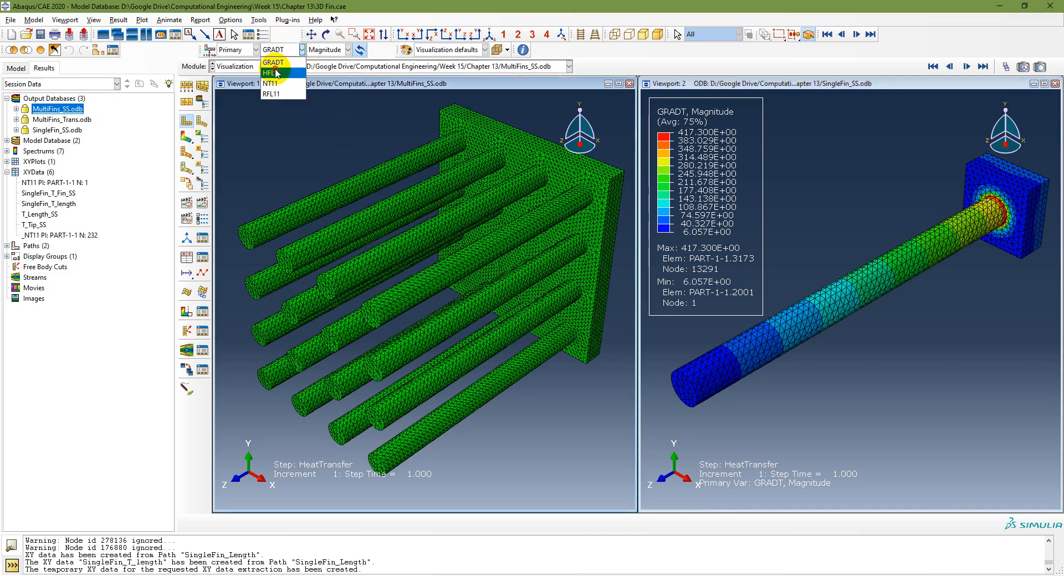
click(277, 71)
Step: Plot HFL heat-flux contours in both the left and right viewports
click(283, 50)
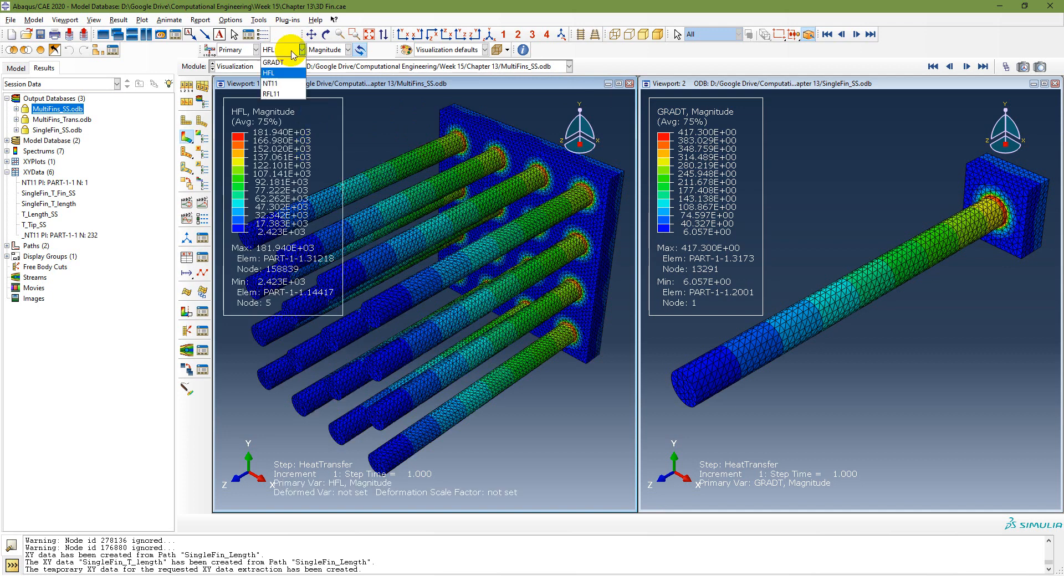
click(277, 63)
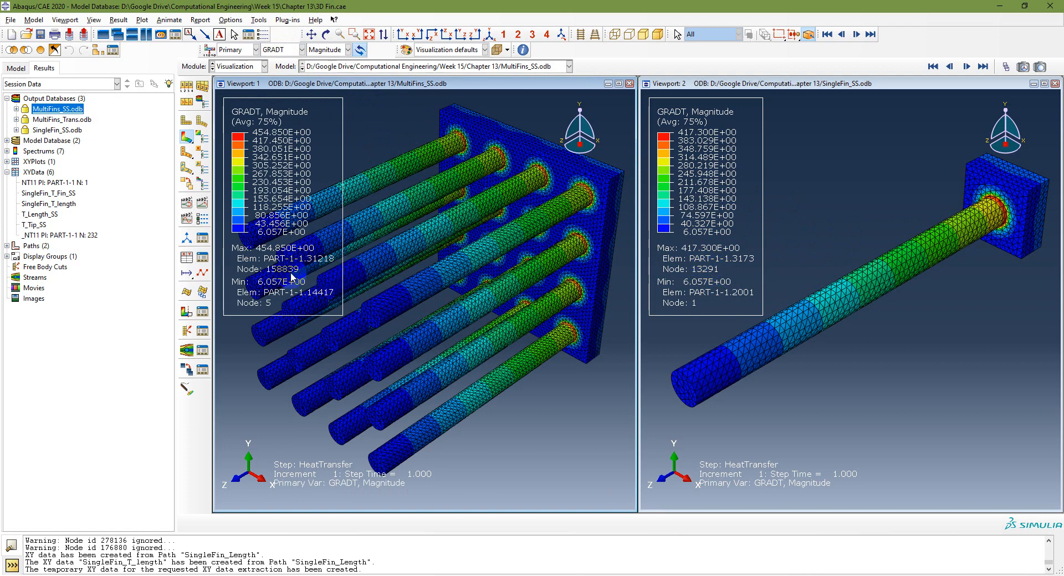
click(284, 50)
click(304, 67)
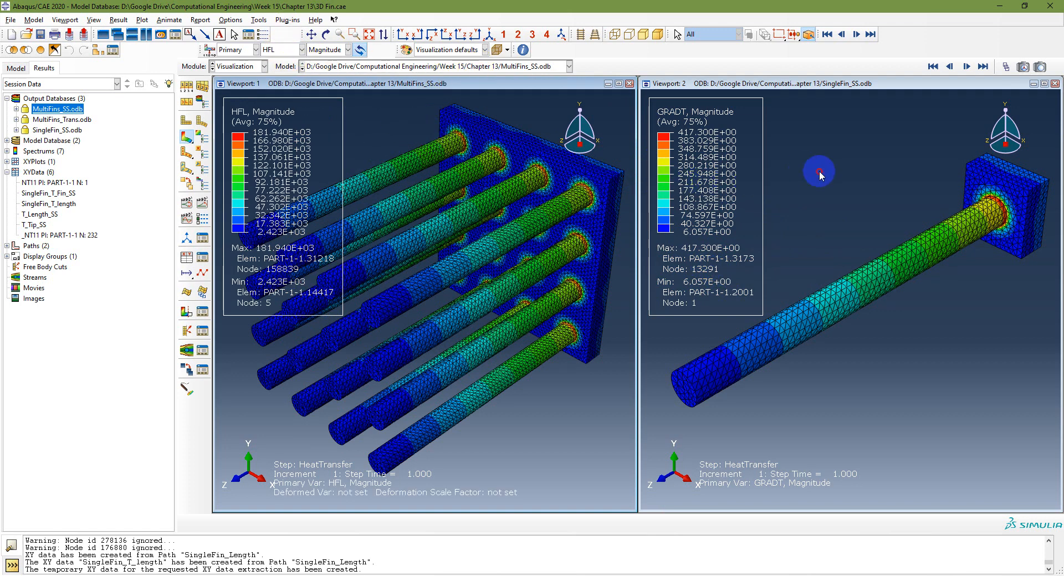
click(286, 49)
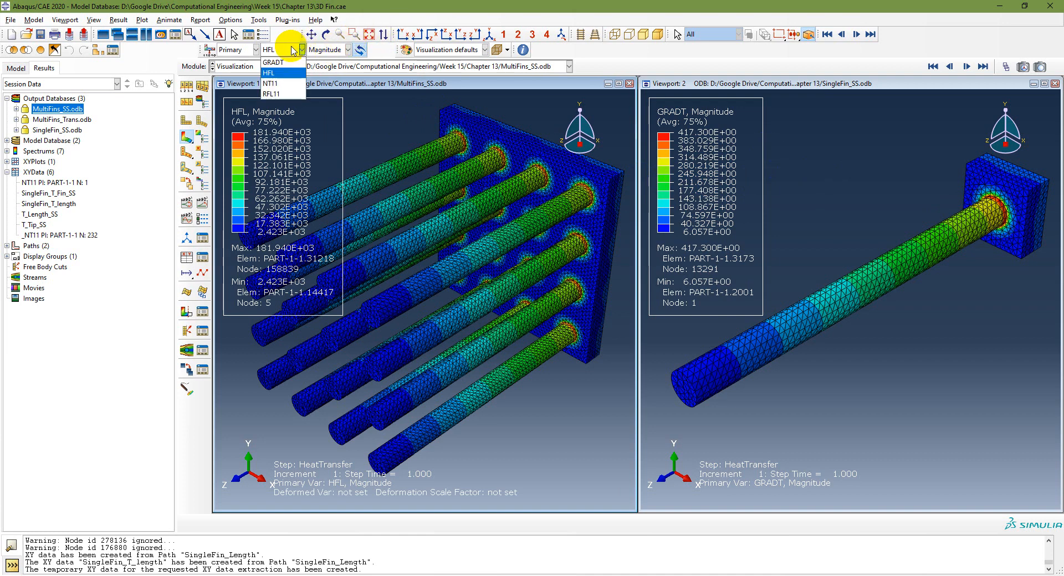
click(280, 74)
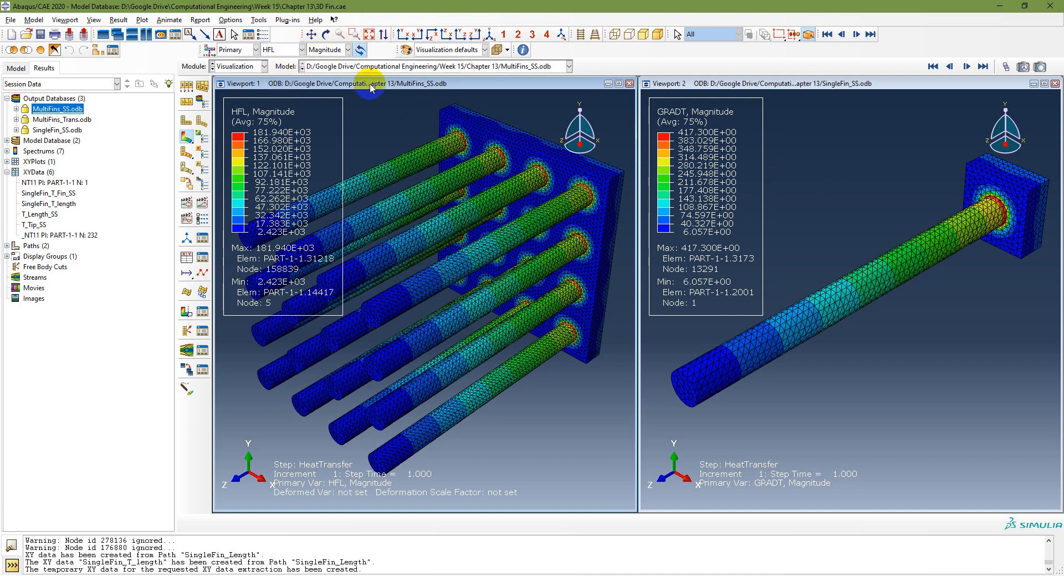
click(849, 87)
click(286, 49)
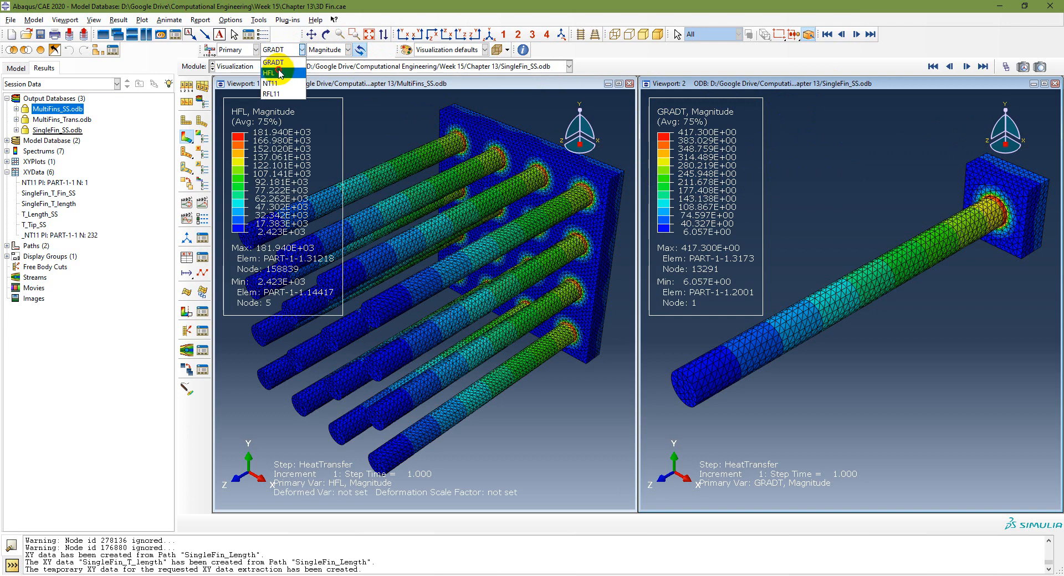
click(281, 73)
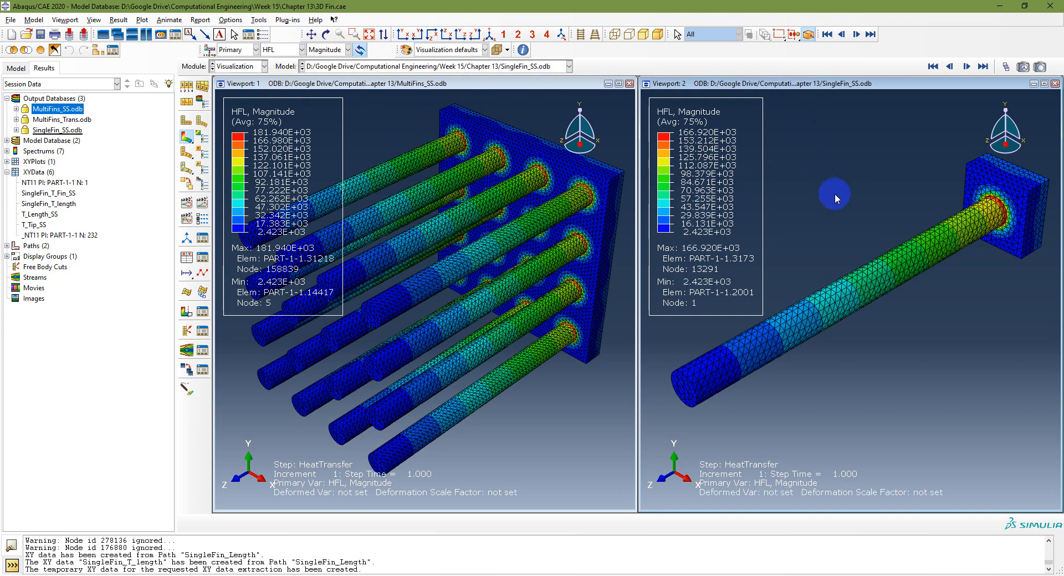
Step: Switch both viewports to NT11 temperature contours, MultiFins_SS left and SingleFin_SS right
click(398, 88)
click(286, 49)
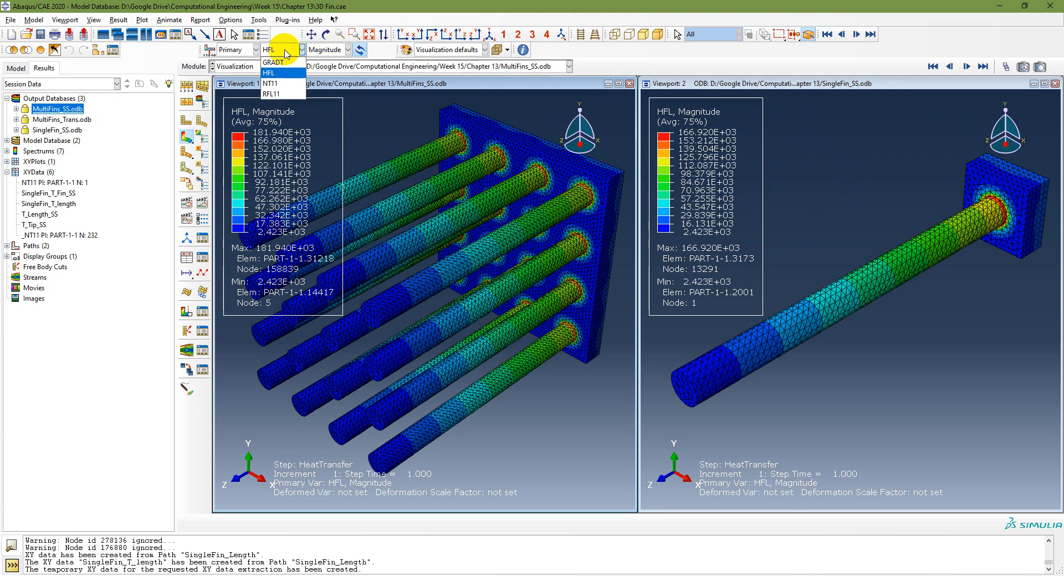
click(274, 83)
click(801, 83)
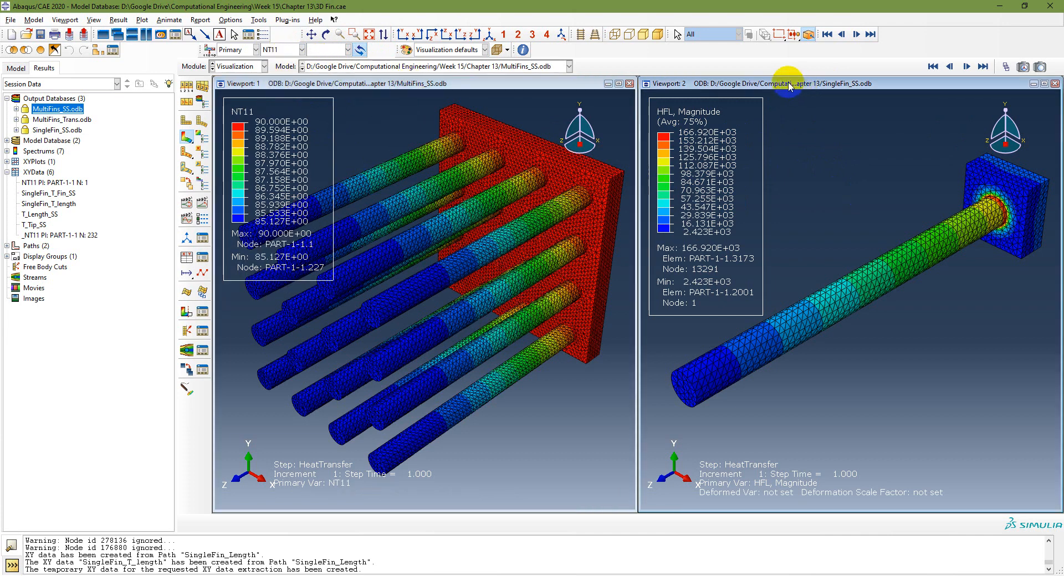
click(283, 49)
click(276, 83)
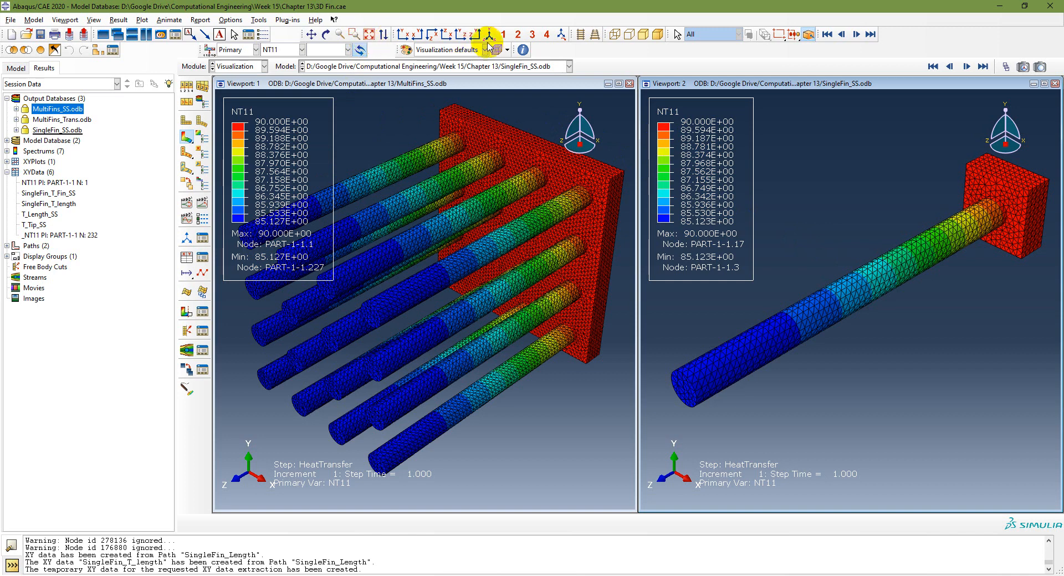
Step: Maximize the single-fin viewport, then tile both viewports vertically again
click(472, 83)
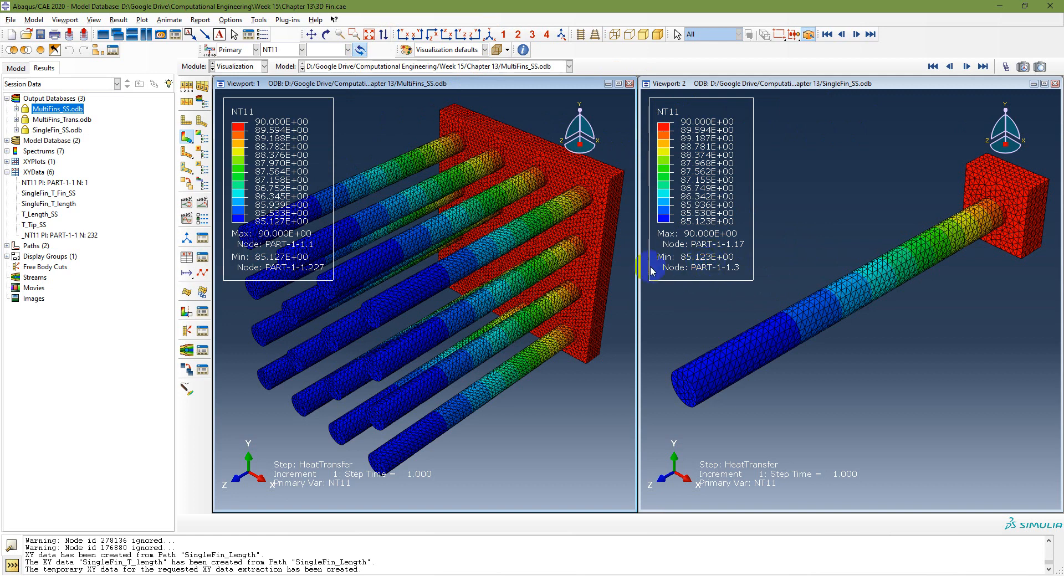
click(833, 88)
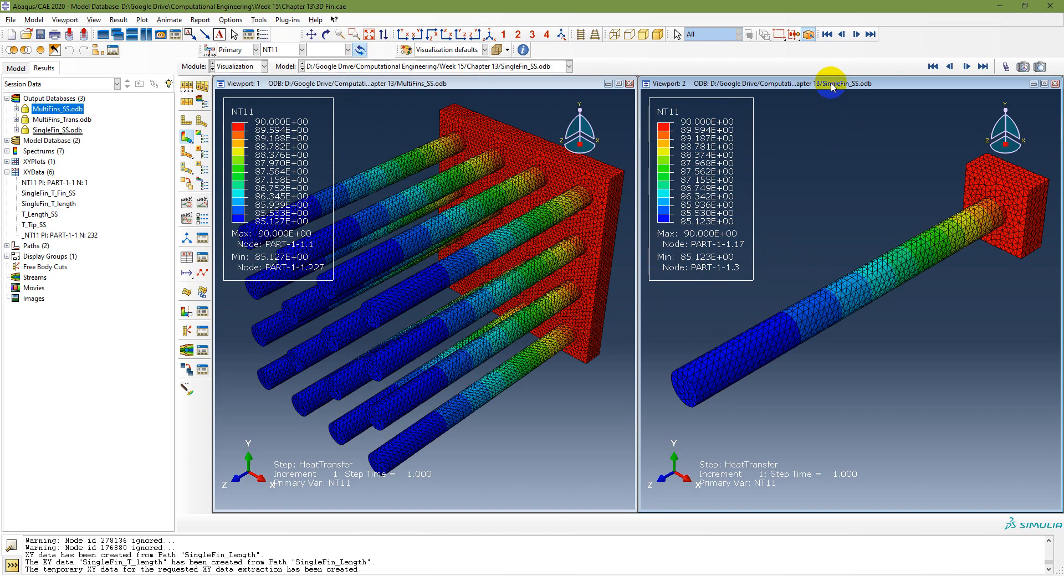
double_click(831, 84)
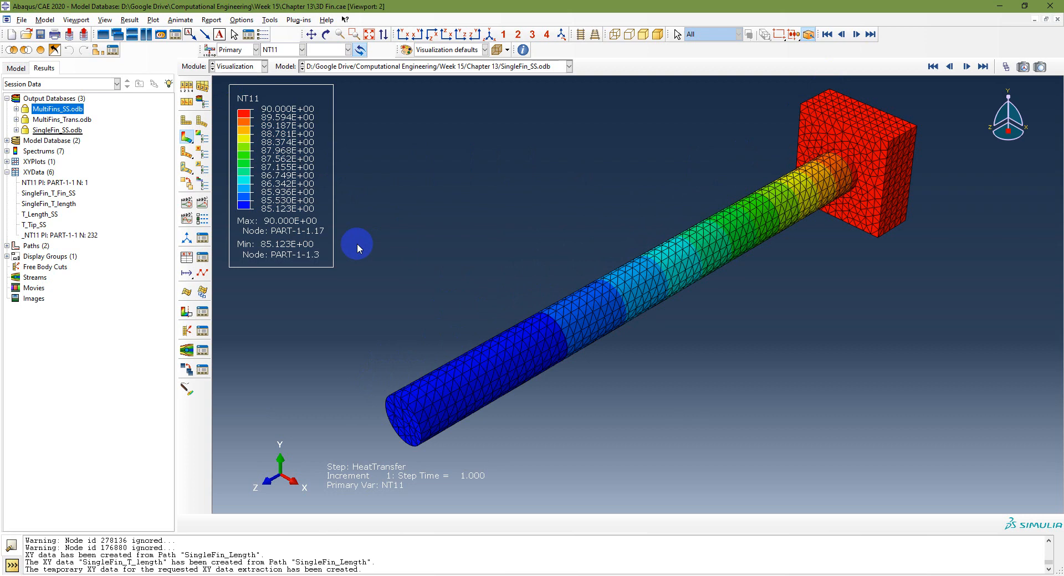
click(105, 20)
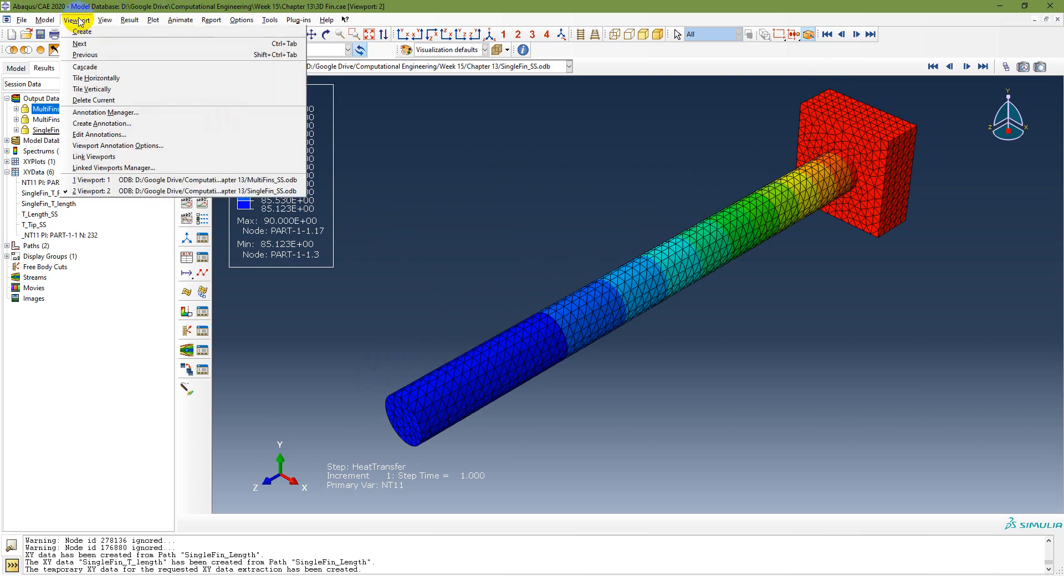
click(100, 89)
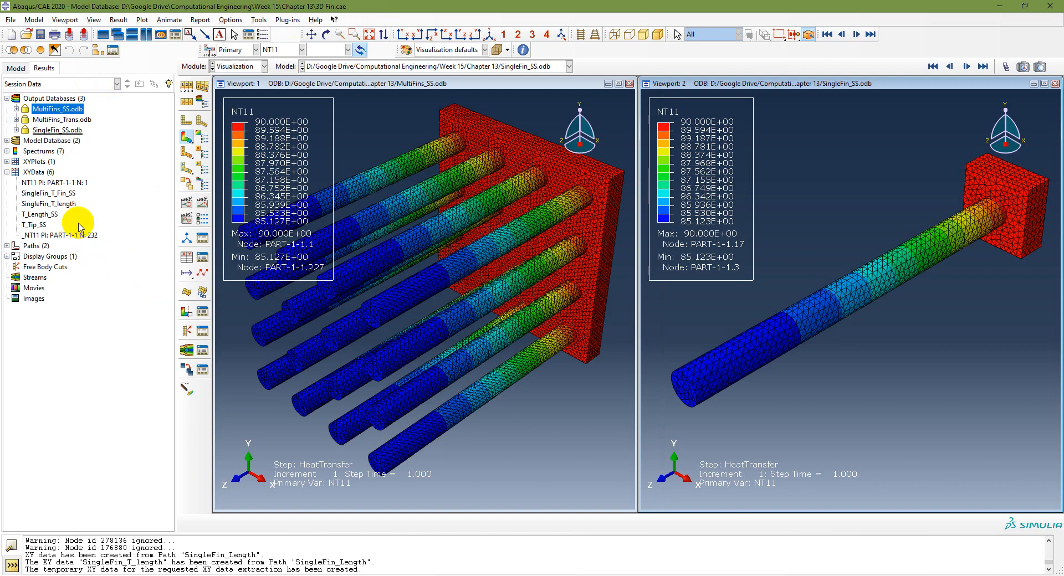
click(610, 575)
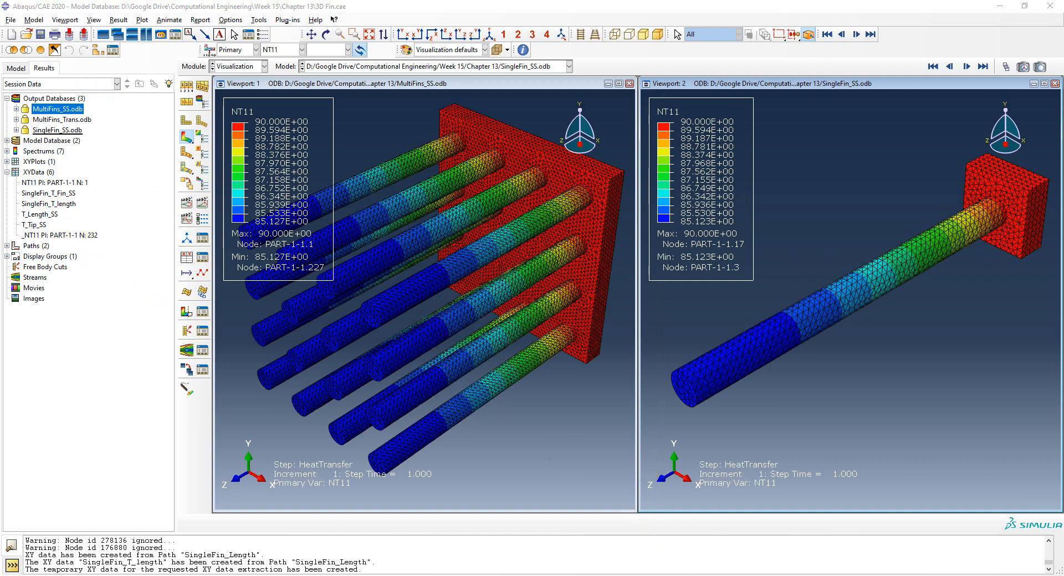
Step: Plot SingleFin_T_length, the single-fin temperature along the fin, in the second viewport
click(61, 194)
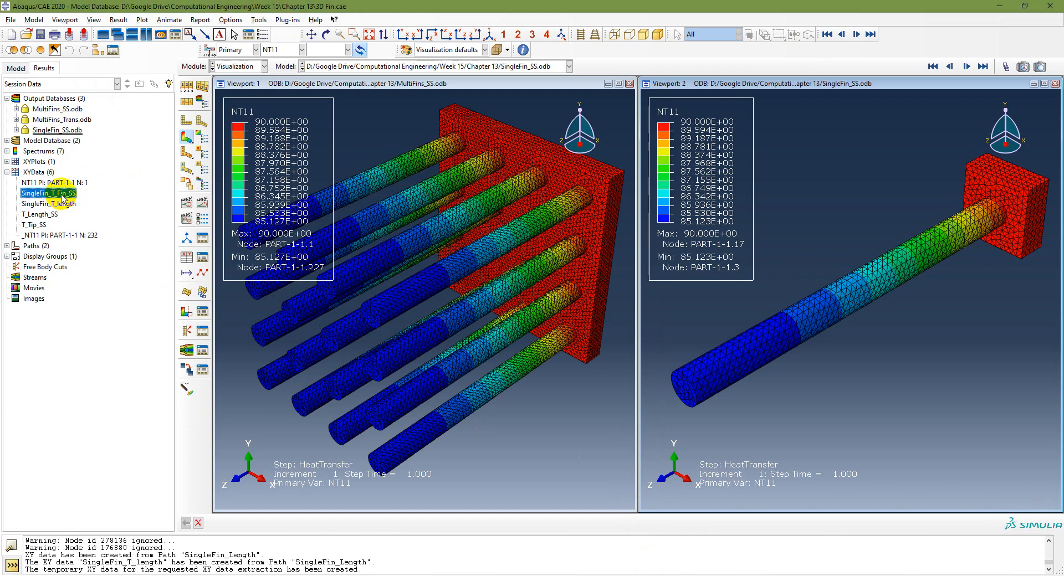
double_click(54, 194)
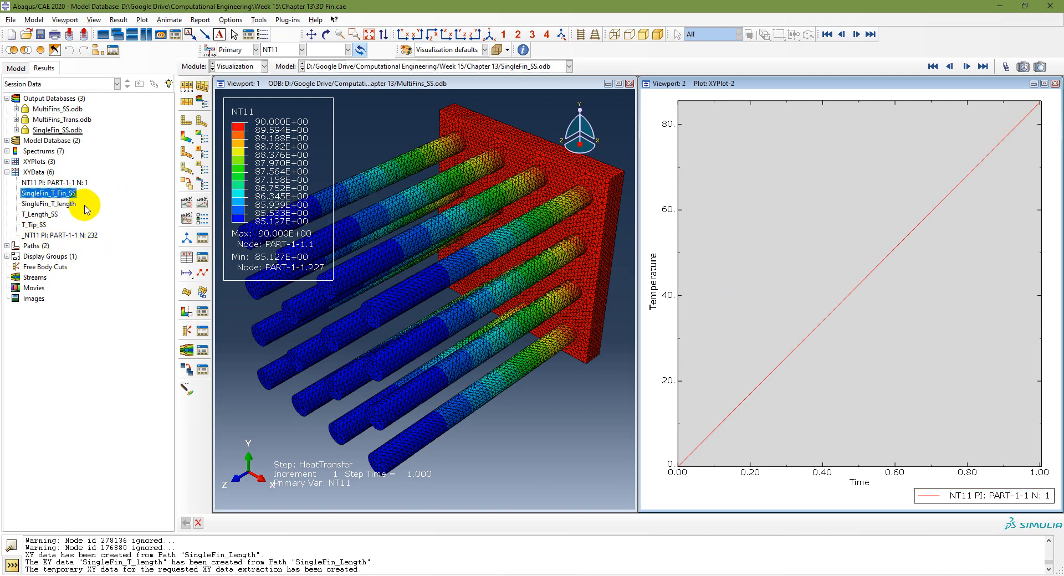
double_click(48, 204)
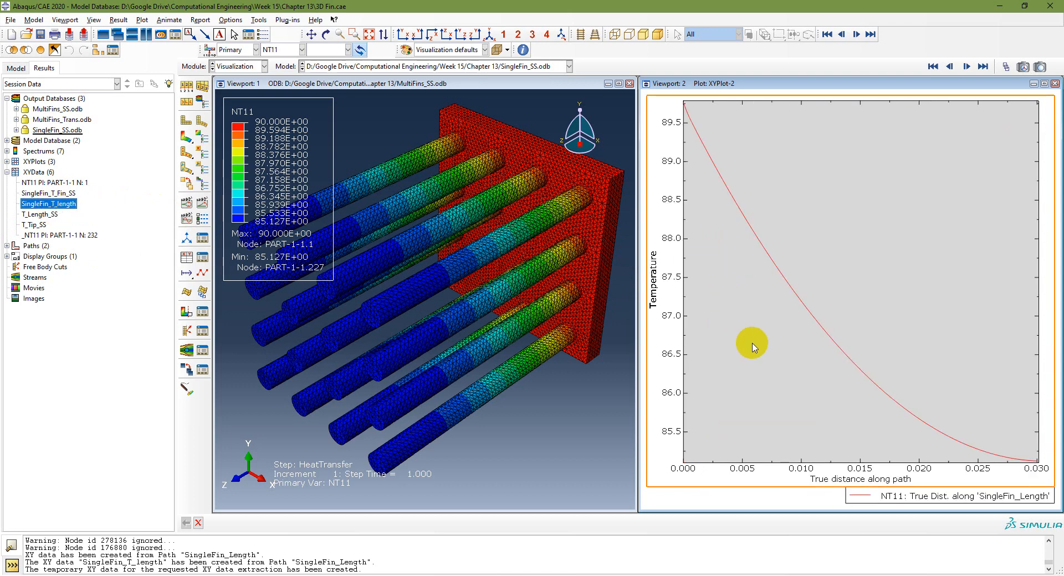
Step: In the first viewport, plot T_Length_SS and append SingleFin_T_length to overlay both curves
click(482, 86)
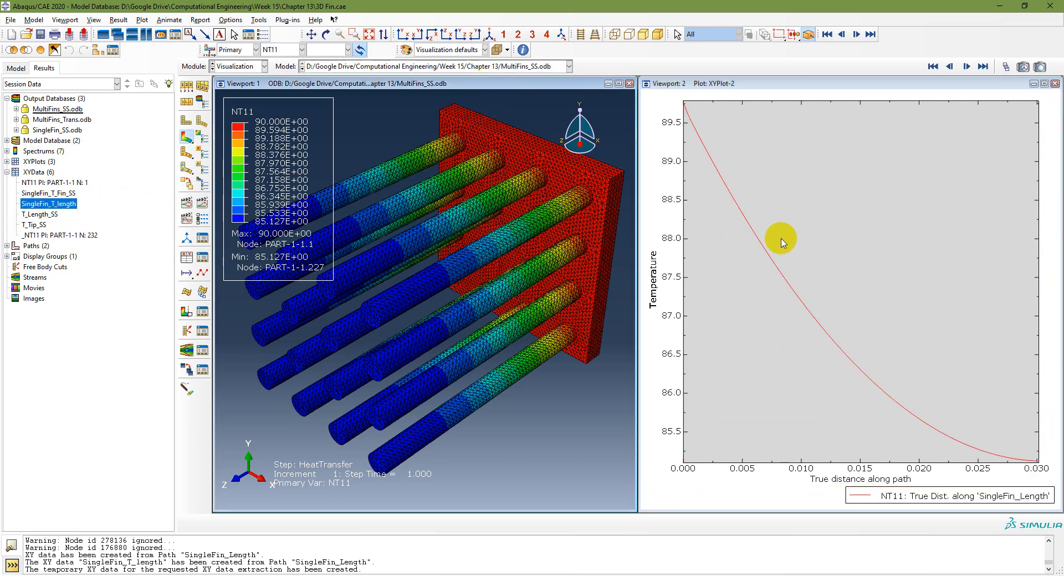
double_click(41, 214)
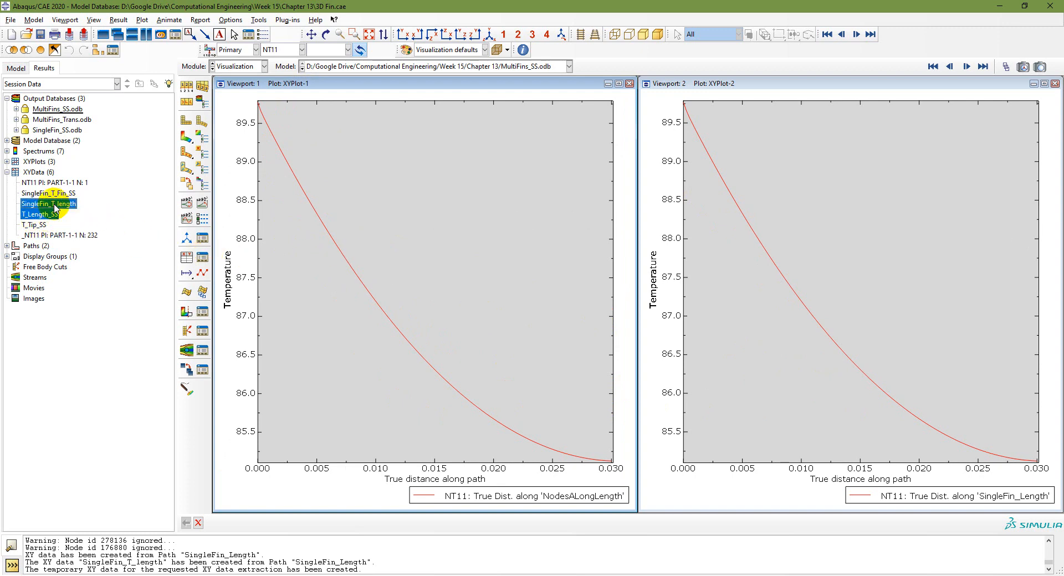
right_click(55, 208)
click(100, 225)
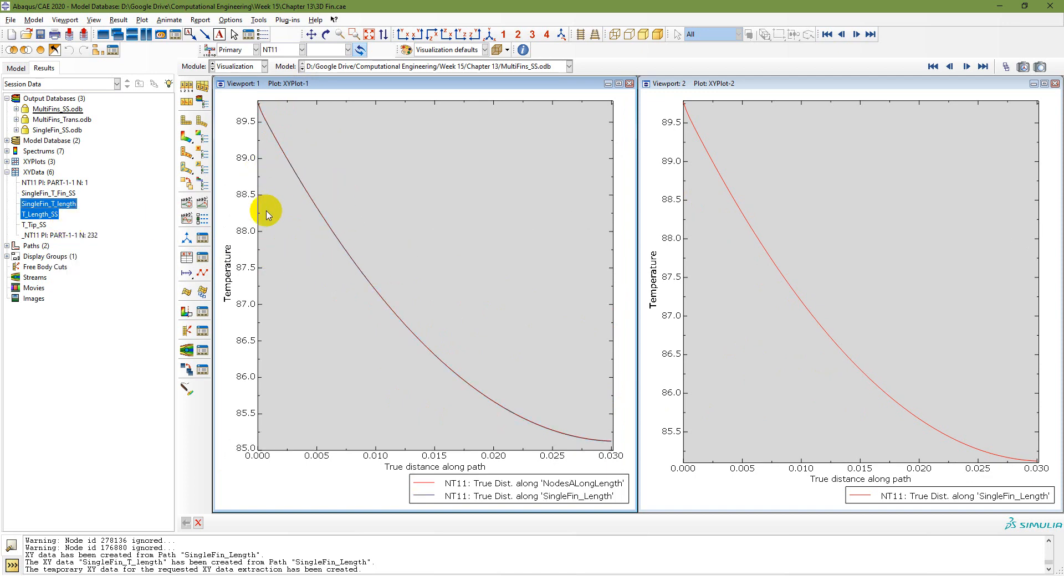
Step: Plot T_Tip_SS tip temperature against time in the second viewport
click(822, 85)
click(58, 193)
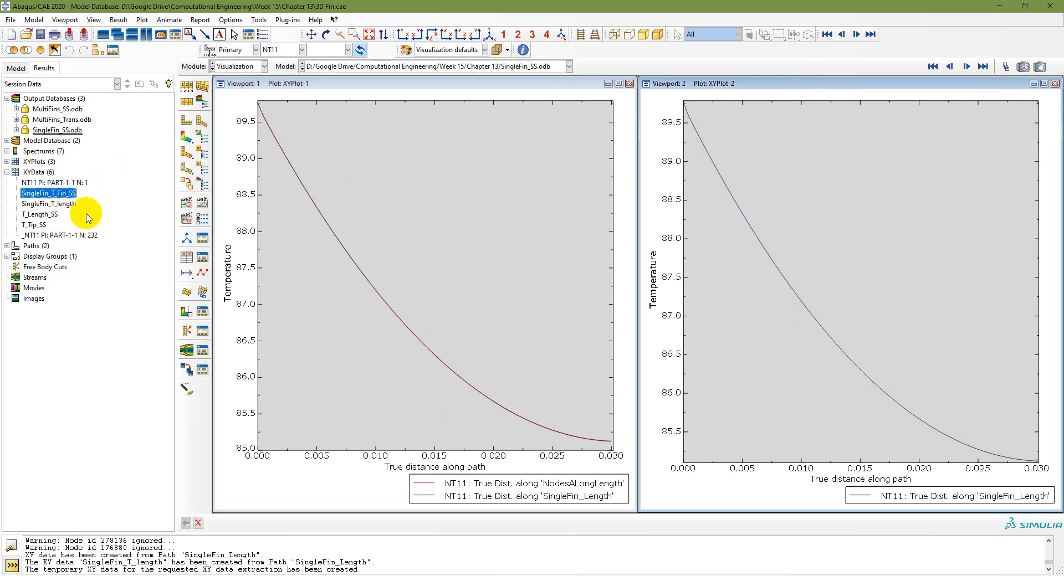
right_click(35, 227)
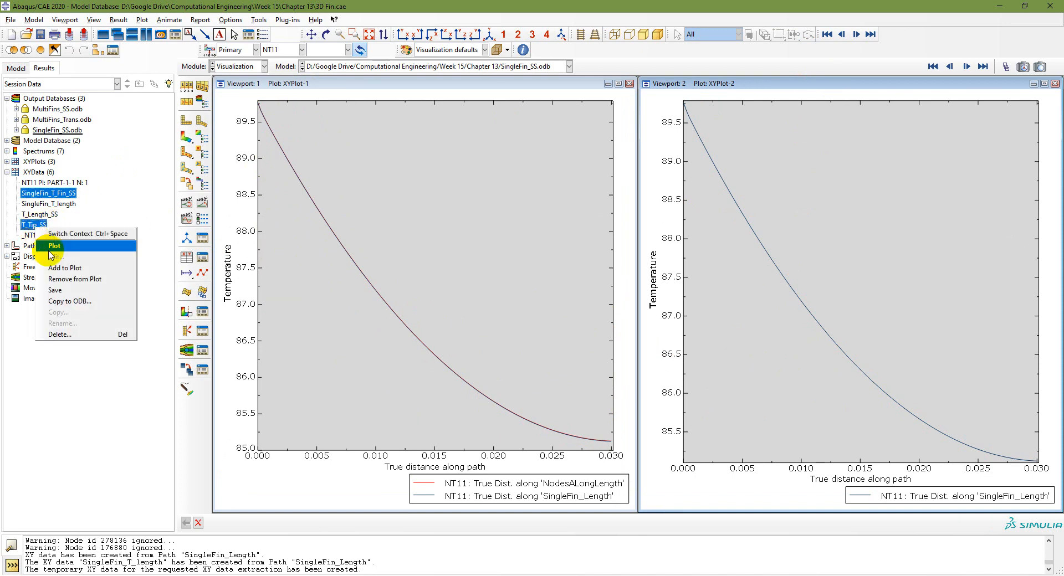
click(49, 246)
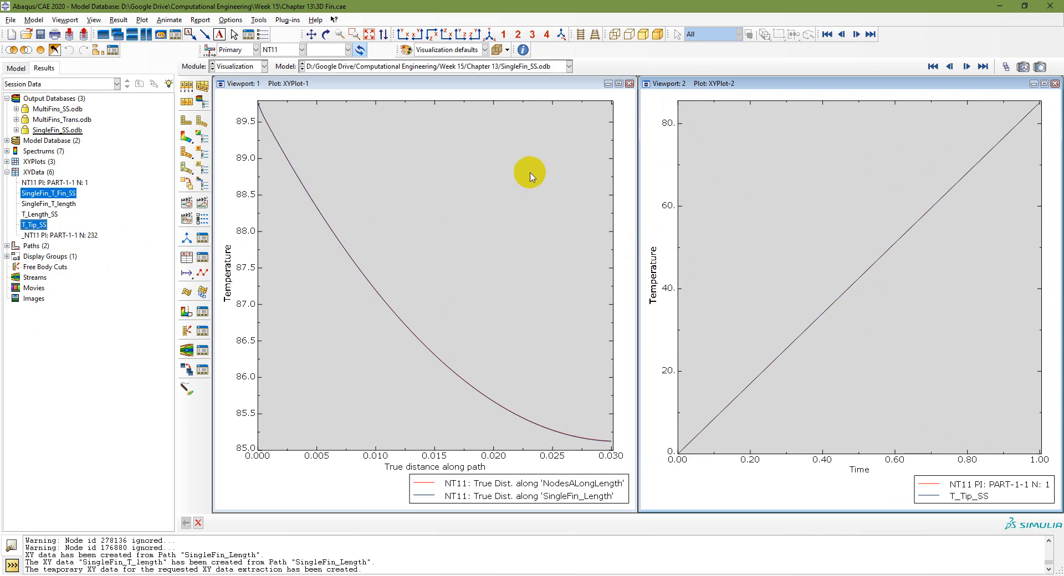
Step: Maximize the first viewport, zoom in, and plot SingleFin_T_Fin_SS auto-fitted to full range
click(619, 84)
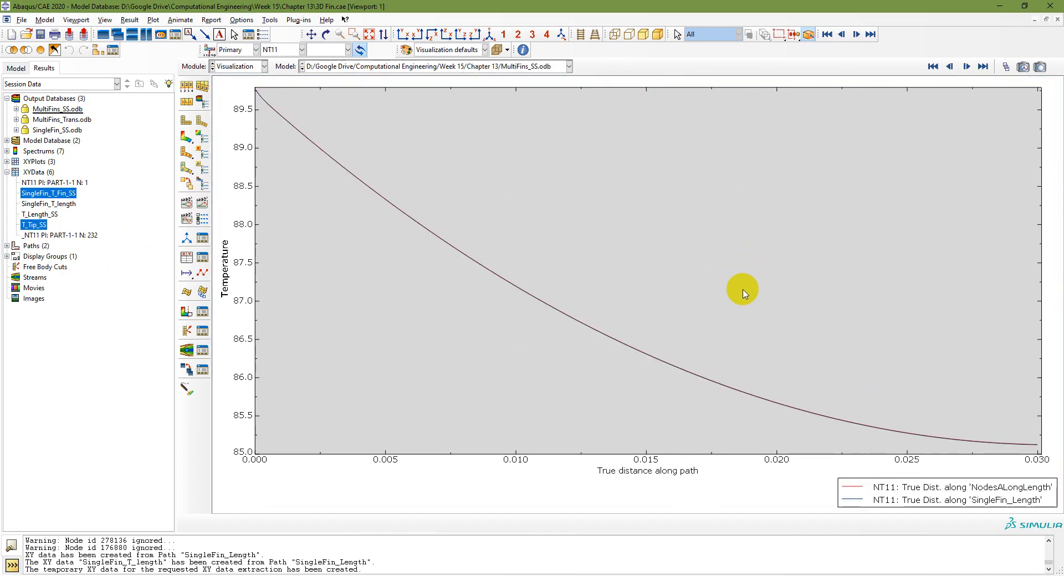
scroll(1036, 449, down, 4)
scroll(1037, 449, down, 6)
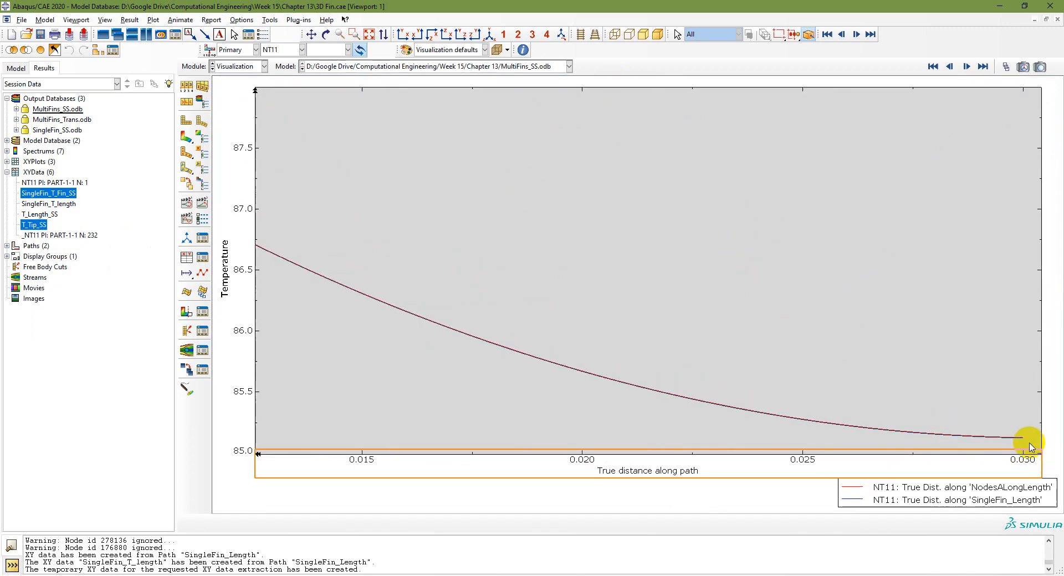
scroll(950, 420, down, 5)
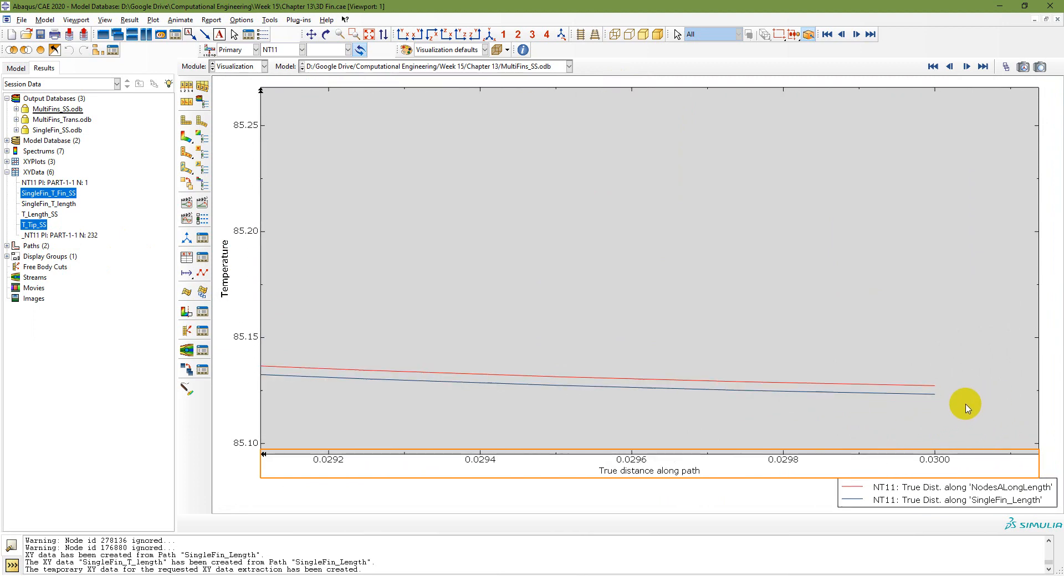
scroll(906, 383, down, 5)
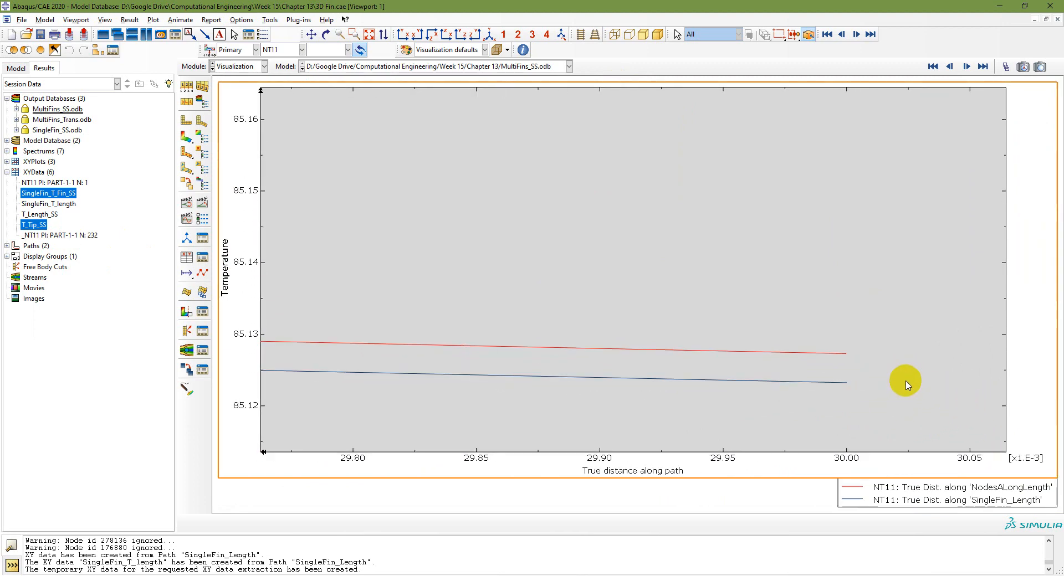
scroll(812, 337, up, 4)
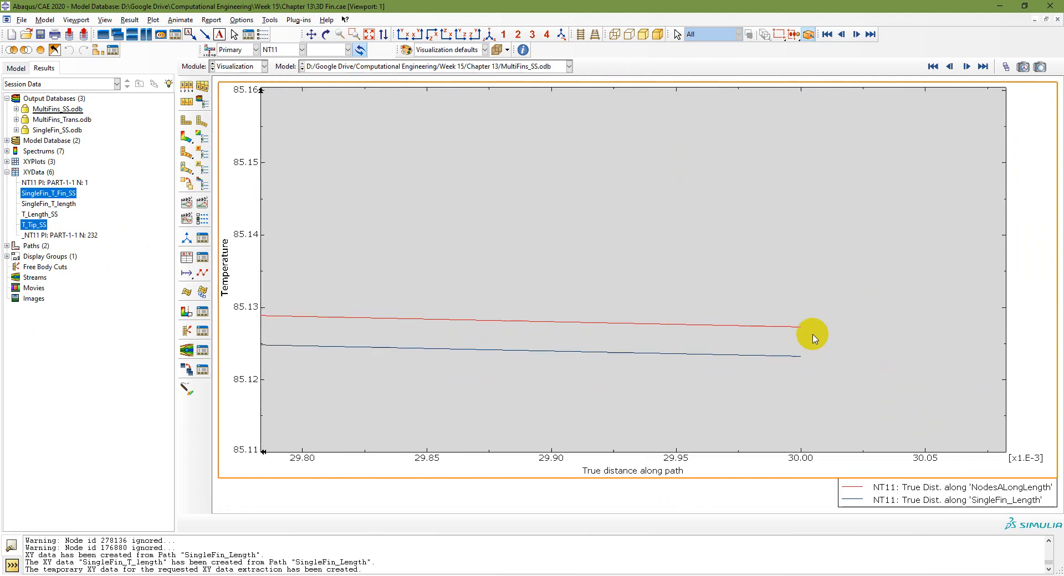
double_click(33, 194)
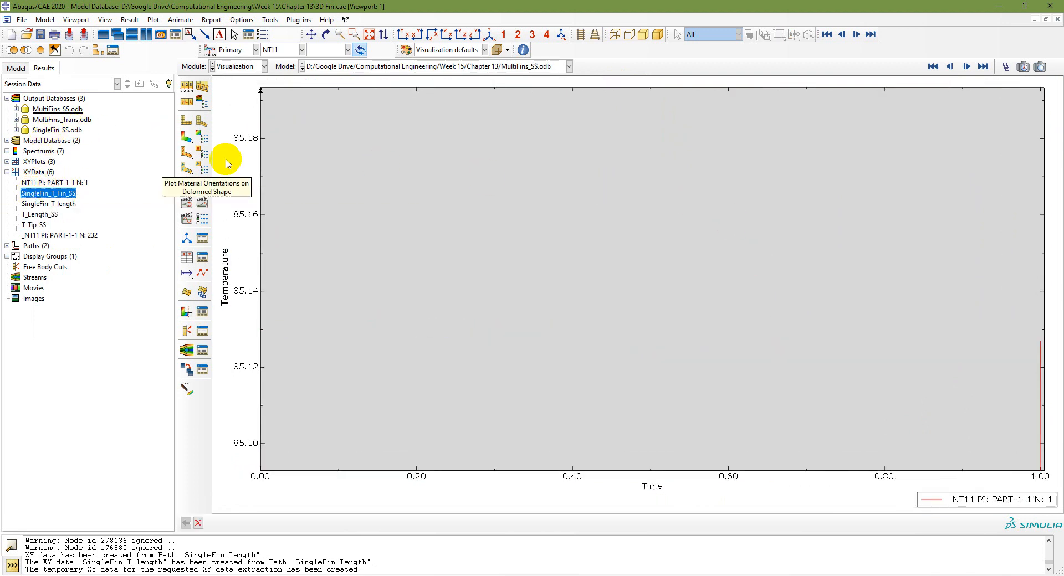
click(369, 35)
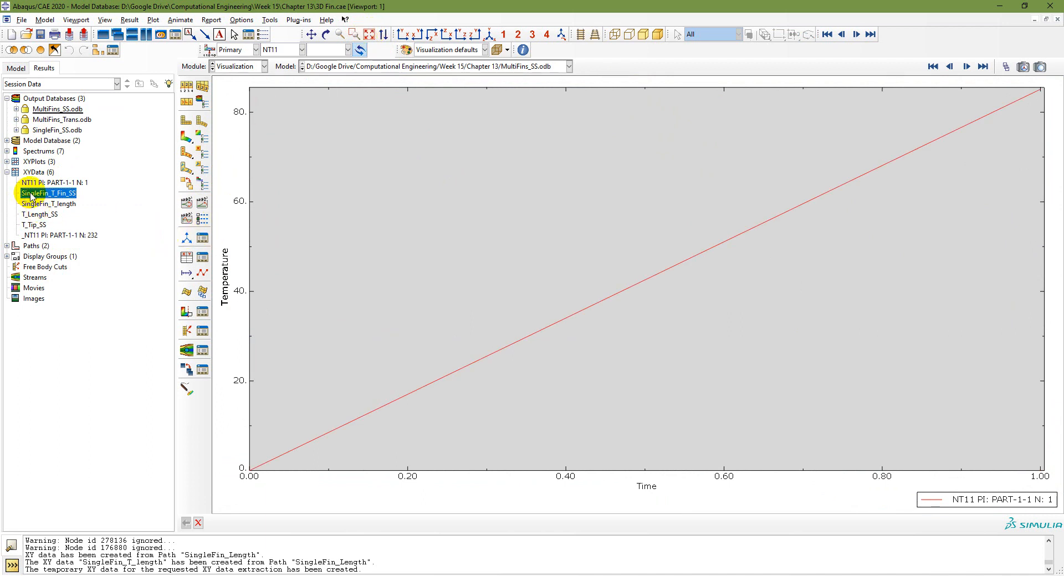
Step: Plot SingleFin_T_length alone, auto-fit it, and open the Temperature axis options
double_click(58, 204)
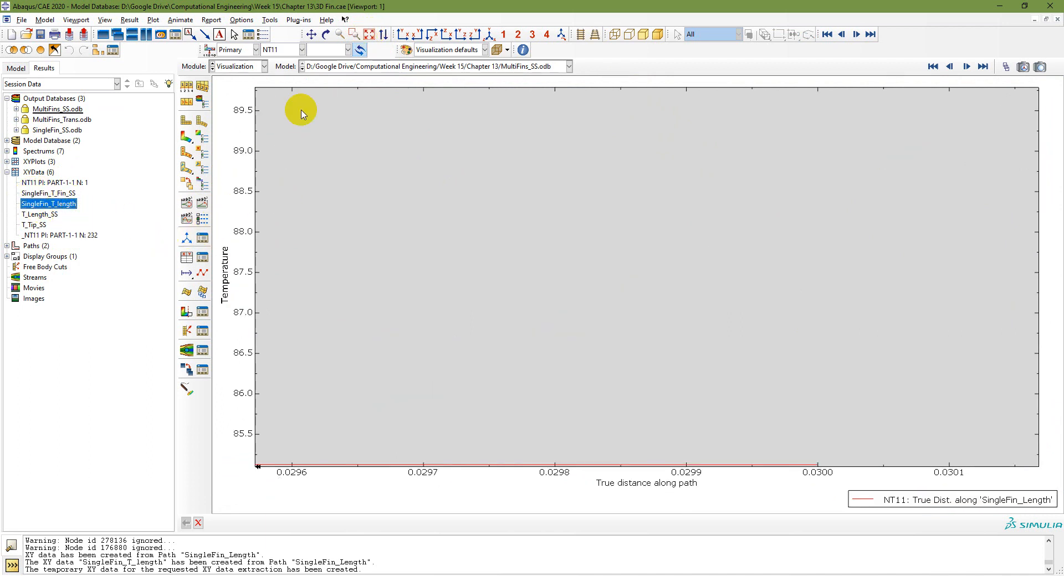
click(368, 35)
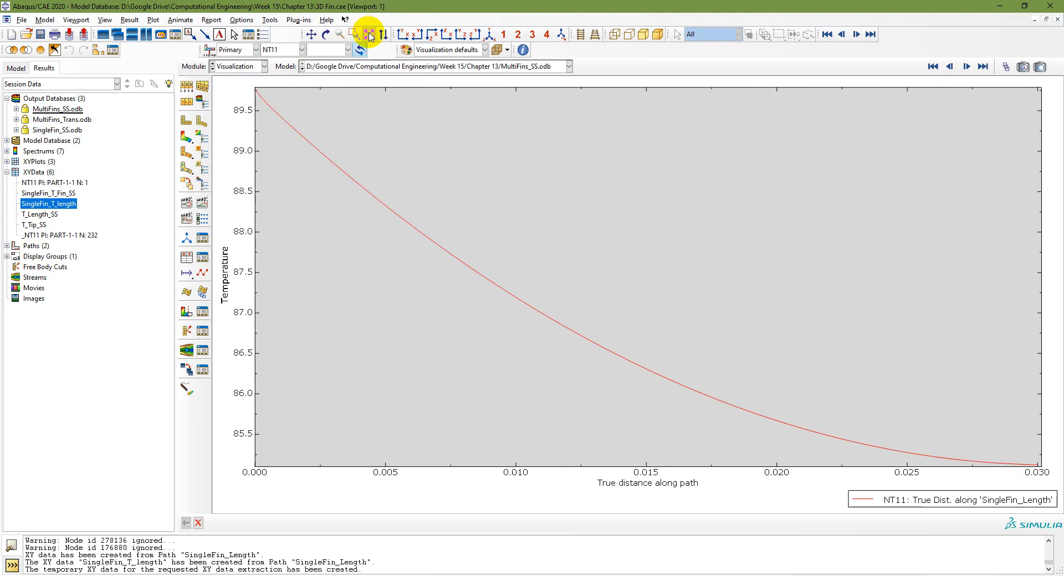
double_click(237, 233)
drag(816, 118, 887, 109)
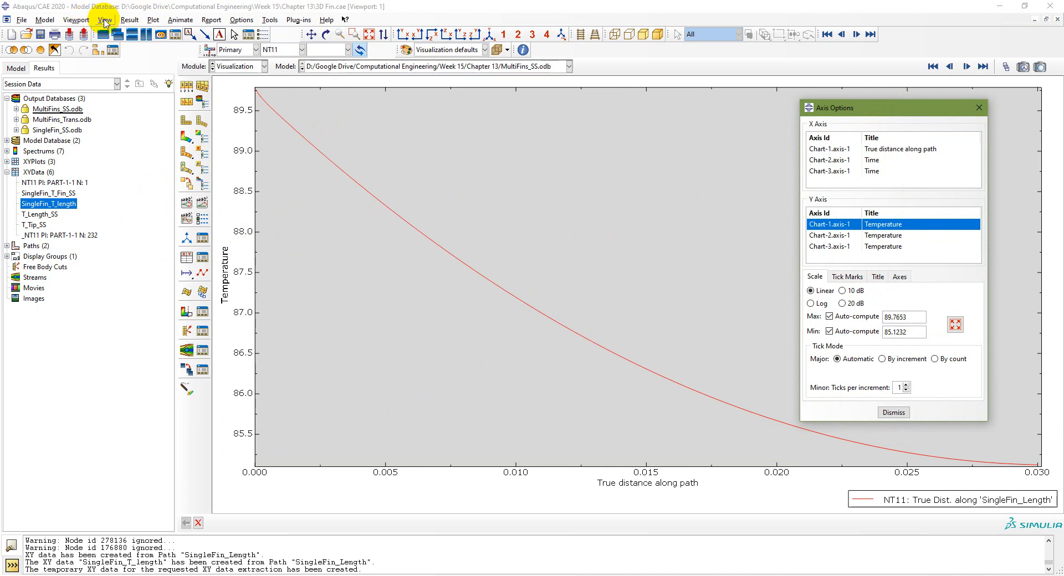
Step: Tile the viewports side by side and plot T_Length_SS in the second viewport, checking its Temperature axis
click(77, 20)
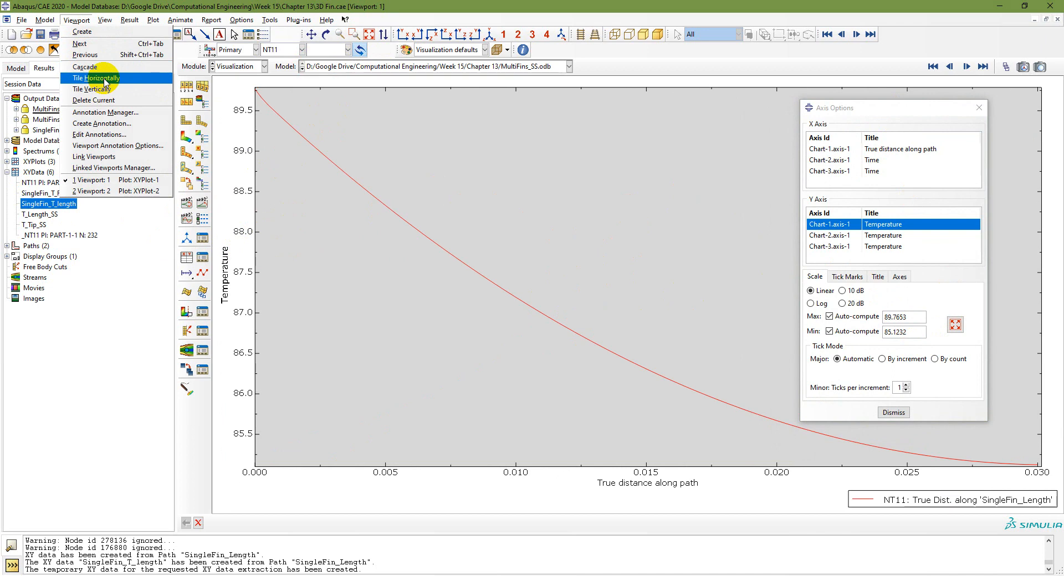
click(103, 89)
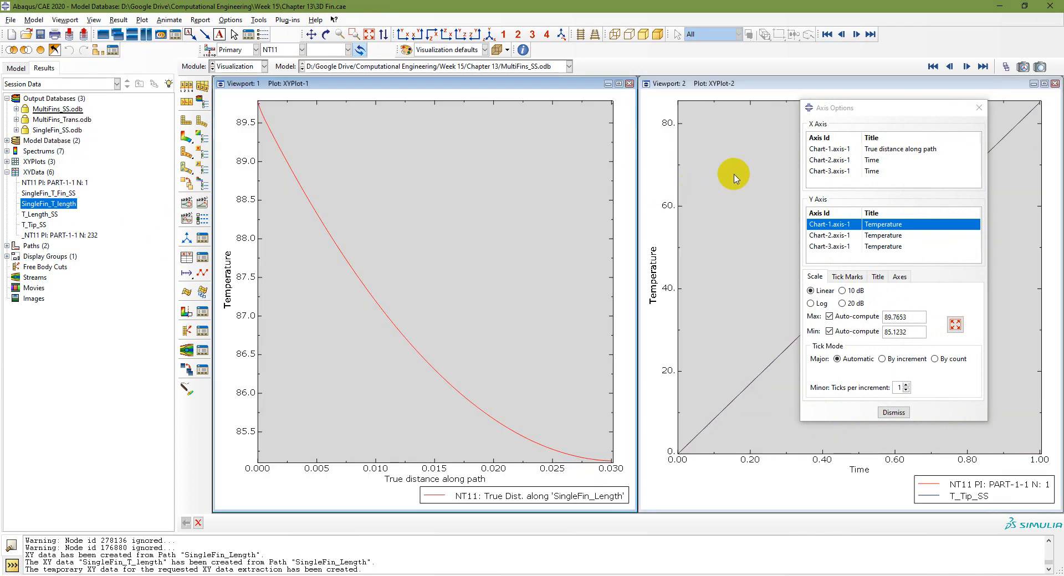
click(819, 90)
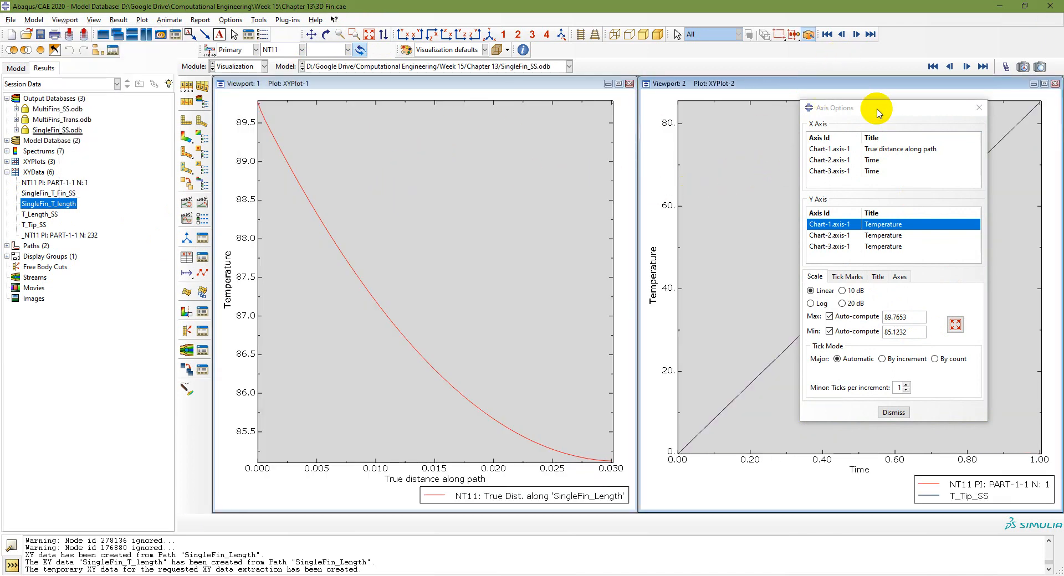
drag(876, 112, 492, 123)
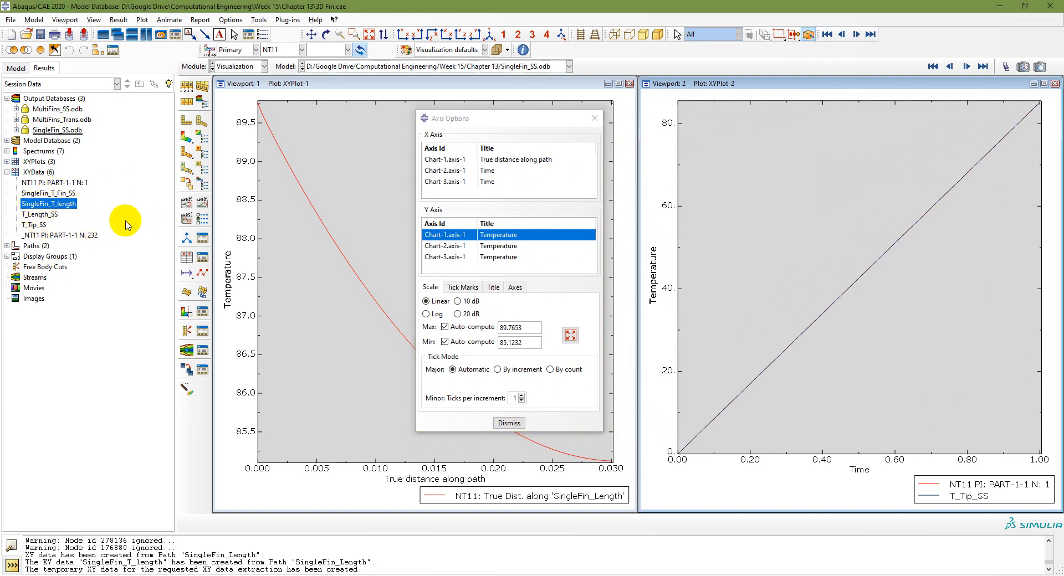
click(39, 214)
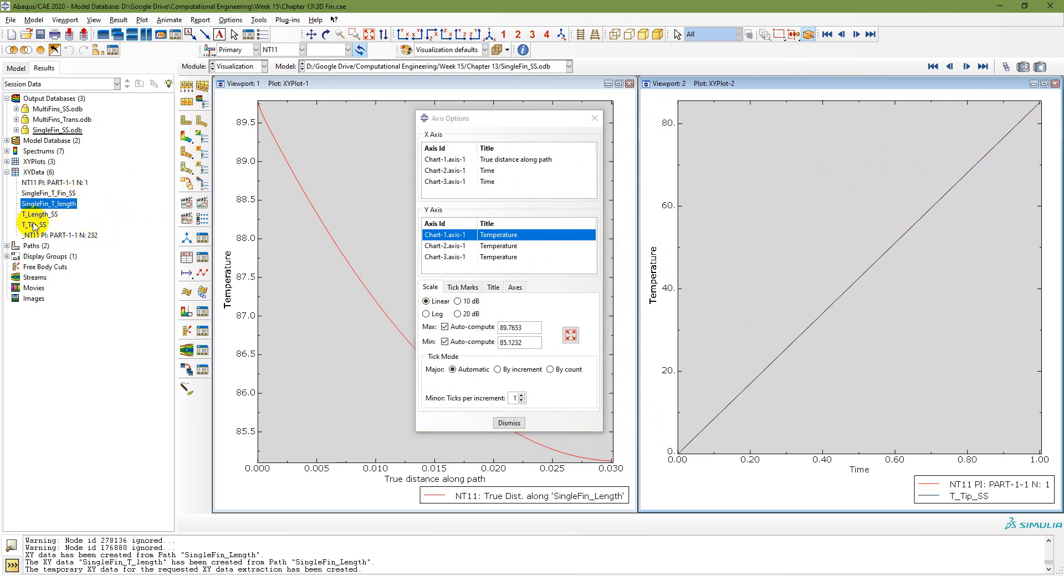
double_click(39, 214)
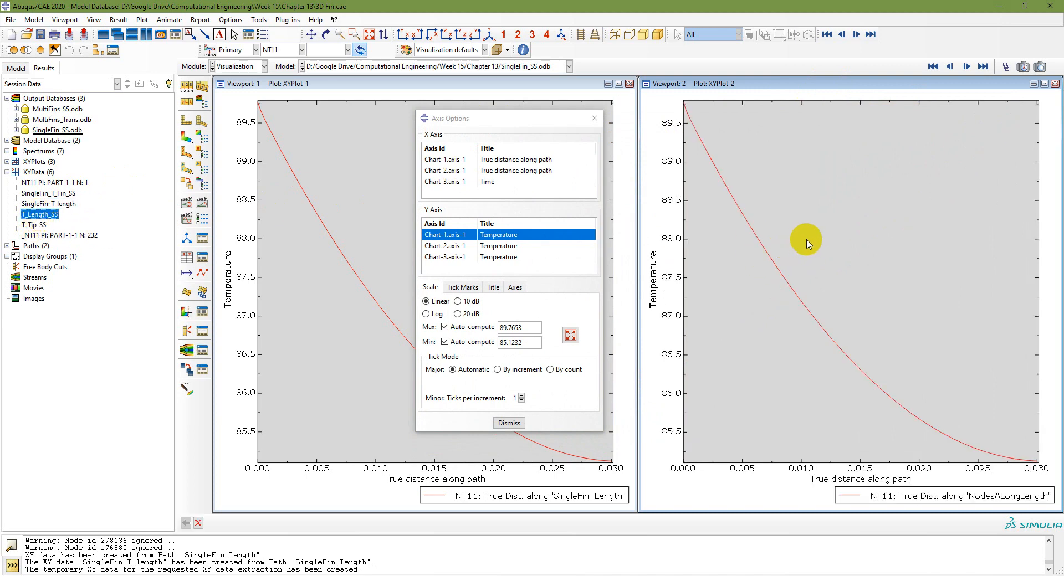
click(665, 275)
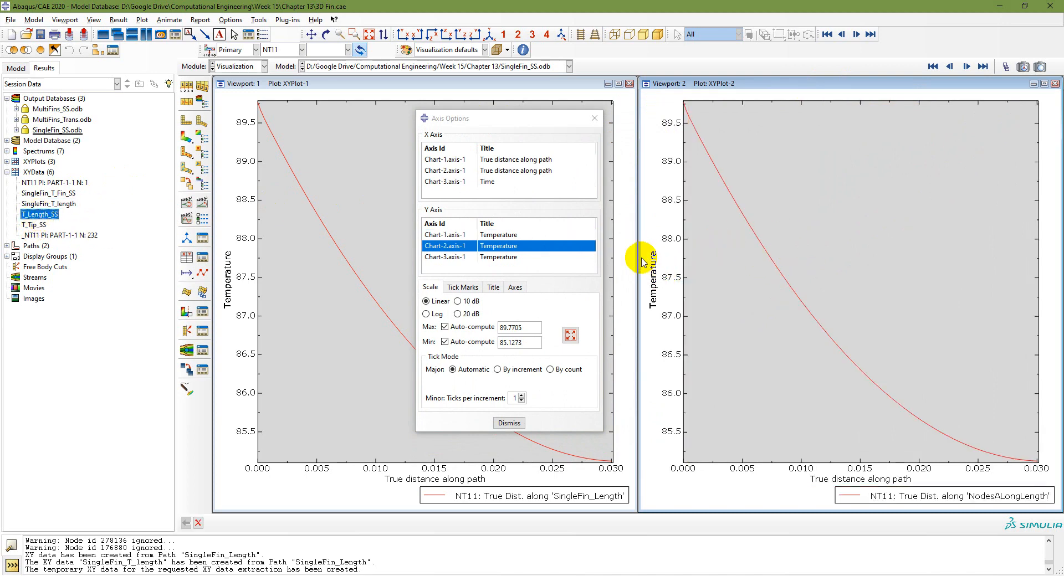
drag(558, 121, 527, 130)
Step: Enlarge the first viewport, review its Temperature axis settings, and close Axis Options
click(793, 84)
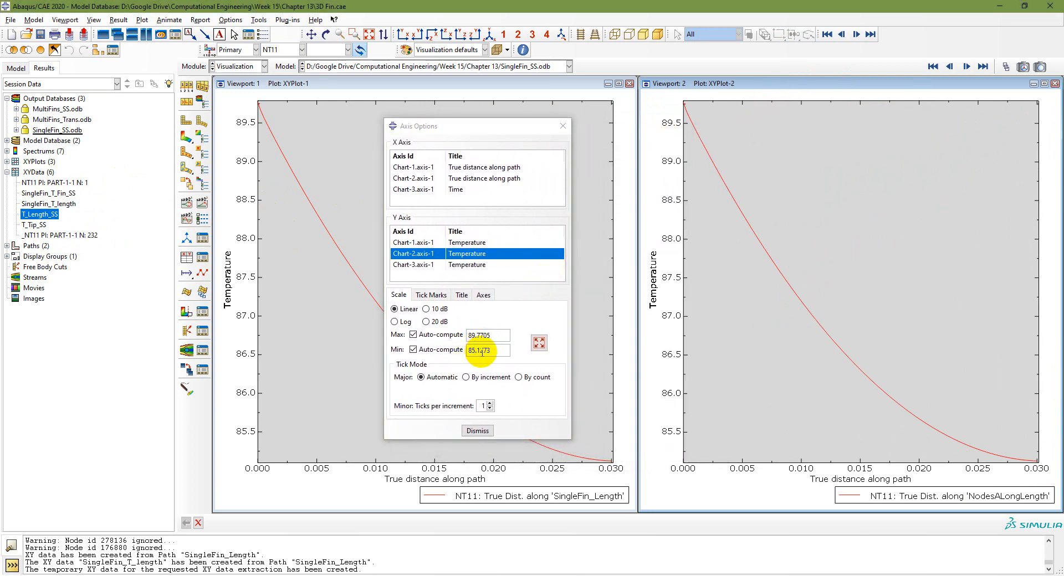
click(519, 83)
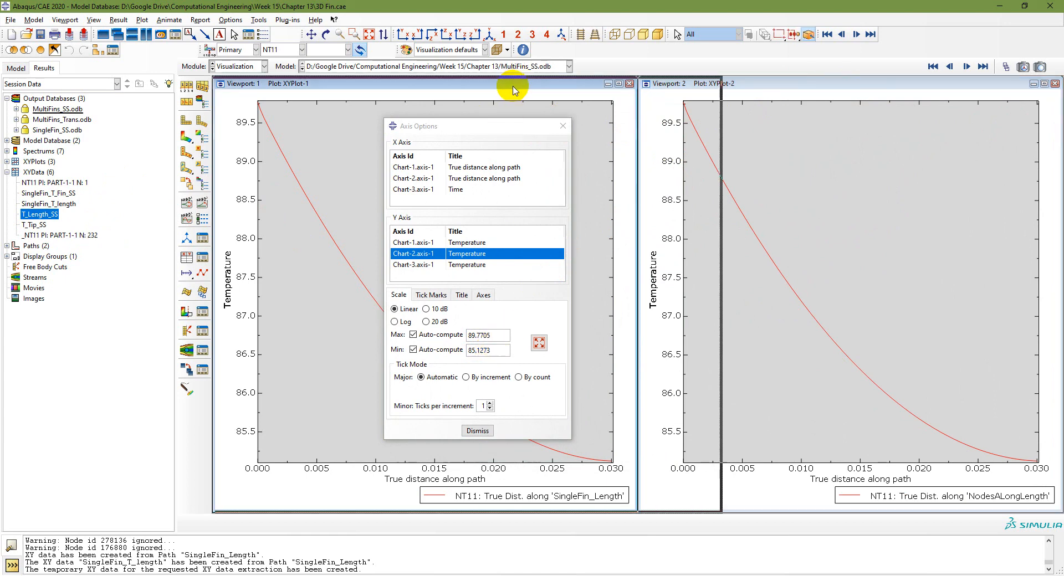
double_click(516, 84)
click(228, 277)
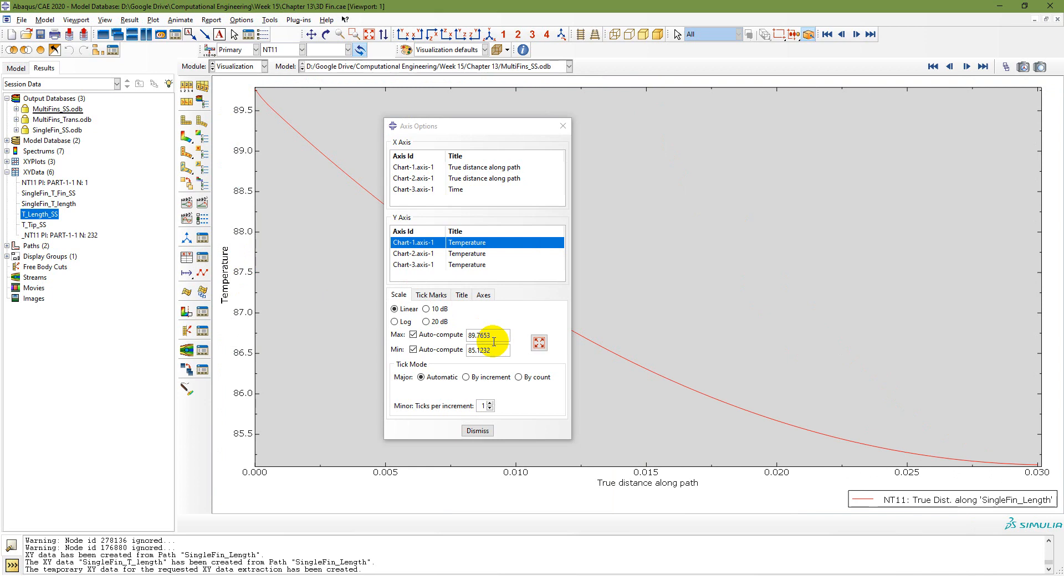
click(477, 431)
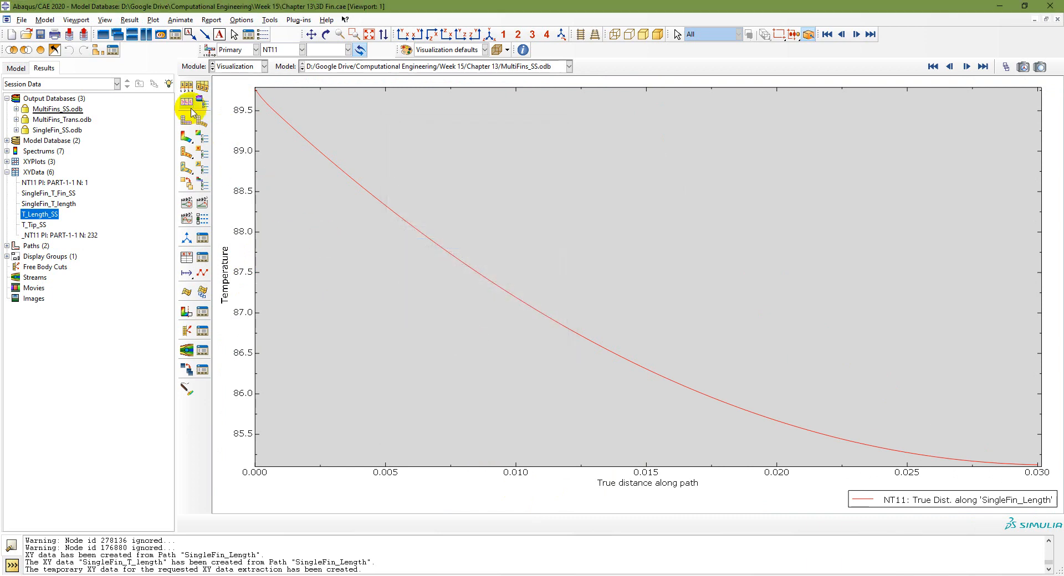
Step: Tile the two viewports horizontally, stacking single-fin above multi-fin length plots
click(72, 20)
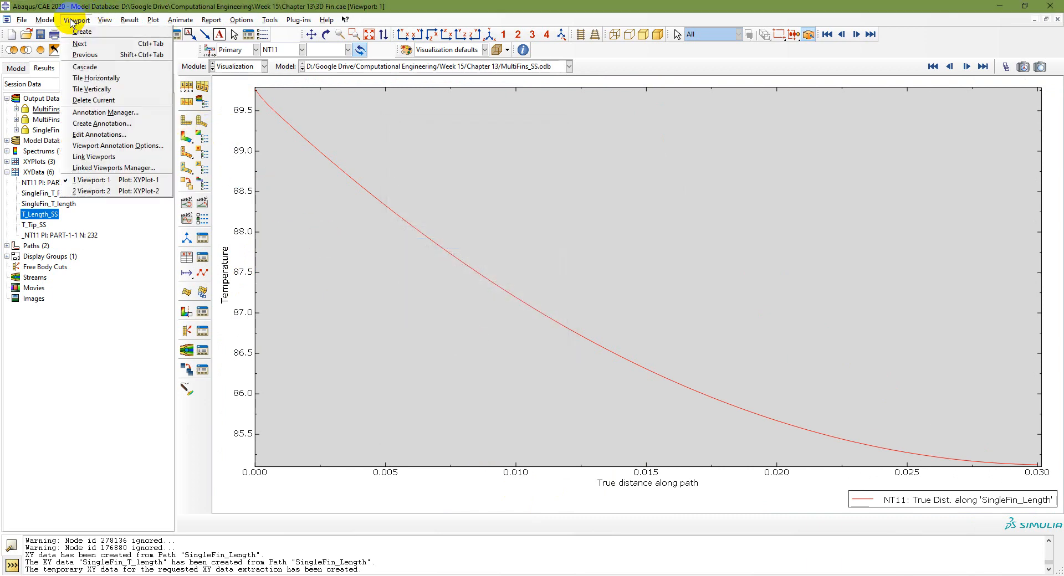
click(100, 78)
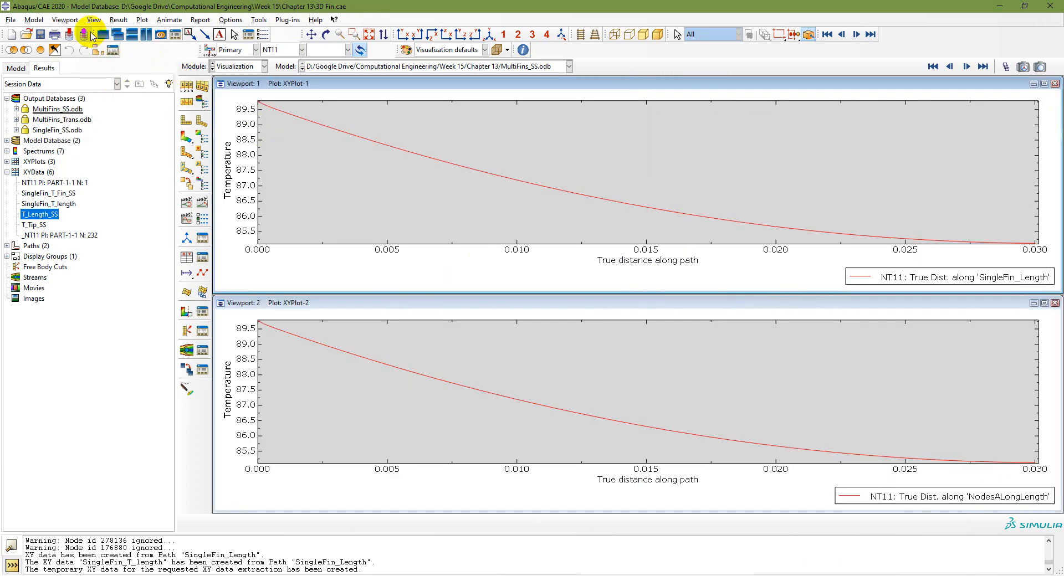
click(71, 21)
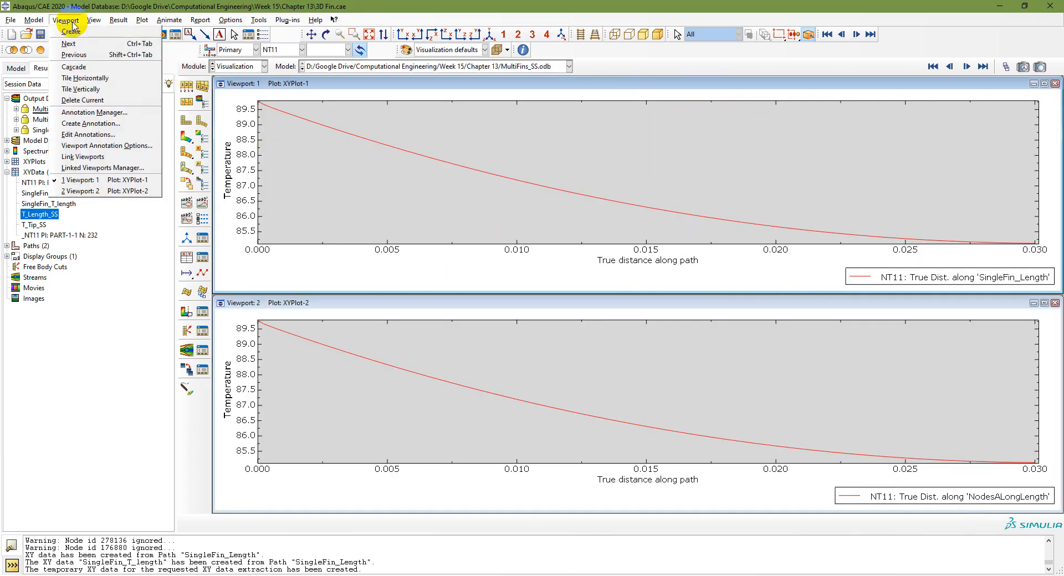
Step: Show MultiFins_SS.odb and SingleFin_SS.odb side by side, then briefly check the problem statement slide
click(108, 90)
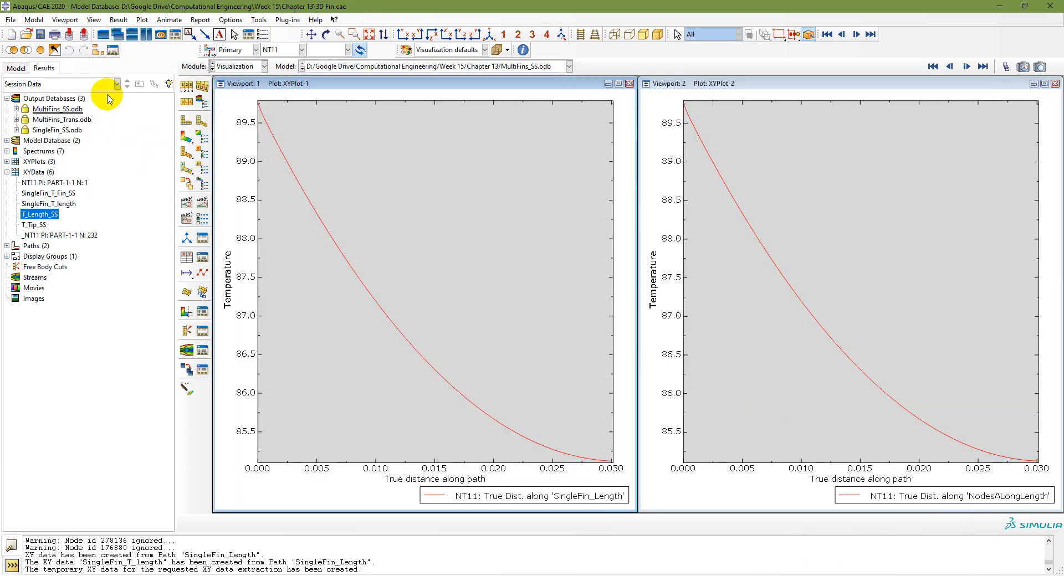
click(71, 110)
double_click(71, 110)
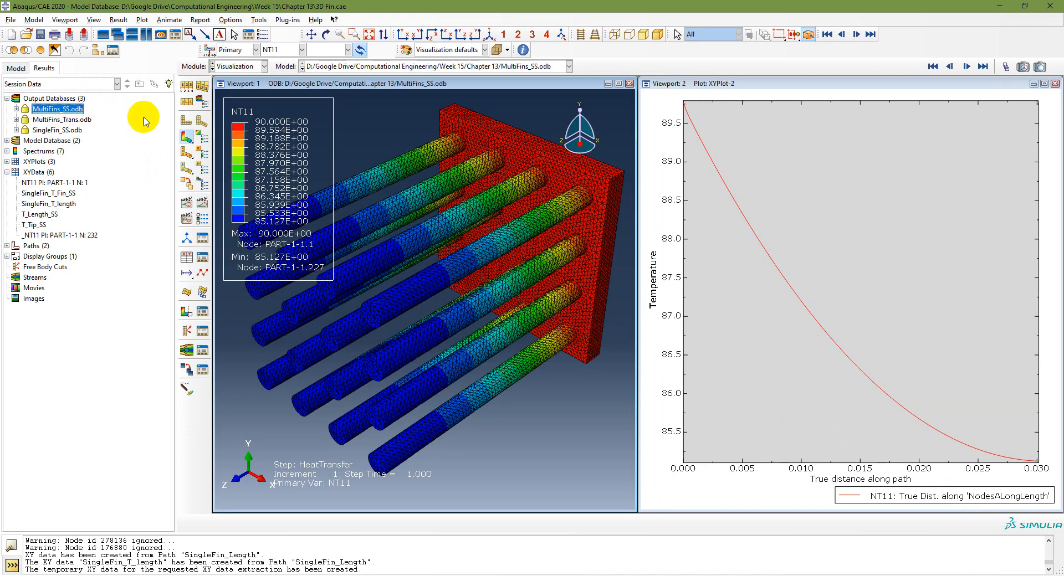
click(900, 85)
double_click(59, 132)
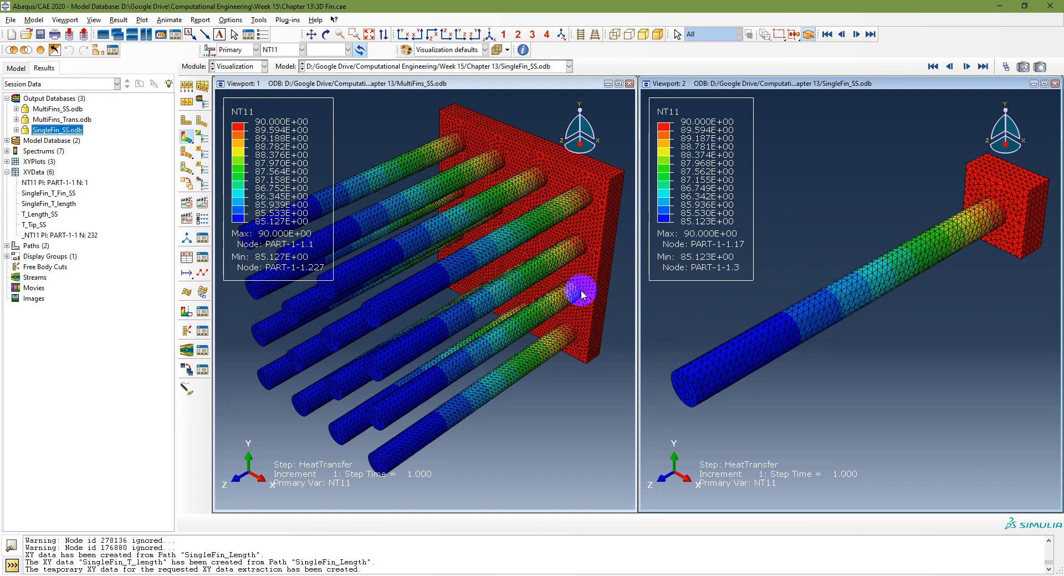
key(alt+Tab)
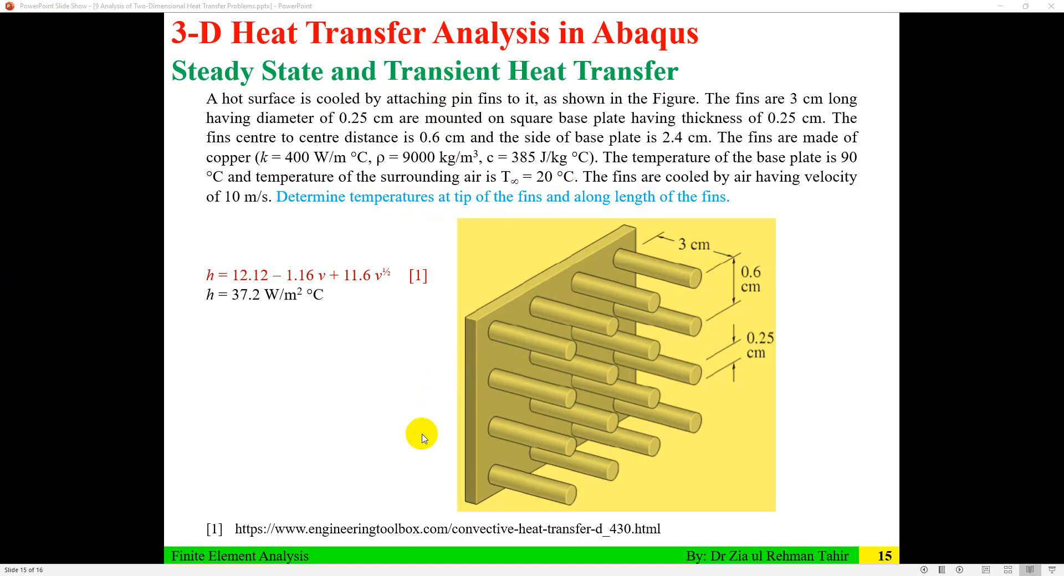
key(alt+Tab)
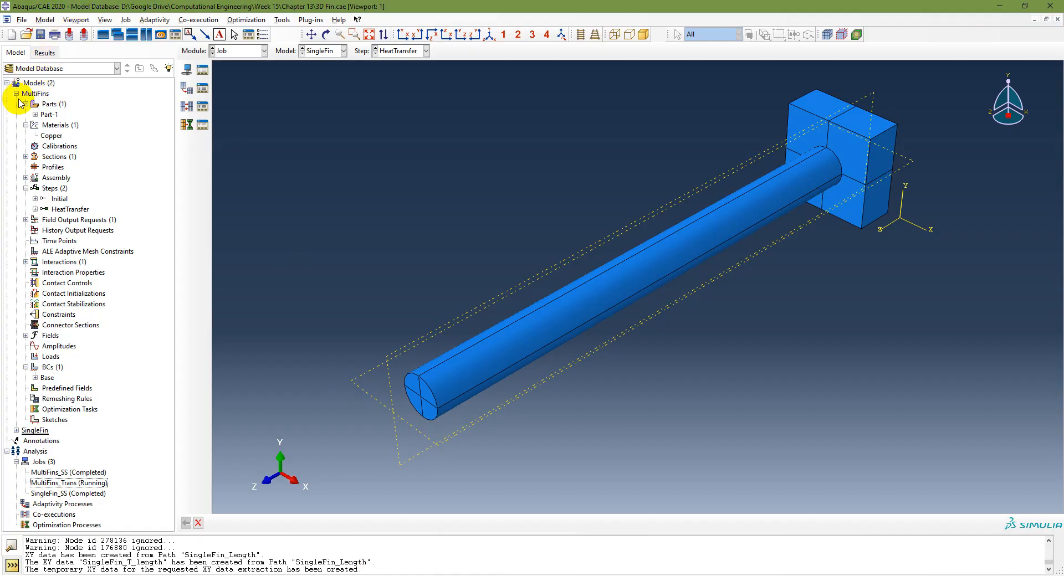
Step: Confirm the HeatTransfer step's 300 time period and check MultiFins_Trans progress in the job monitor
double_click(70, 210)
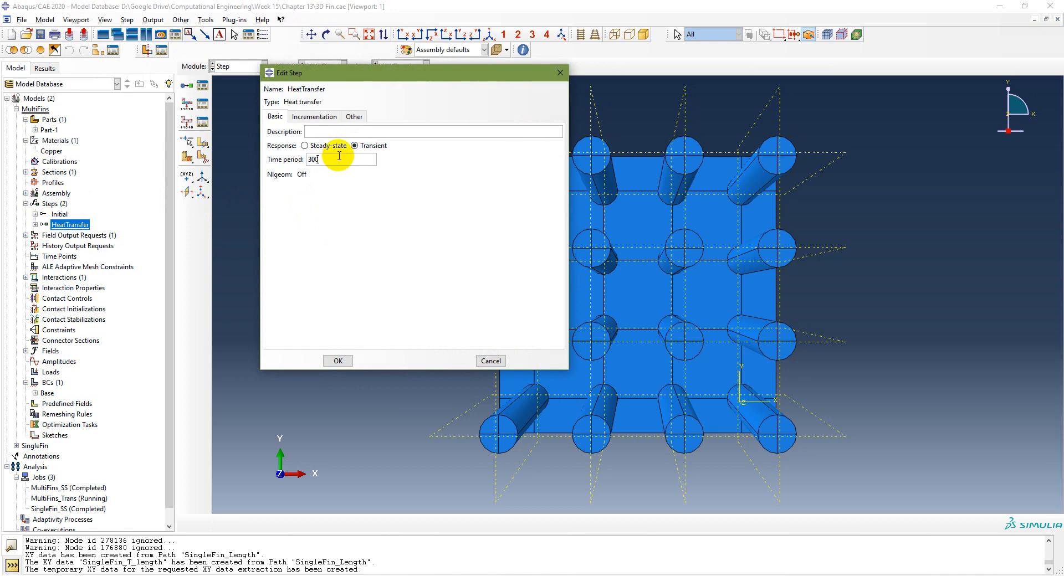
click(339, 361)
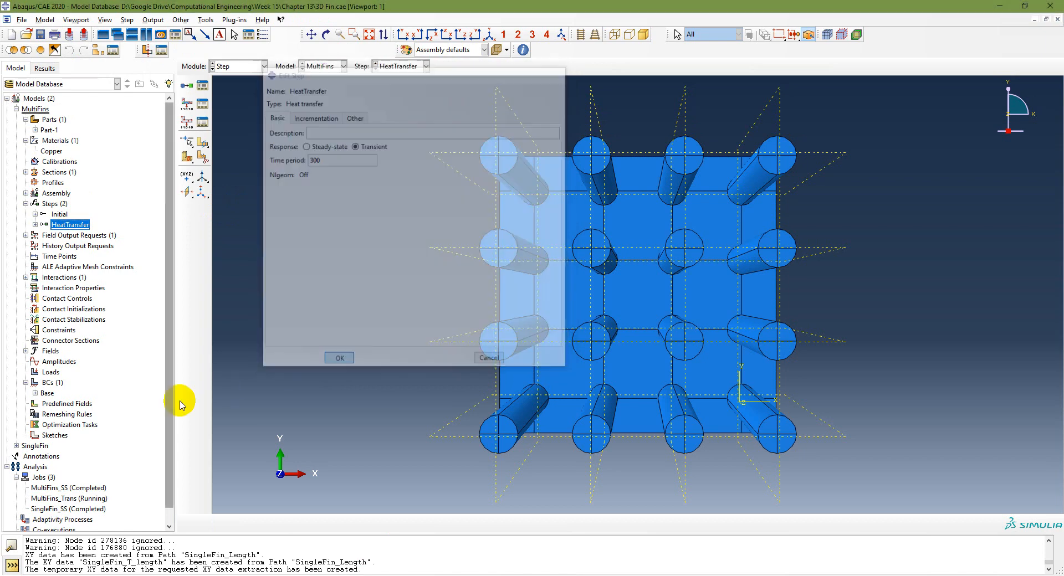
click(91, 498)
right_click(91, 498)
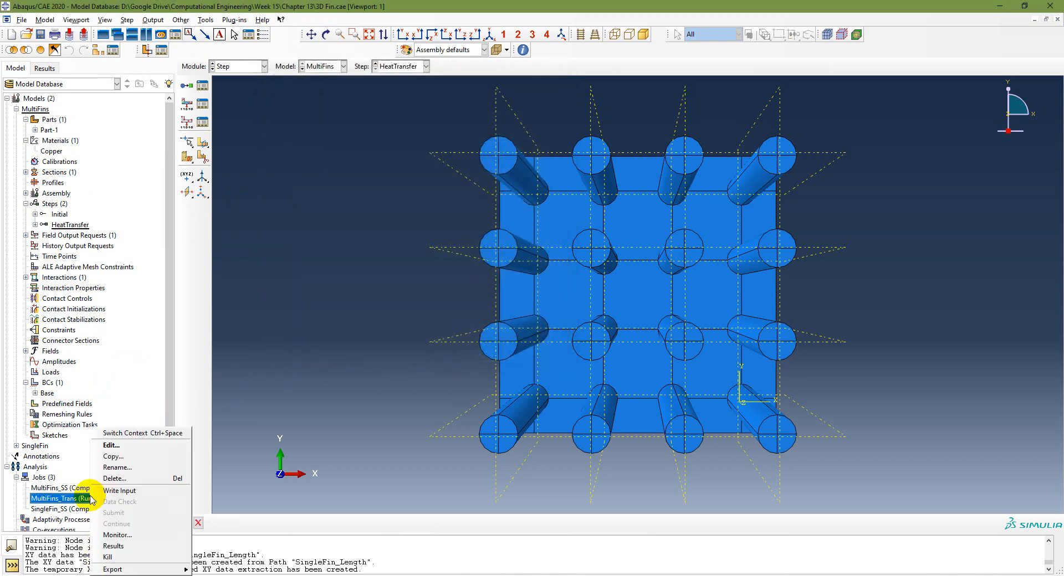
click(143, 533)
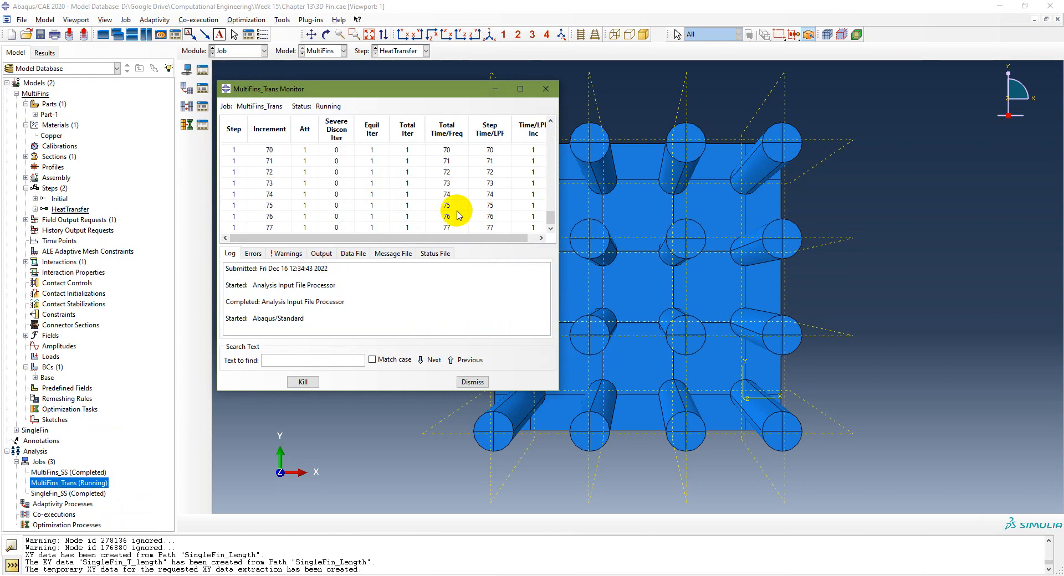
drag(558, 209, 575, 212)
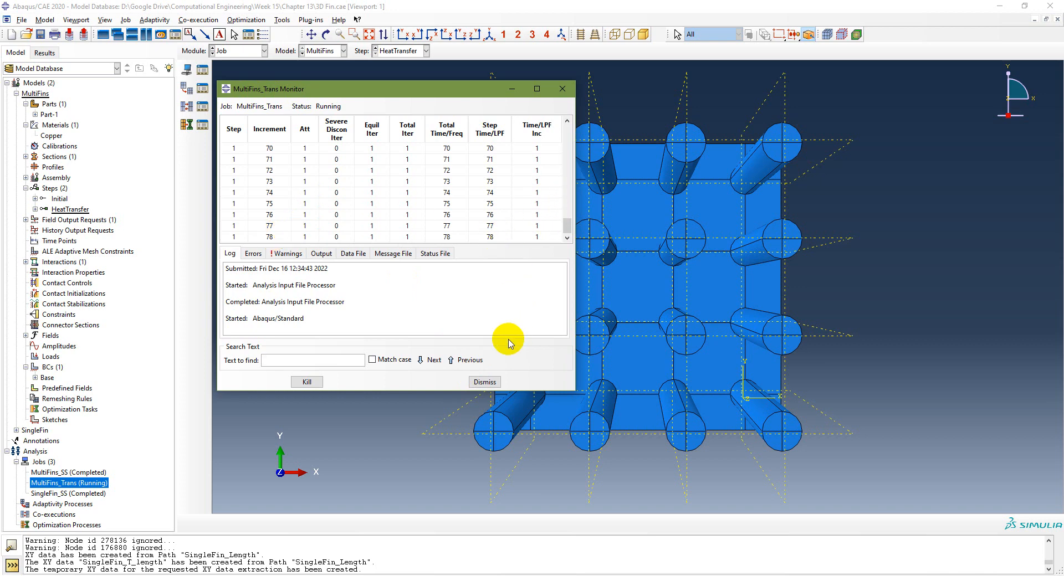
click(485, 382)
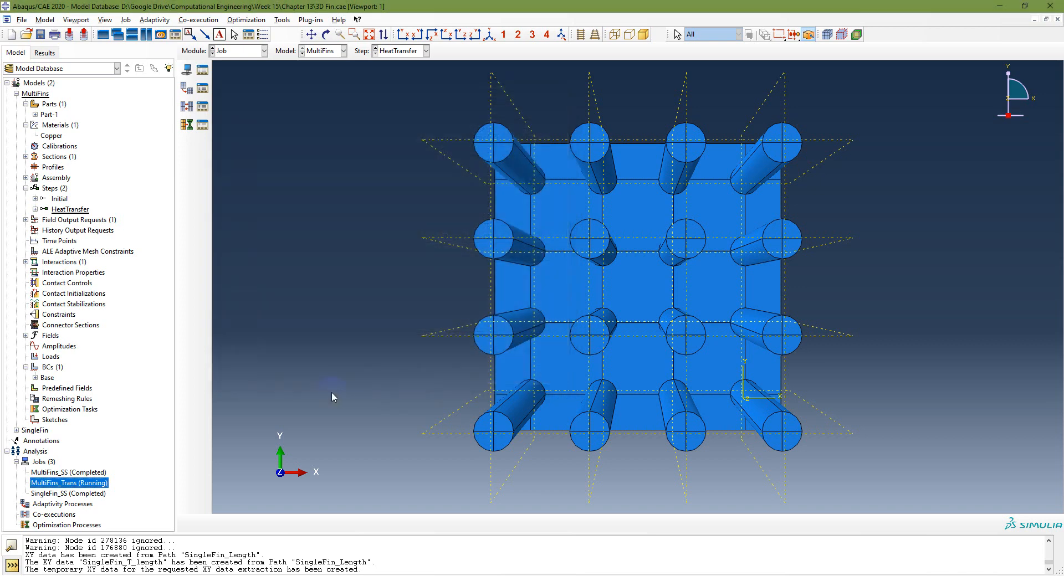
Step: Open MultiFins_Trans results and plot GRADT magnitude contours on the multi-fin model at increment 57
right_click(66, 490)
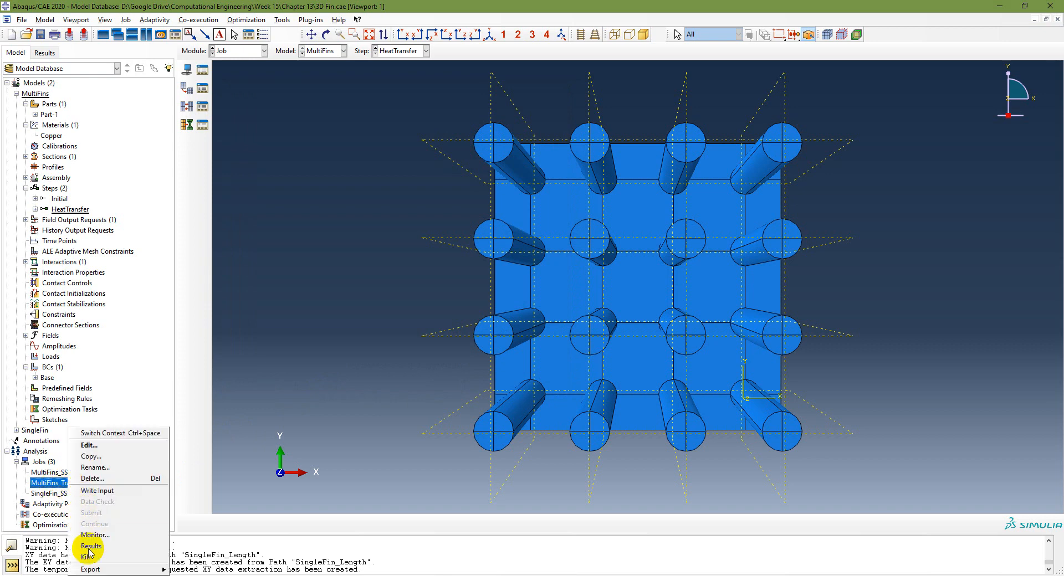
click(149, 547)
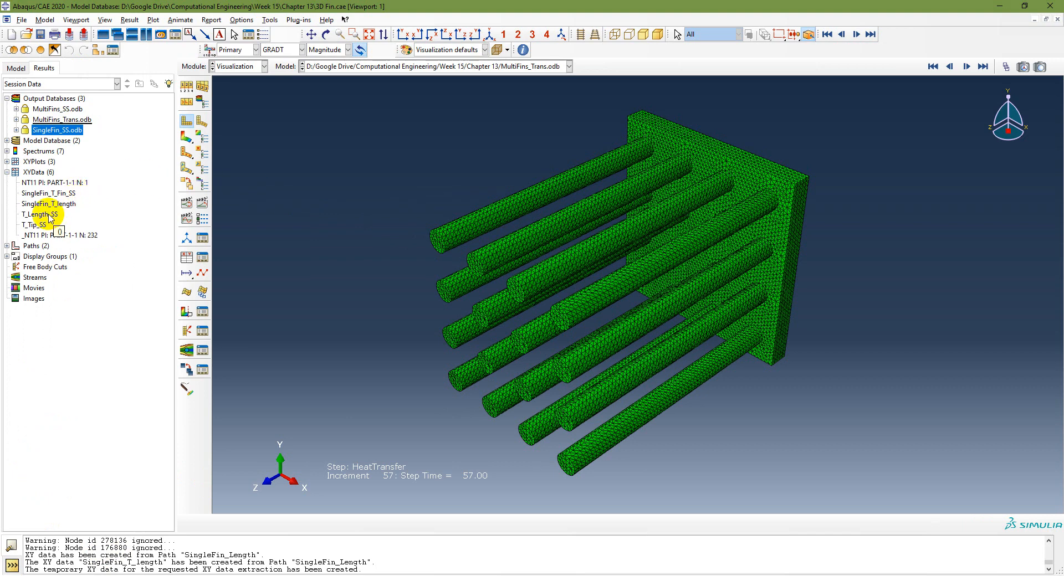
double_click(34, 224)
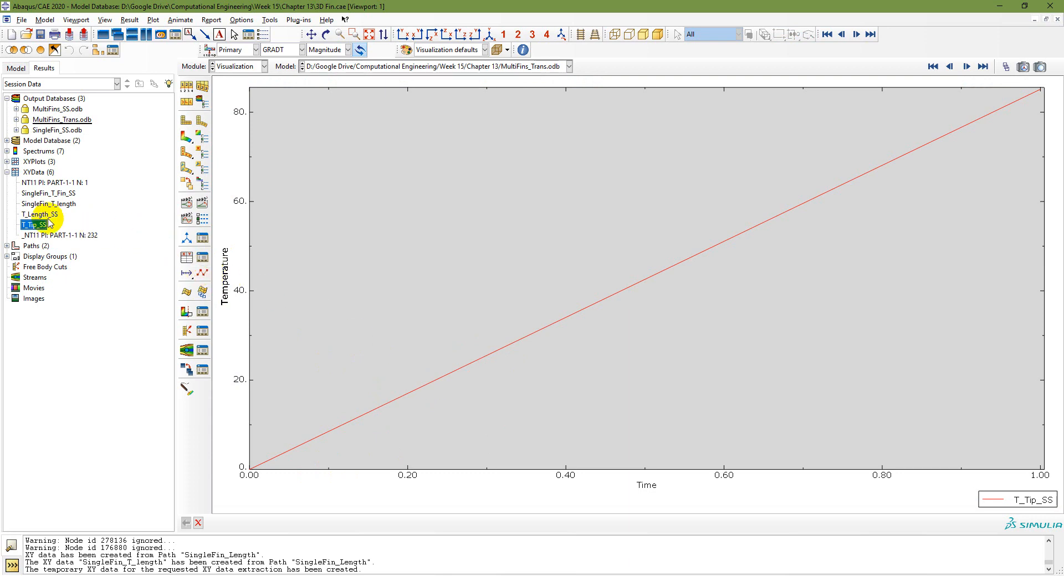
double_click(74, 121)
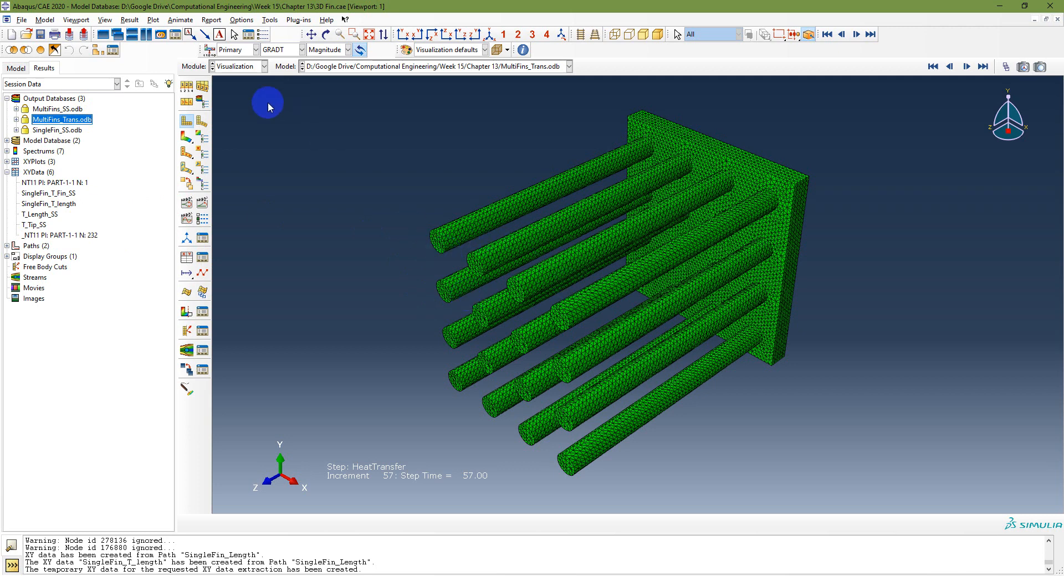
click(183, 139)
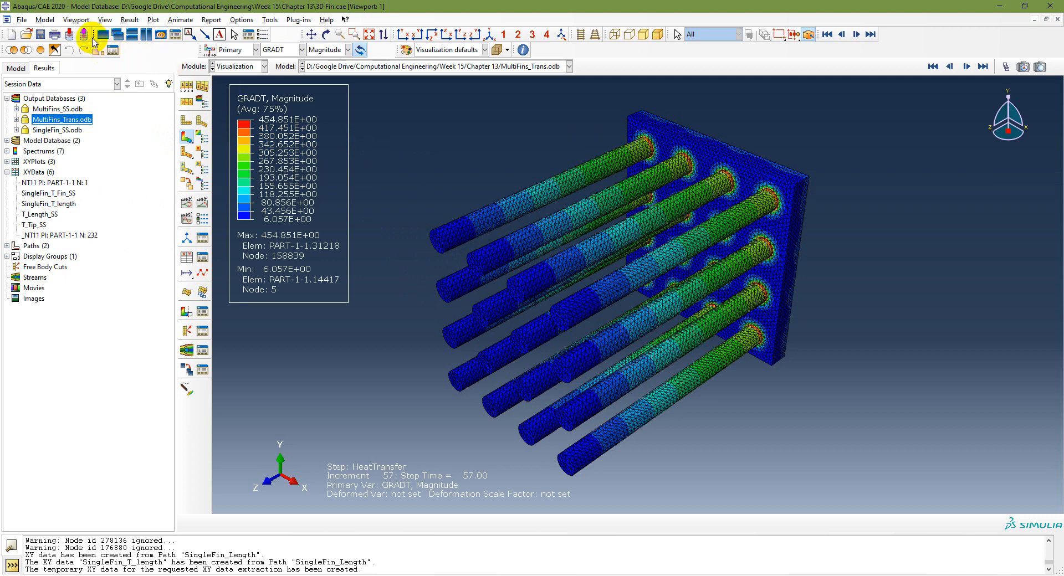
Step: Create a second viewport, tile both side by side, and load MultiFins_SS.odb into the first
click(76, 20)
click(83, 32)
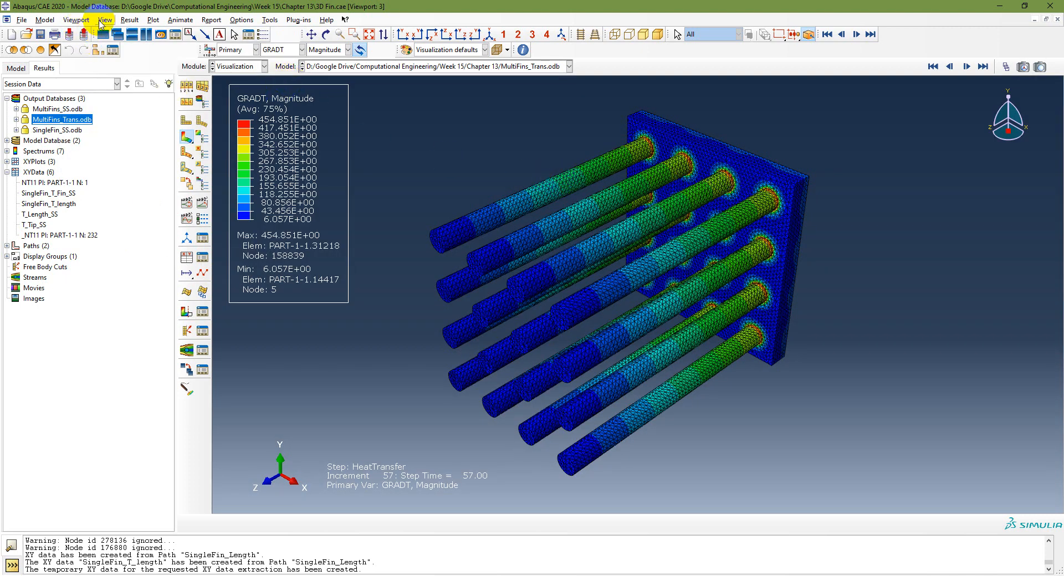
click(89, 20)
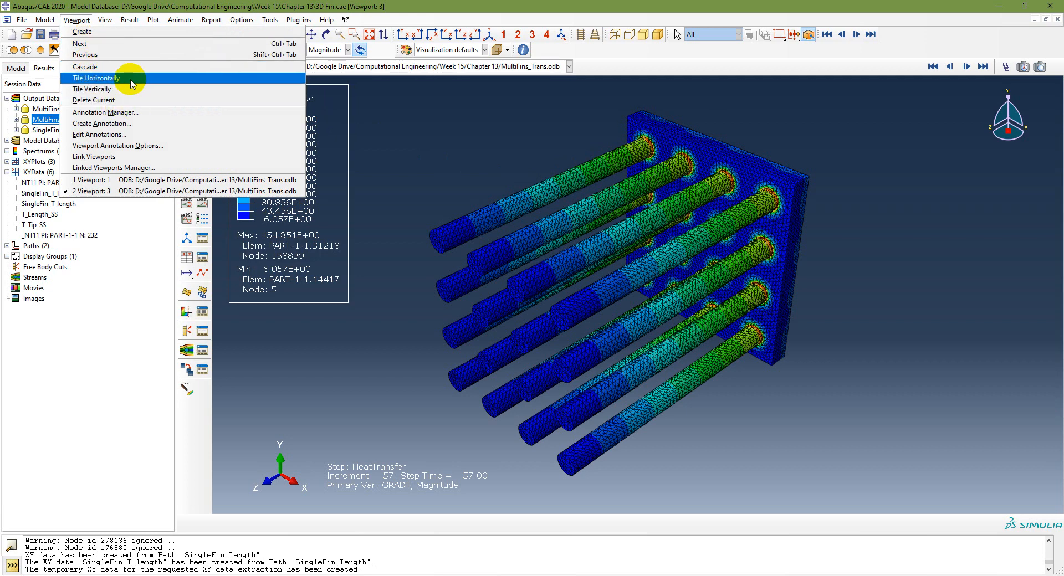
click(131, 72)
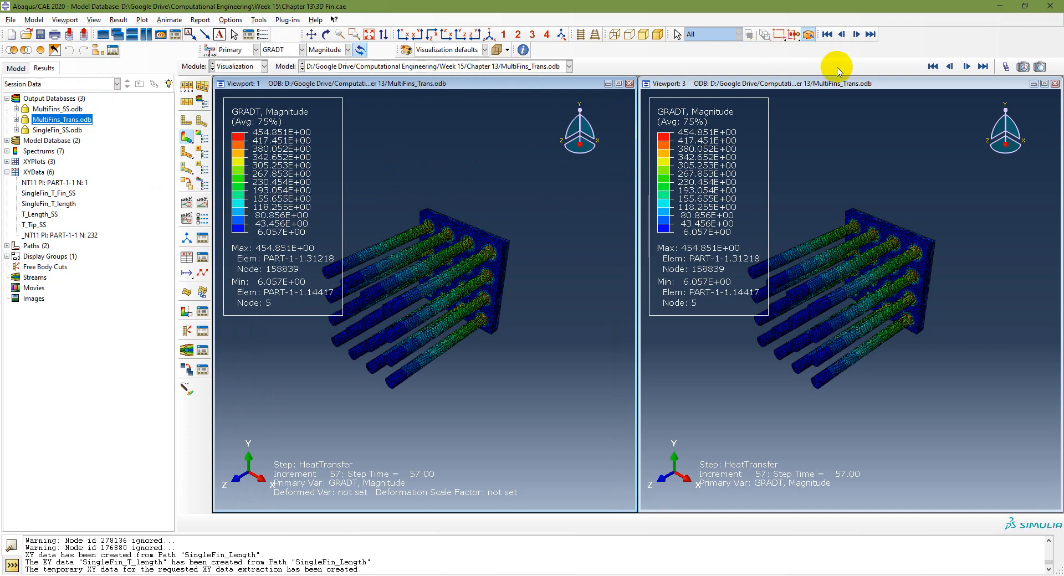
click(555, 86)
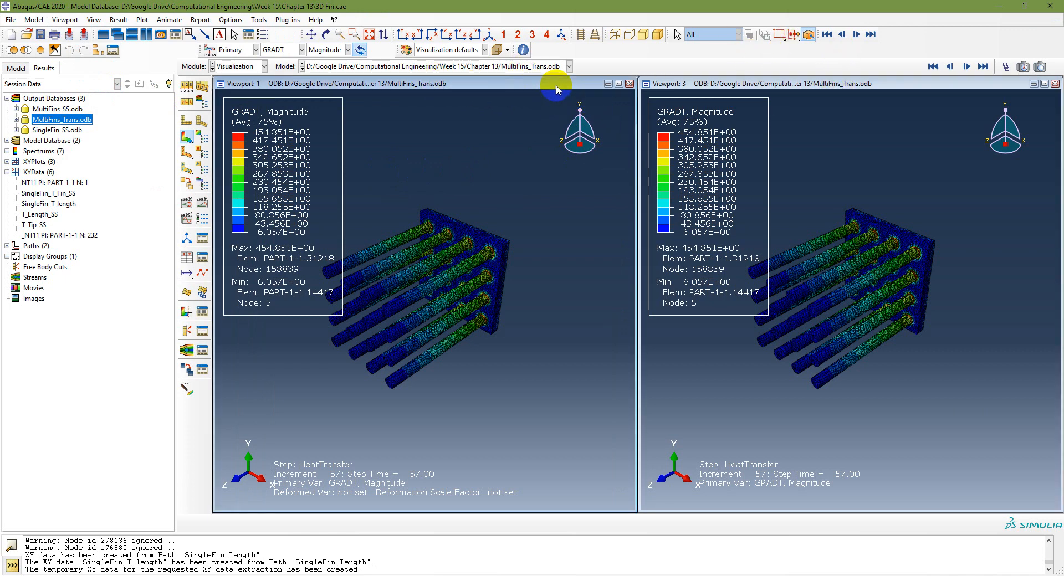
double_click(57, 109)
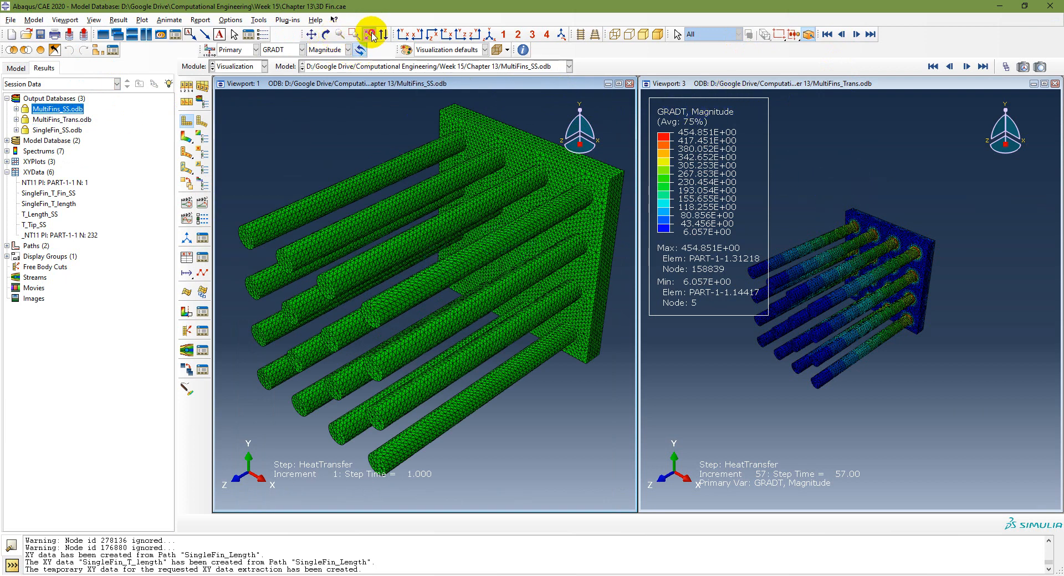
Step: Pan and zoom the transient GRADT contour model to fill its viewport
click(313, 36)
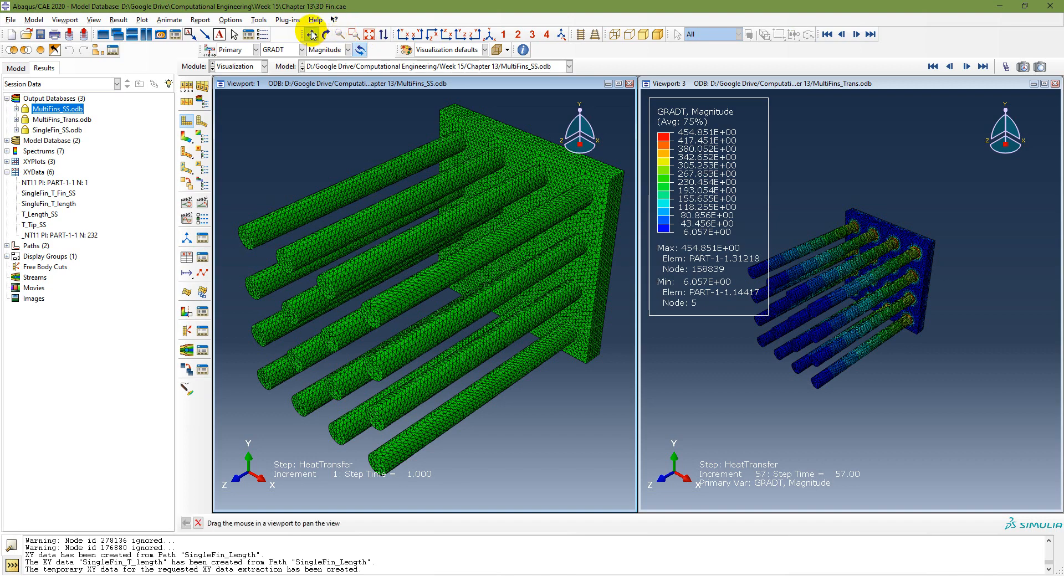
scroll(907, 281, down, 1)
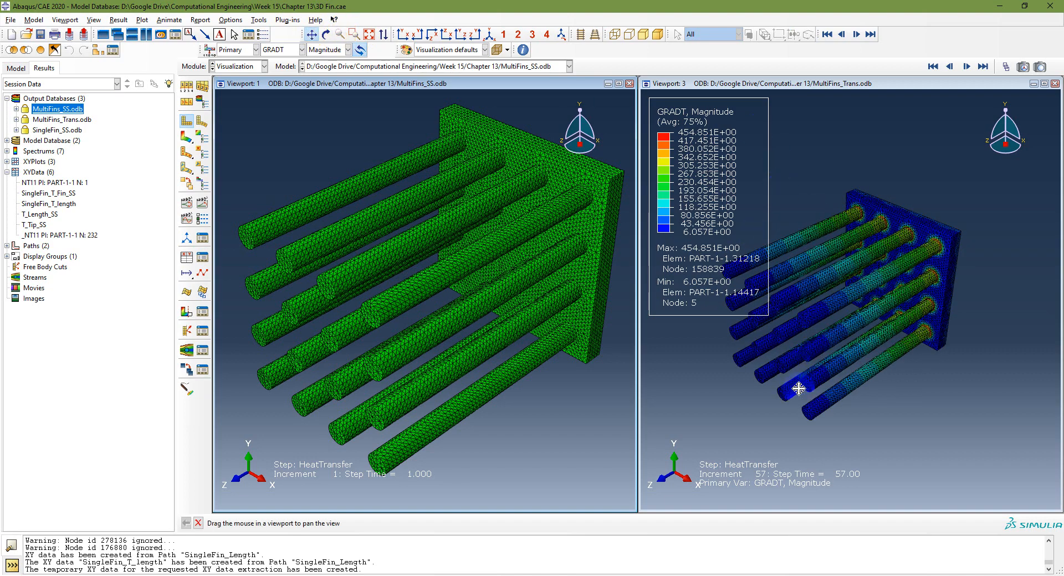
scroll(814, 388, down, 2)
drag(995, 150, 971, 133)
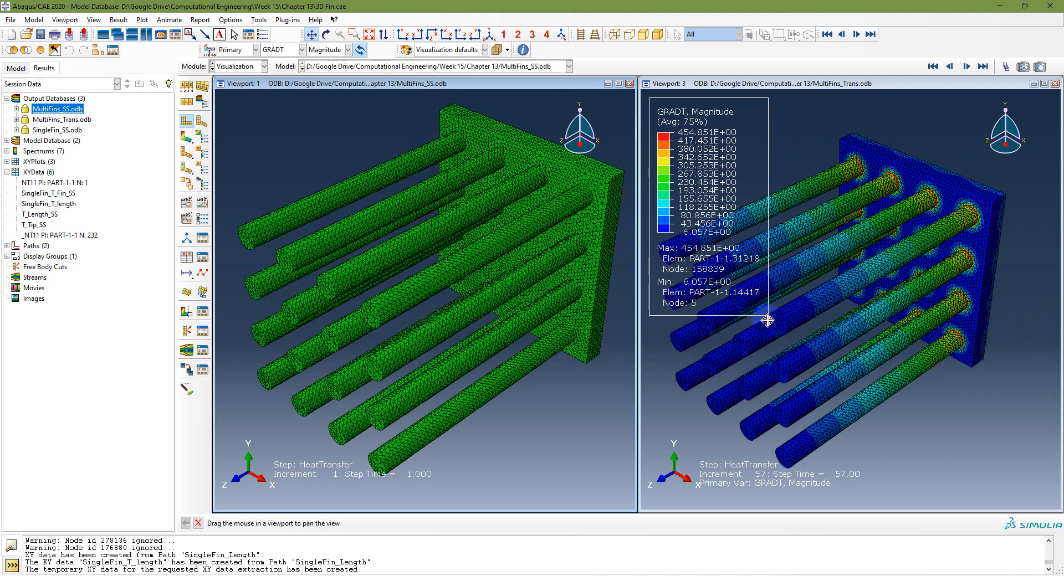
scroll(681, 415, down, 2)
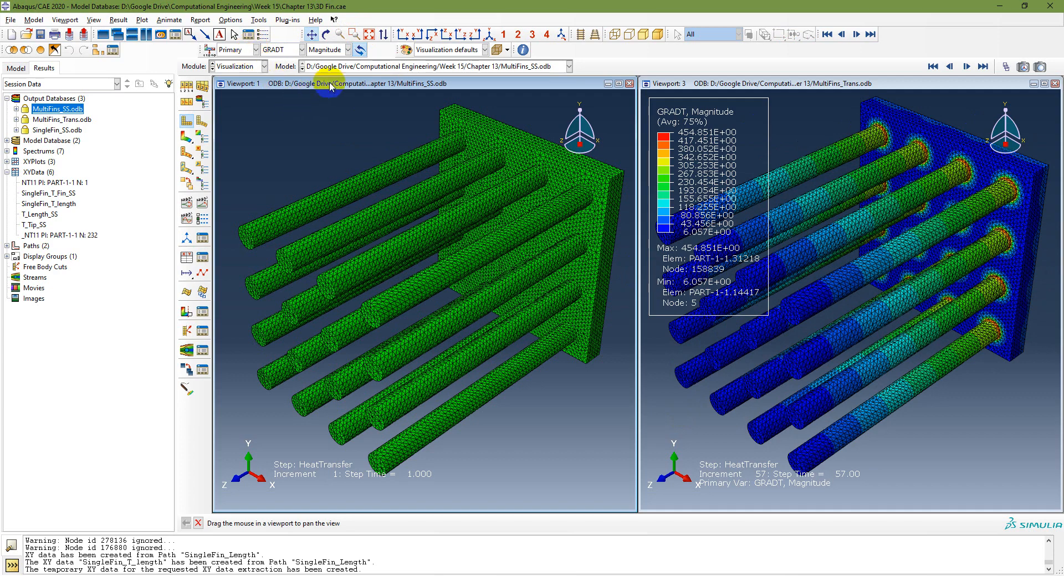
Step: Switch both the steady-state and transient viewports to NT11 temperature contours
click(282, 49)
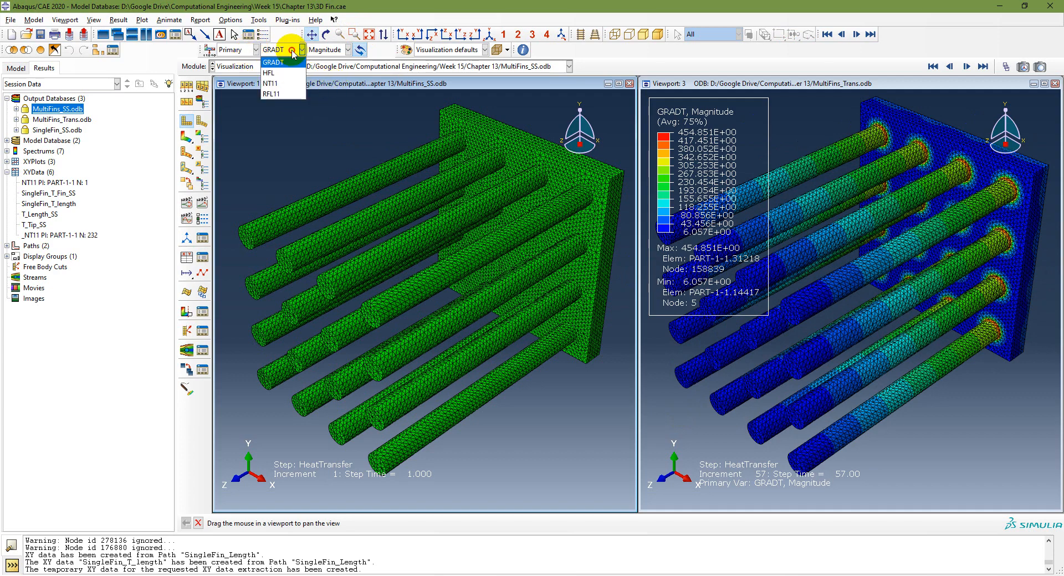
click(279, 83)
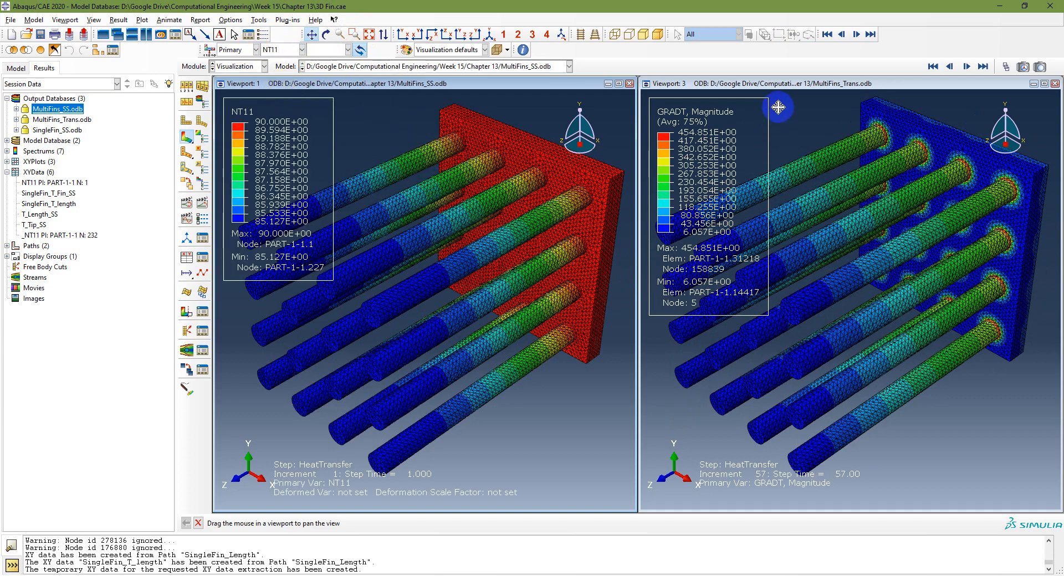
click(827, 85)
click(283, 49)
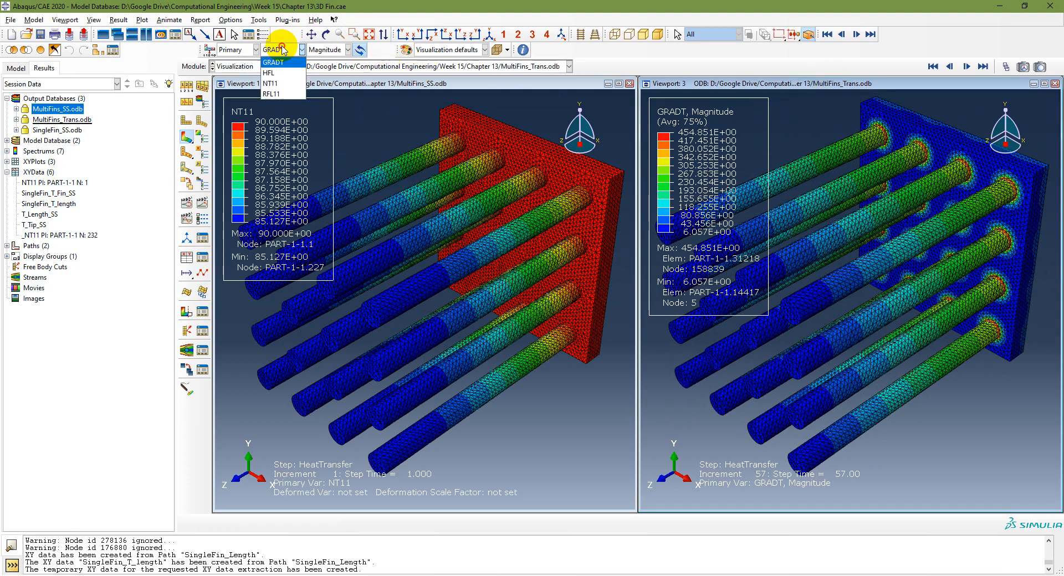
click(279, 83)
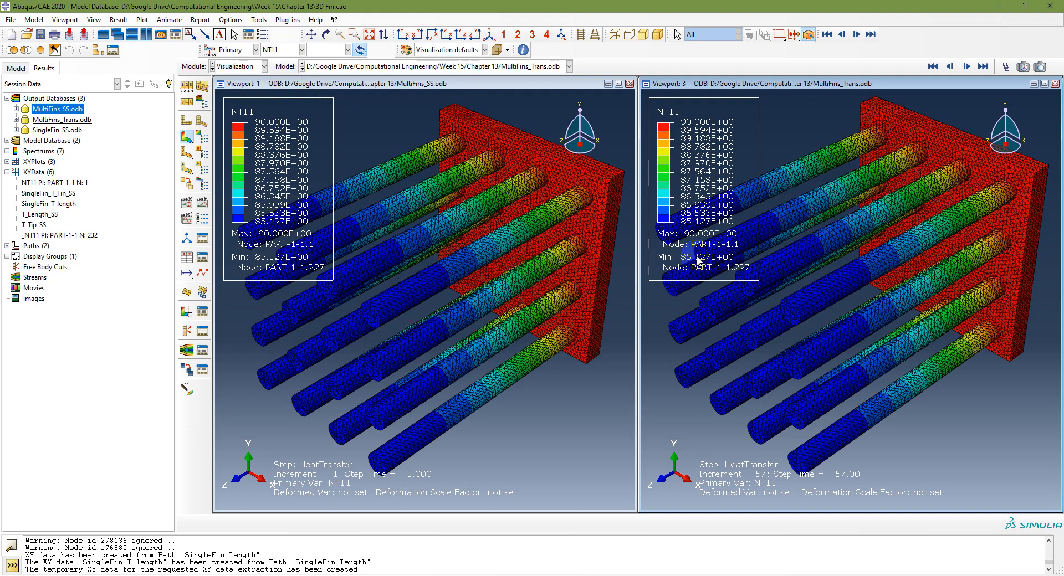
Step: Animate the transient results, jump to the last increment 81, and maximize the transient view alone
click(967, 67)
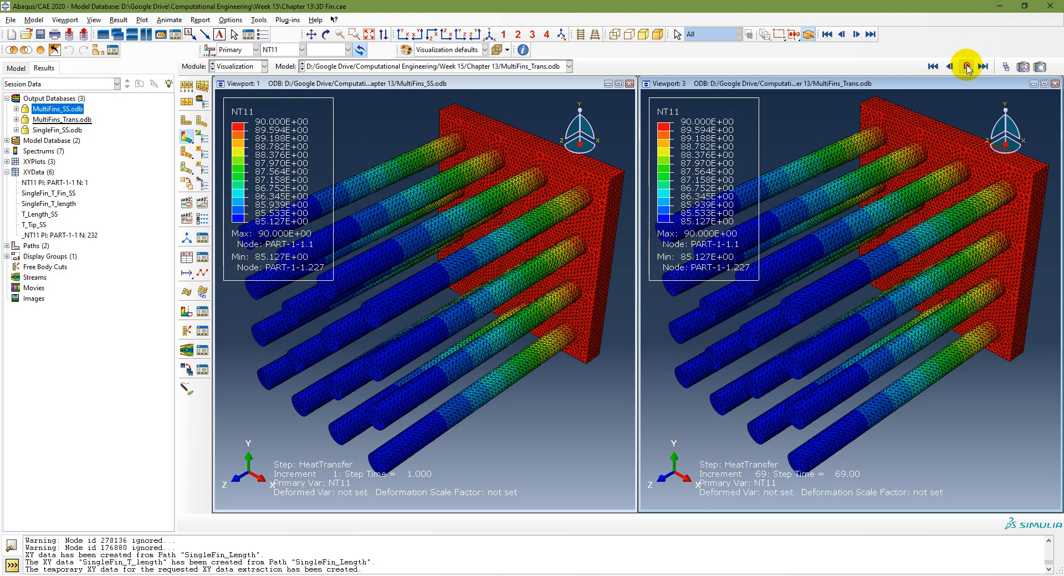
click(967, 66)
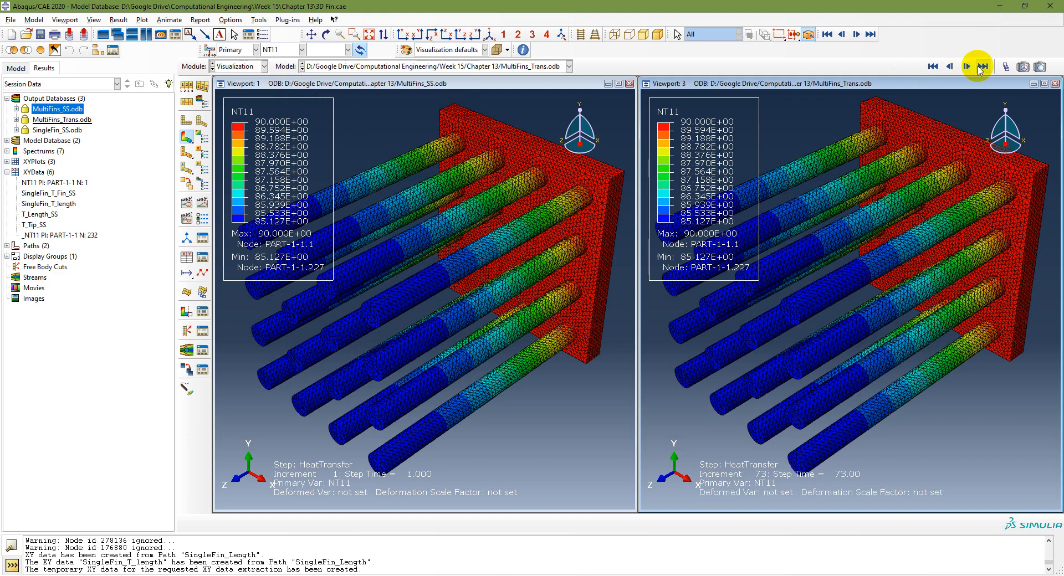
click(981, 67)
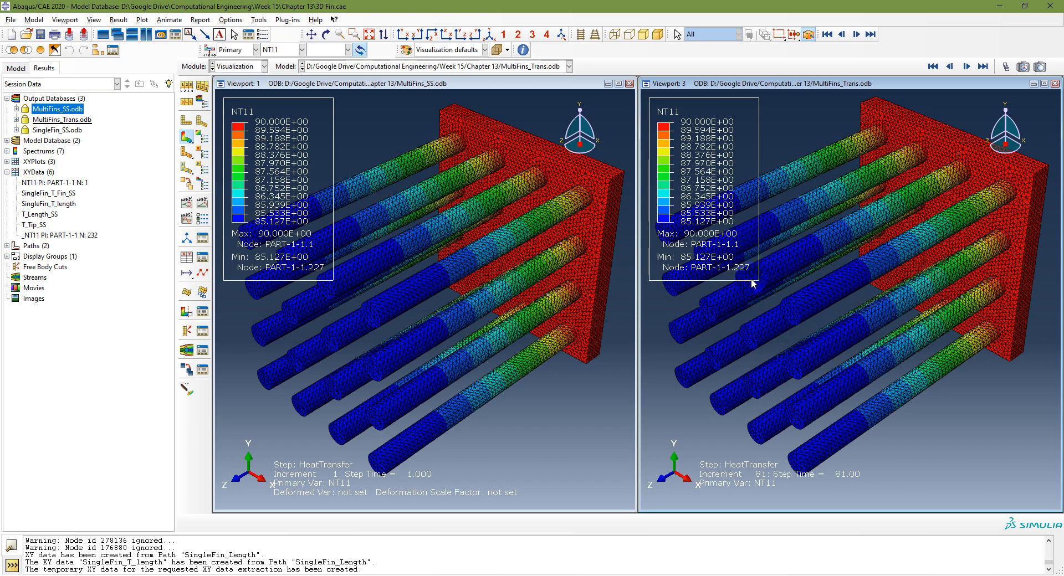
click(608, 84)
click(1044, 84)
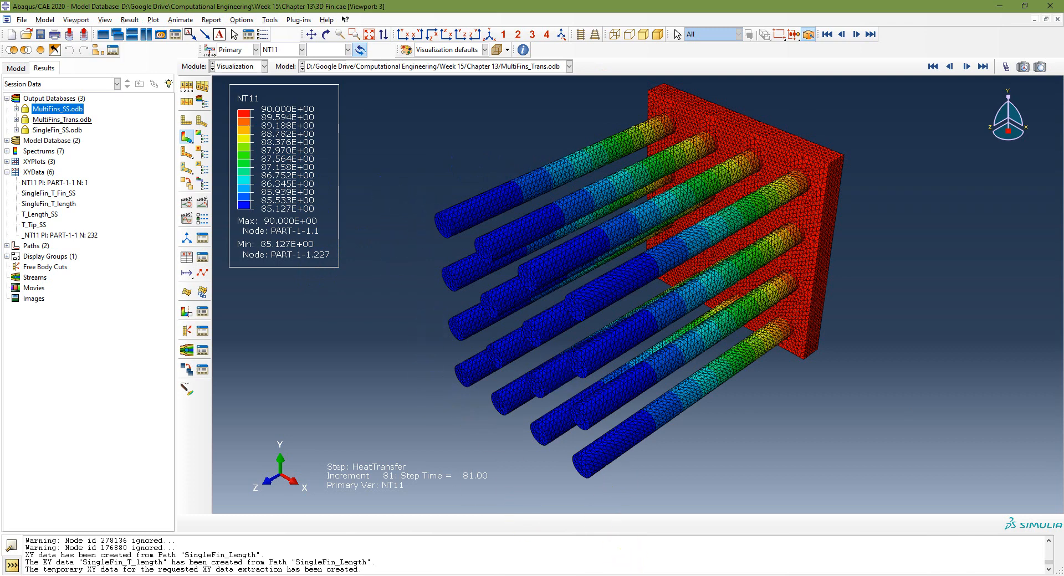
Step: Plot the PART-1-1.TIP node set temperature over time and save it as XY data
key(alt+Tab)
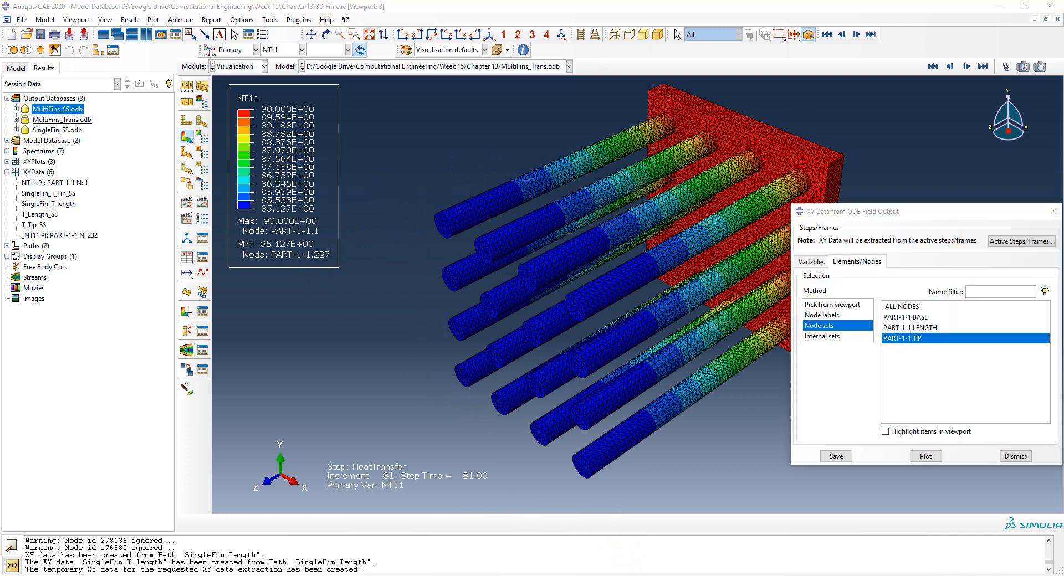
click(923, 458)
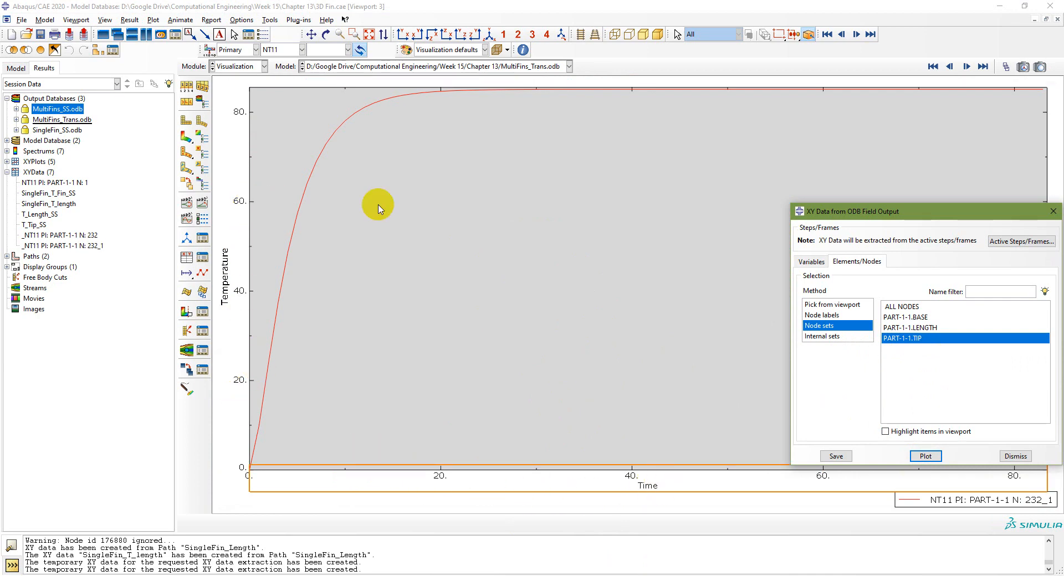
click(836, 456)
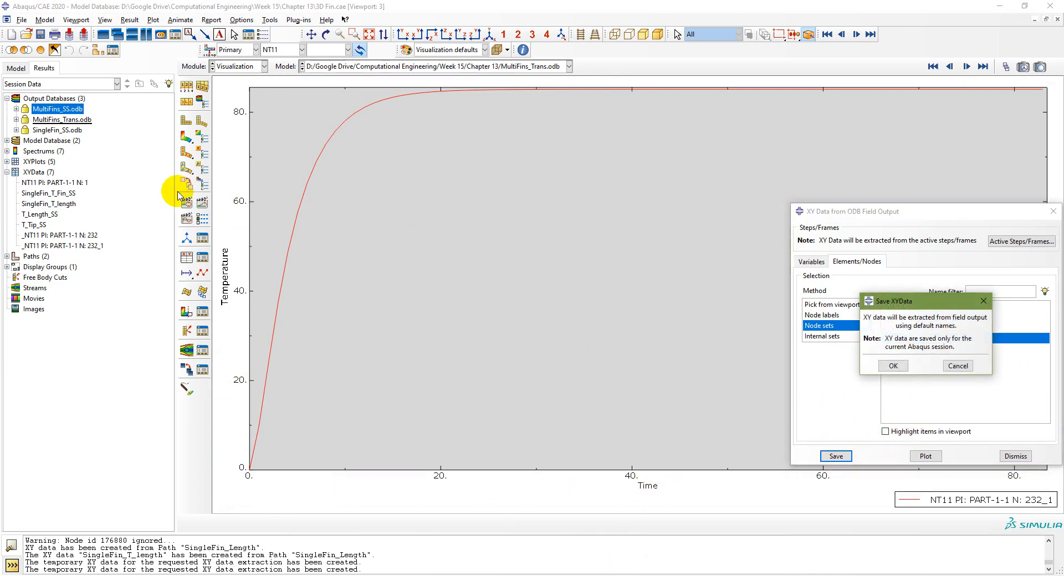
click(892, 365)
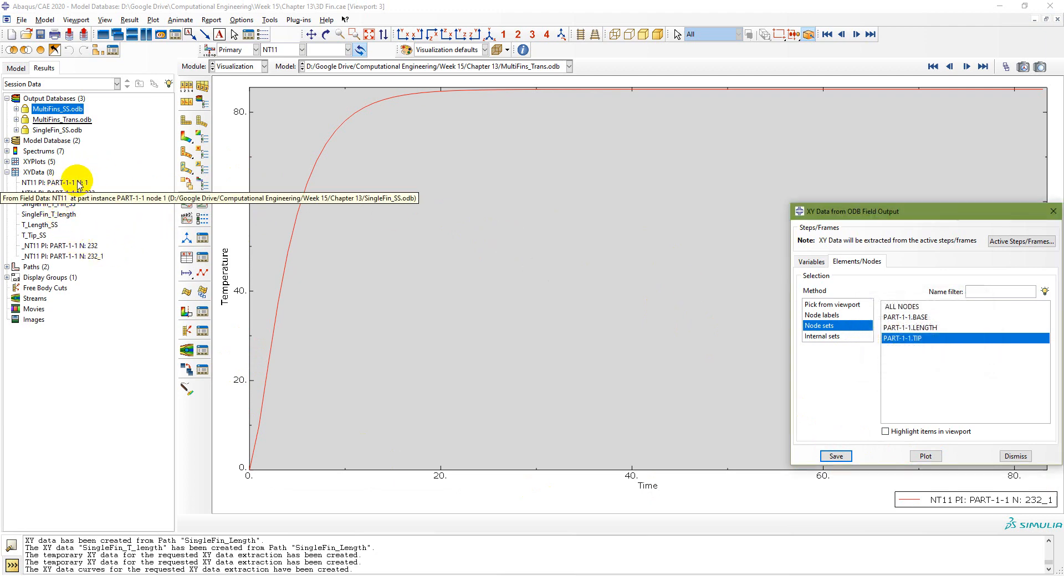
Step: Plot the saved tip data, rename it MultiFins_Trans_T_Tip, and open the temperature axis settings
click(69, 193)
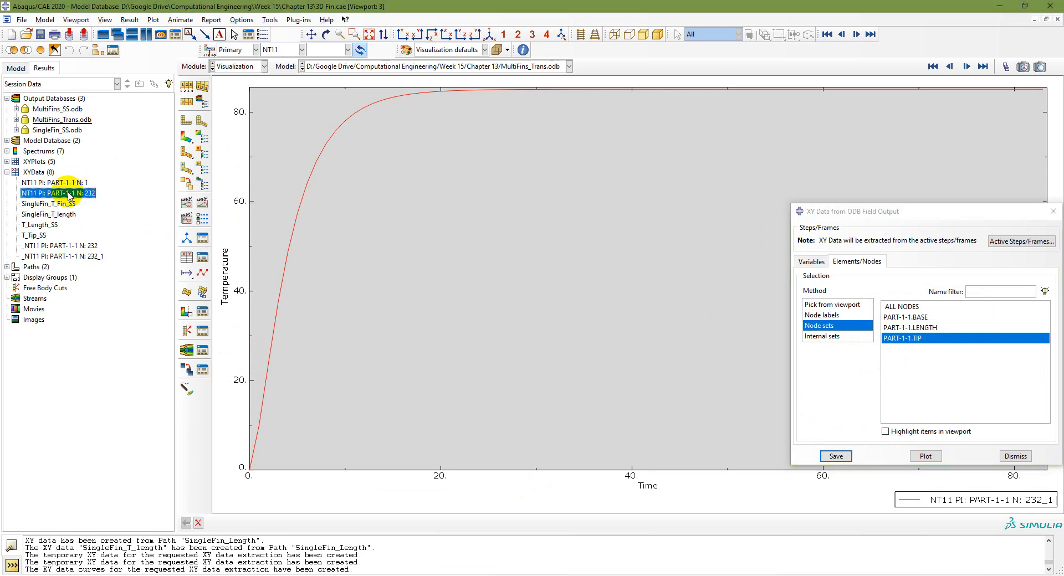
double_click(69, 193)
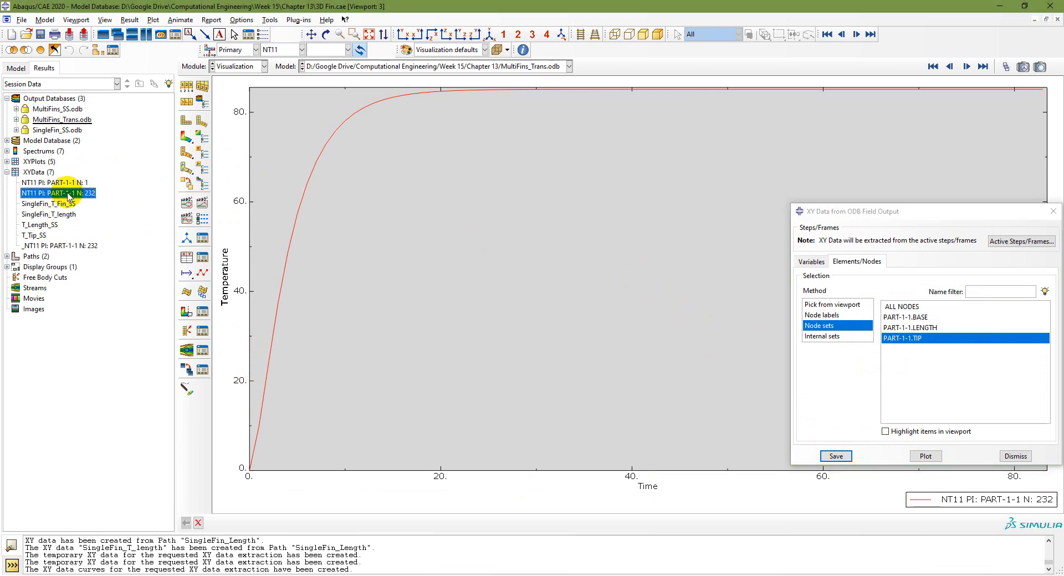
right_click(70, 194)
click(86, 281)
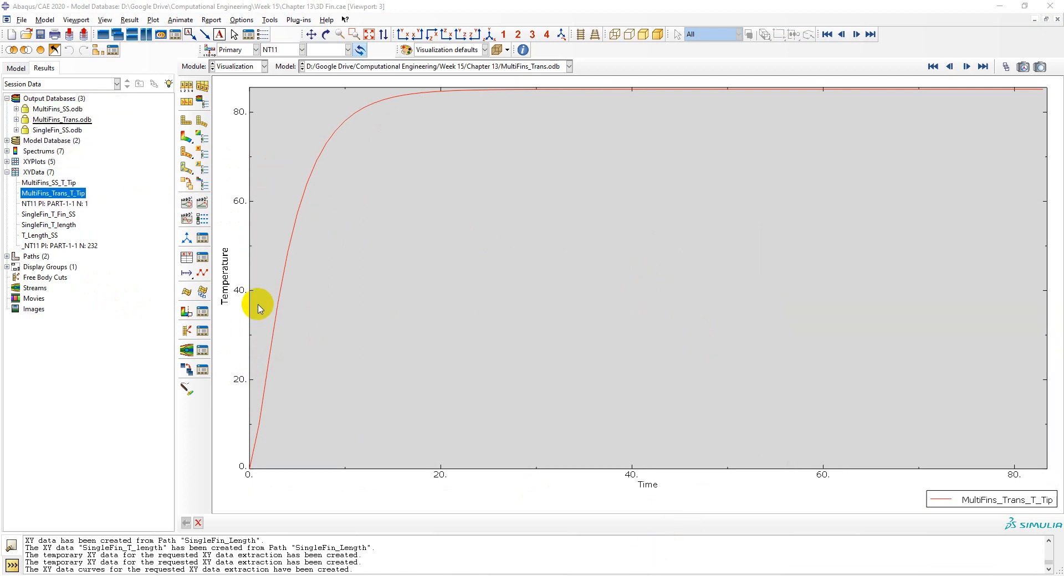
click(43, 196)
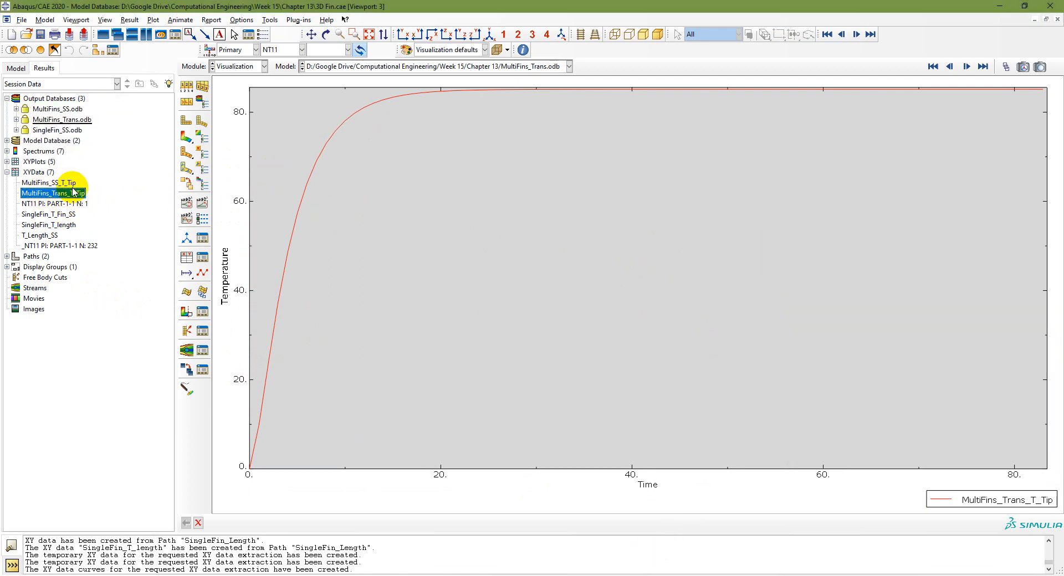
double_click(250, 249)
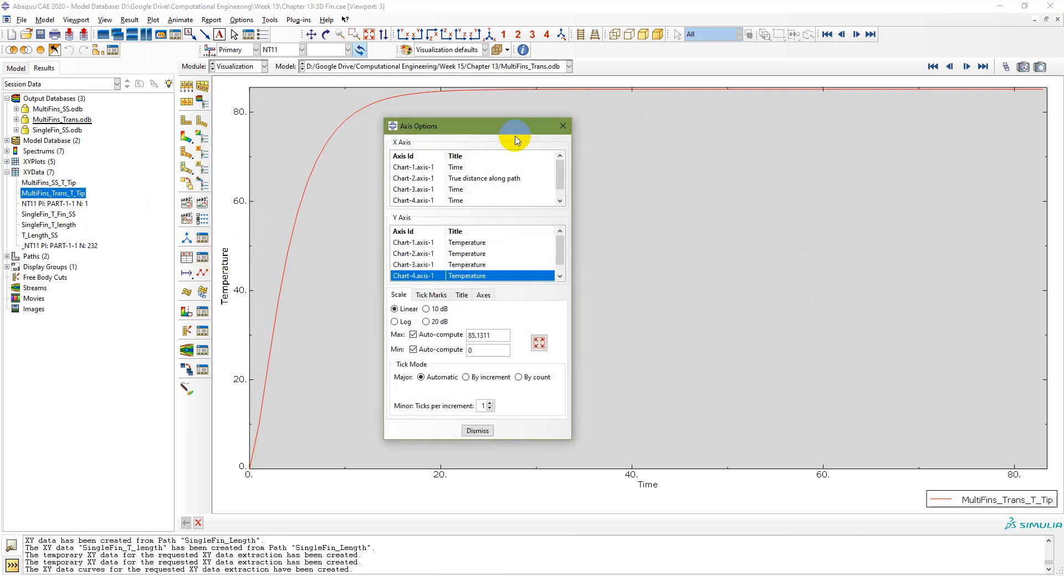
Step: Inspect the 85.1311 axis maximum and plot the steady-state MultiFins_SS_T_Tip curve
drag(515, 133, 538, 111)
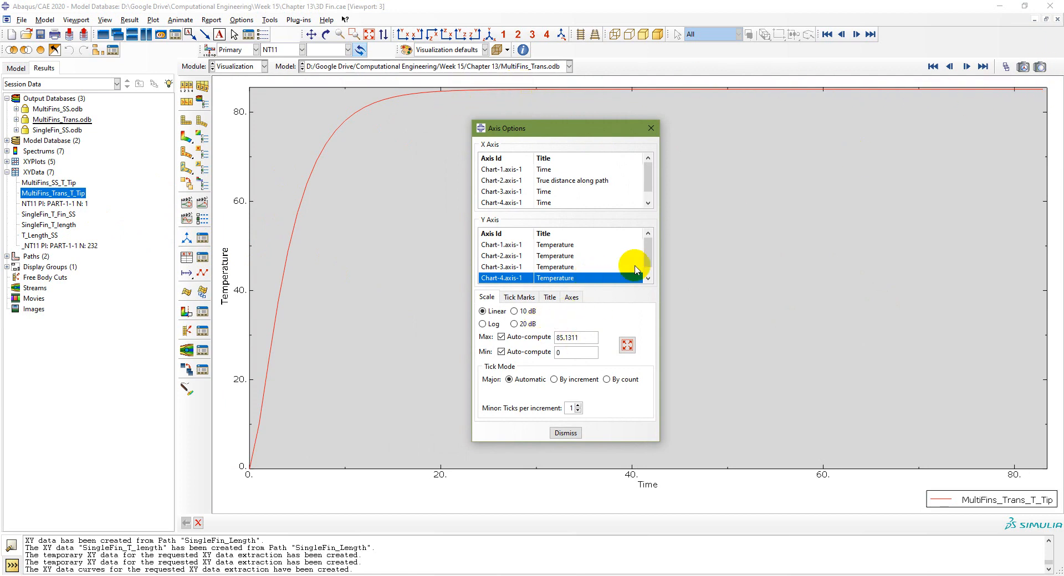
scroll(616, 256, down, 1)
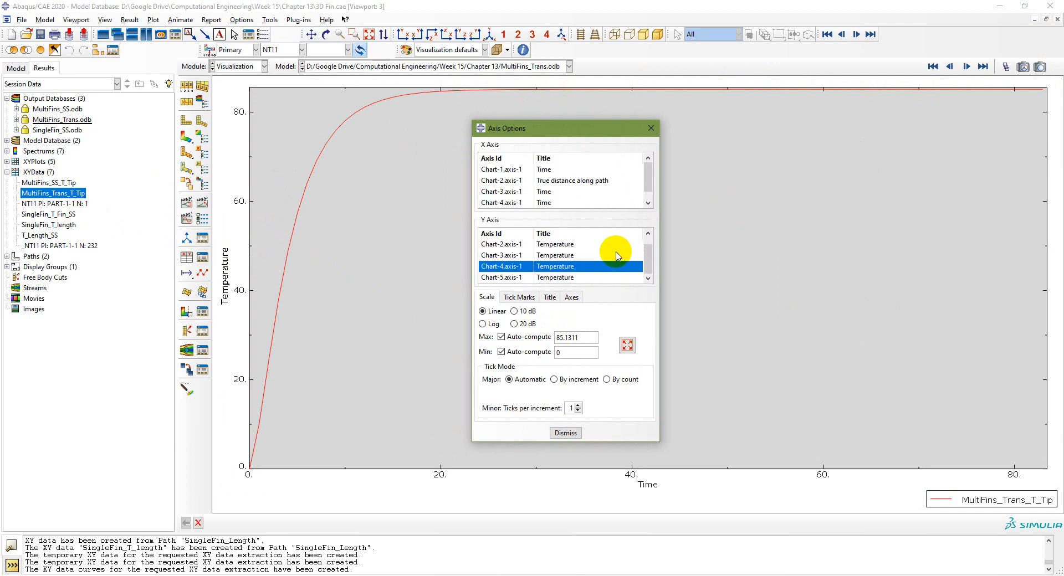
scroll(616, 256, up, 1)
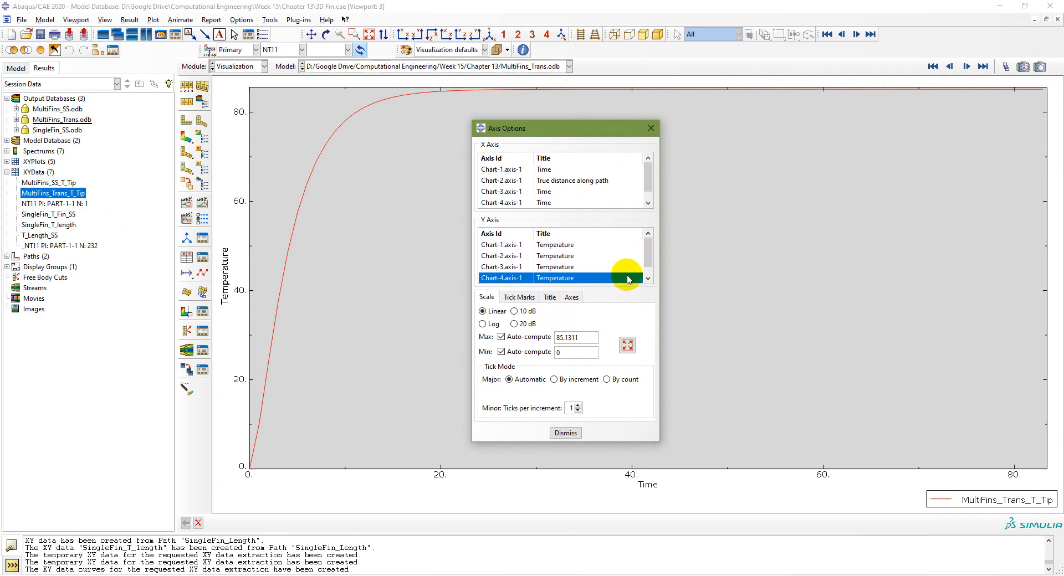
click(597, 335)
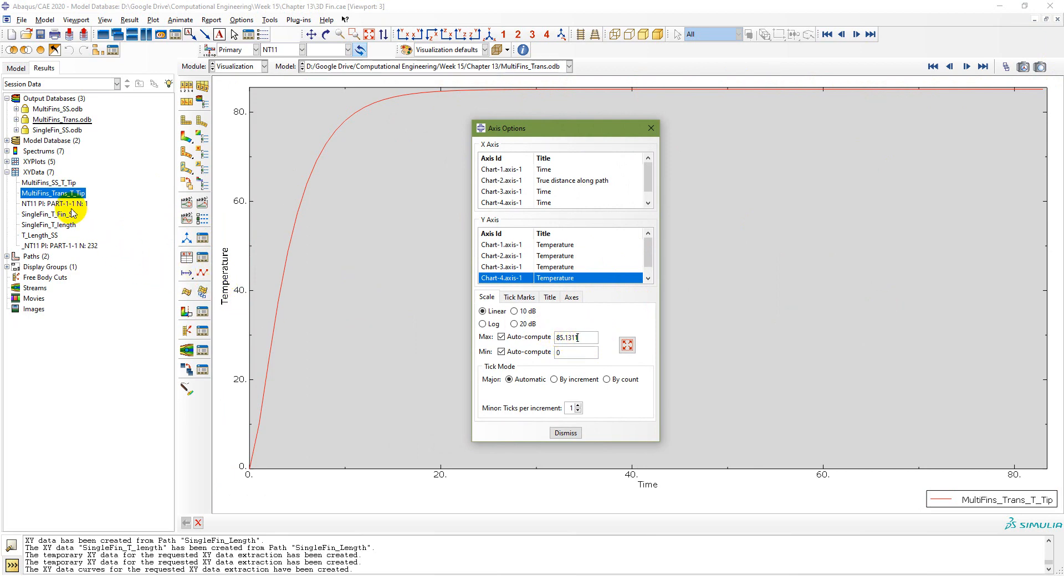
double_click(58, 184)
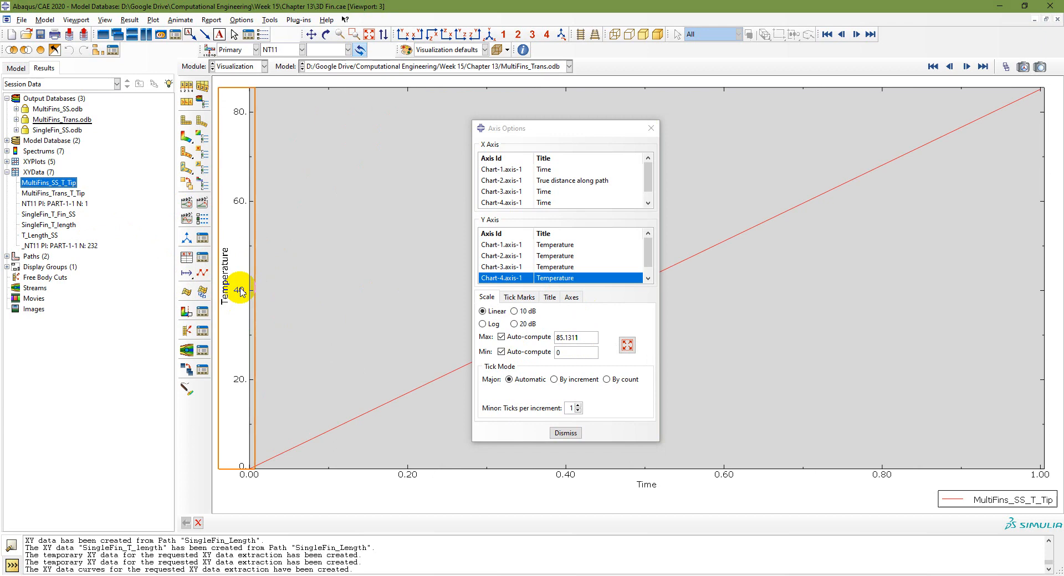
click(564, 437)
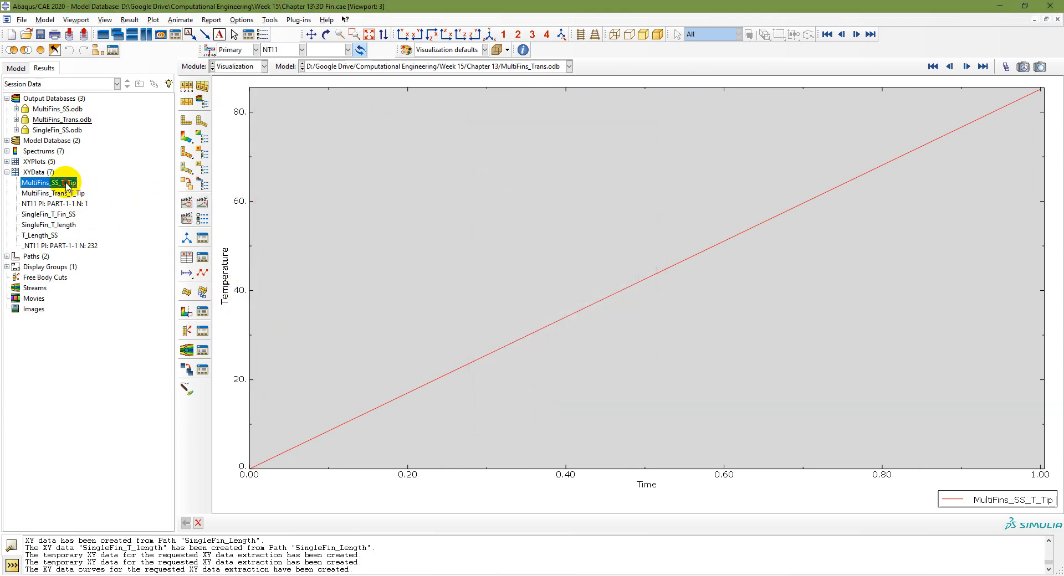
Step: Replot the transient MultiFins_Trans_T_Tip curve, recheck its axis range, and show the model tree
double_click(248, 244)
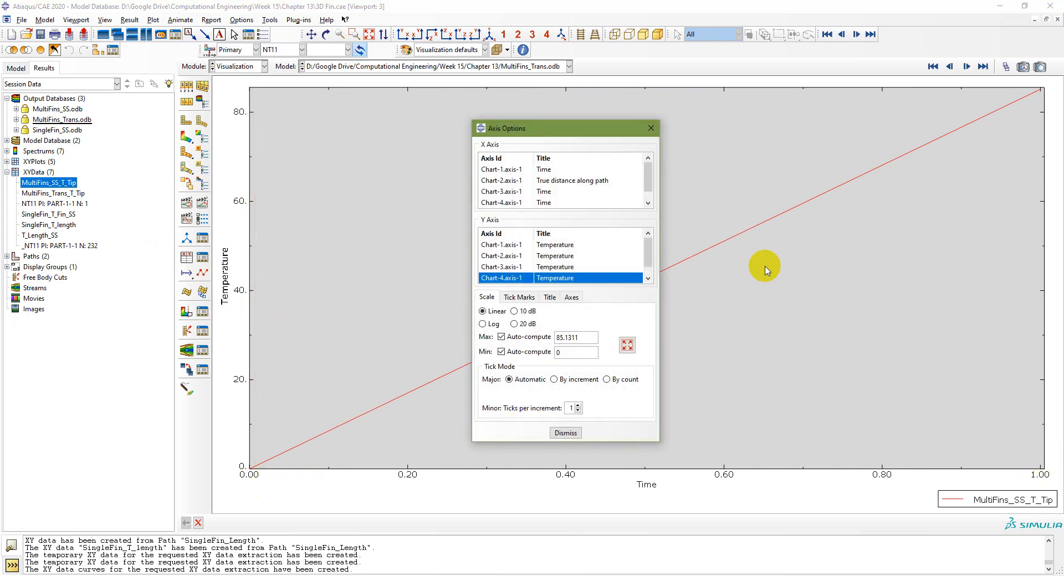
click(566, 434)
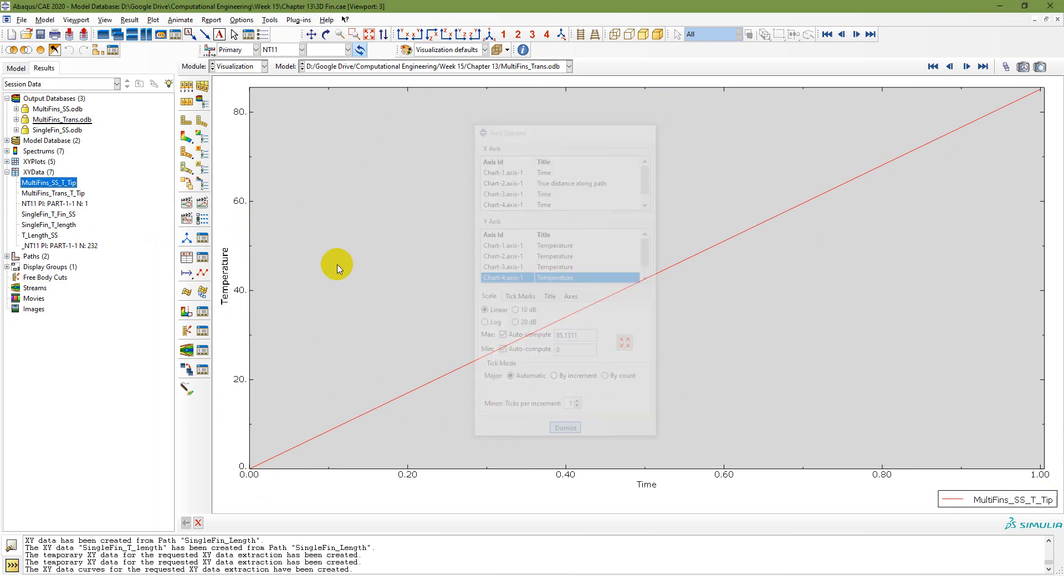
double_click(52, 193)
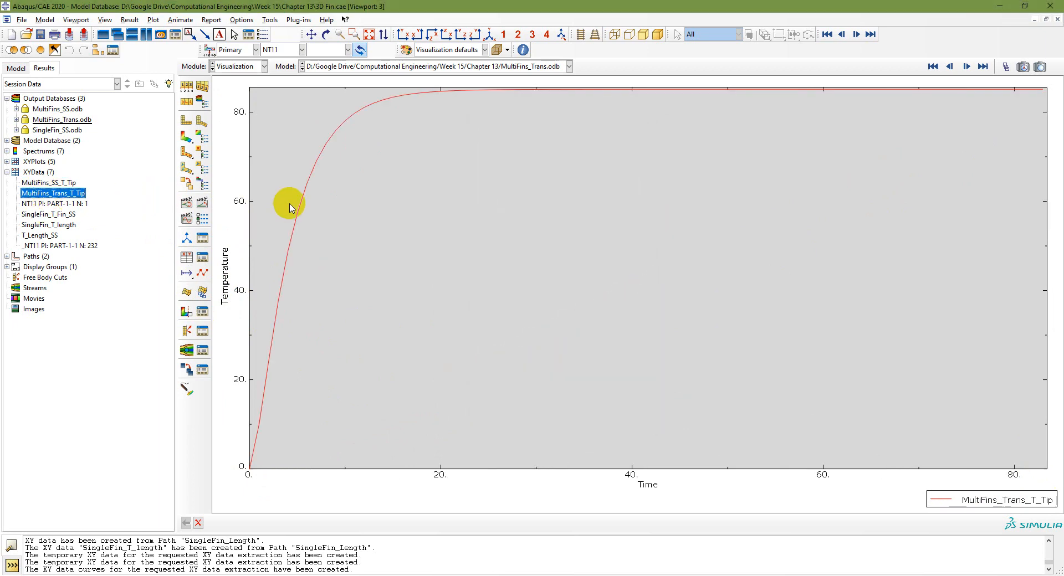
double_click(250, 230)
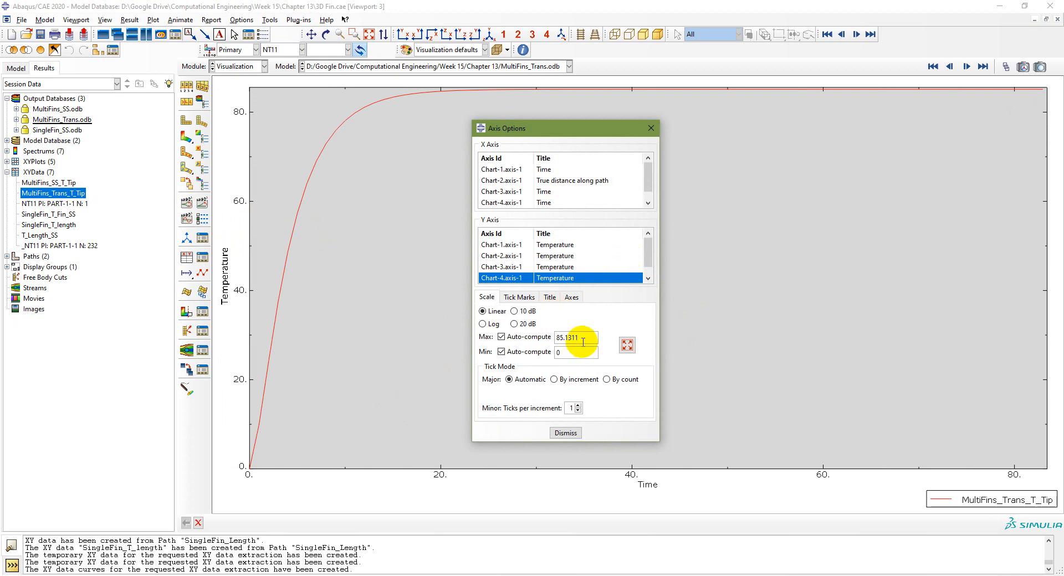
click(565, 432)
click(16, 68)
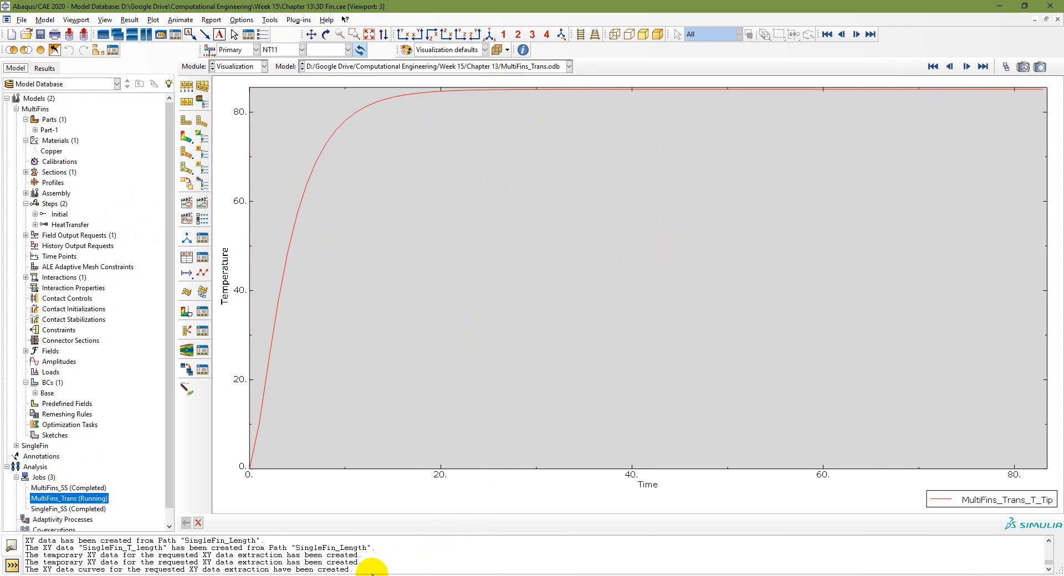
click(344, 575)
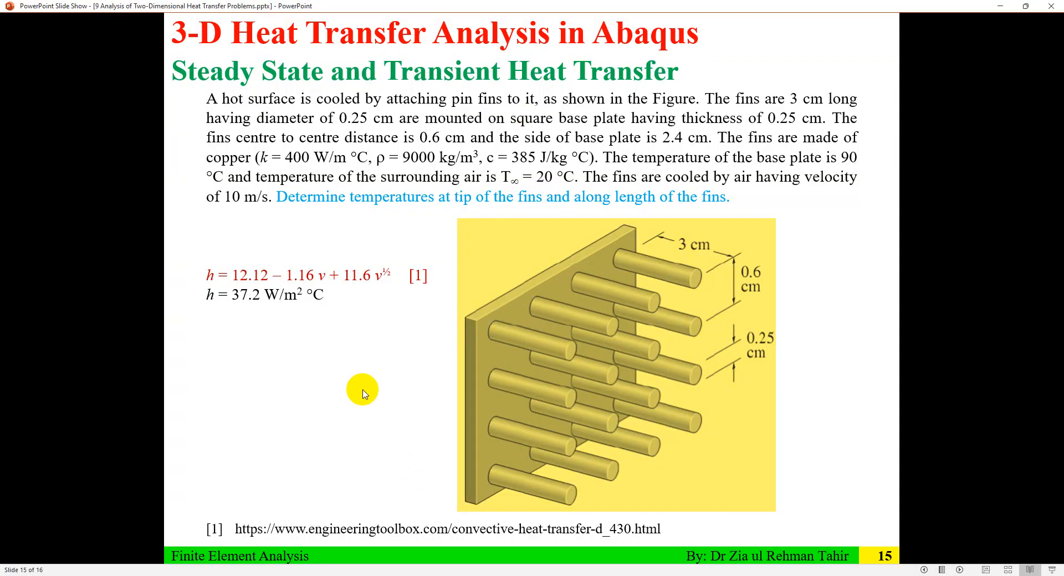
click(377, 387)
scroll(377, 384, up, 1)
scroll(382, 386, down, 1)
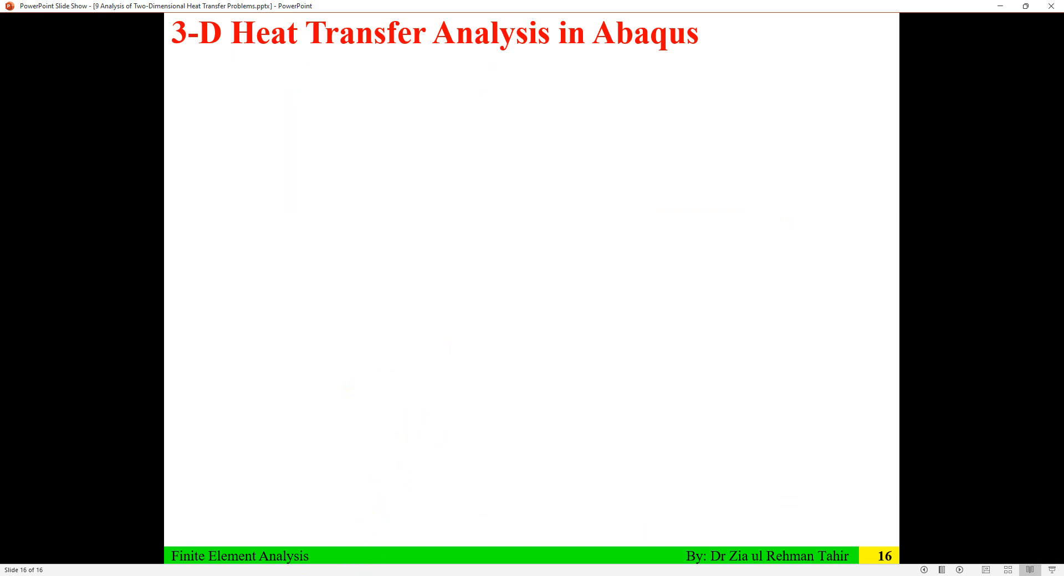
key(alt+Tab)
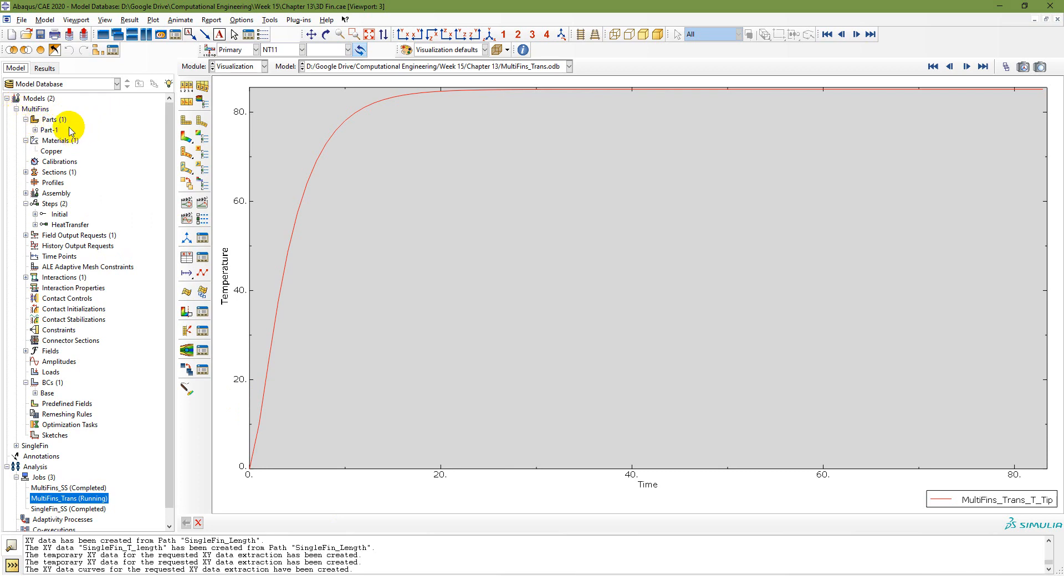
Step: Review Part-1's base plate and pin fin extrusion features without changing them
click(35, 129)
click(44, 140)
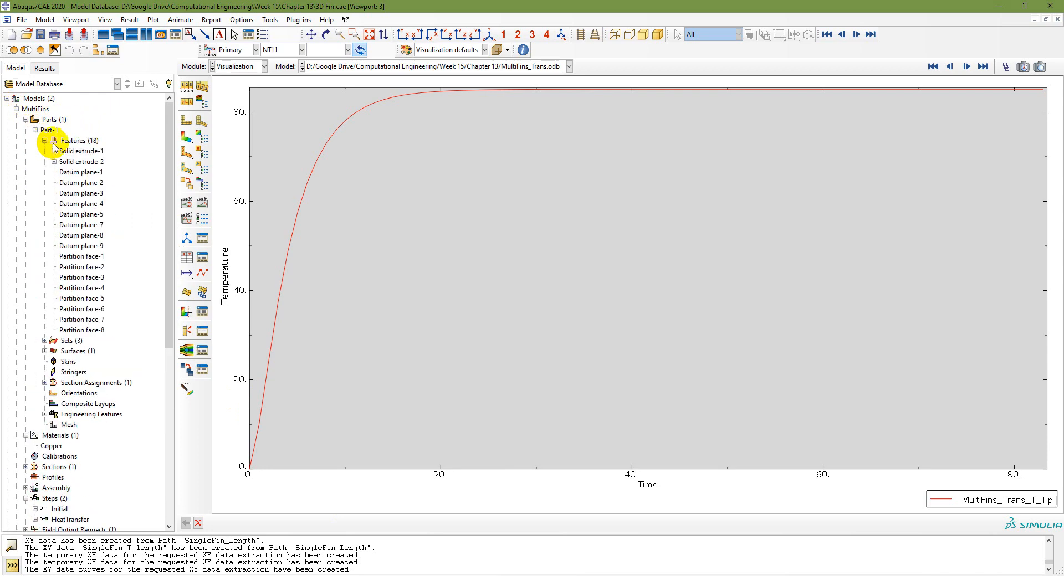
click(44, 140)
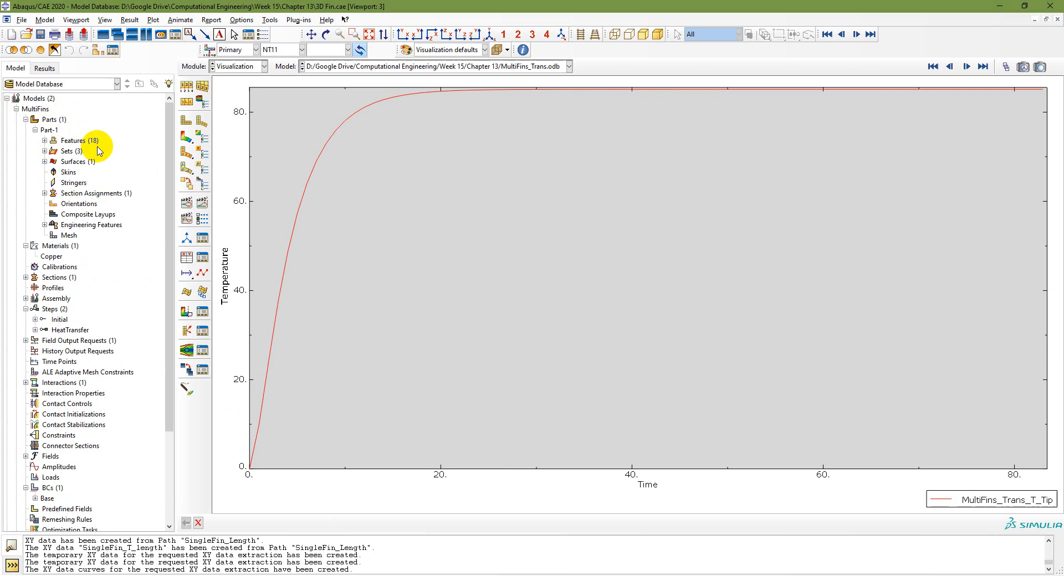
click(44, 141)
click(77, 152)
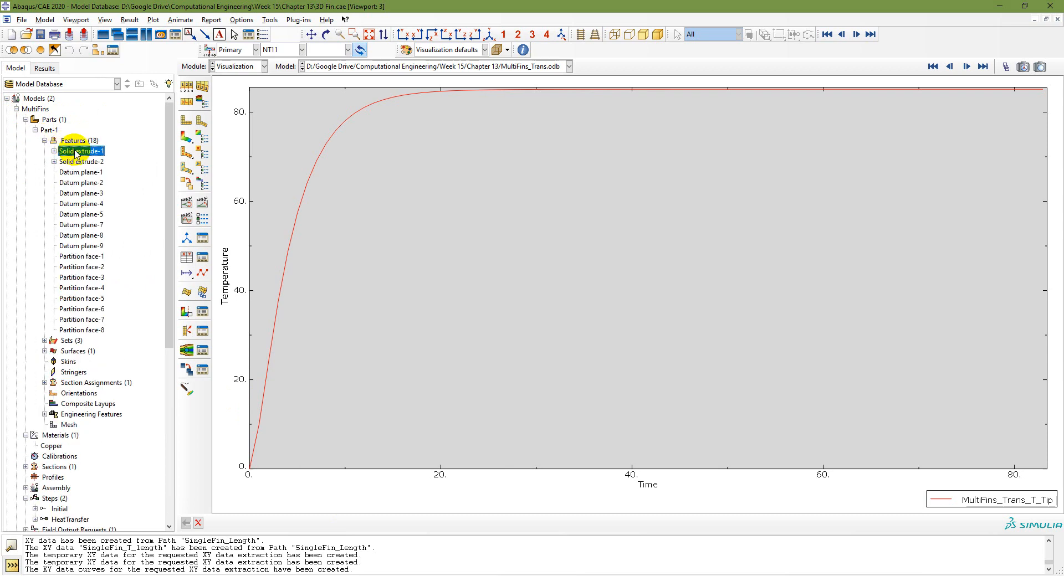
double_click(77, 152)
click(78, 161)
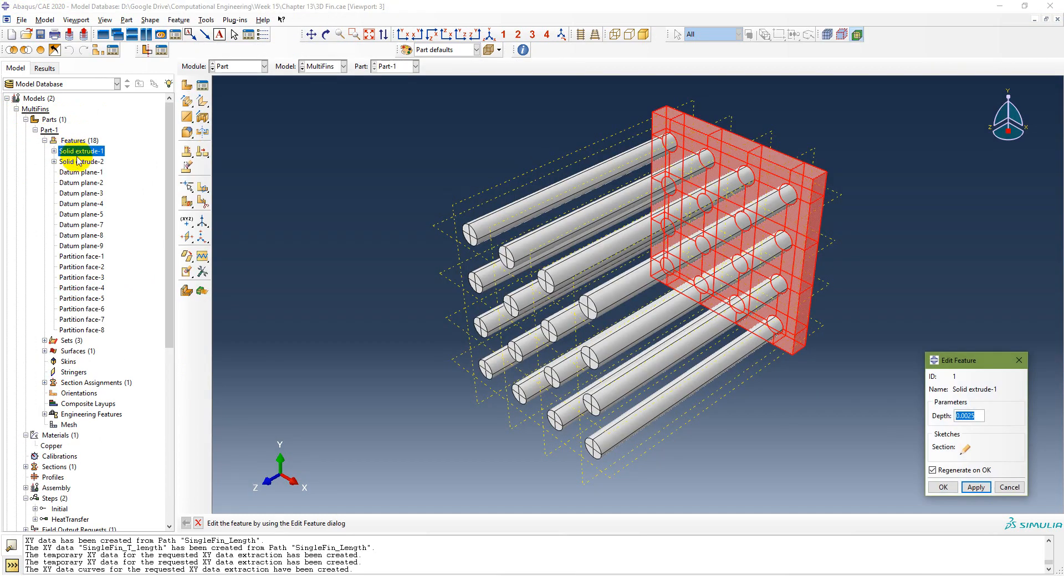
double_click(78, 162)
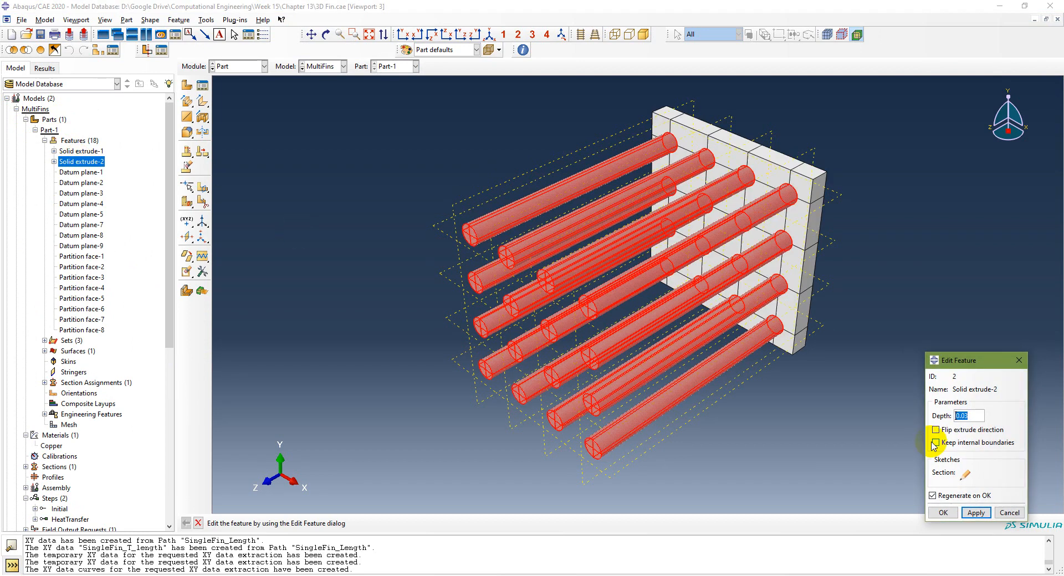
click(1009, 513)
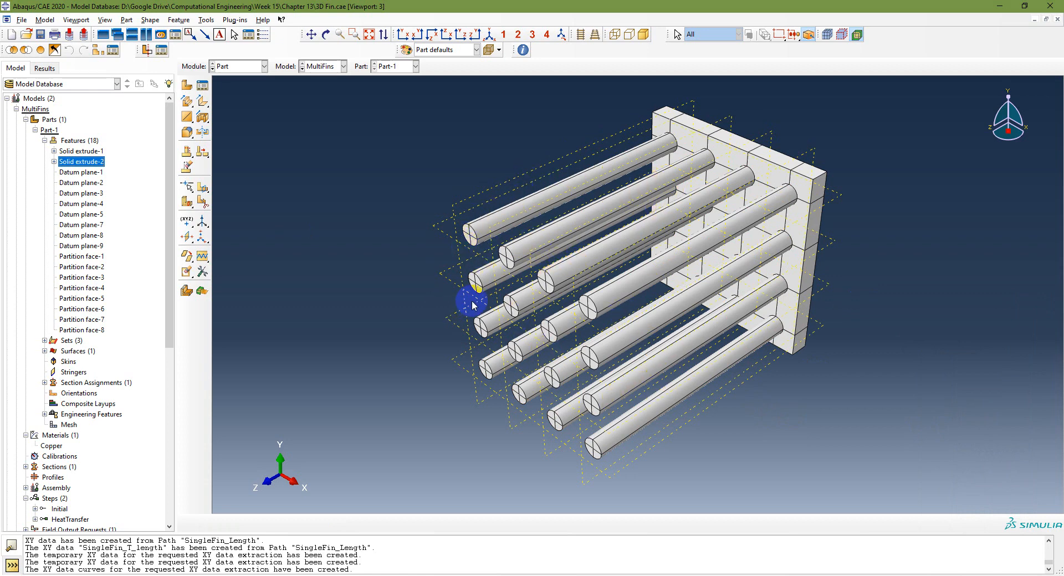
Step: Display the Fins surface and the Base and Tip sets, then open the Copper material
click(45, 351)
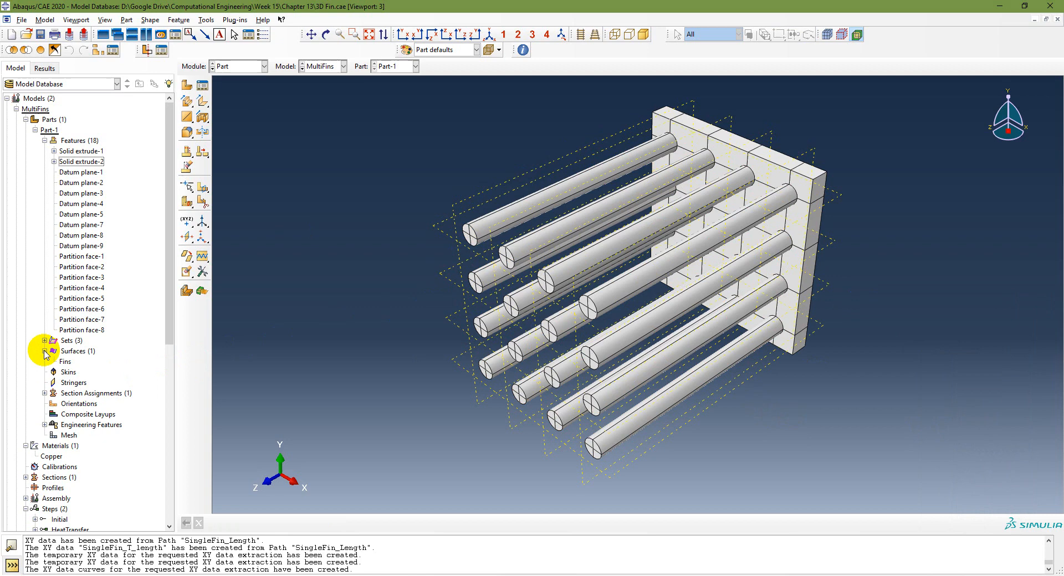
double_click(70, 362)
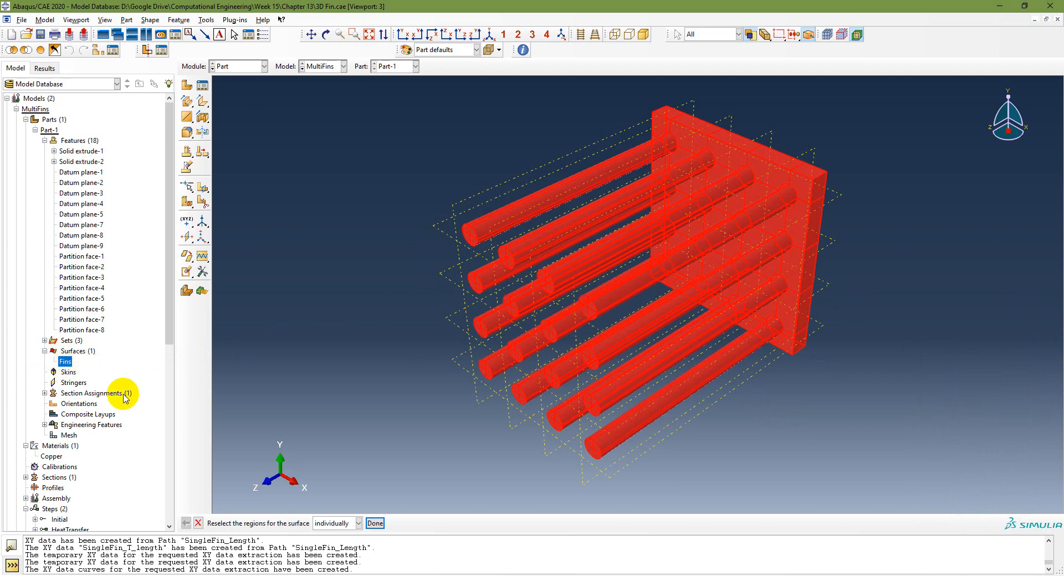
click(44, 340)
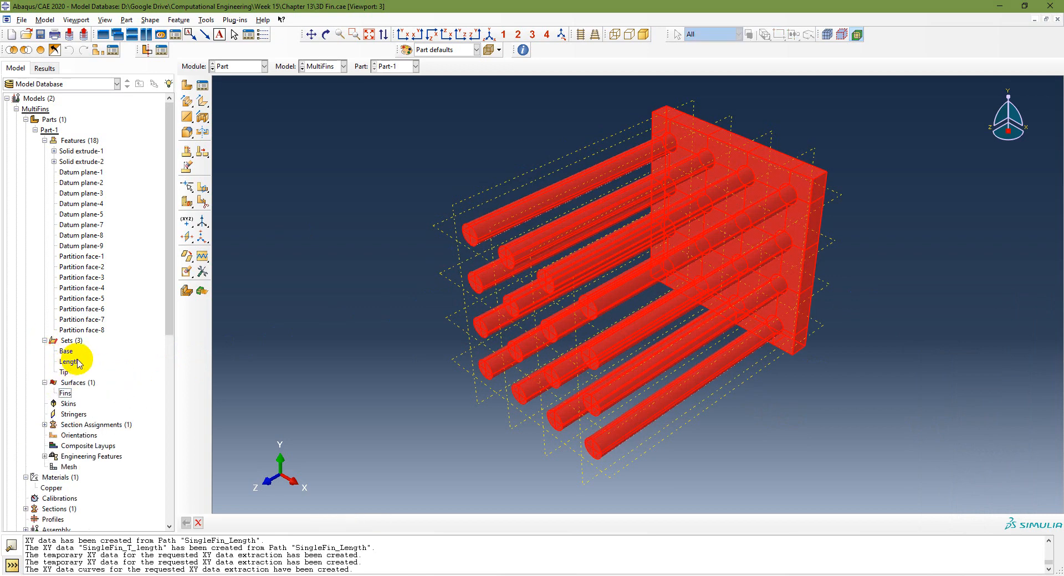
double_click(70, 352)
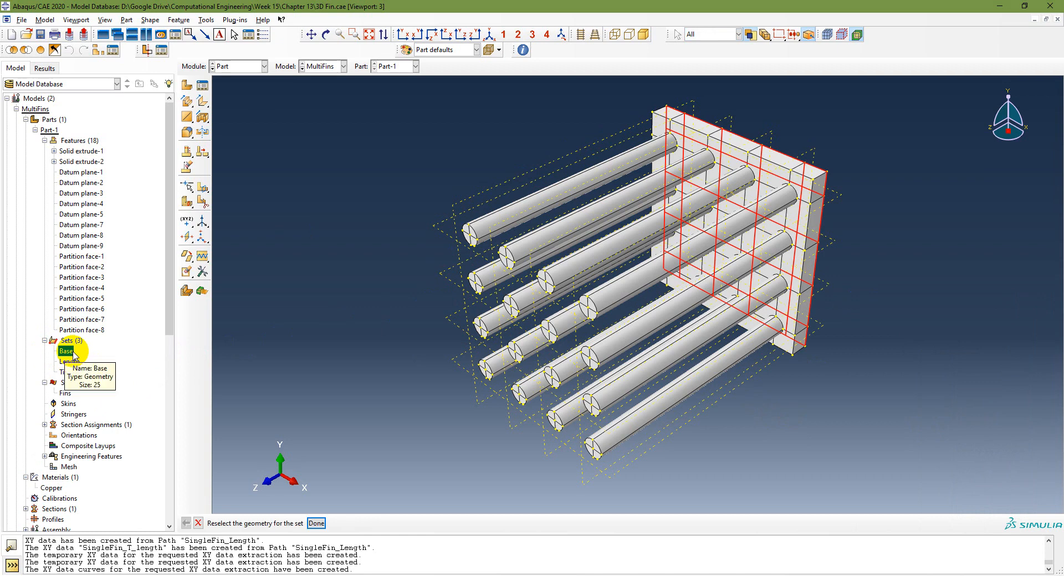
click(64, 372)
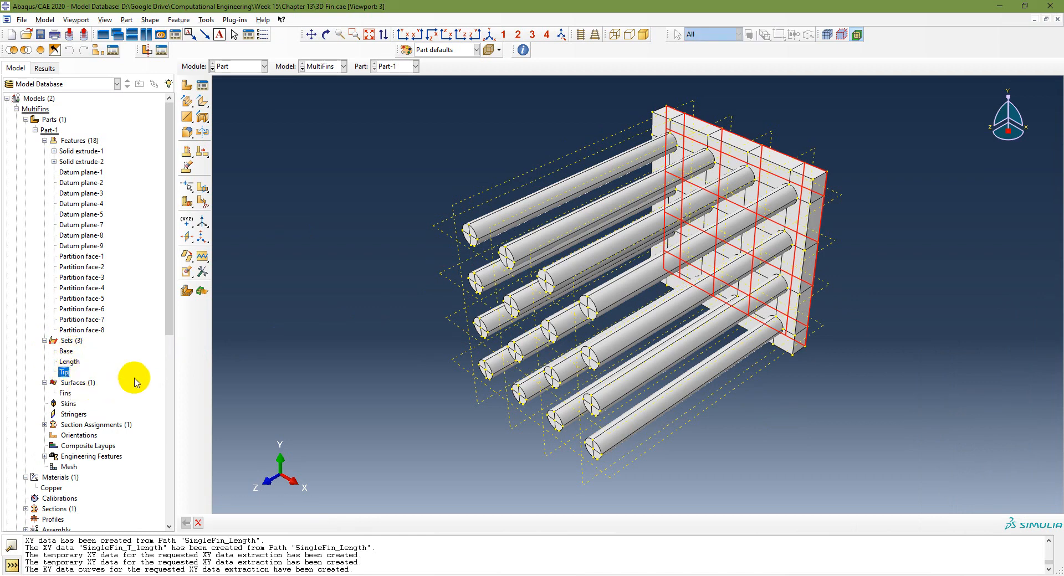
scroll(138, 381, down, 3)
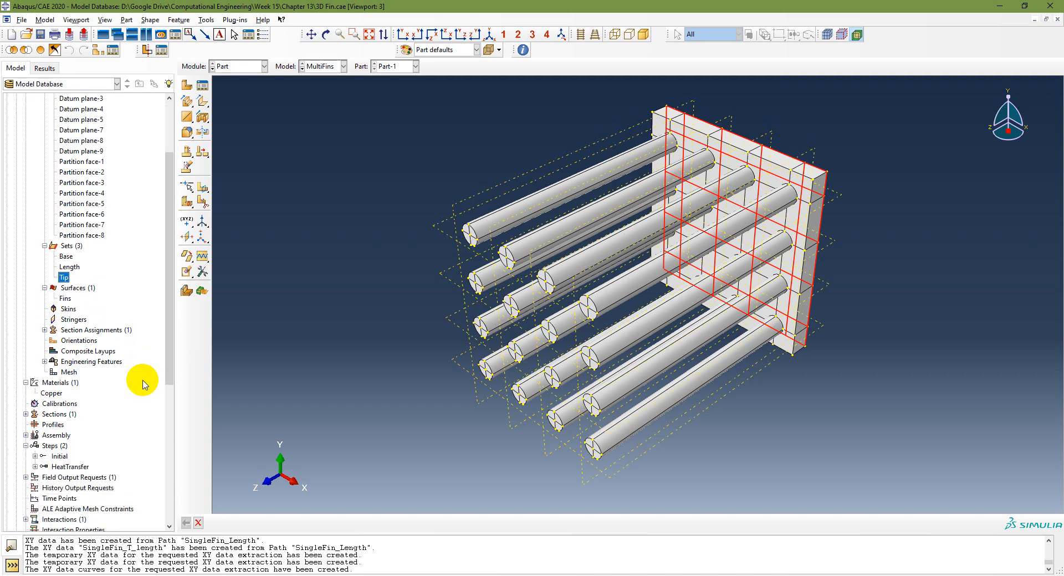
double_click(50, 393)
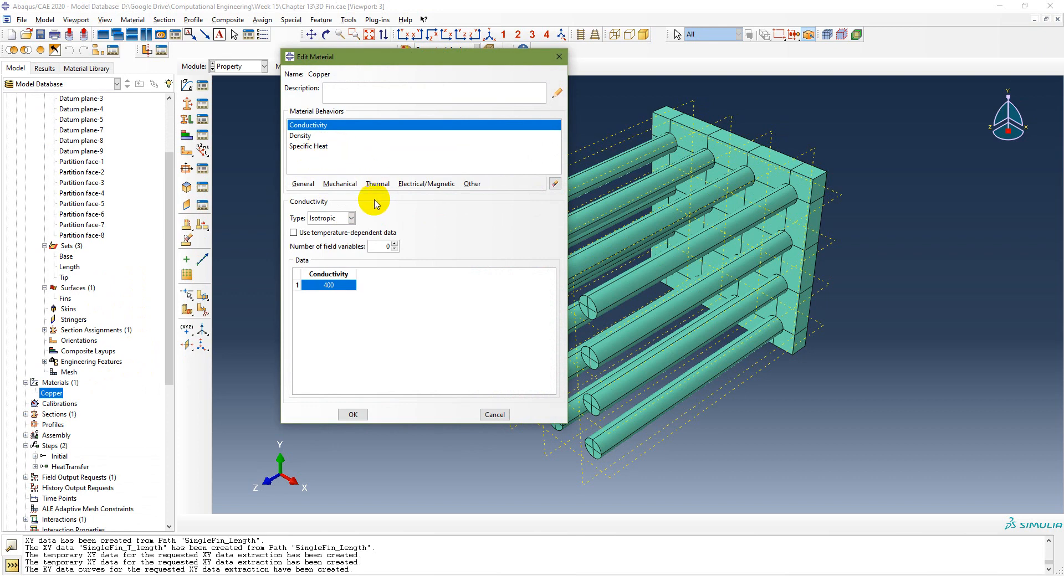
Step: Close the Copper material and review the HeatTransfer step settings
click(353, 414)
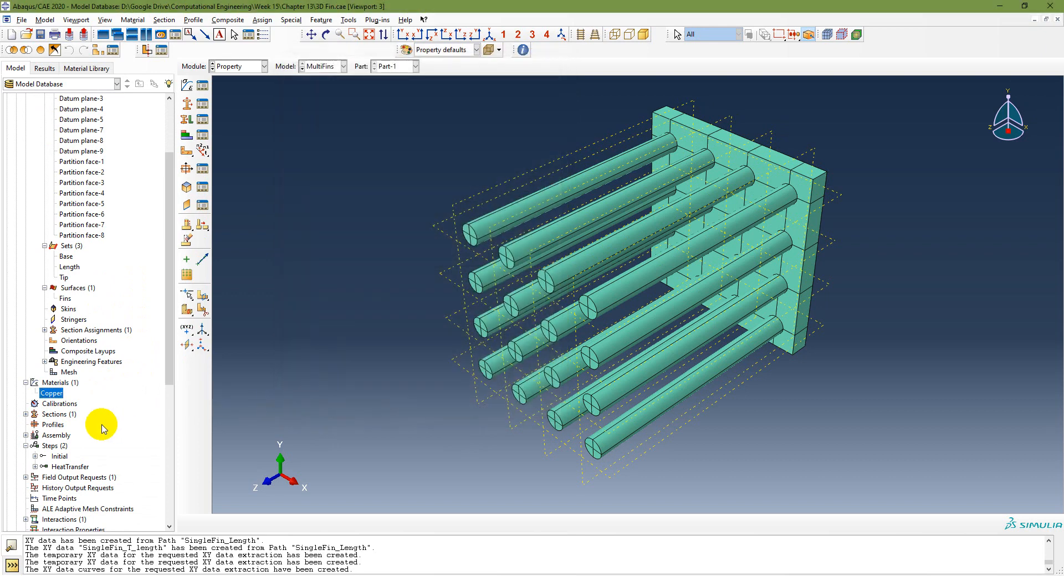
double_click(70, 469)
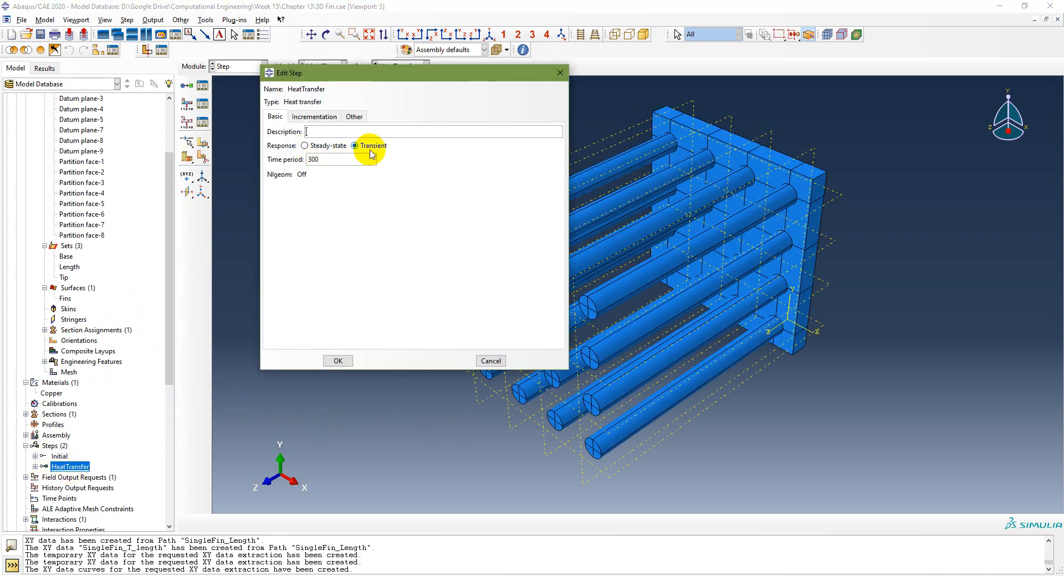
click(338, 361)
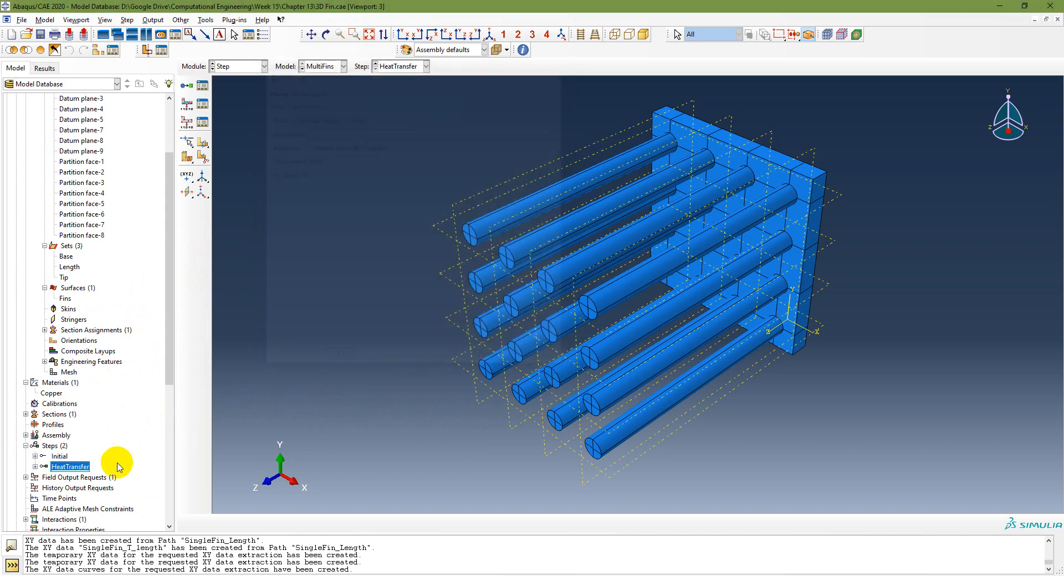
Step: Check the Air film interaction and Base boundary condition, then show the Results session tree
scroll(113, 428, down, 3)
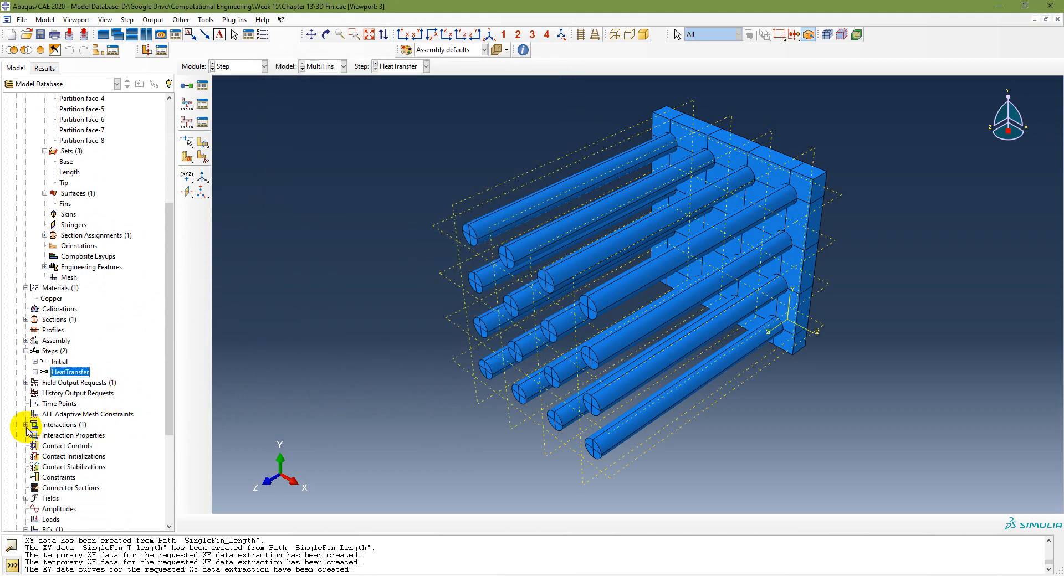
click(26, 425)
double_click(45, 436)
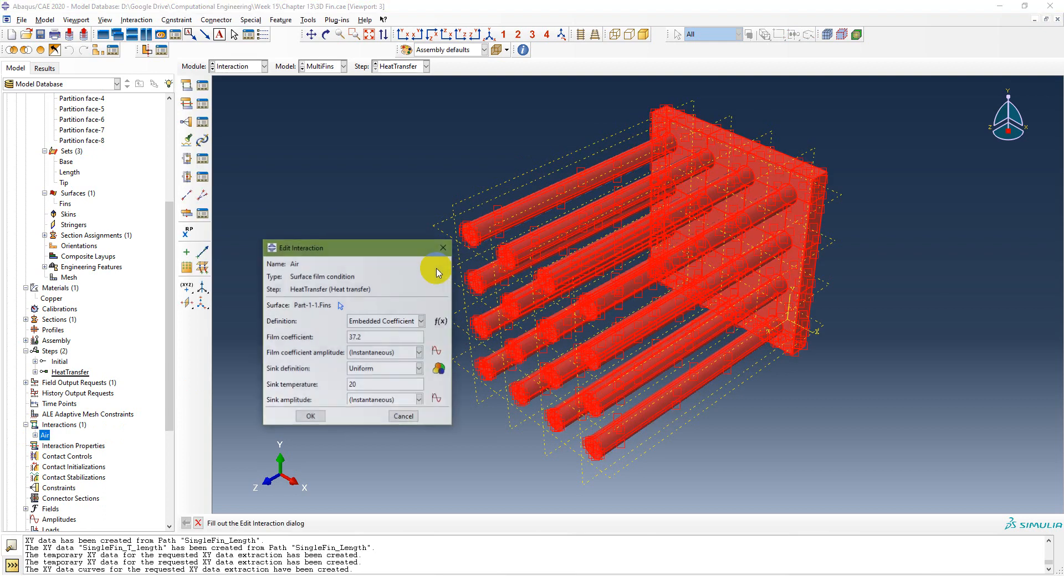
click(310, 417)
scroll(95, 460, down, 4)
scroll(99, 454, down, 2)
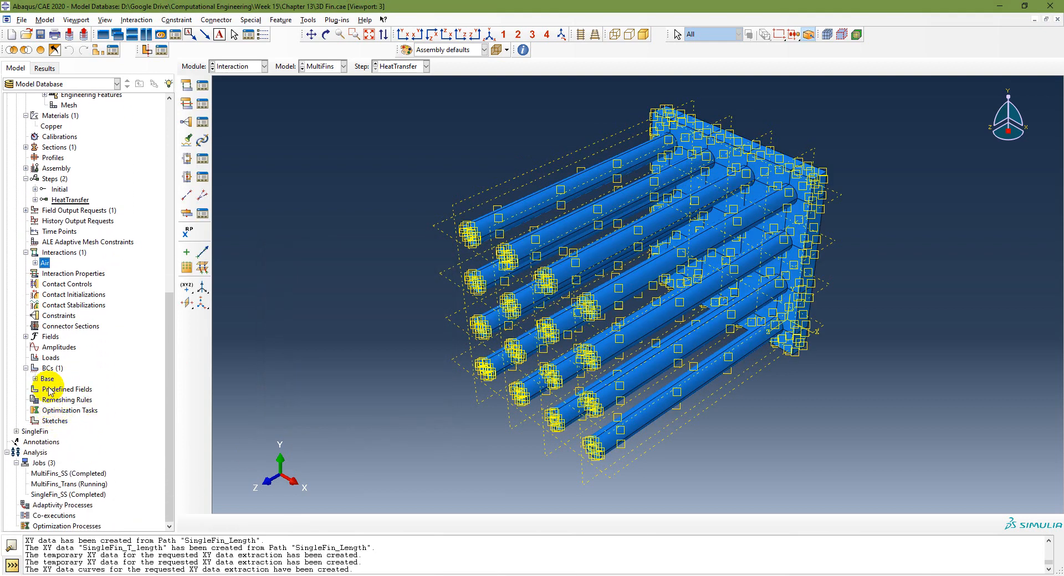
double_click(47, 379)
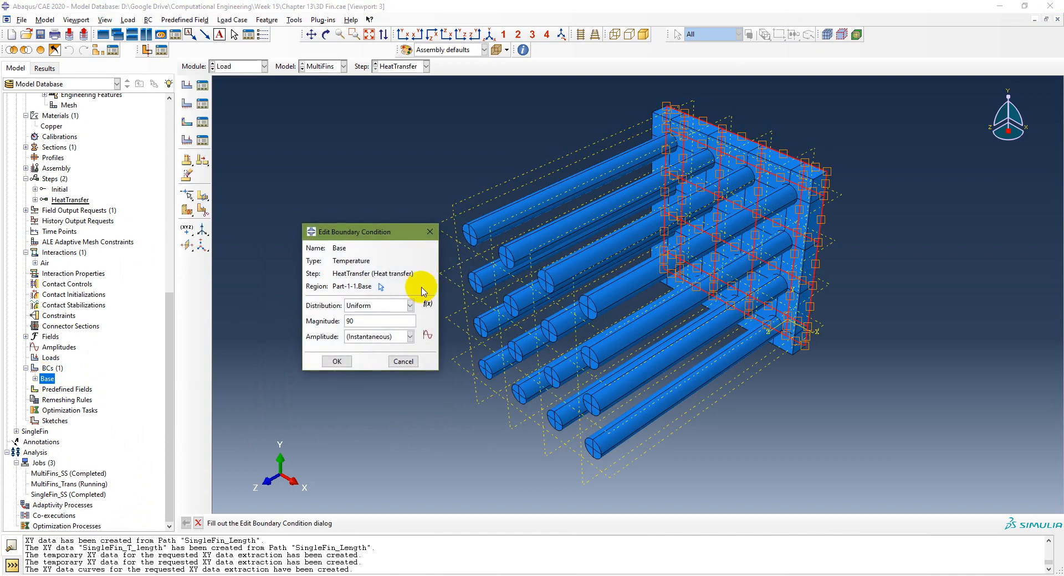
click(327, 361)
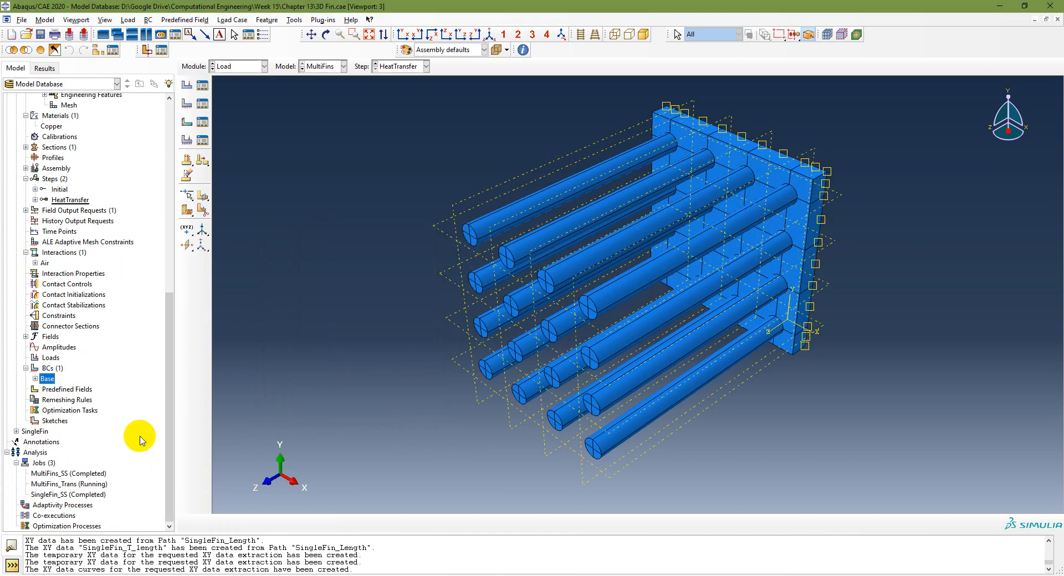
scroll(138, 438, up, 1)
click(44, 67)
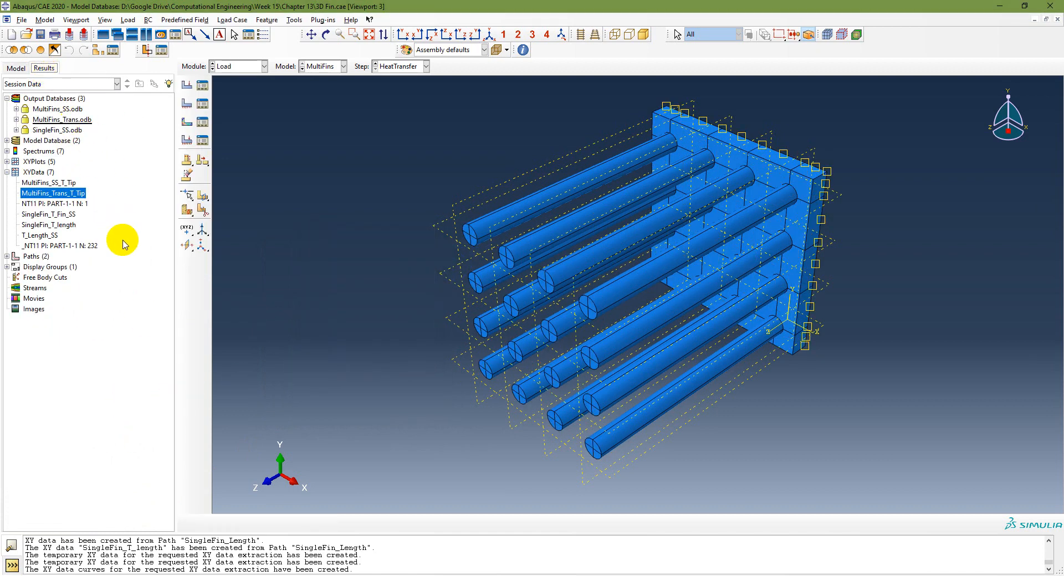
Step: Create a second viewport and tile Viewports 3 and 4 side by side
click(103, 21)
mouse_move(76, 20)
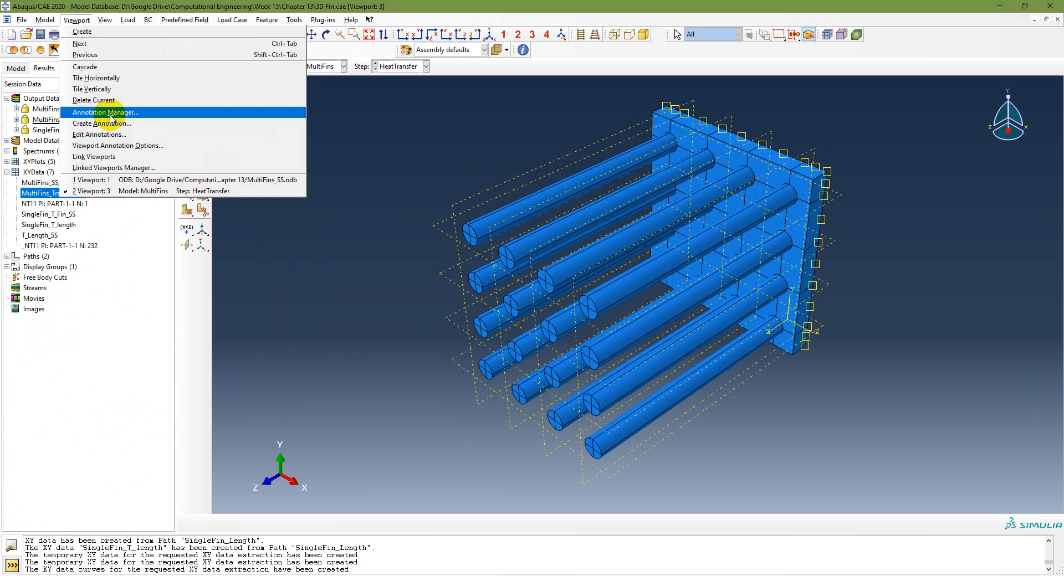
click(111, 89)
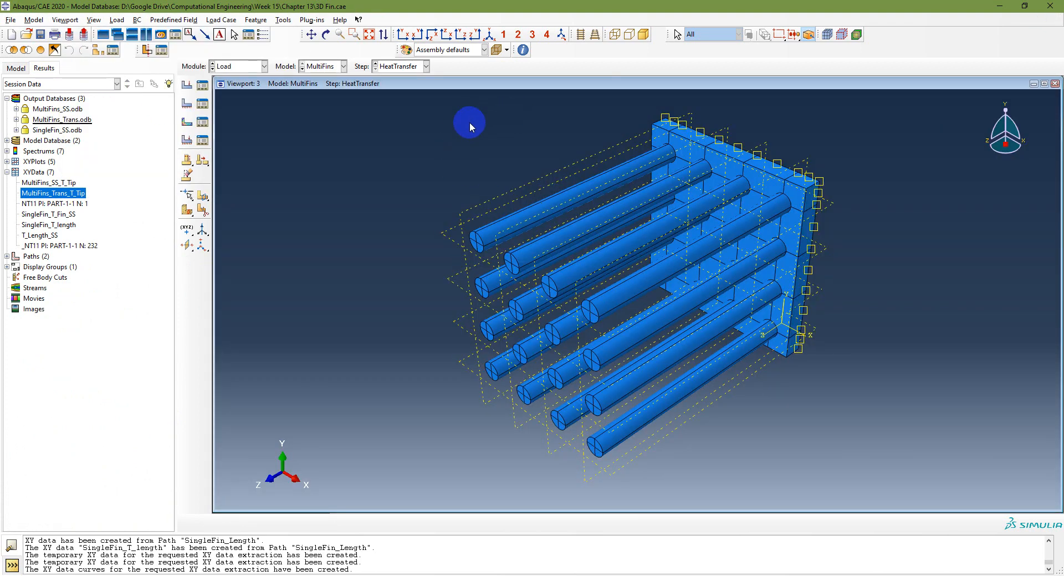
click(66, 20)
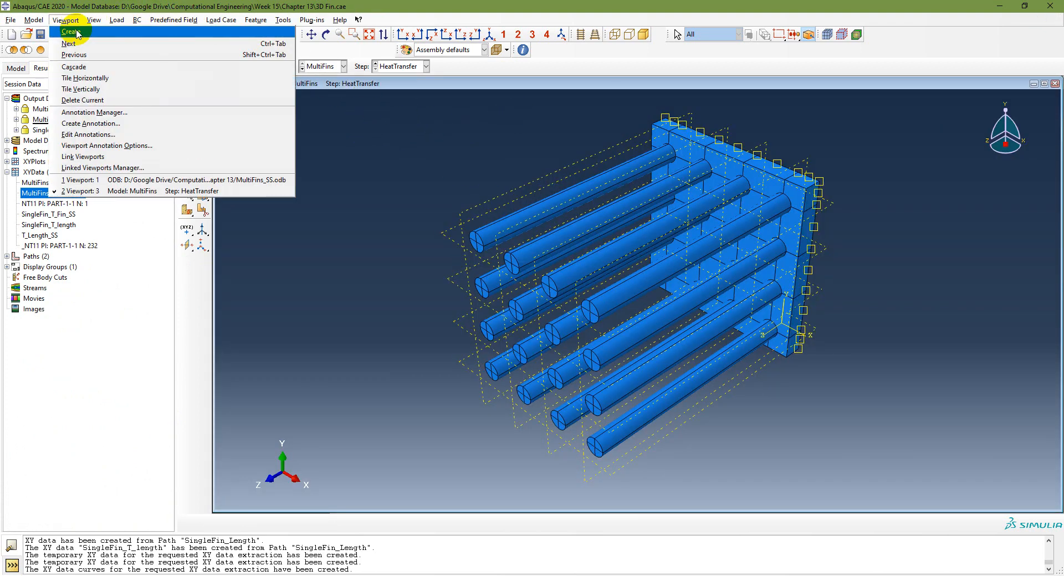
click(76, 32)
click(71, 21)
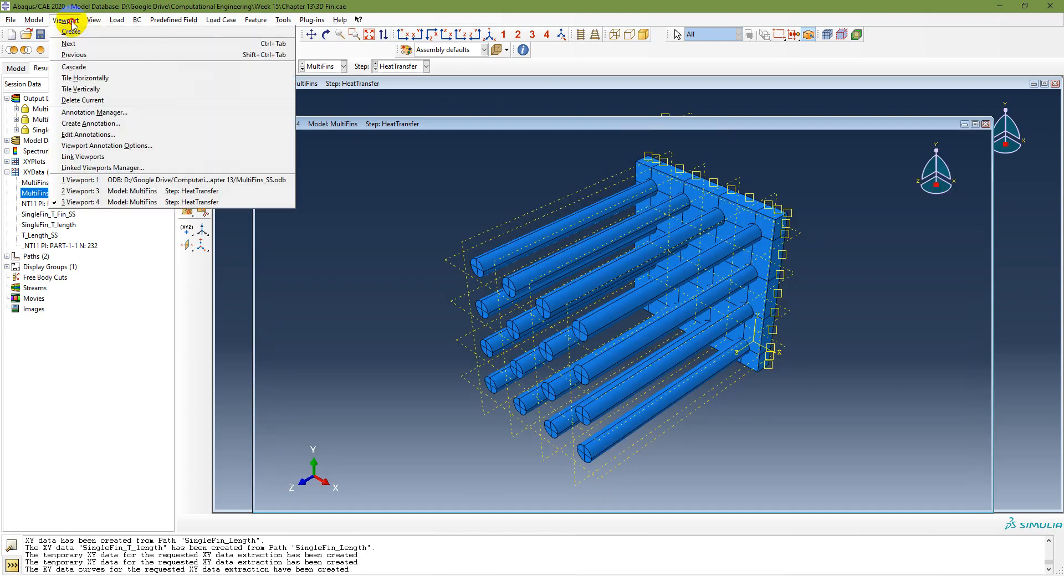
click(108, 89)
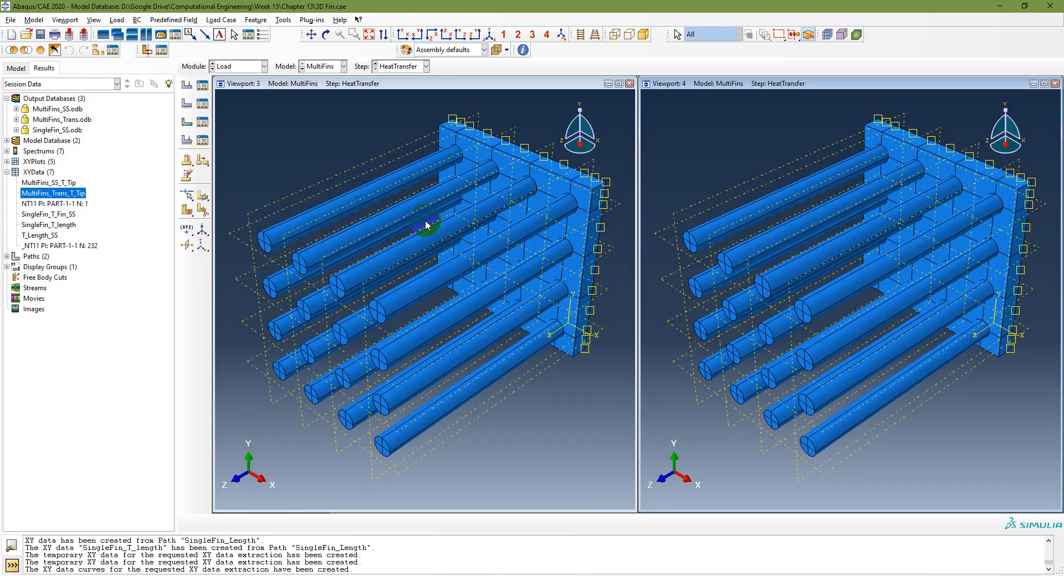
Step: Load MultiFins_SS.odb into Viewport 4, then make the left viewport current
double_click(56, 109)
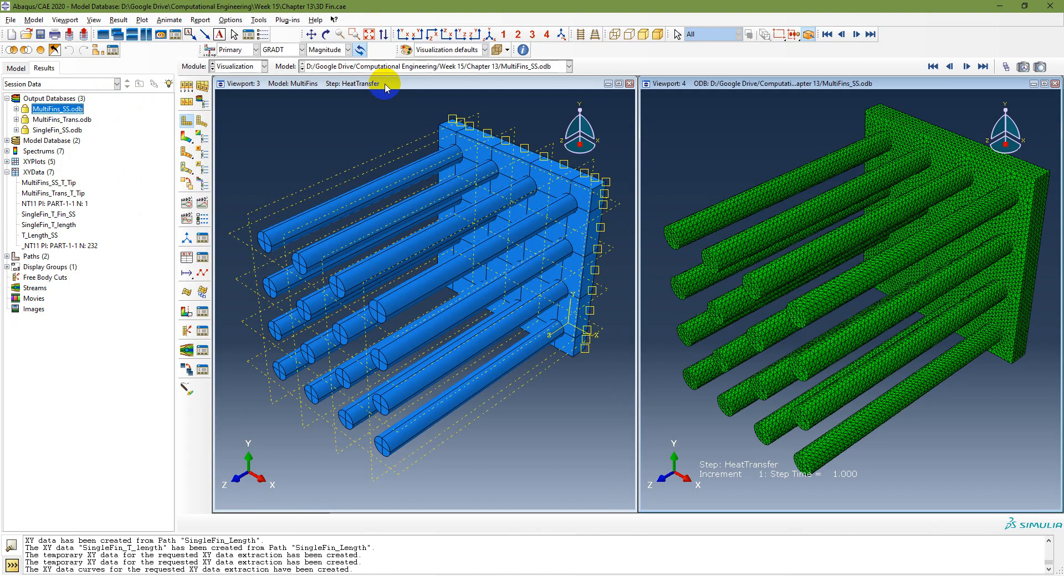
click(386, 88)
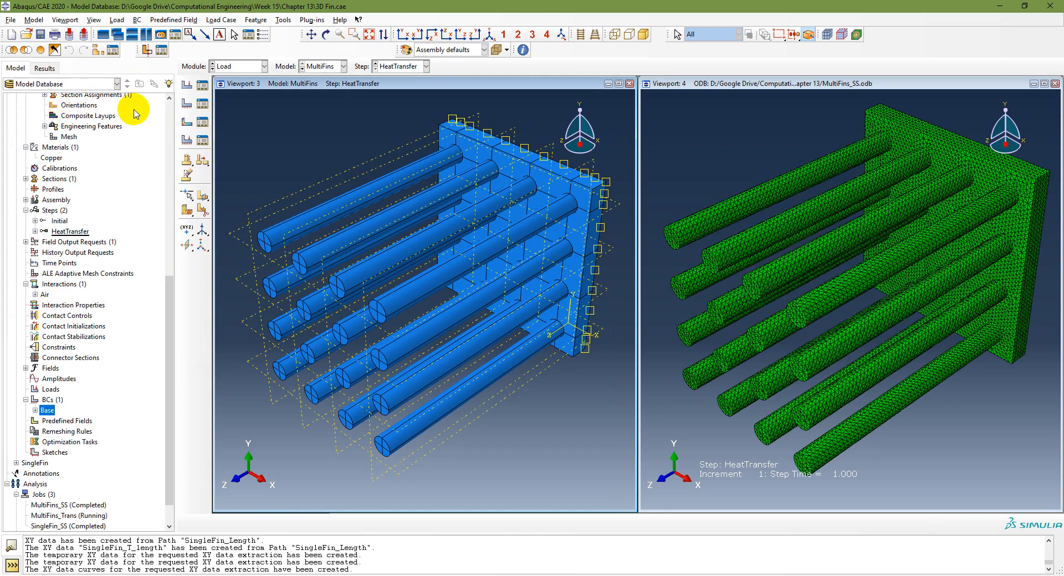
click(45, 68)
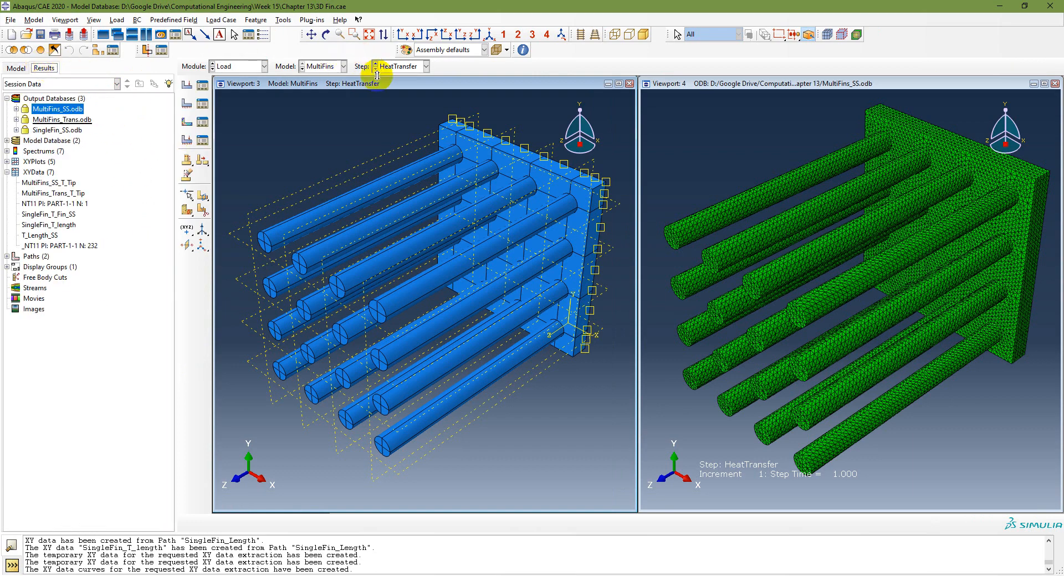
Step: Load MultiFins_SS.odb in the left viewport and SingleFin_SS.odb in the right
double_click(61, 119)
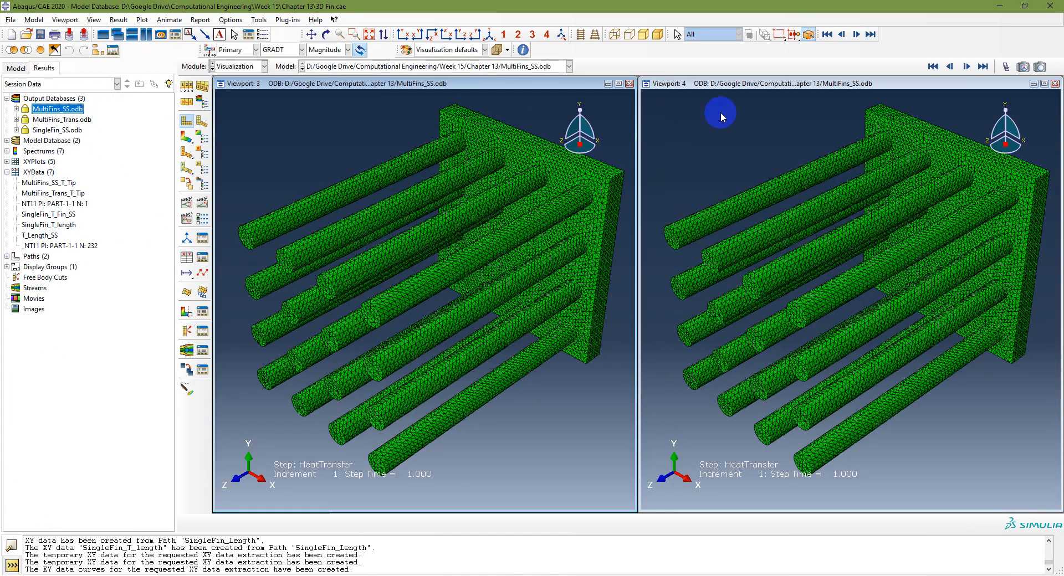
double_click(61, 120)
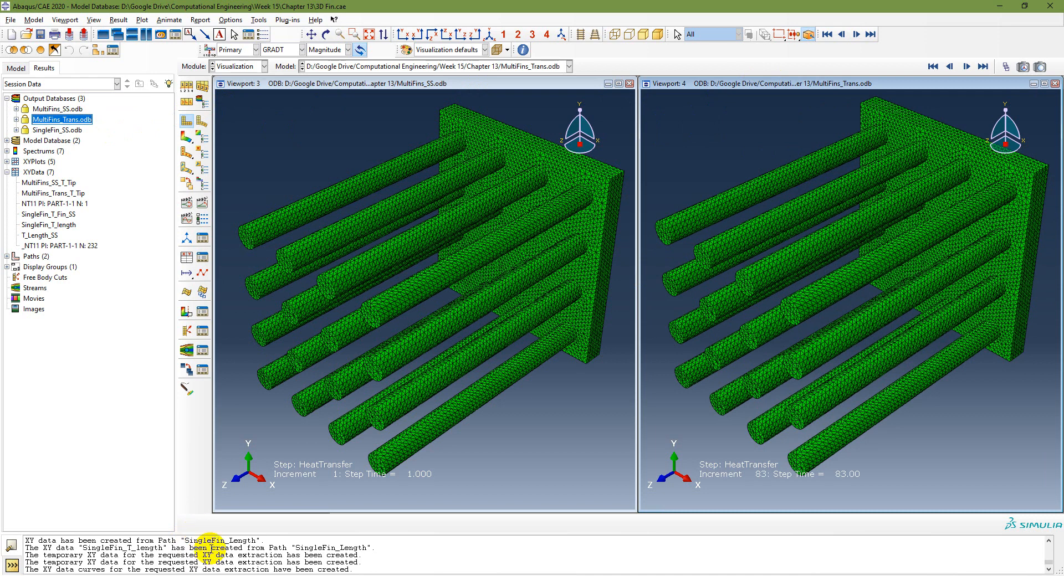
click(220, 343)
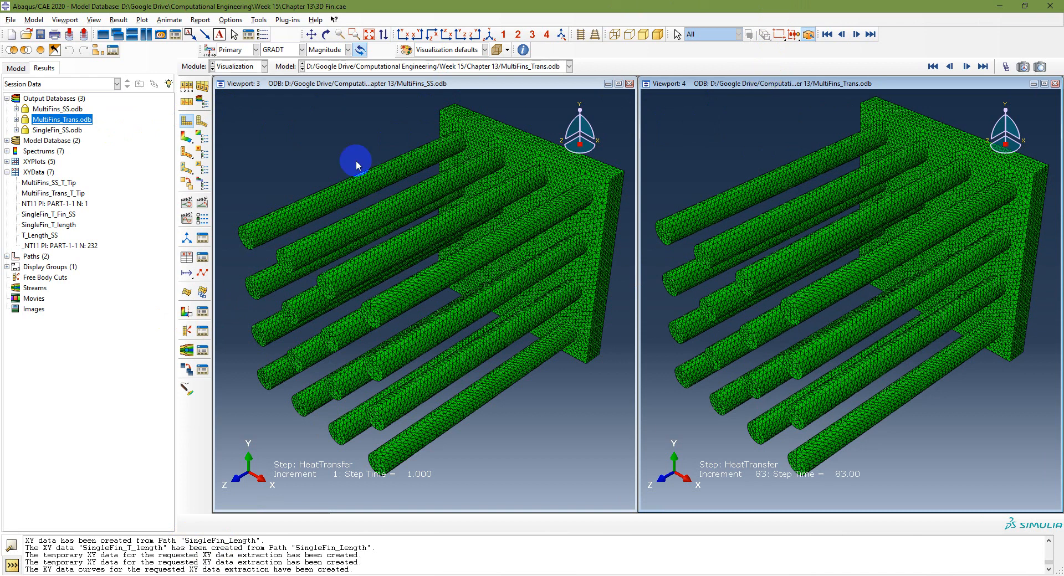
double_click(57, 130)
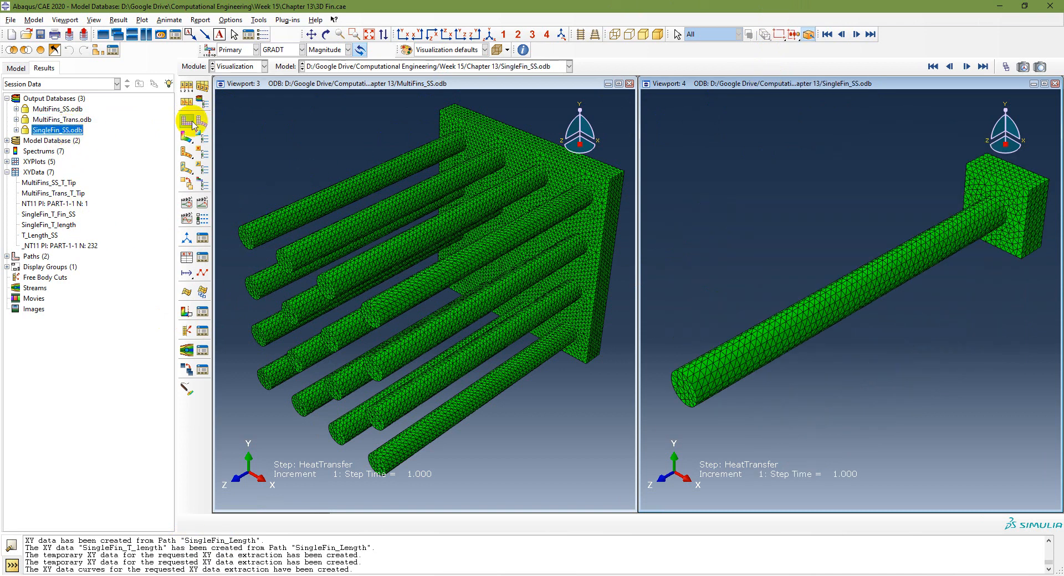
Step: Plot NT11 temperature contours in both the right and left viewports
click(289, 53)
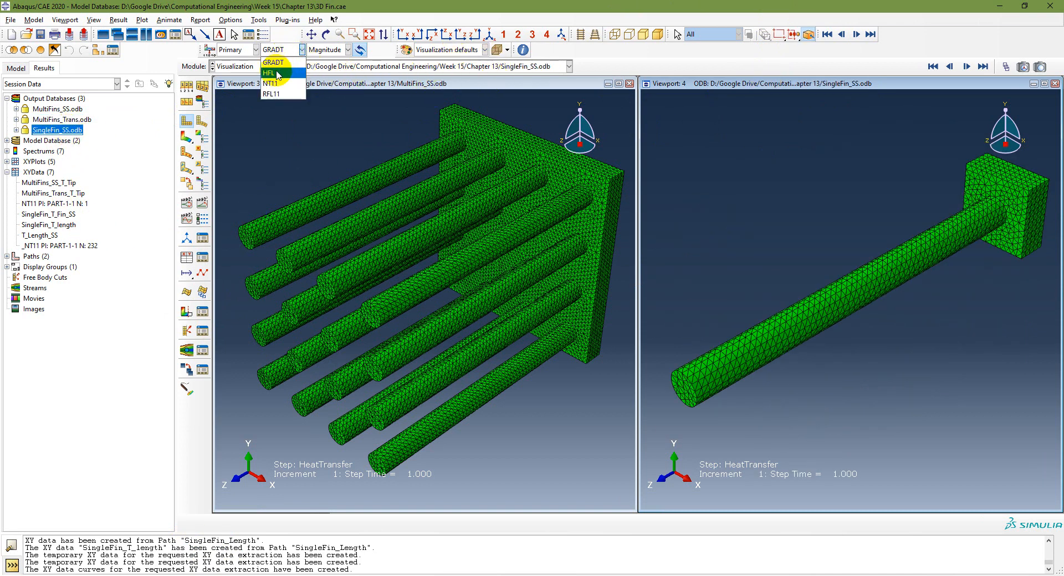
click(270, 72)
click(570, 90)
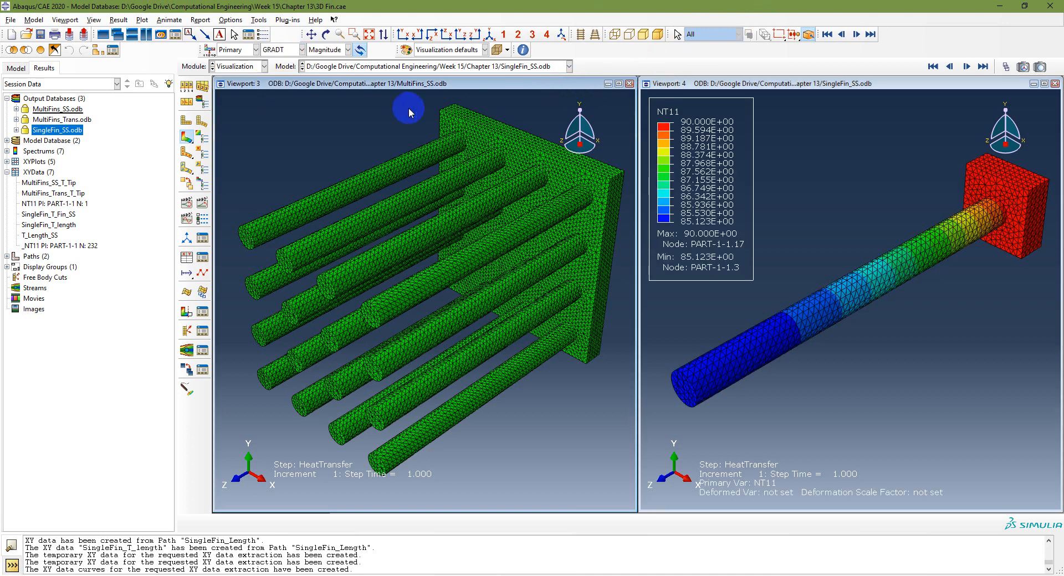
click(302, 49)
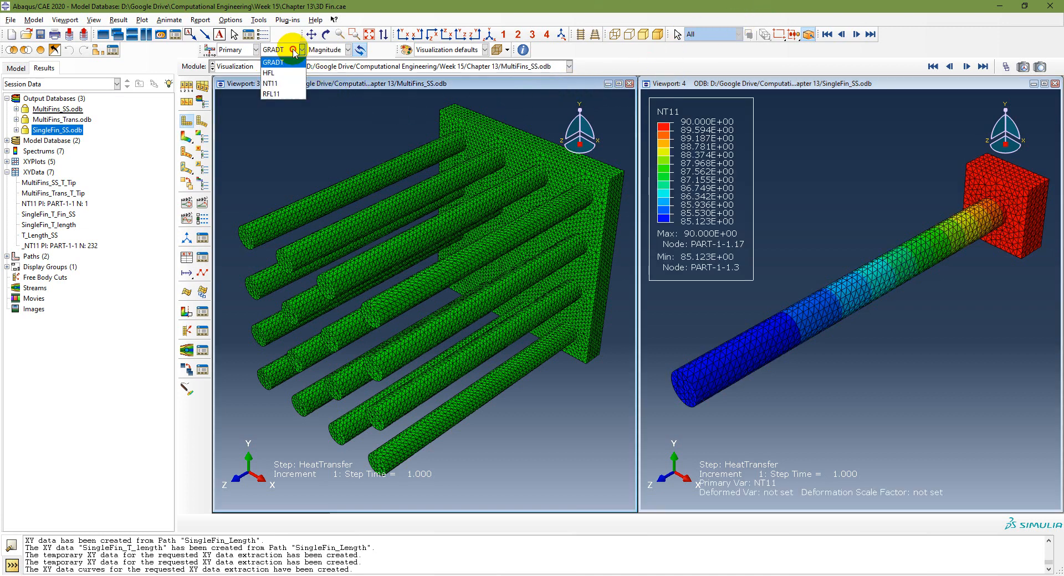
click(283, 84)
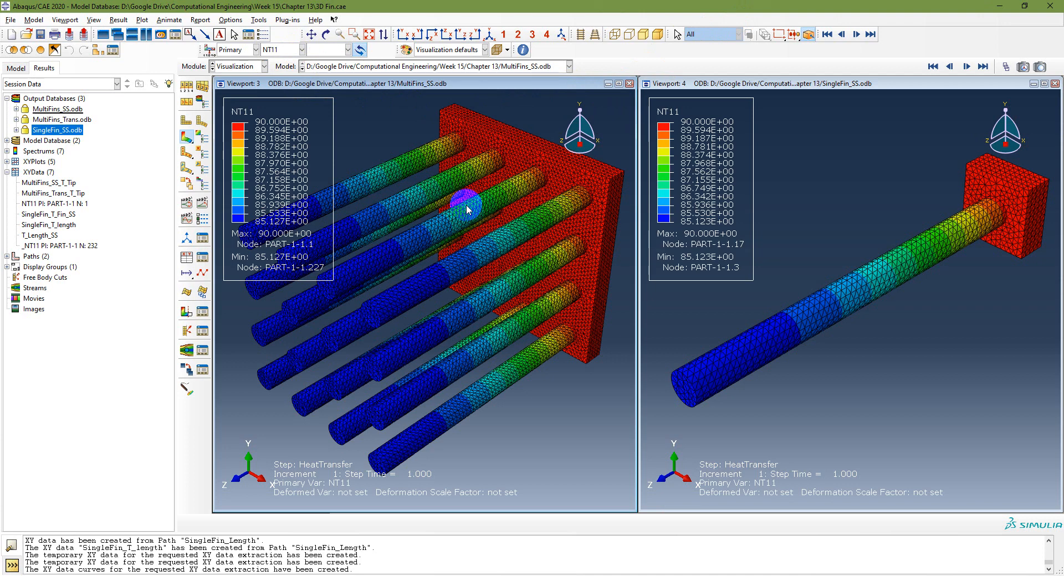